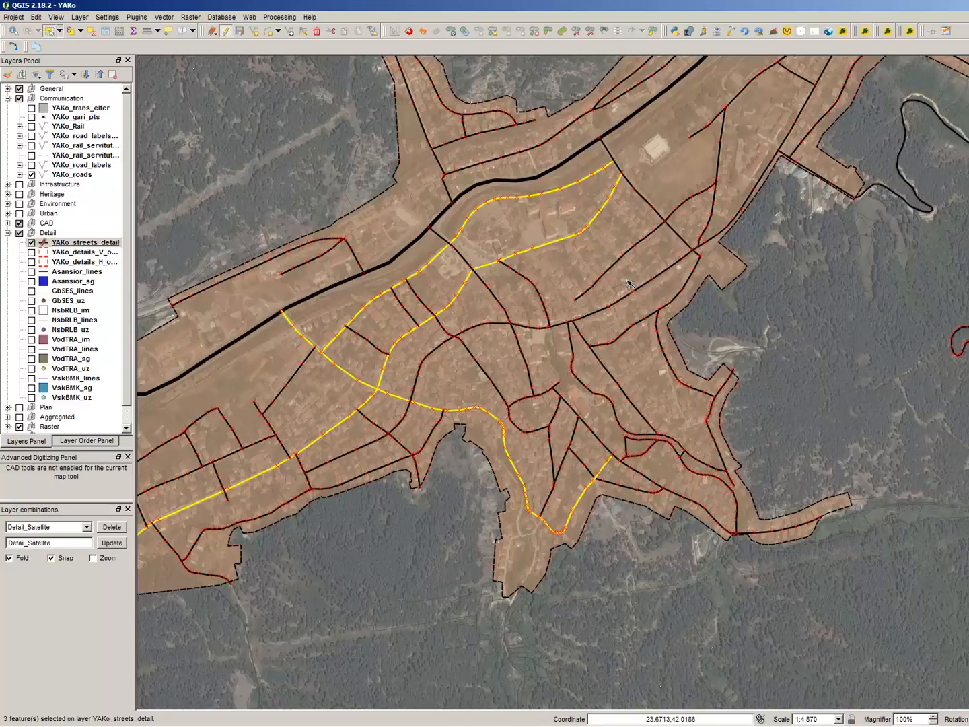
# Add the long street running to the northeast and the winding street through the southeastern quarter to the street selection
pyautogui.keyDown('ctrl'); pyautogui.click(631, 294); pyautogui.keyUp('ctrl')
pyautogui.scroll(-1, 555, 376)
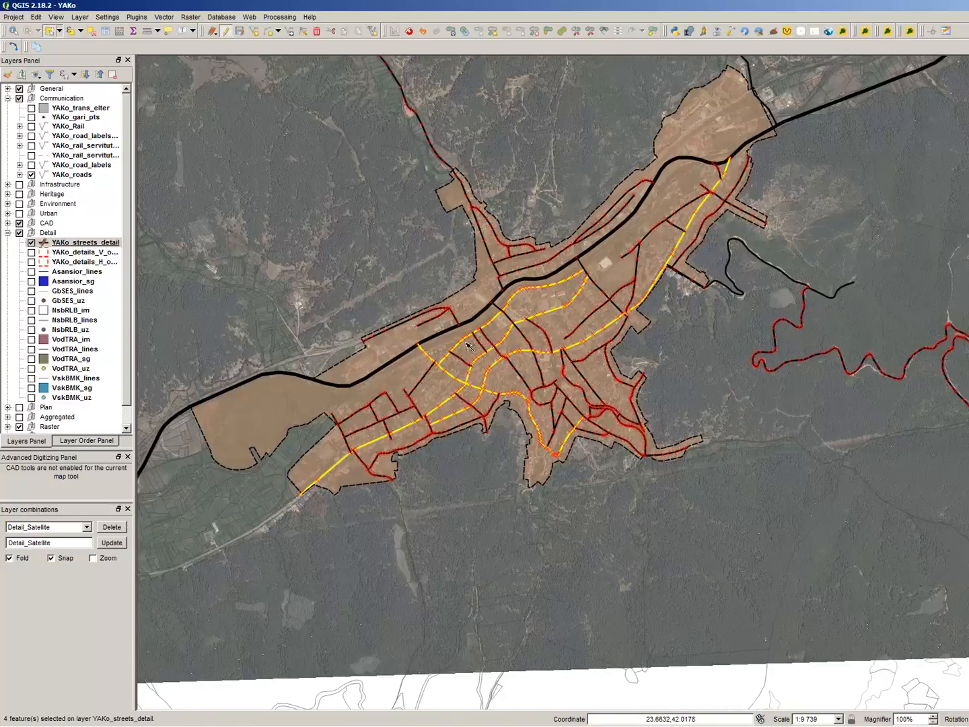
pyautogui.scroll(1, 662, 171)
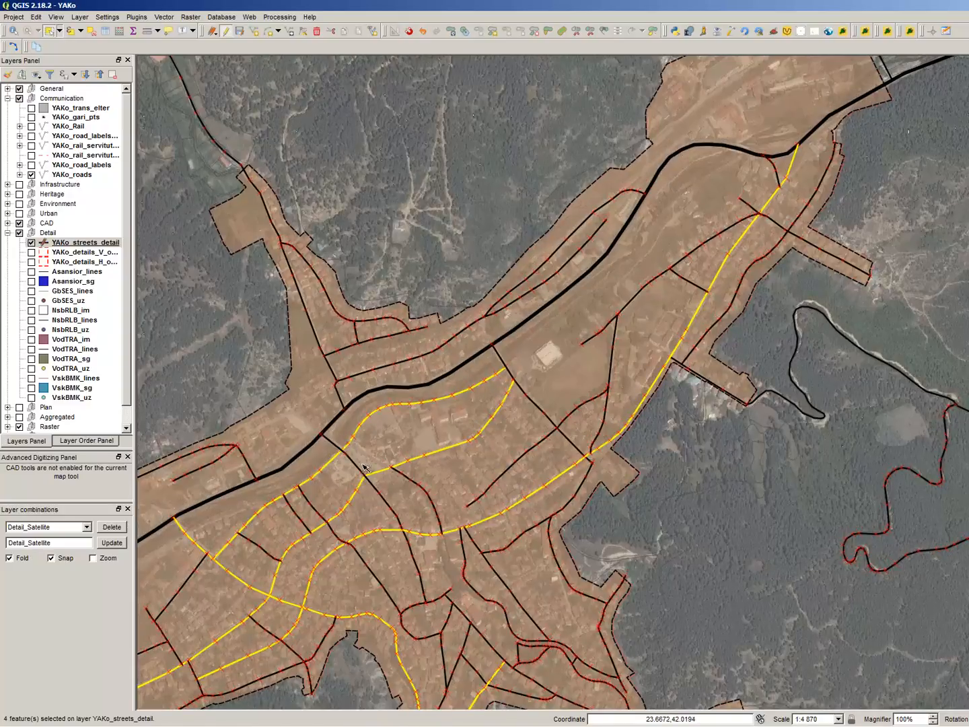
pyautogui.scroll(-1, 475, 496)
pyautogui.scroll(2, 475, 495)
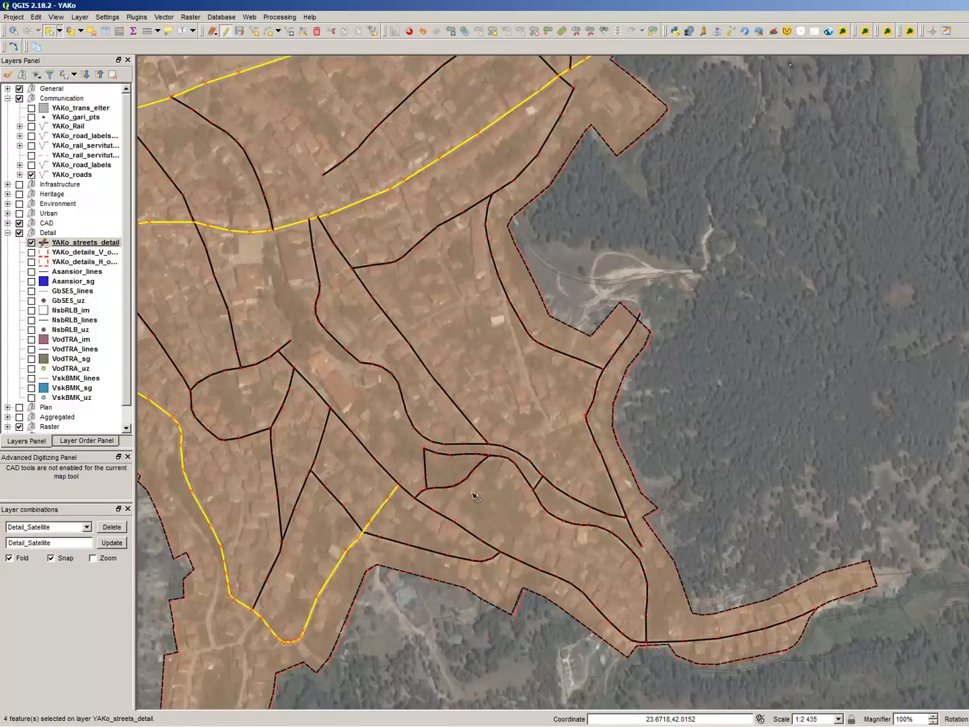
pyautogui.keyDown('ctrl'); pyautogui.click(405, 411); pyautogui.keyUp('ctrl')
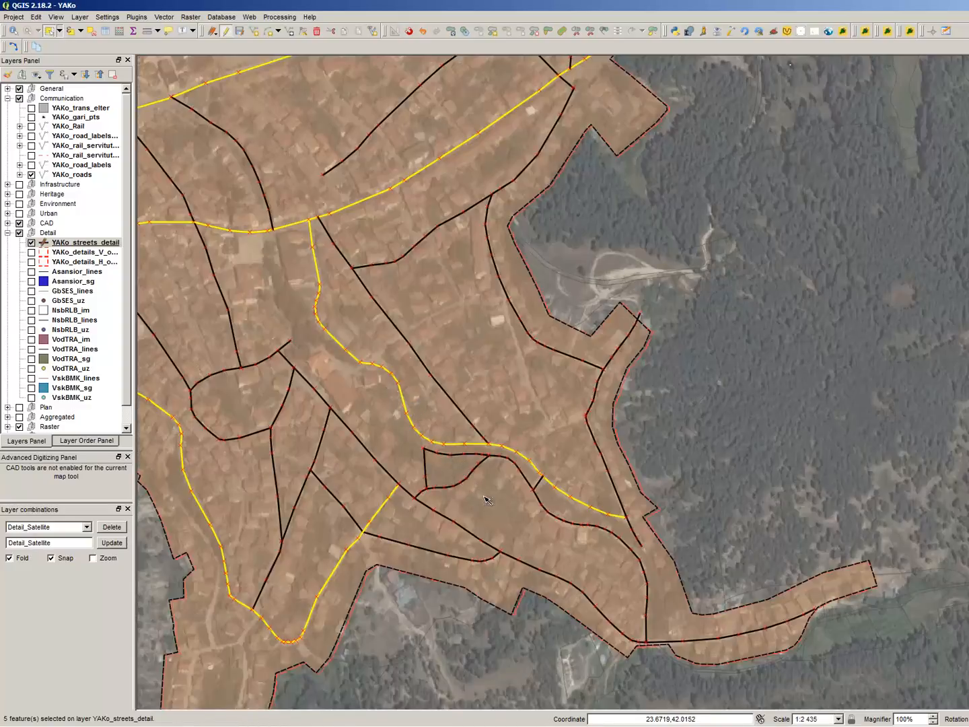
pyautogui.scroll(-1, 488, 500)
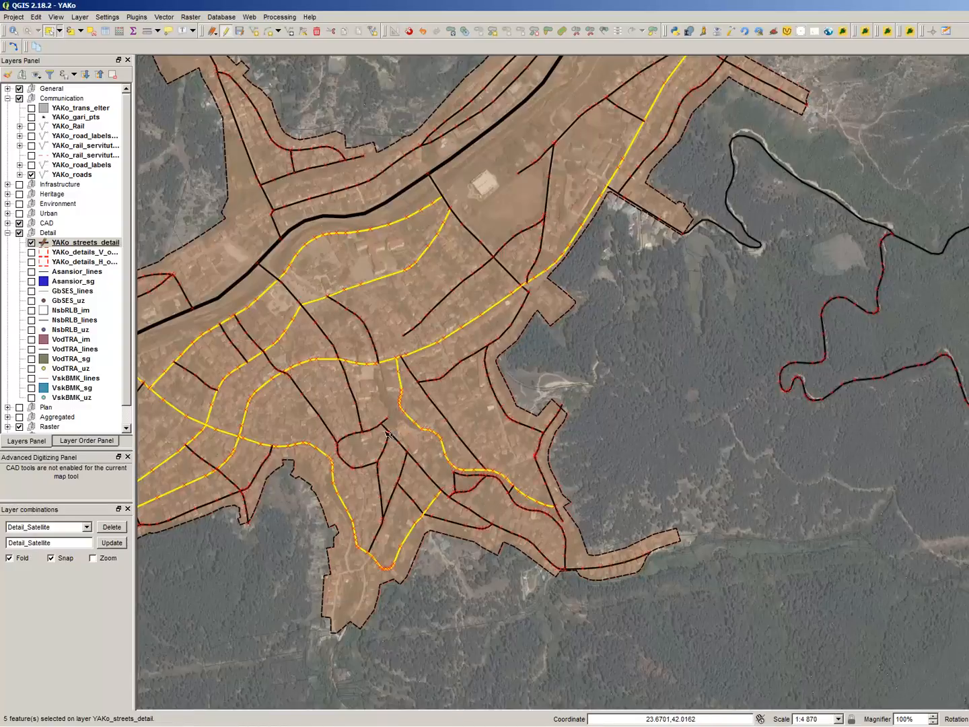
# Add the street running southeast from the railway through the centre and the one along the northeastern quarter to the selection
pyautogui.keyDown('ctrl'); pyautogui.click(349, 397); pyautogui.keyUp('ctrl')
pyautogui.scroll(-1, 417, 394)
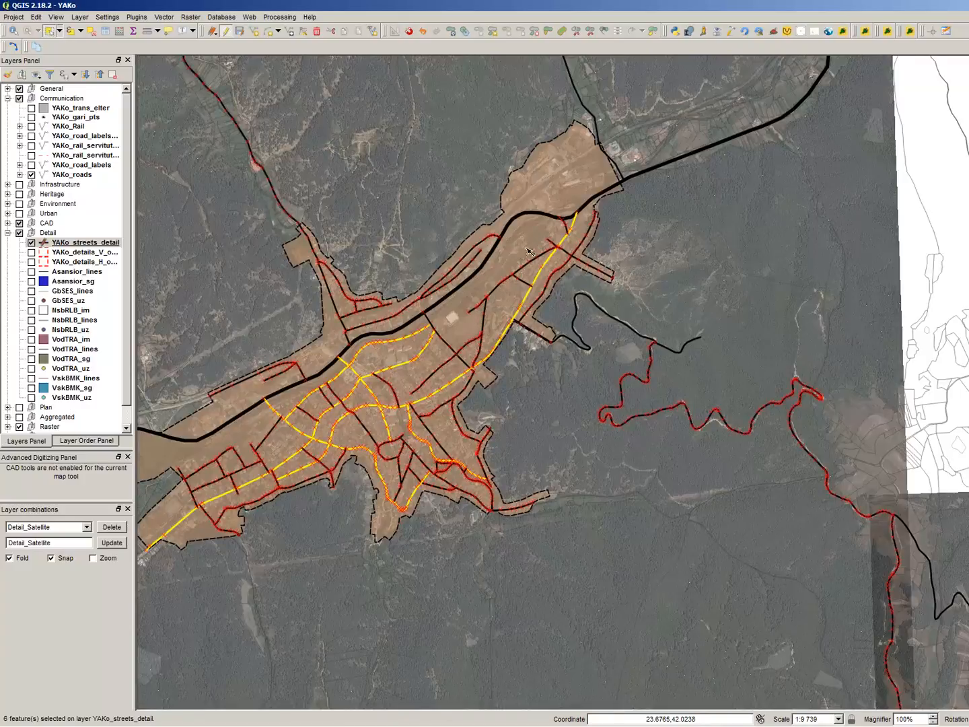
pyautogui.scroll(1, 476, 305)
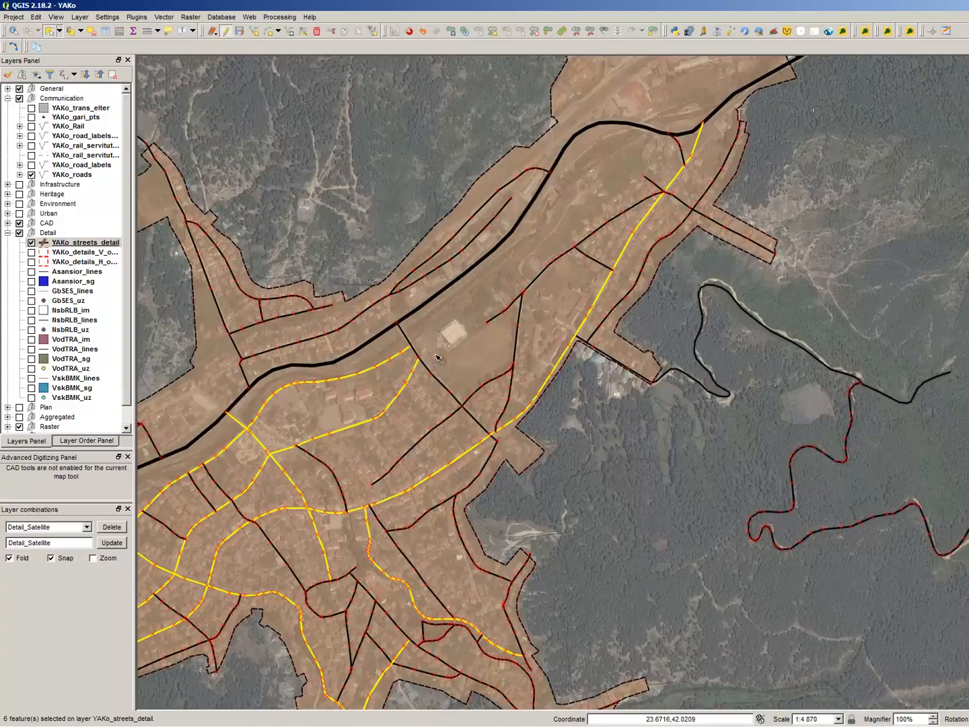
pyautogui.keyDown('shift'); pyautogui.click(547, 263); pyautogui.keyUp('shift')
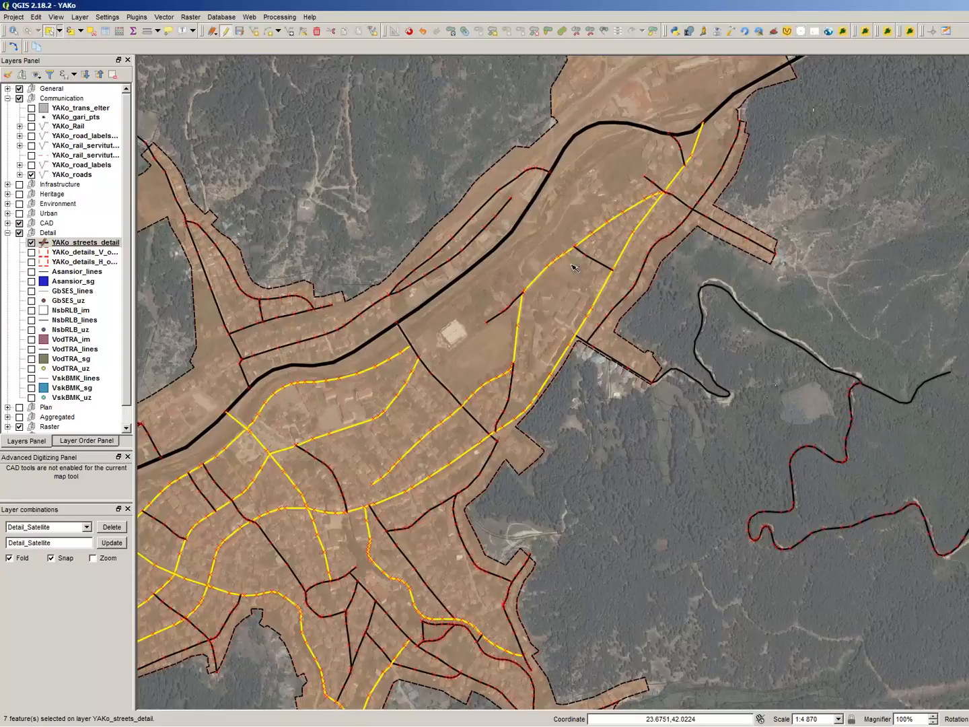
pyautogui.scroll(-1, 573, 252)
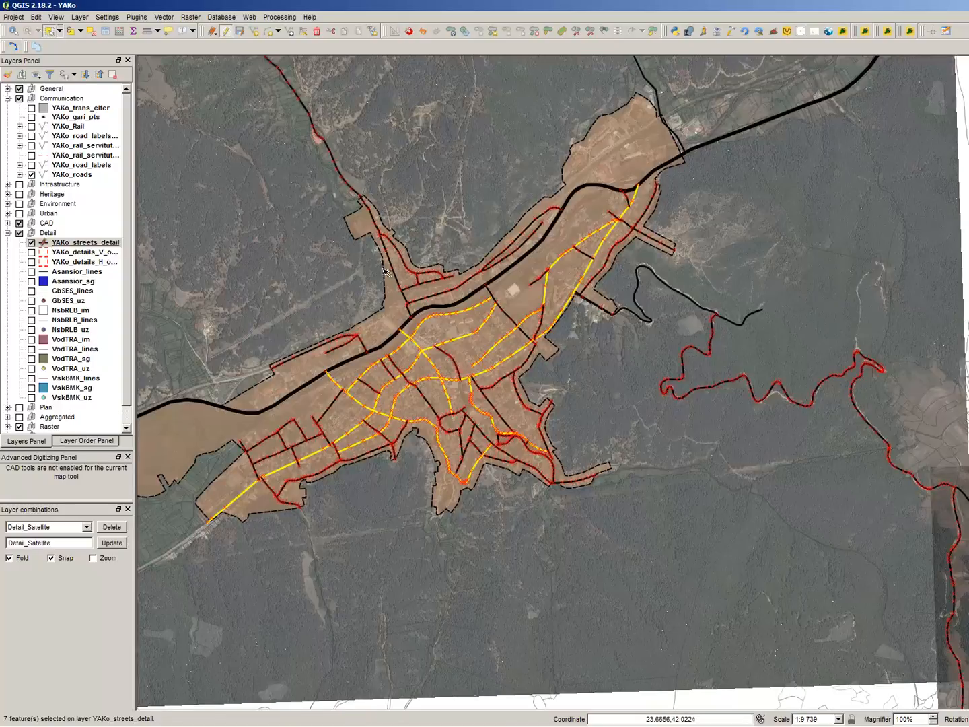
pyautogui.scroll(1, 403, 296)
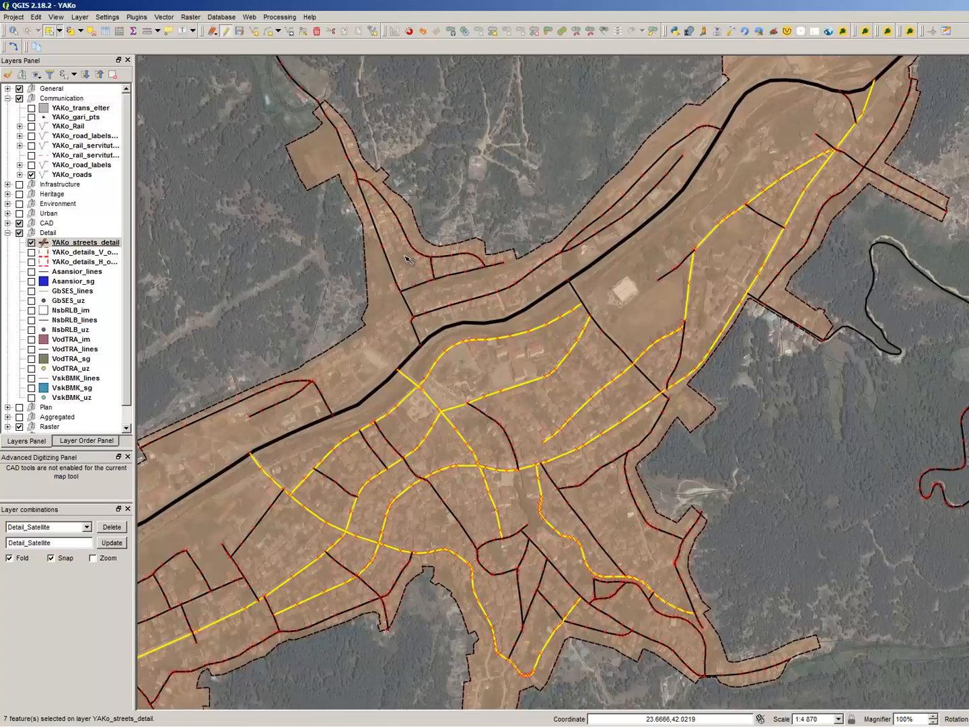
# Open the attribute table of YAKo_streets_detail and sort the features by typeStr
pyautogui.press('F6')
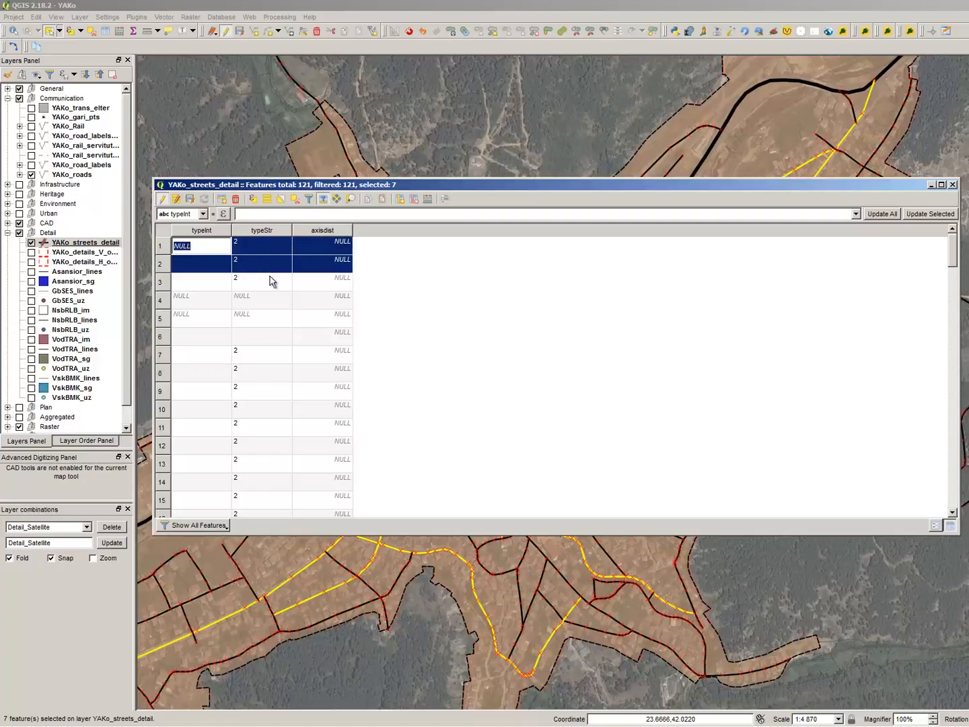
pyautogui.click(258, 232)
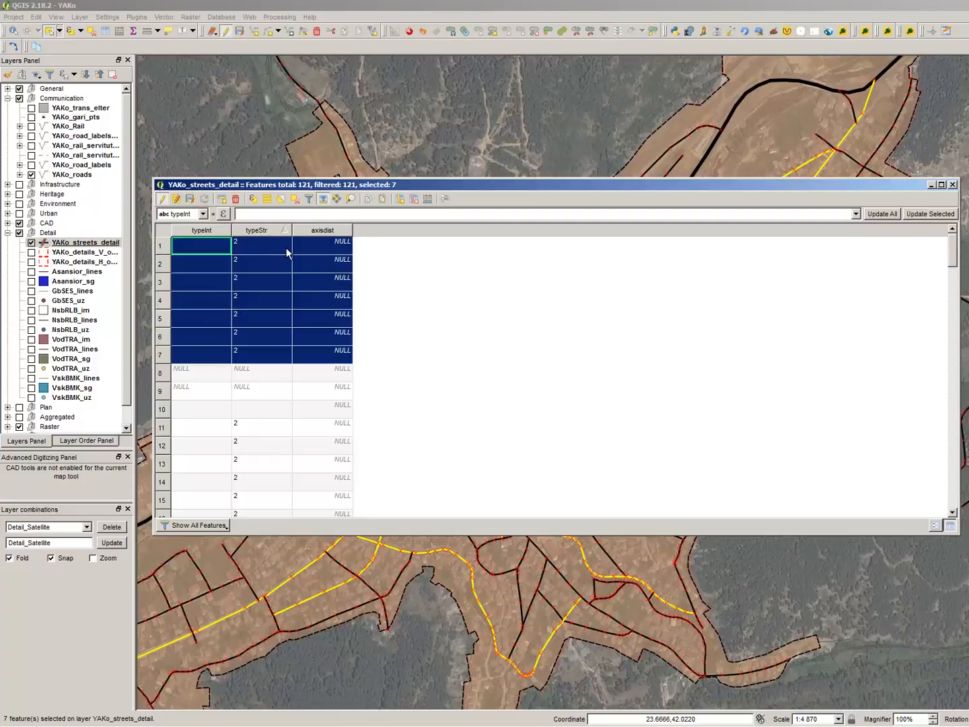
# Set typeStr to 1 in rows 8, 9 and 10, the first unselected streets
pyautogui.doubleClick(251, 373)
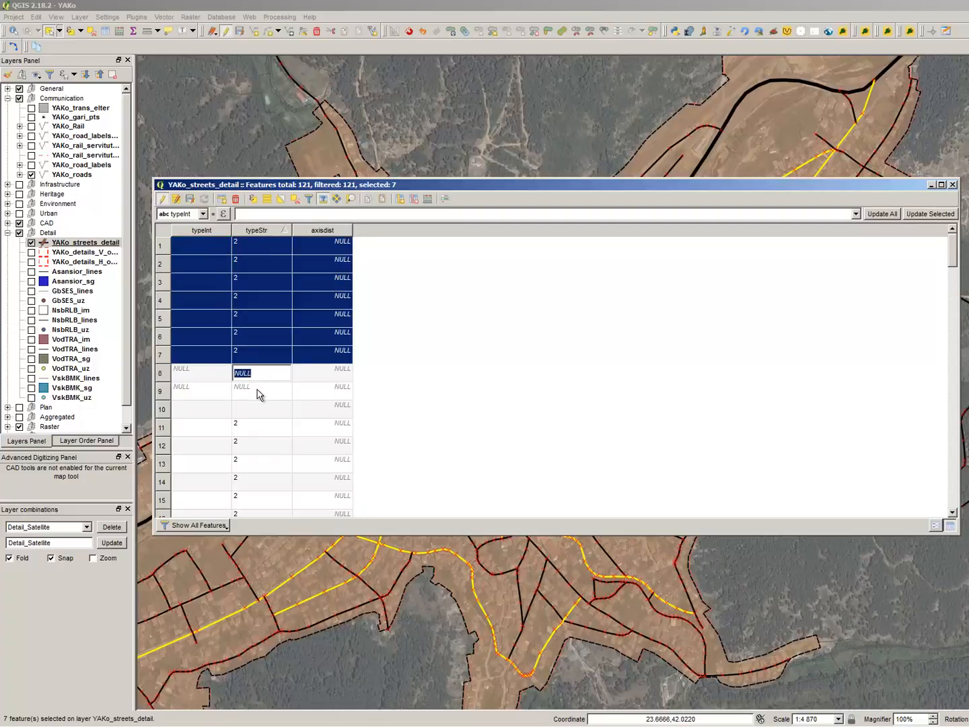
pyautogui.write('1')
pyautogui.doubleClick(255, 391)
pyautogui.write('1')
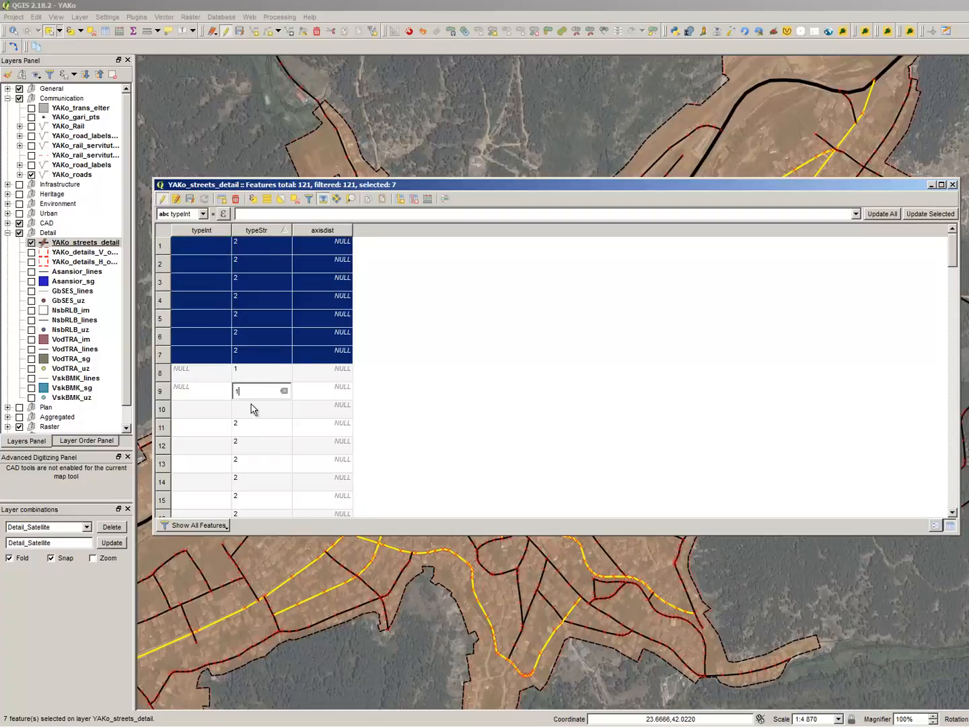
pyautogui.doubleClick(255, 409)
pyautogui.write('1')
# Set typeStr to 2 for the three streets in rows 8, 9 and 10
pyautogui.doubleClick(257, 374)
pyautogui.write('2')
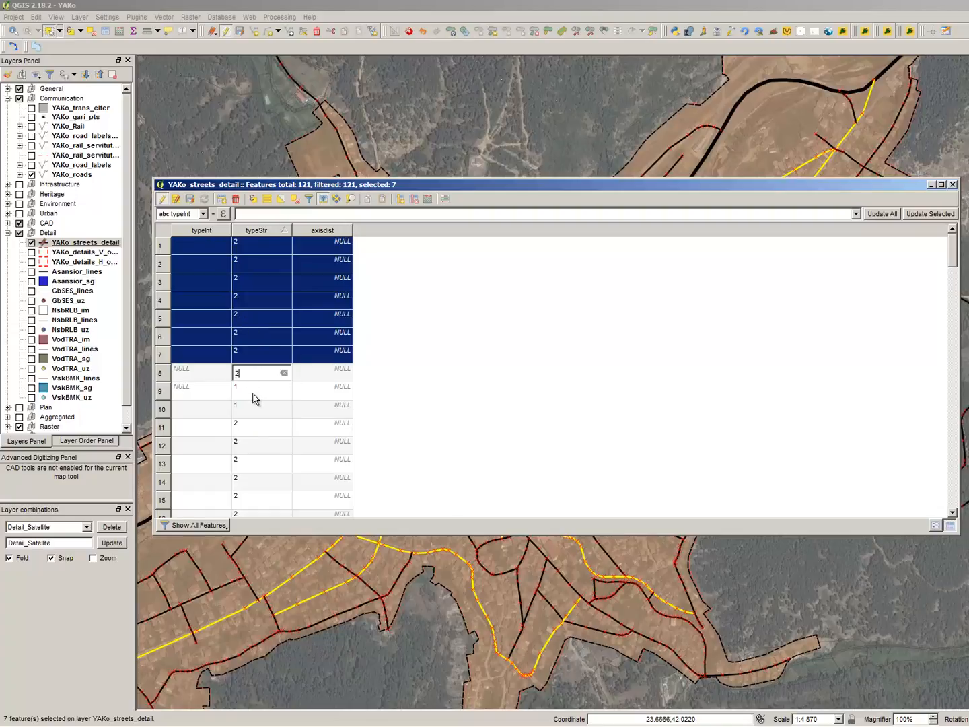
pyautogui.doubleClick(254, 393)
pyautogui.write('2')
pyautogui.doubleClick(253, 410)
pyautogui.write('2')
pyautogui.press('Return')
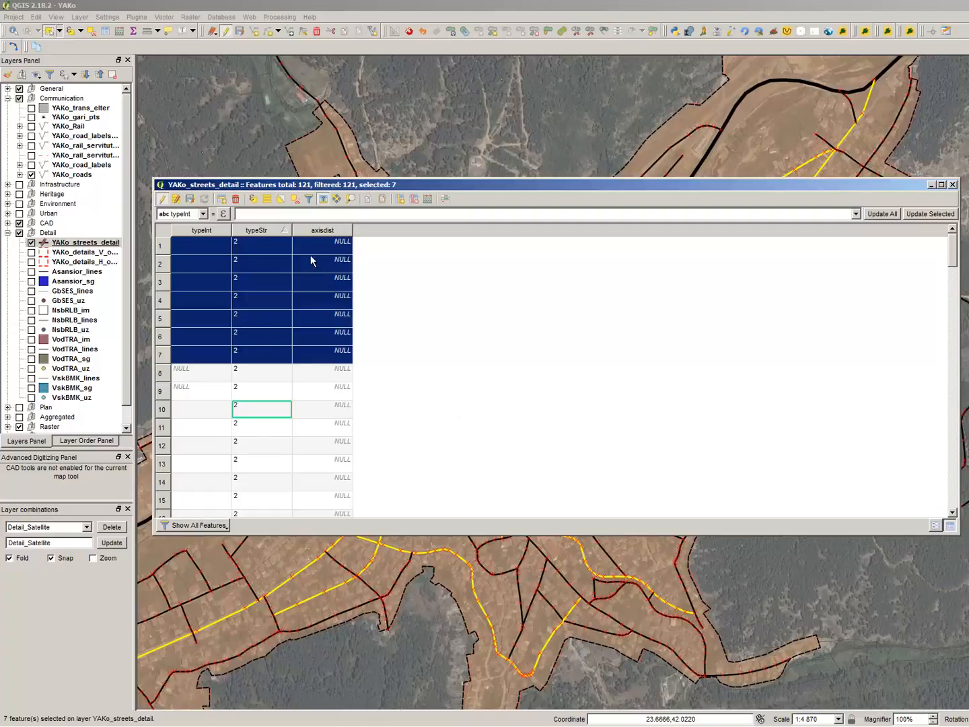
# Update the typeStr field to 1 for all selected streets at once
pyautogui.click(204, 214)
pyautogui.click(200, 225)
pyautogui.click(239, 215)
pyautogui.click(204, 214)
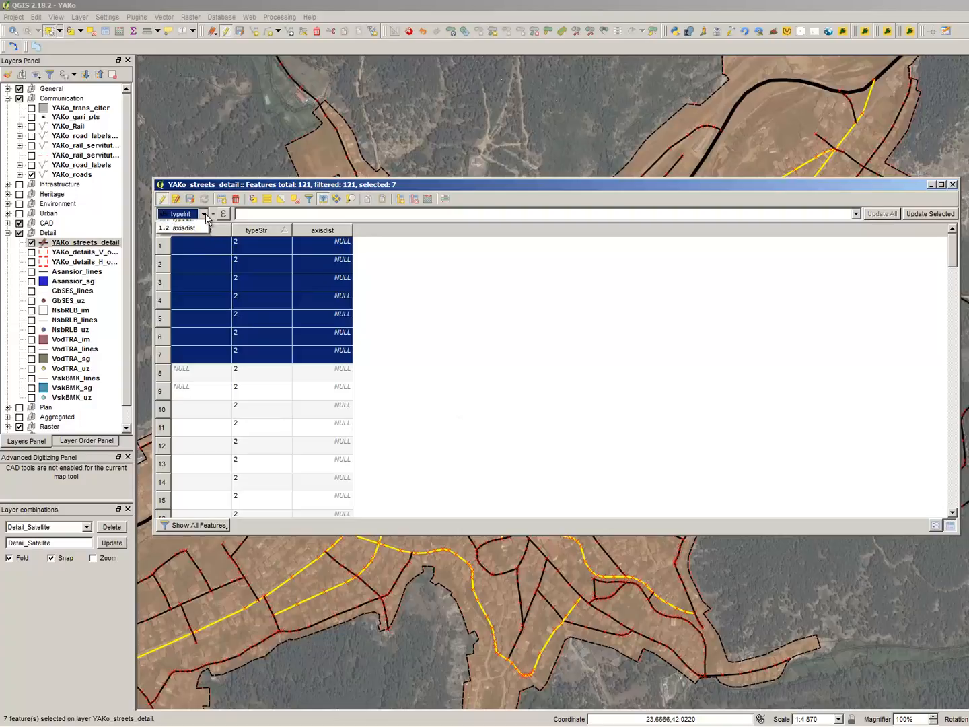
pyautogui.click(200, 229)
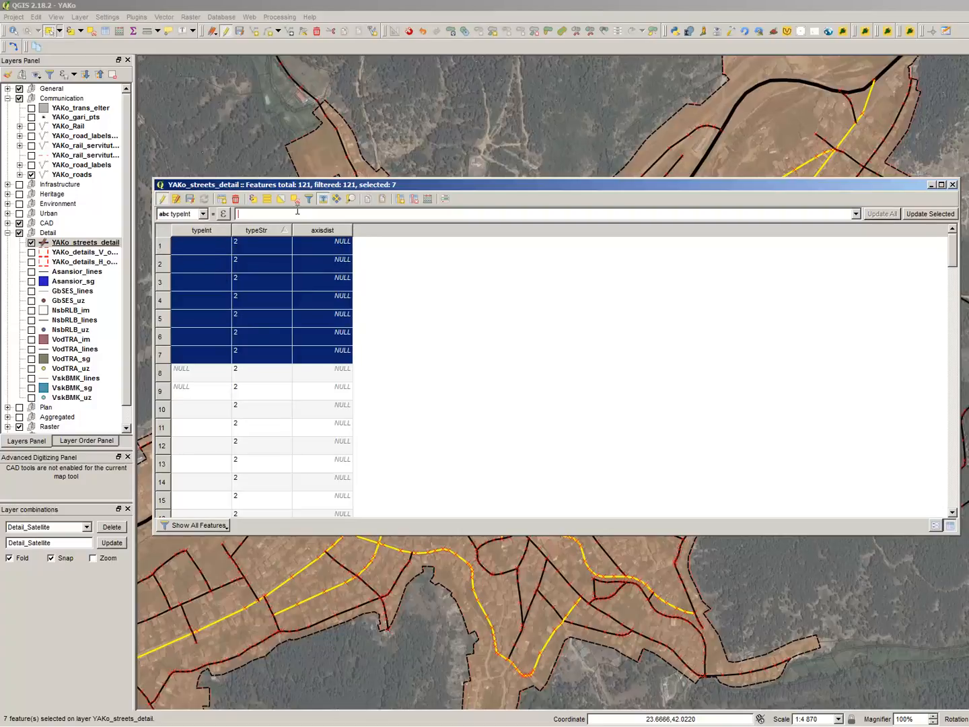
pyautogui.click(205, 216)
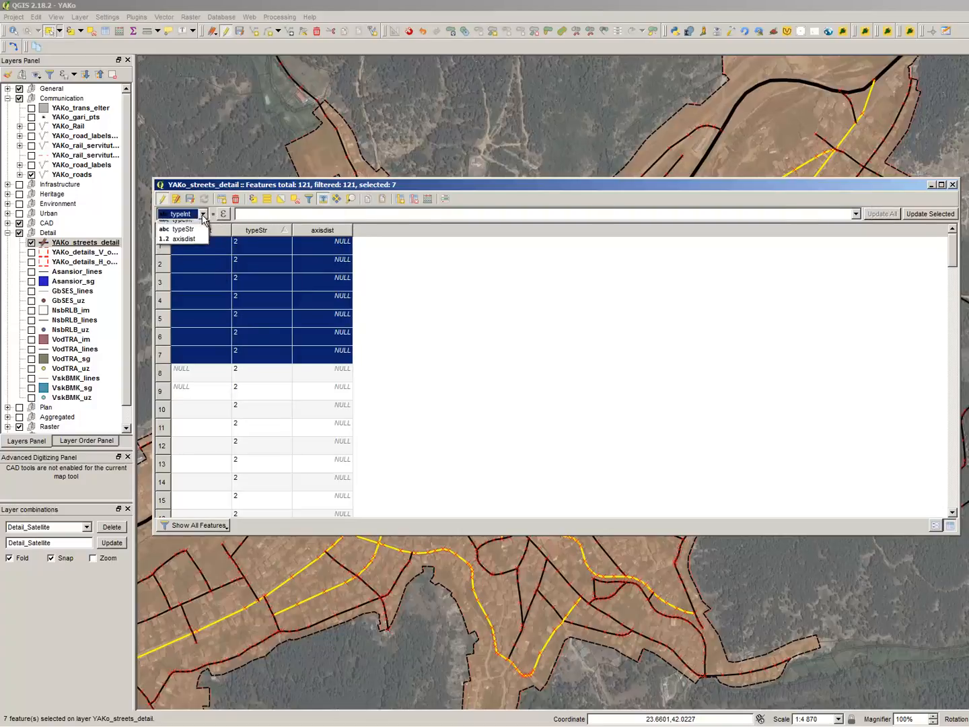
pyautogui.click(203, 246)
pyautogui.click(202, 214)
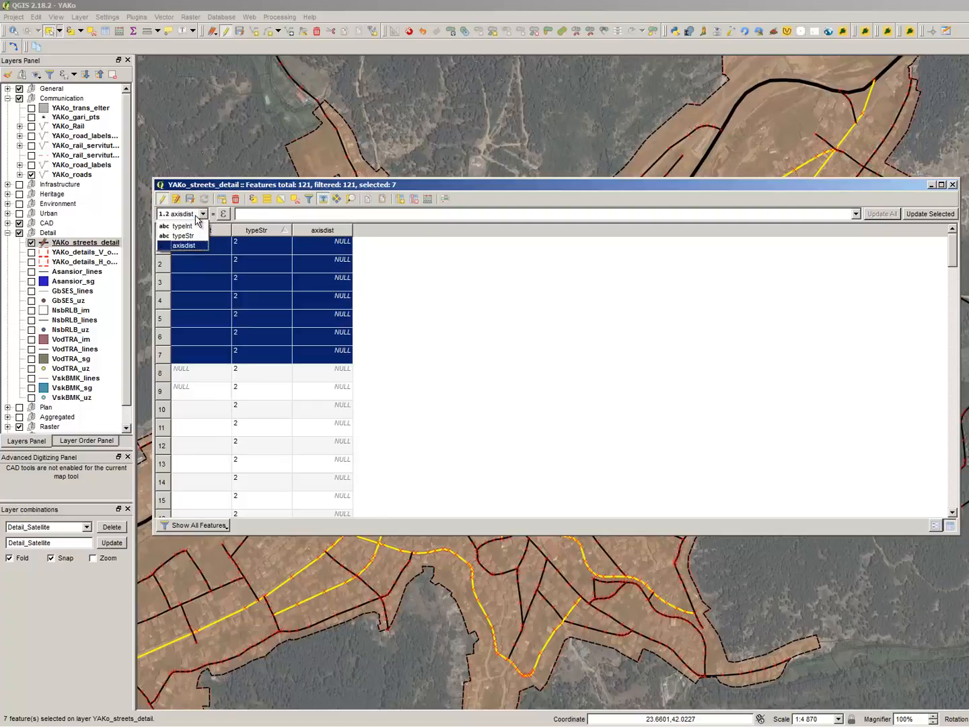
pyautogui.click(202, 237)
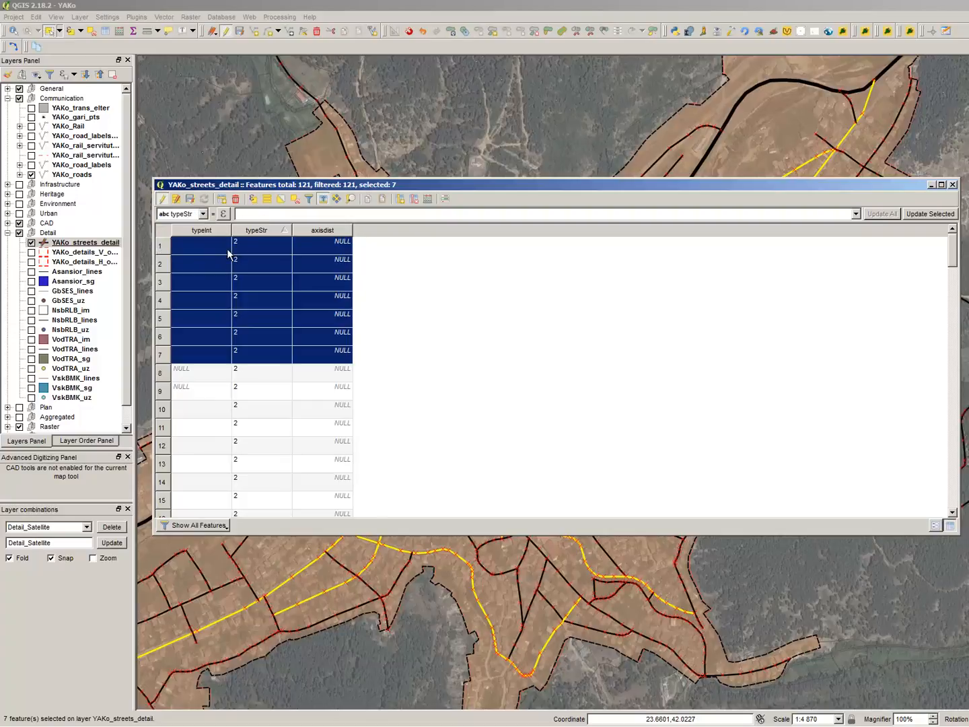
pyautogui.click(734, 214)
pyautogui.write('1')
pyautogui.click(933, 214)
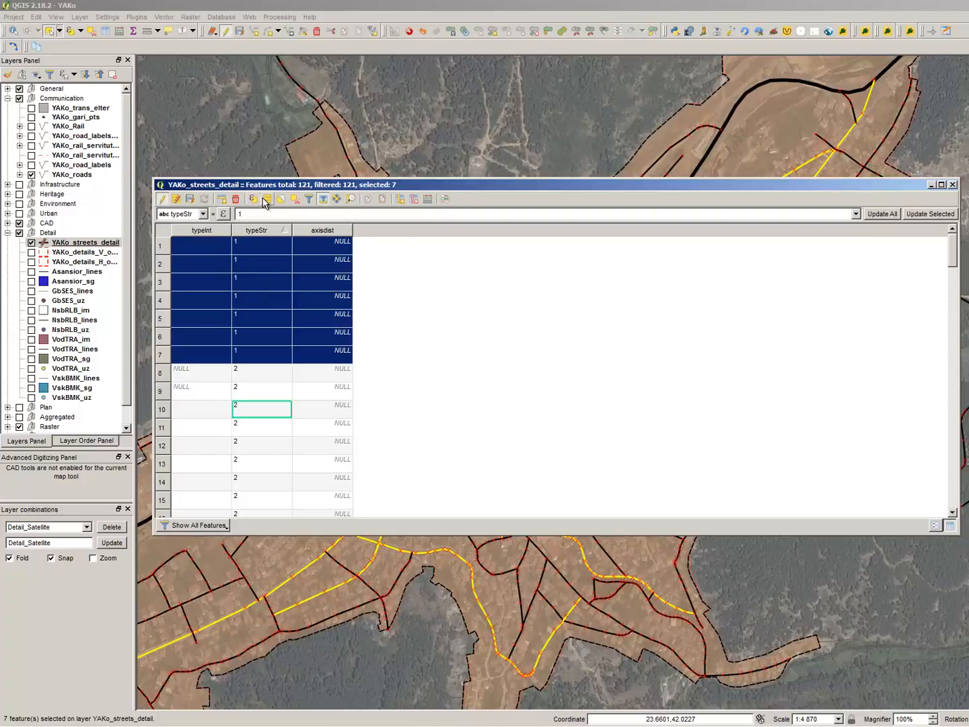
# Update the typeInt field to 1 for all selected streets
pyautogui.click(193, 215)
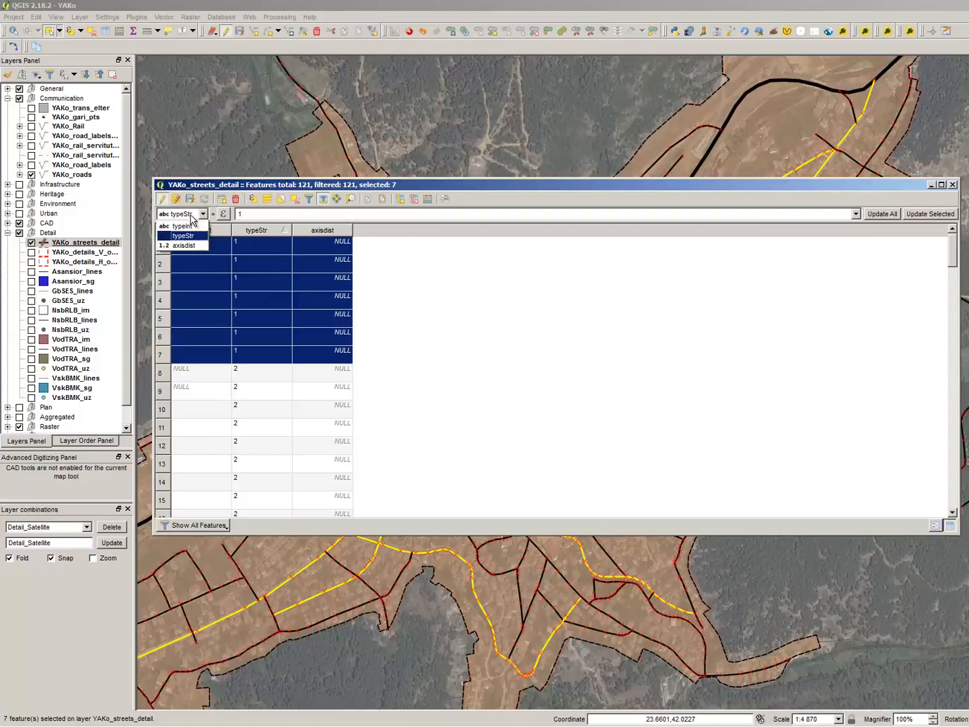
pyautogui.click(189, 227)
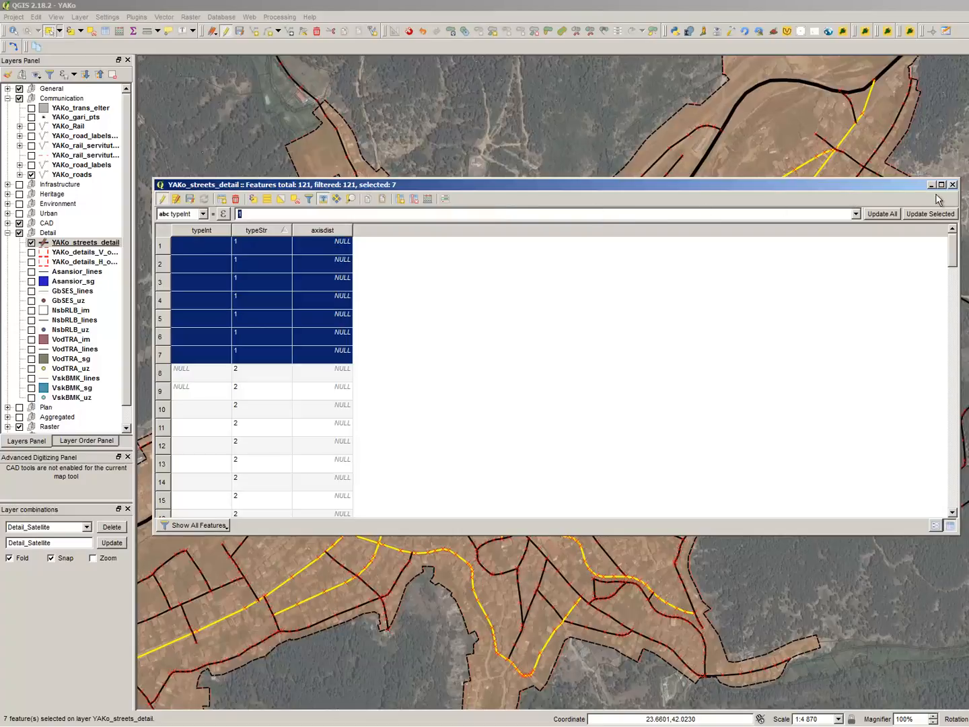
pyautogui.click(942, 215)
# Invert the selection and update the typeInt field to 2 for all the remaining streets
pyautogui.click(282, 200)
pyautogui.press('BackSpace')
pyautogui.write('2')
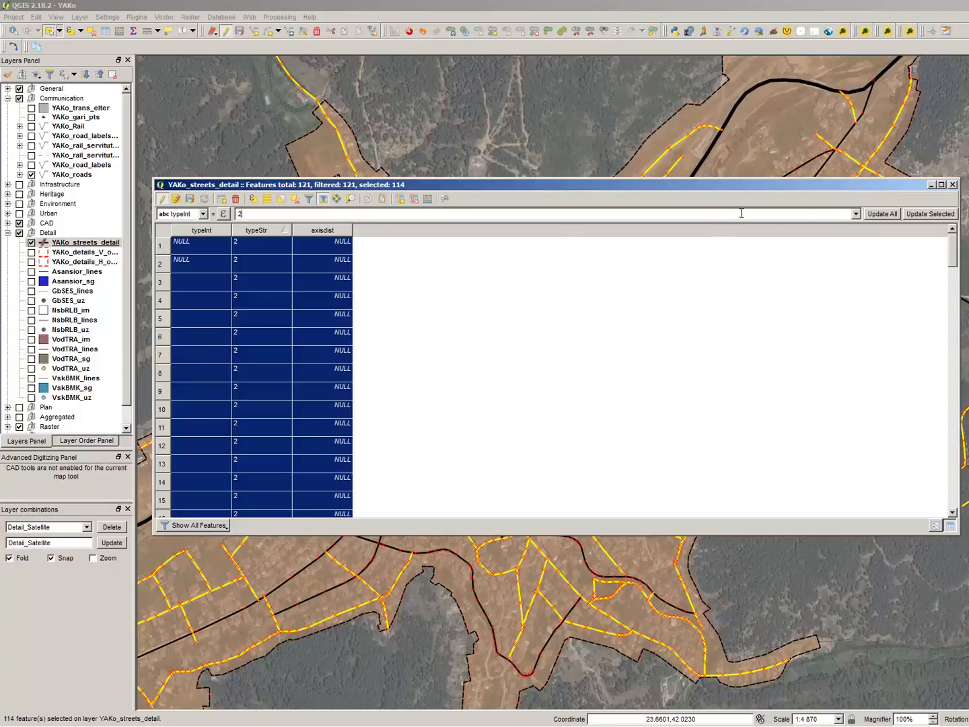
pyautogui.click(946, 214)
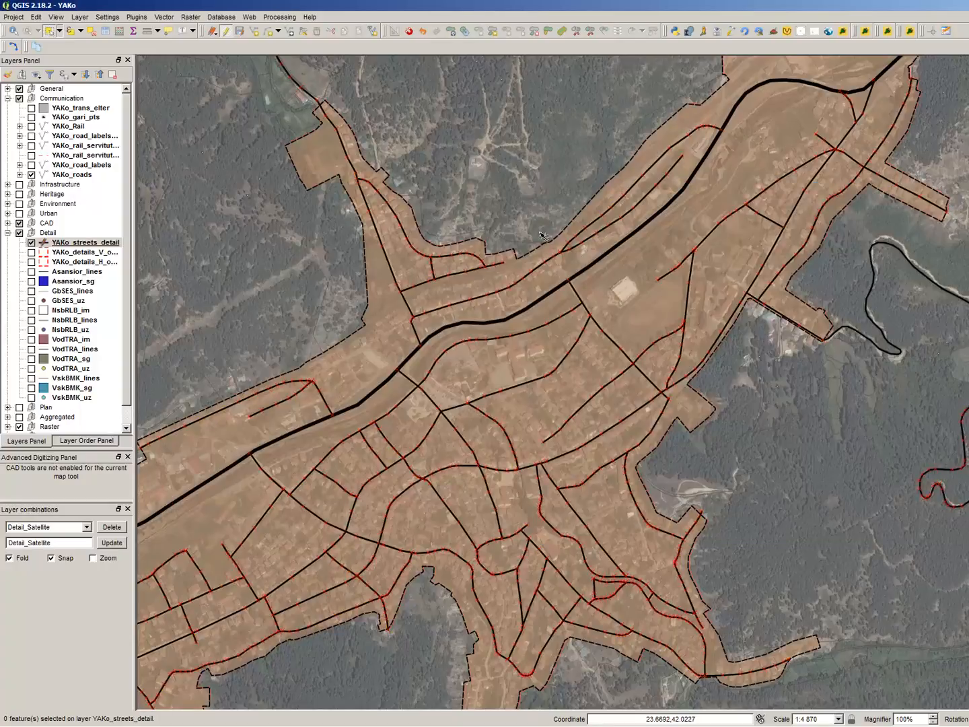
# Style the YAKo_streets_detail layer as Categorized by the typeInt column, keeping only categories 1 and 2
pyautogui.click(58, 246)
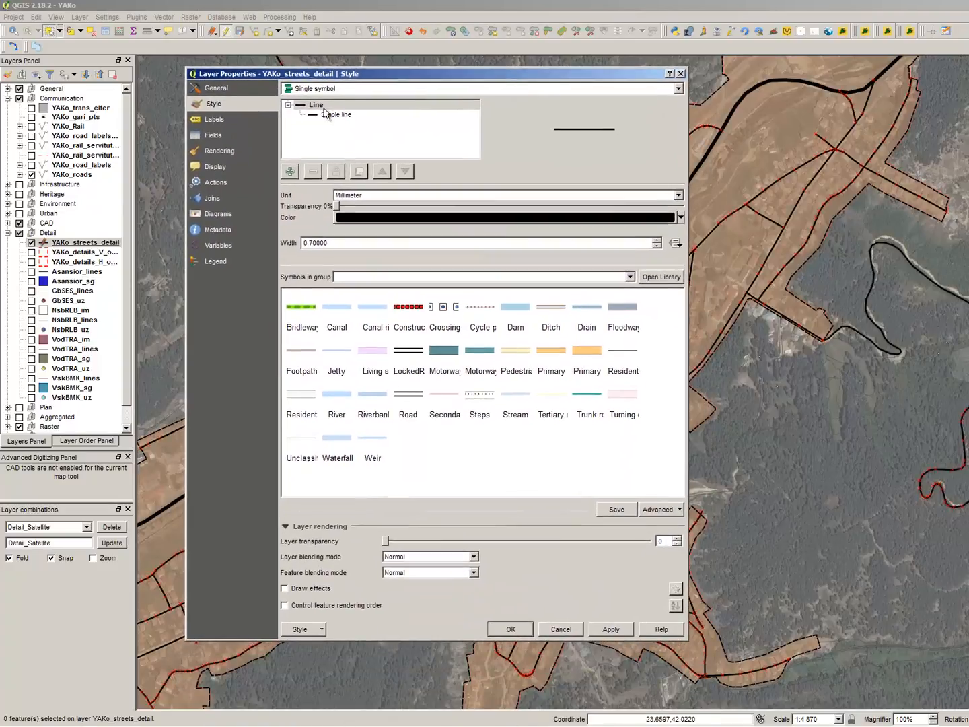
pyautogui.click(350, 88)
pyautogui.click(356, 119)
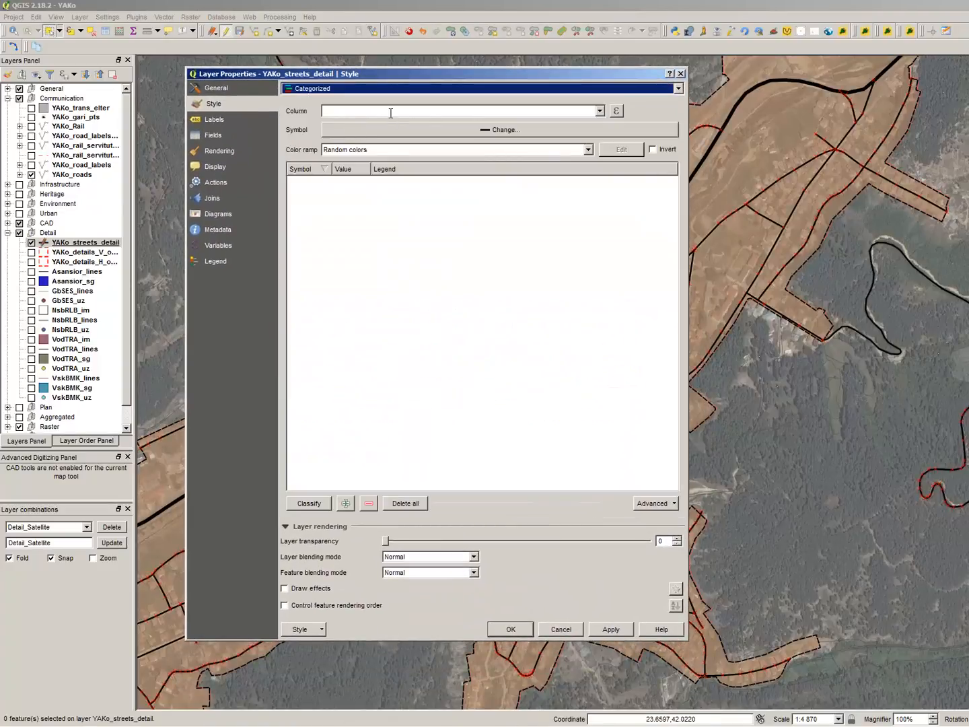
pyautogui.click(600, 111)
pyautogui.click(511, 124)
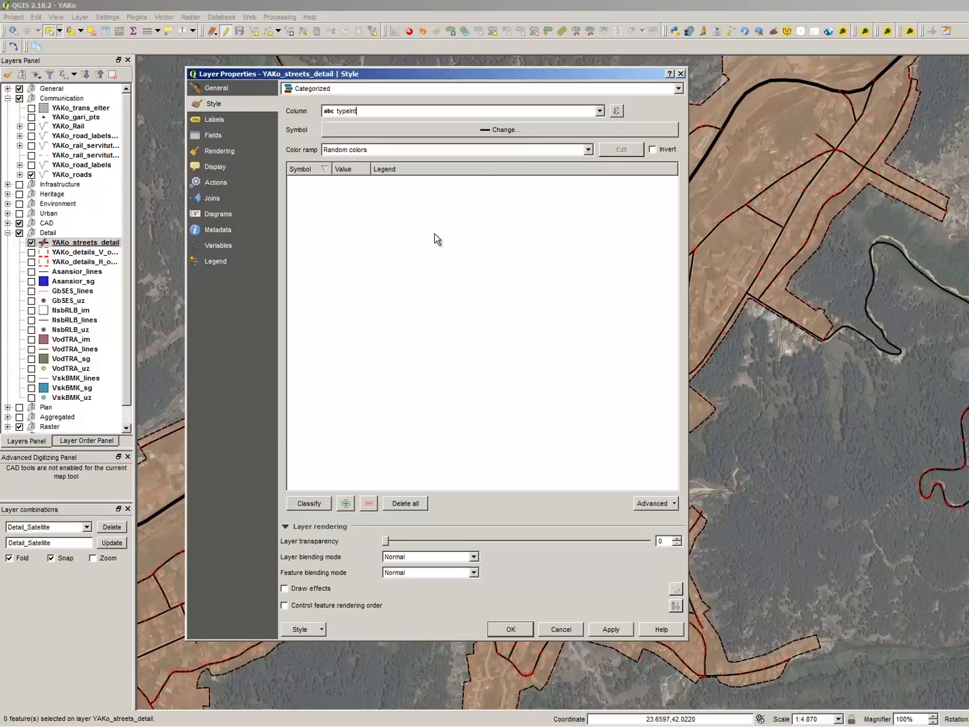
pyautogui.click(309, 503)
pyautogui.click(321, 181)
pyautogui.click(368, 504)
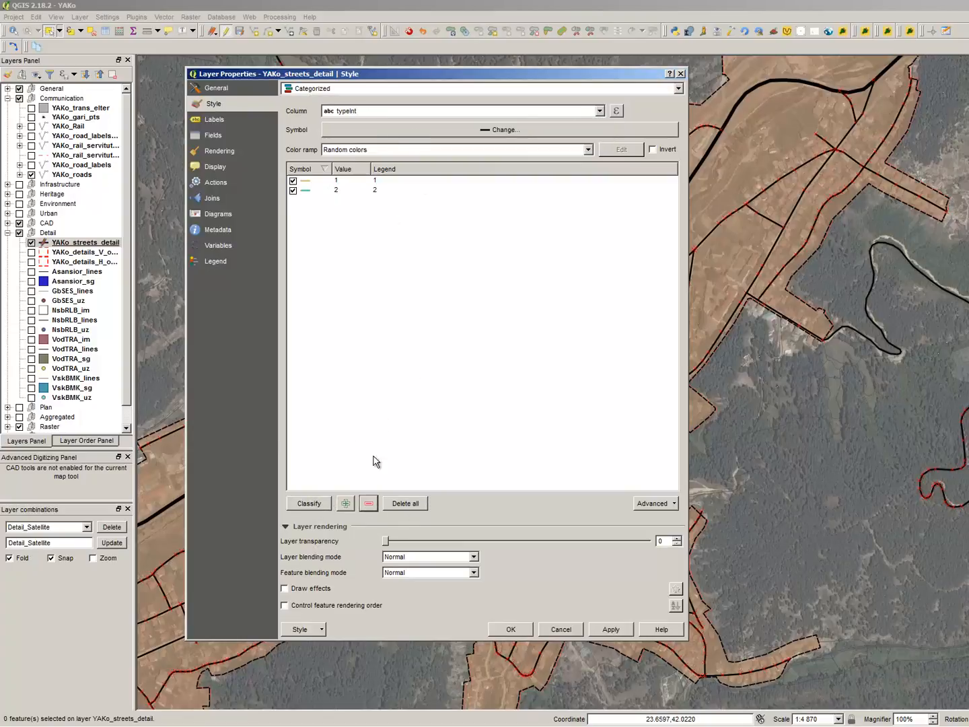
# Give the category 1 line the color black (#000000) and a pen width of 1.5
pyautogui.doubleClick(307, 190)
pyautogui.click(645, 227)
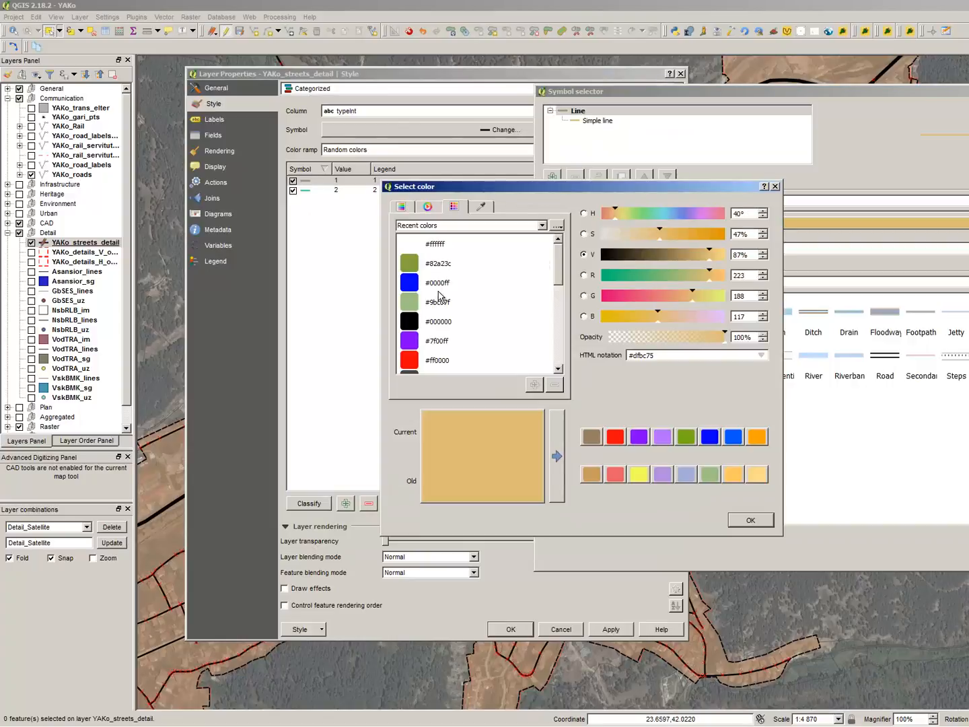
pyautogui.click(437, 321)
pyautogui.press('Return')
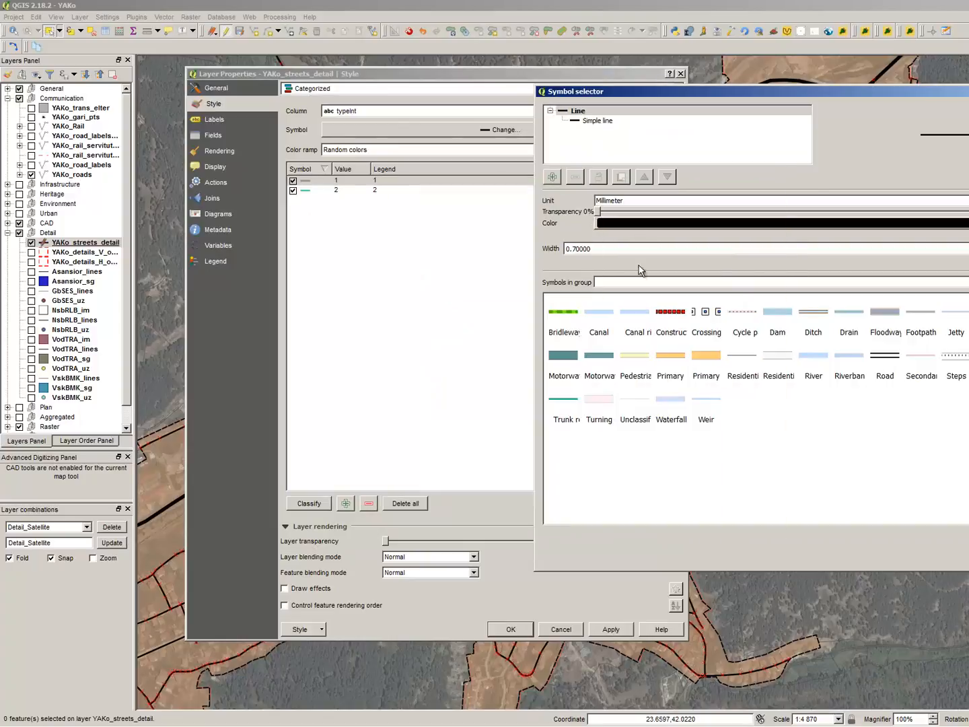
pyautogui.click(606, 121)
pyautogui.doubleClick(626, 243)
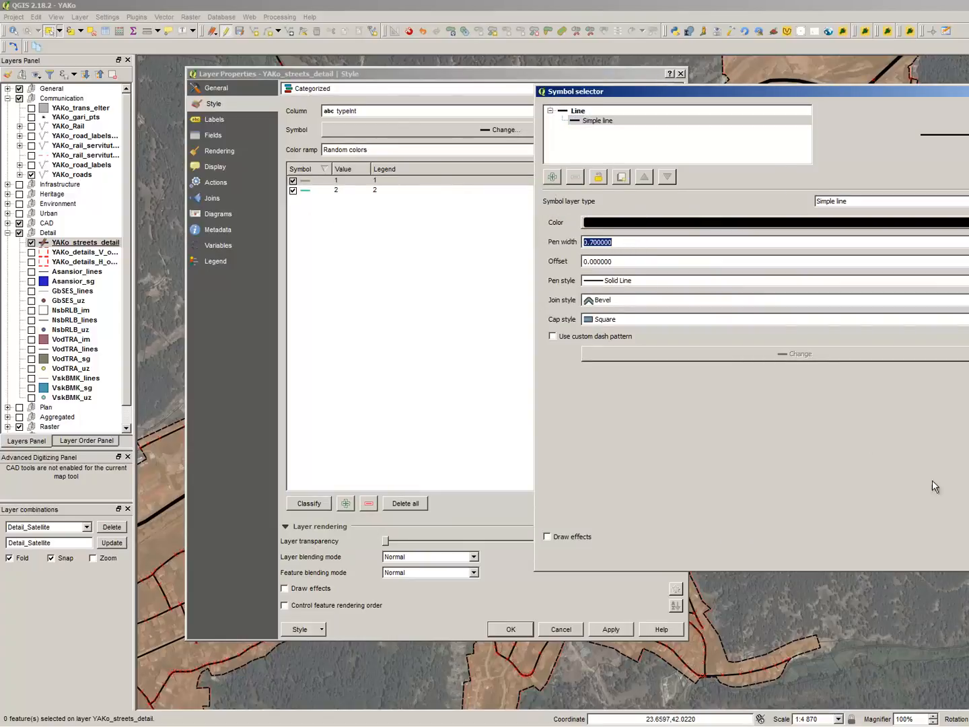
pyautogui.write('1.5')
pyautogui.press('Return')
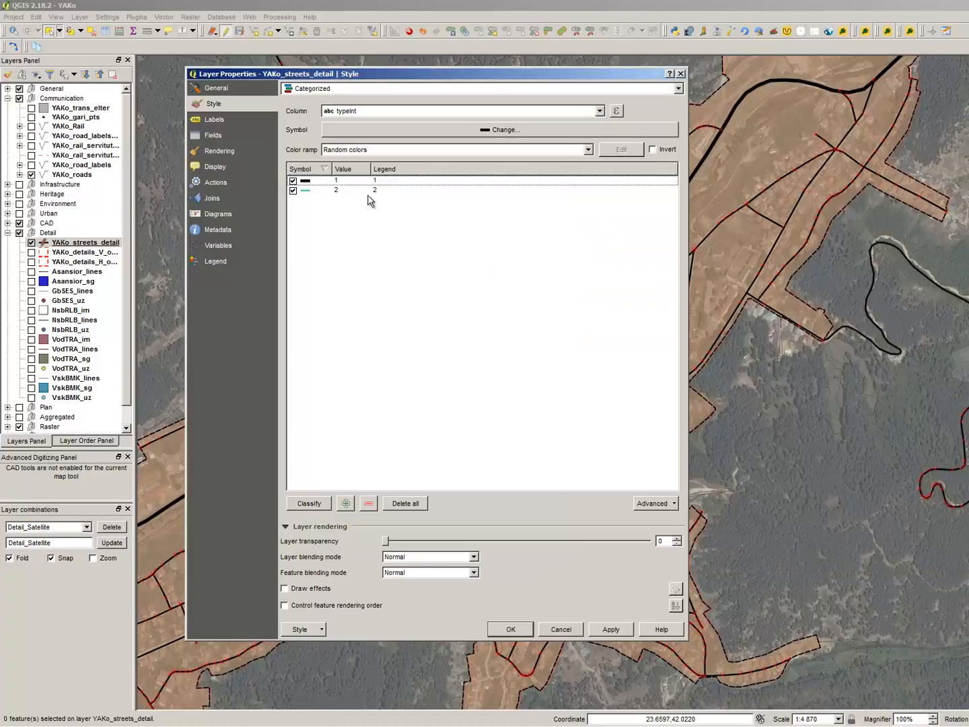
# Give the category 2 line the color black (#000000) and a pen width of 0.7
pyautogui.doubleClick(307, 191)
pyautogui.click(616, 121)
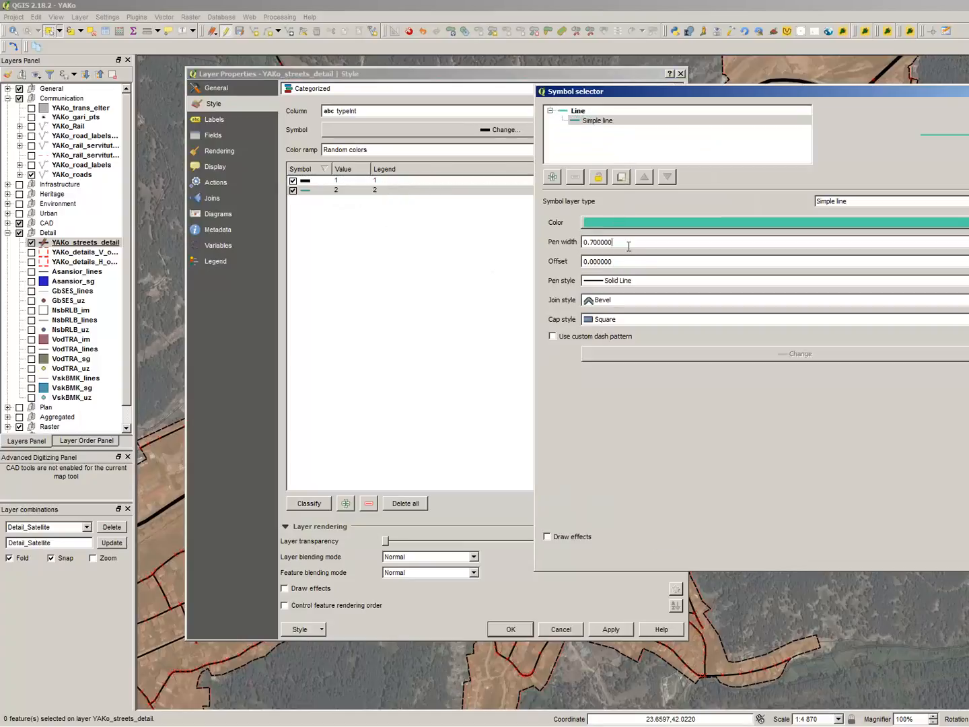
pyautogui.doubleClick(629, 243)
pyautogui.write('1.5')
pyautogui.click(629, 222)
pyautogui.click(481, 248)
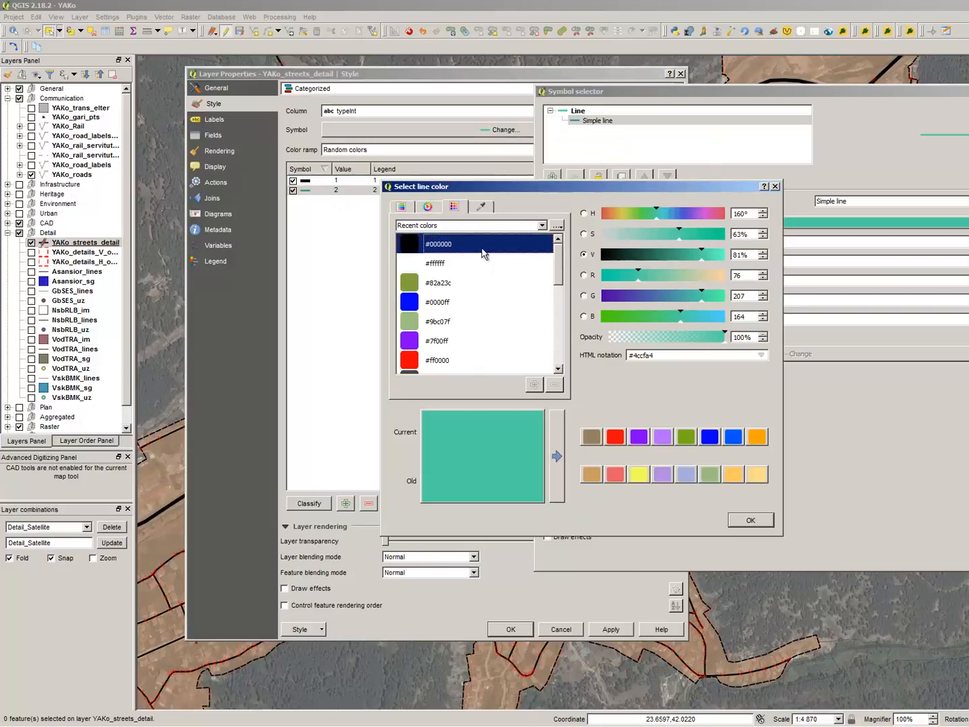
pyautogui.press('Return')
pyautogui.press('Return')
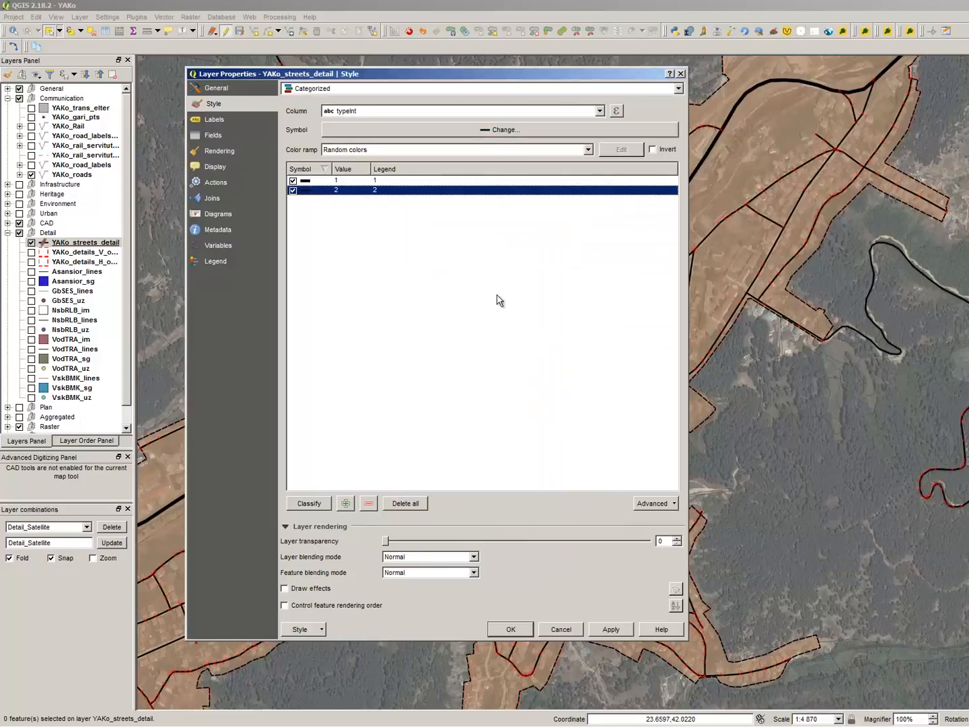
pyautogui.click(531, 336)
# Label category 1 "Основна улична мрежа" and category 2 "Второстепенна улична мрежа" in the legend, and apply the style
pyautogui.doubleClick(388, 180)
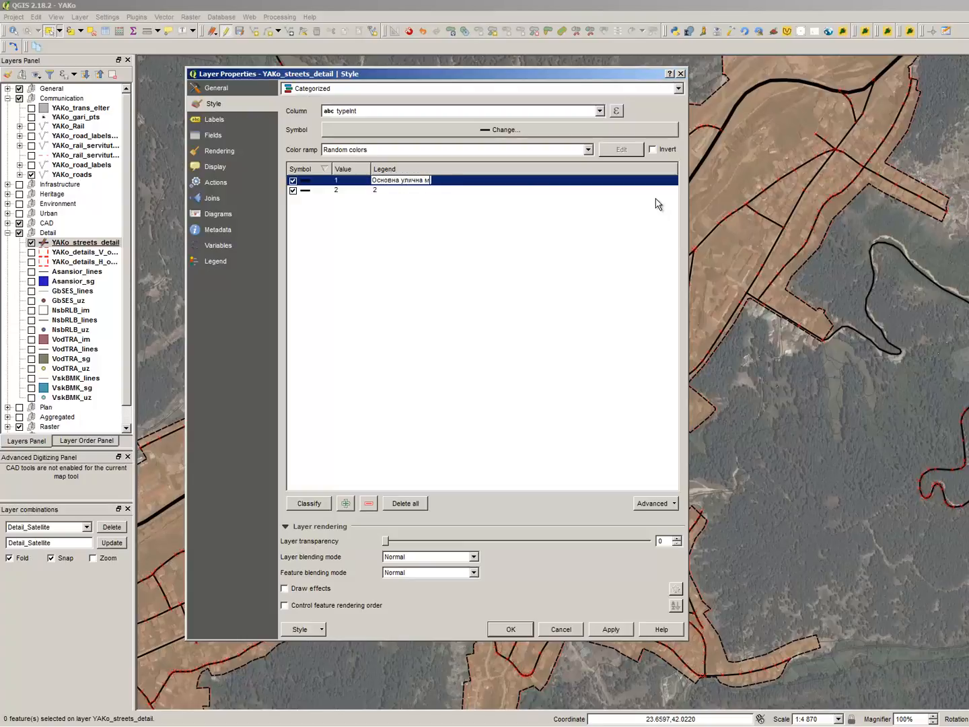
pyautogui.doubleClick(474, 191)
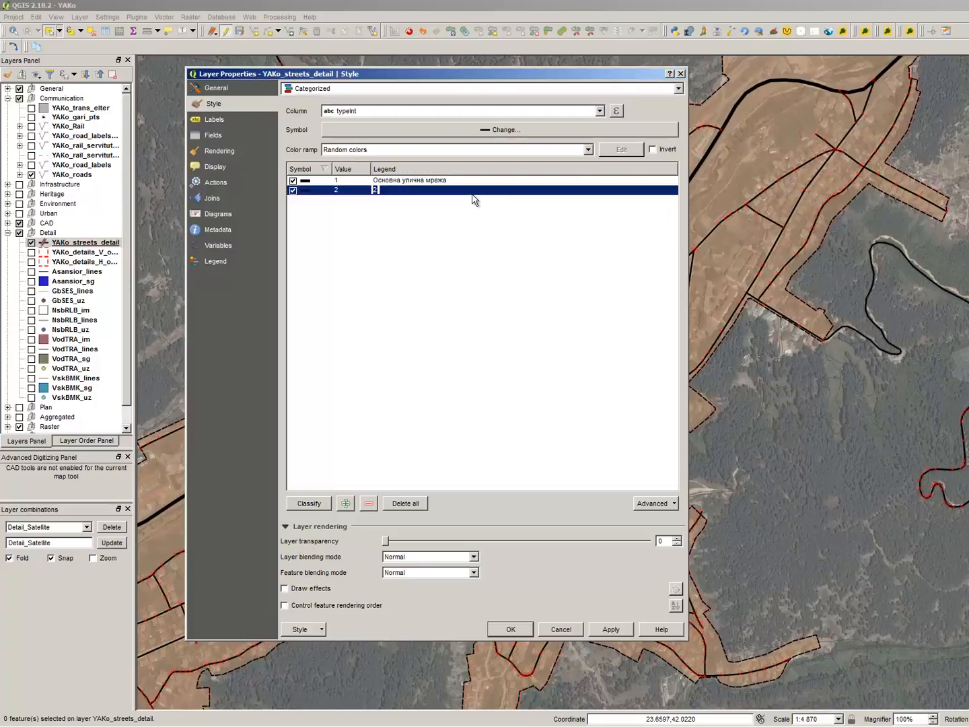
pyautogui.write('Второстепенна улична мре')
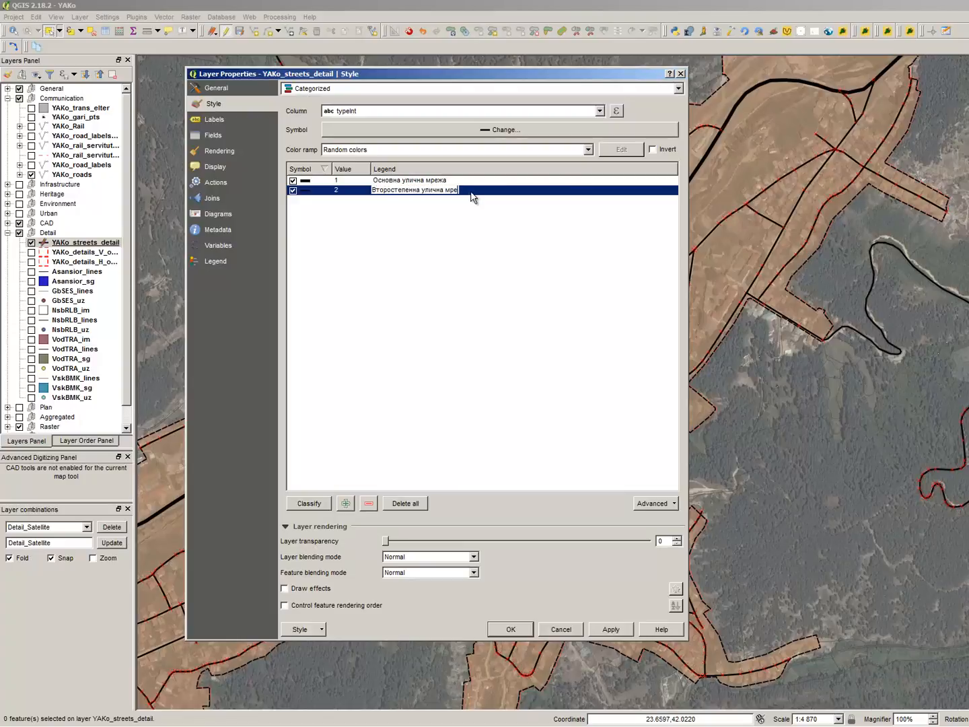
pyautogui.write('жа')
pyautogui.click(554, 276)
pyautogui.click(612, 629)
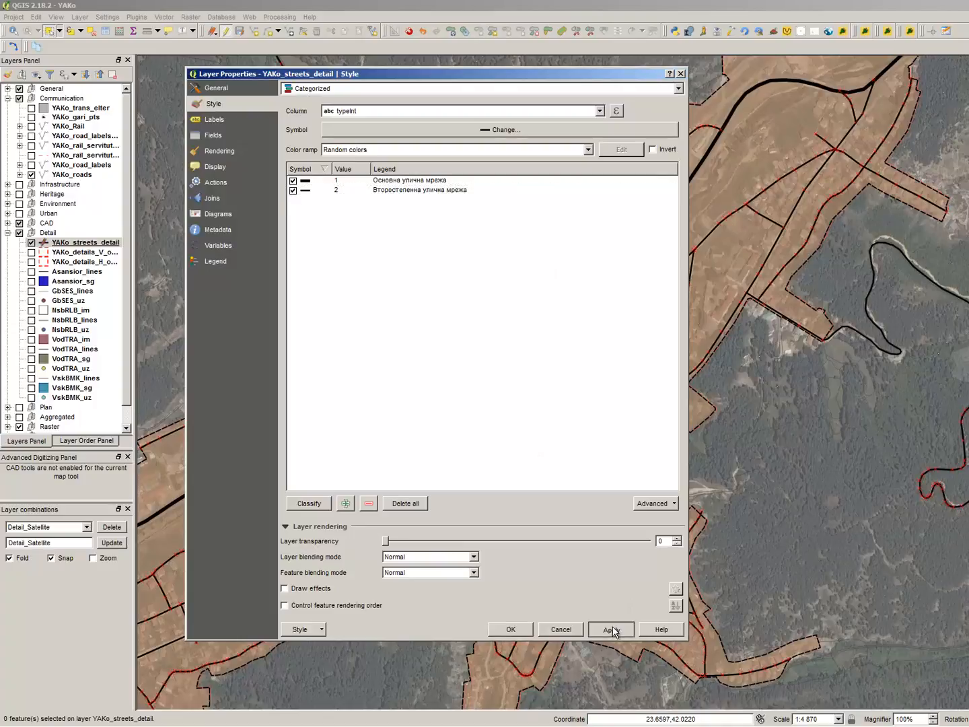
pyautogui.click(512, 629)
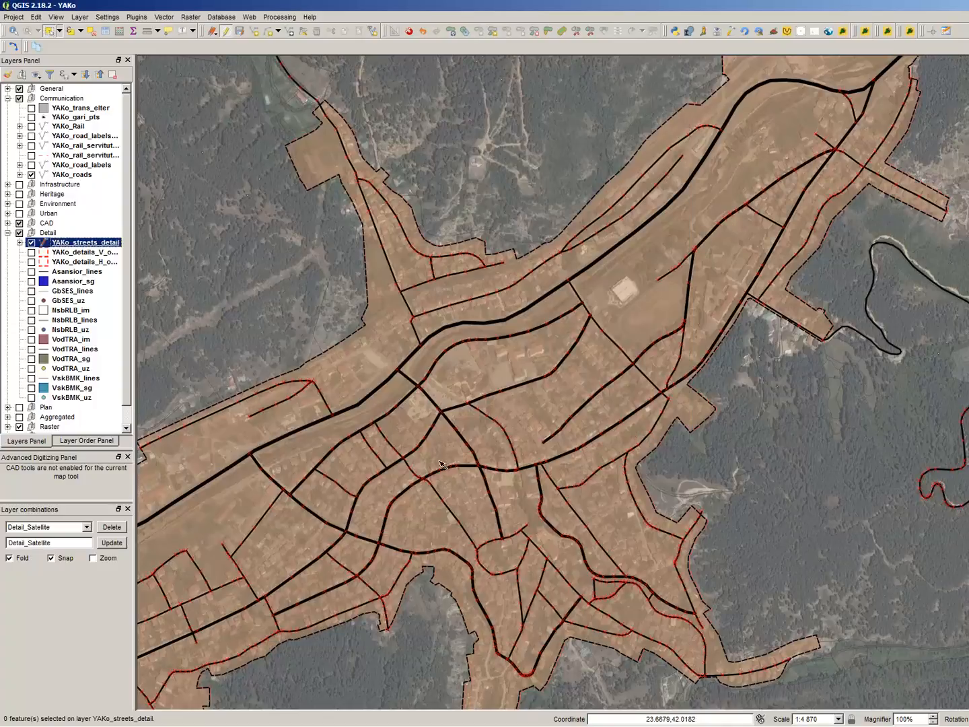
# Examine the styled street network on the map, selecting a street in the east of town to check its extent
pyautogui.scroll(1, 440, 464)
pyautogui.scroll(-1, 530, 309)
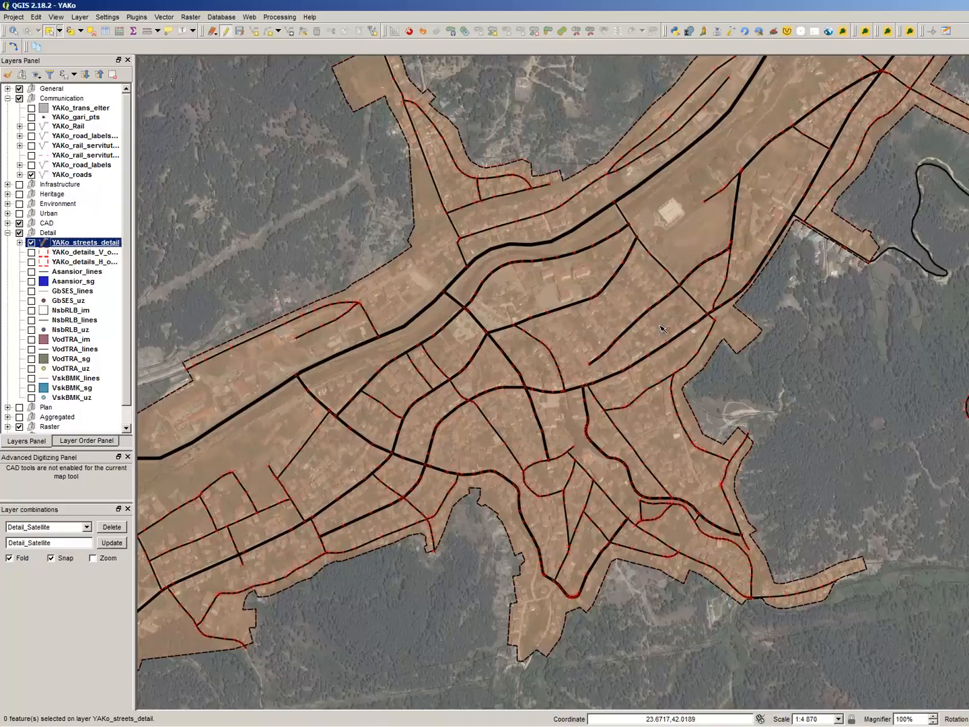
pyautogui.scroll(1, 663, 328)
pyautogui.click(626, 298)
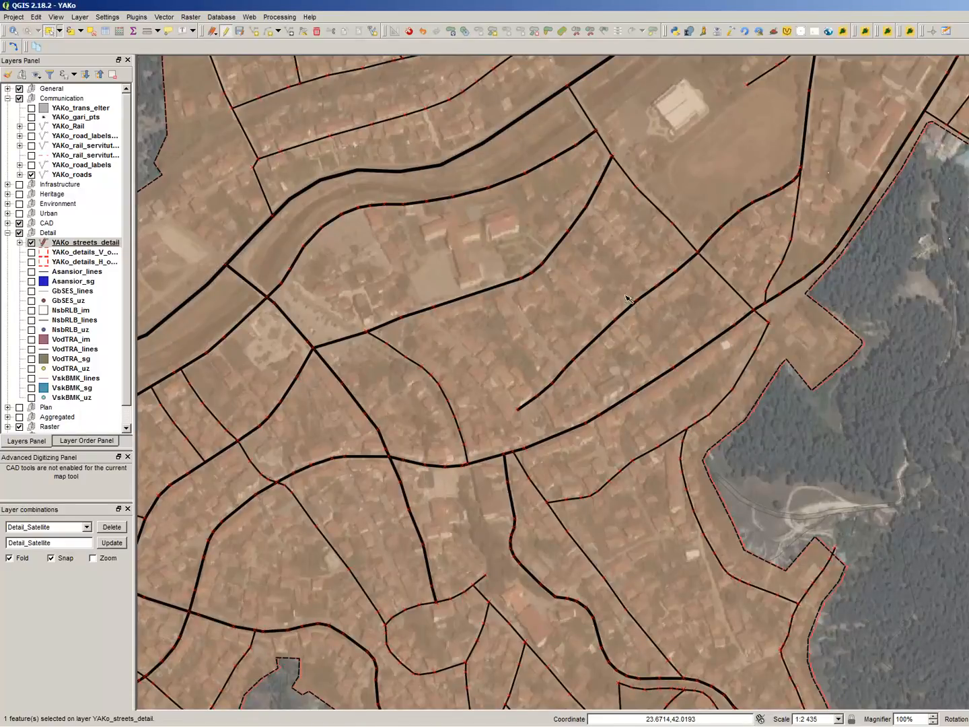
pyautogui.scroll(-1, 623, 299)
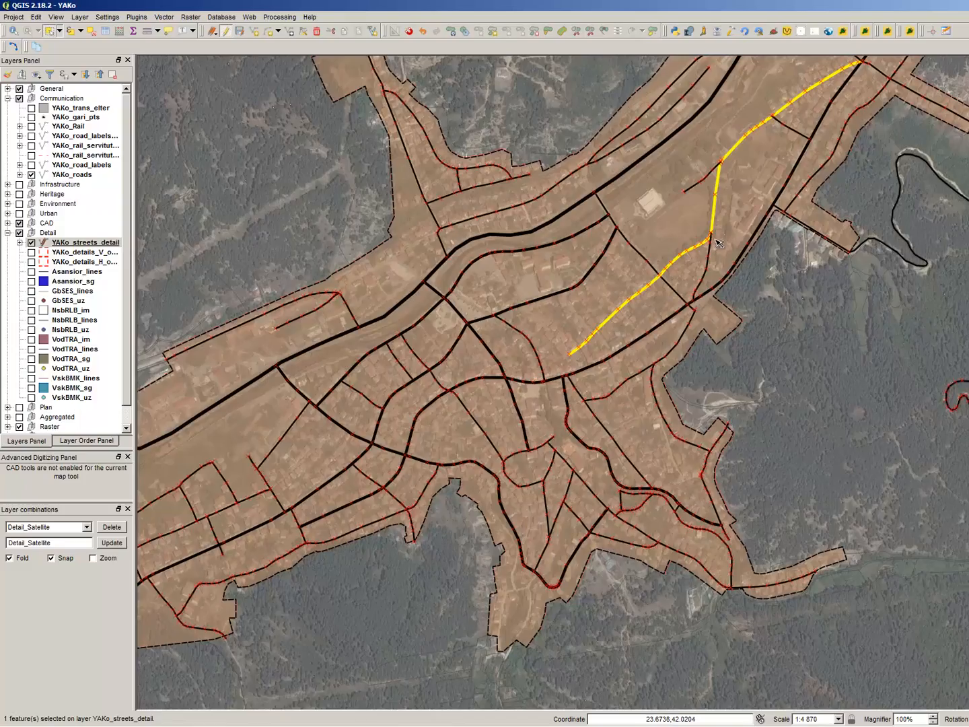
pyautogui.click(735, 217)
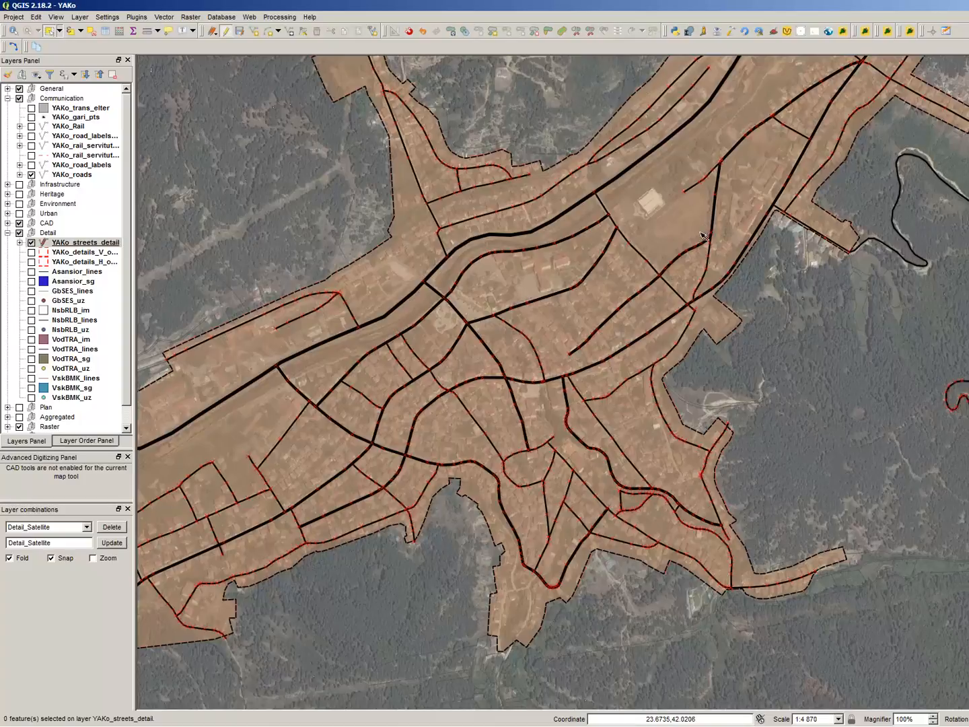
pyautogui.scroll(-1, 695, 258)
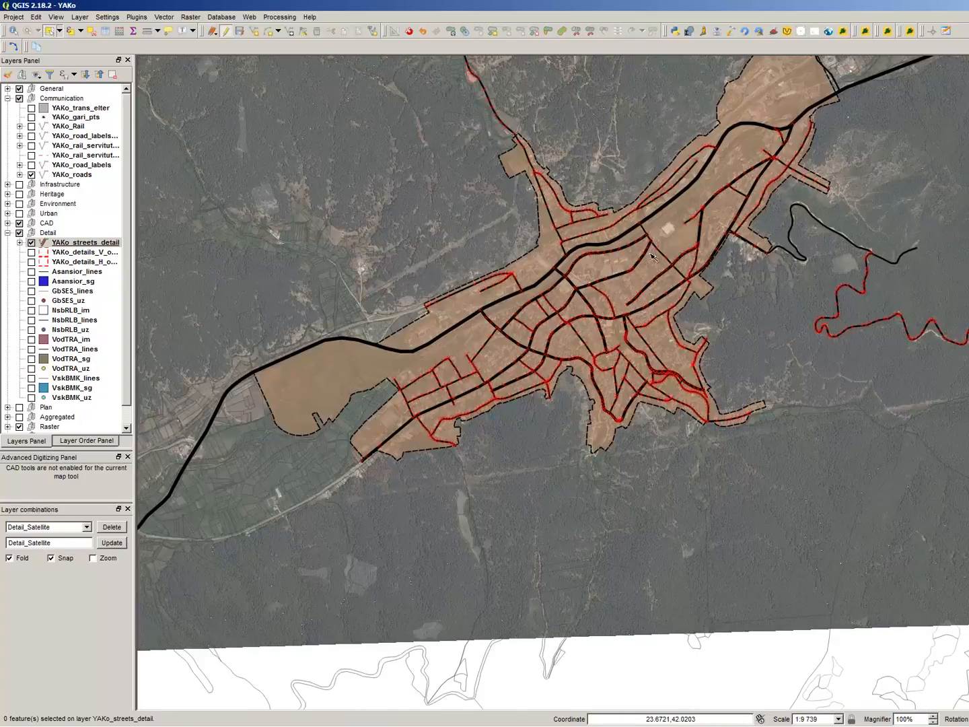
pyautogui.scroll(1, 669, 259)
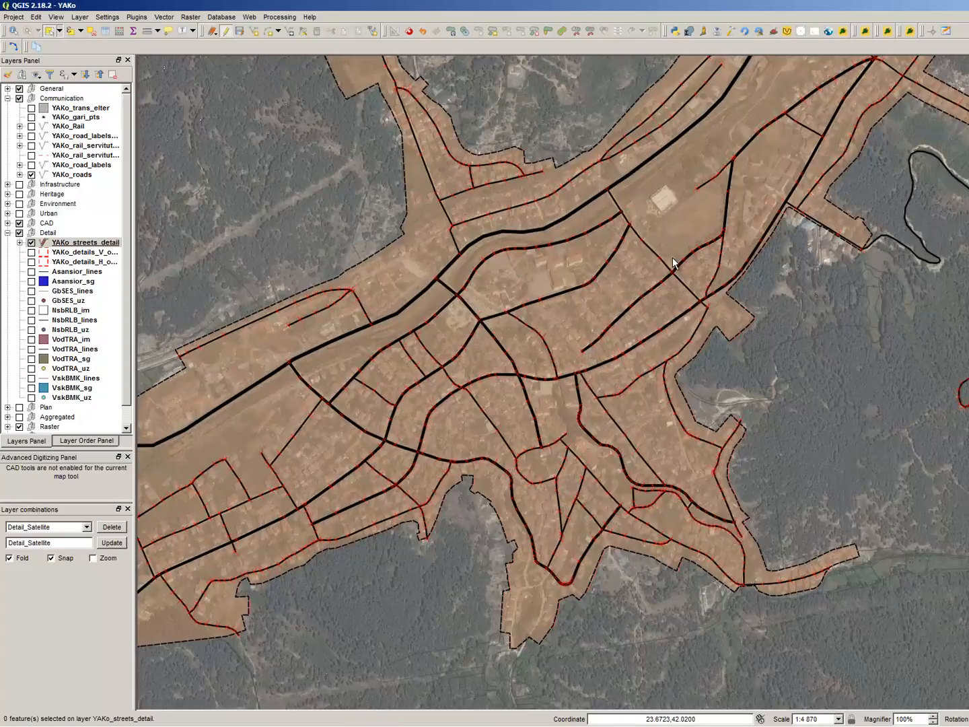
pyautogui.scroll(1, 598, 314)
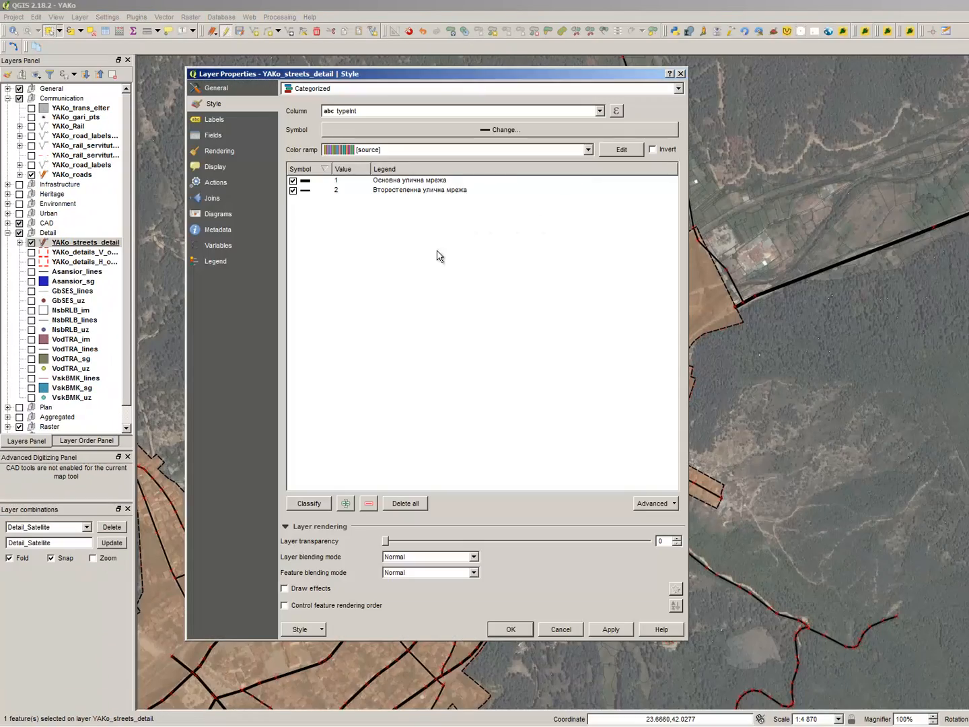
# Add a third category to the YAKo_streets_detail style with a black line and a pen width of 0.7
pyautogui.click(344, 503)
pyautogui.doubleClick(301, 199)
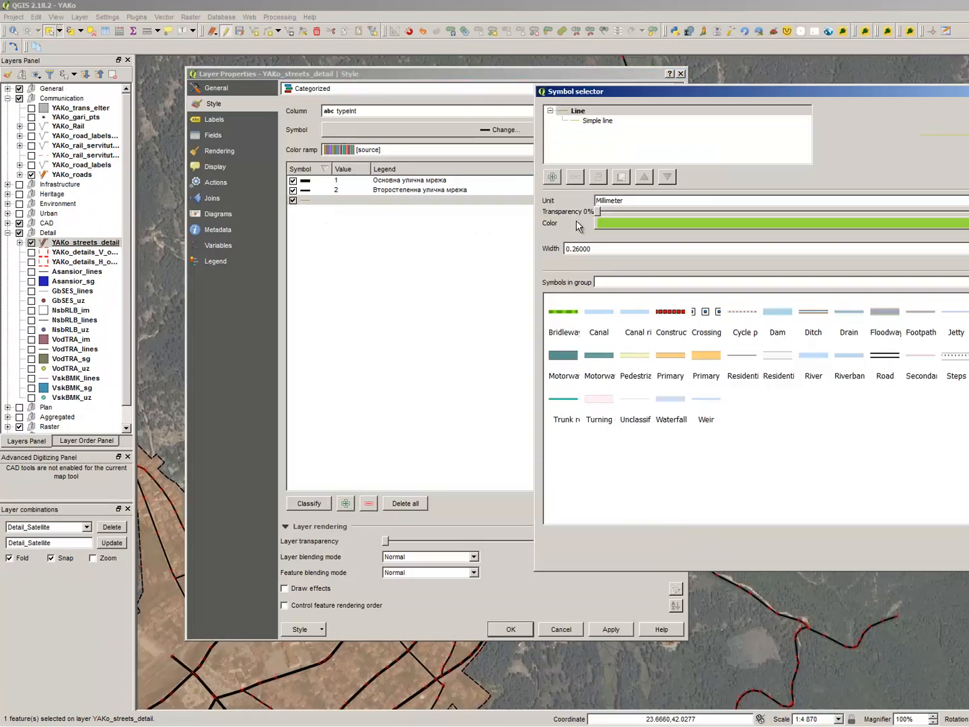
pyautogui.click(607, 121)
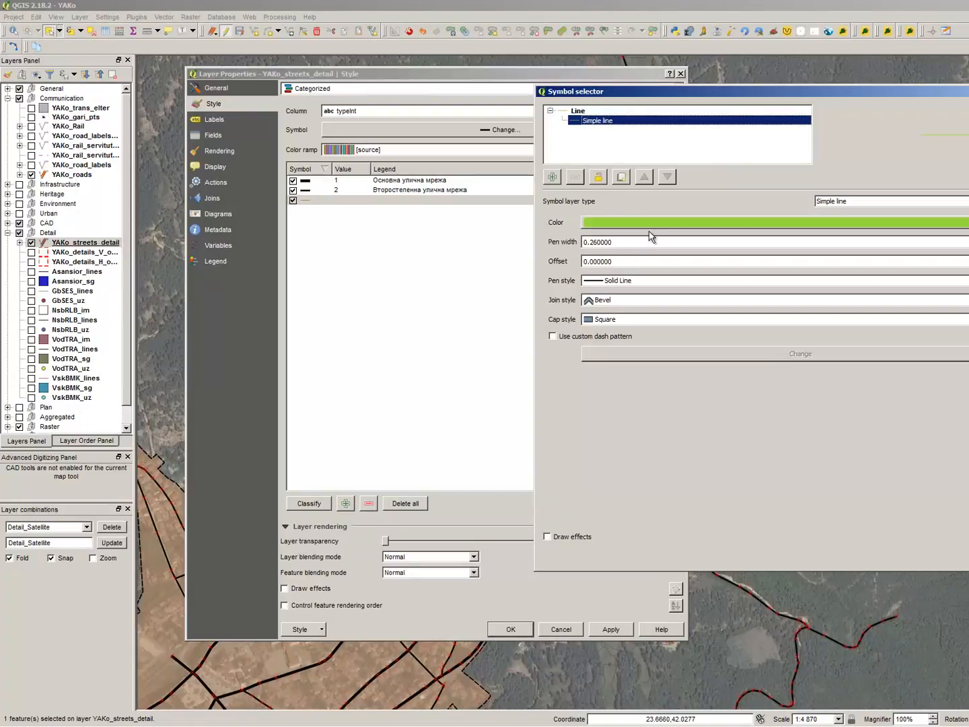
pyautogui.click(643, 221)
pyautogui.doubleClick(480, 245)
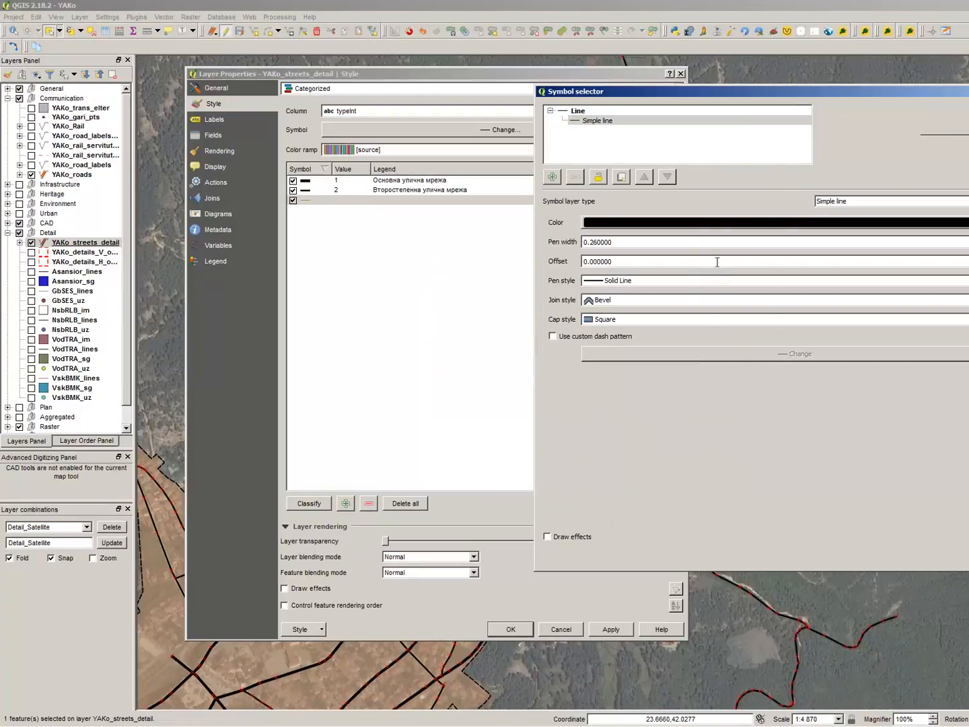
pyautogui.doubleClick(651, 243)
pyautogui.write('0.7')
pyautogui.press('Return')
# Set the pen width of the category 1 line to 1.5
pyautogui.doubleClick(313, 181)
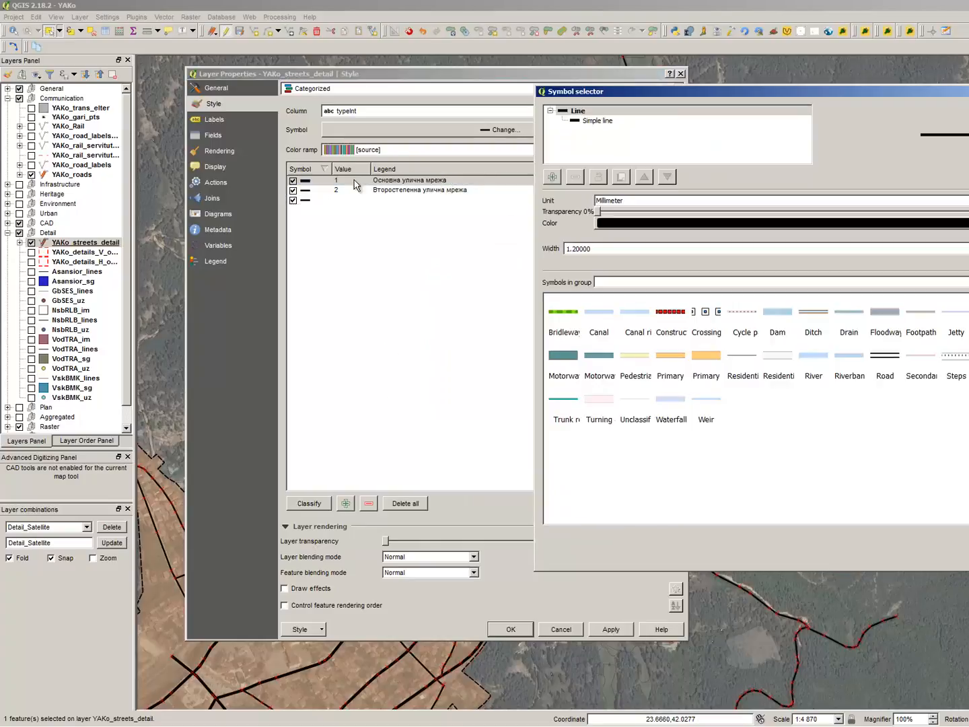
pyautogui.click(624, 122)
pyautogui.doubleClick(631, 240)
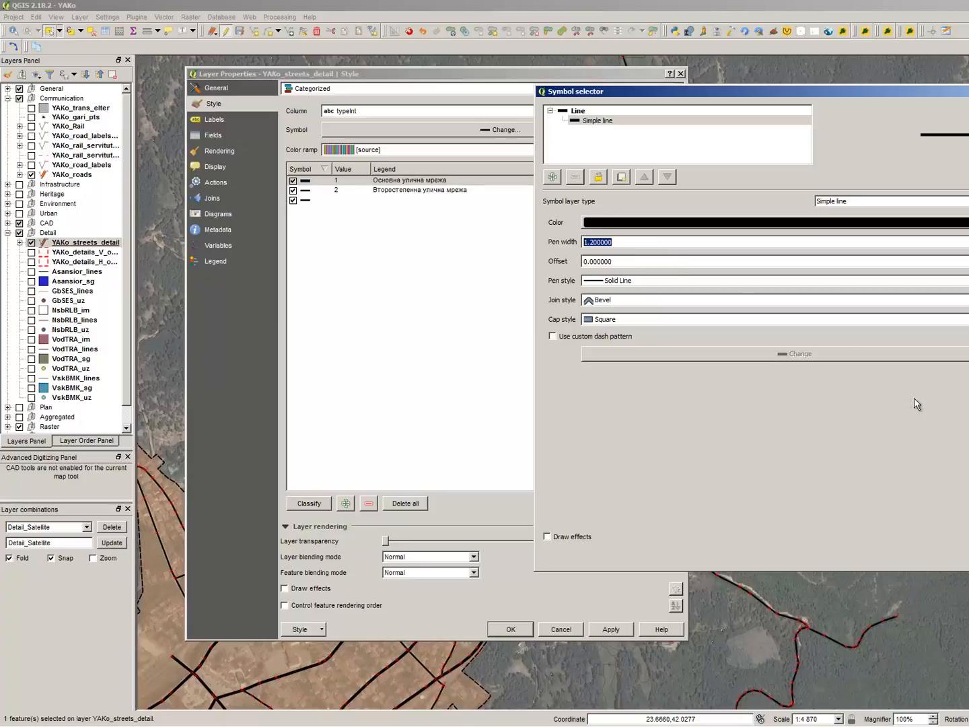
pyautogui.write('1.5')
pyautogui.press('Return')
pyautogui.click(342, 215)
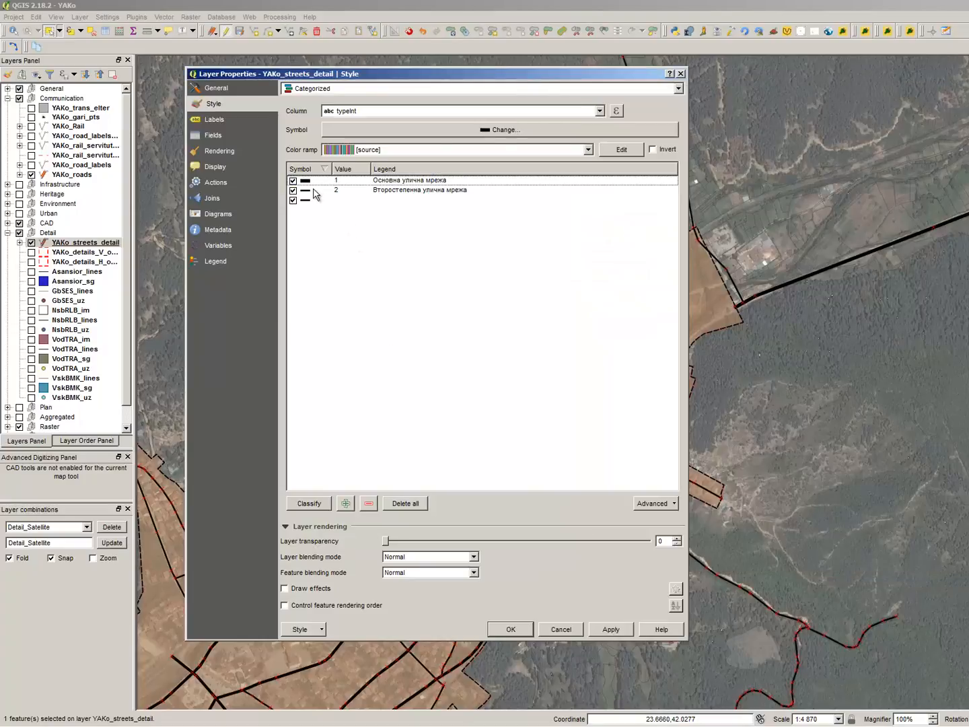
# Set the pen width of the category 2 line to 1
pyautogui.doubleClick(306, 191)
pyautogui.click(627, 119)
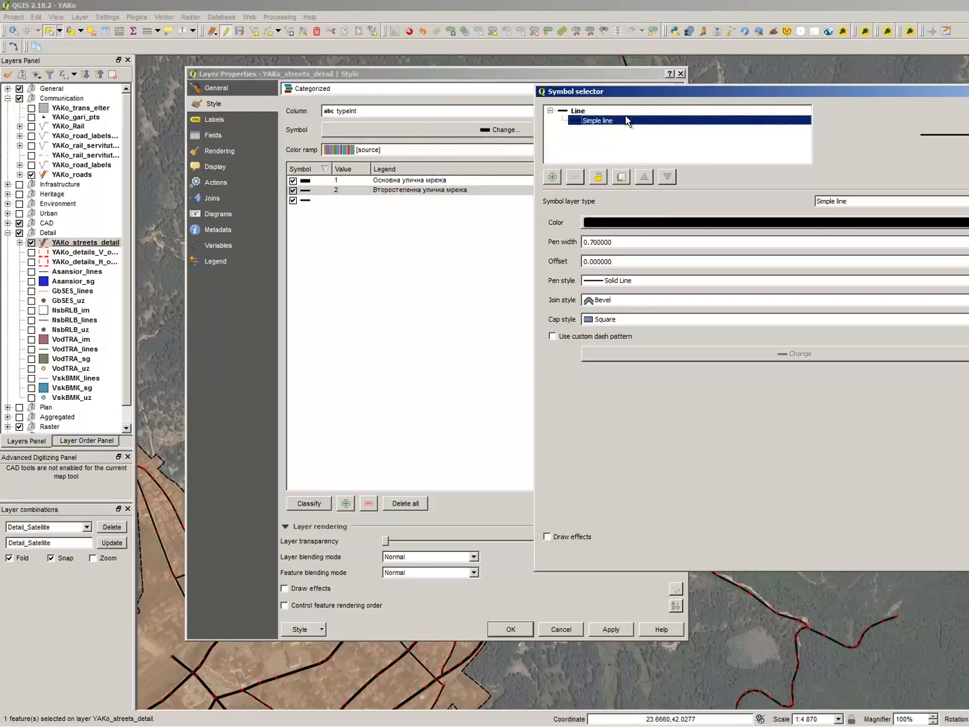
pyautogui.tripleClick(628, 238)
pyautogui.write('1')
pyautogui.press('Return')
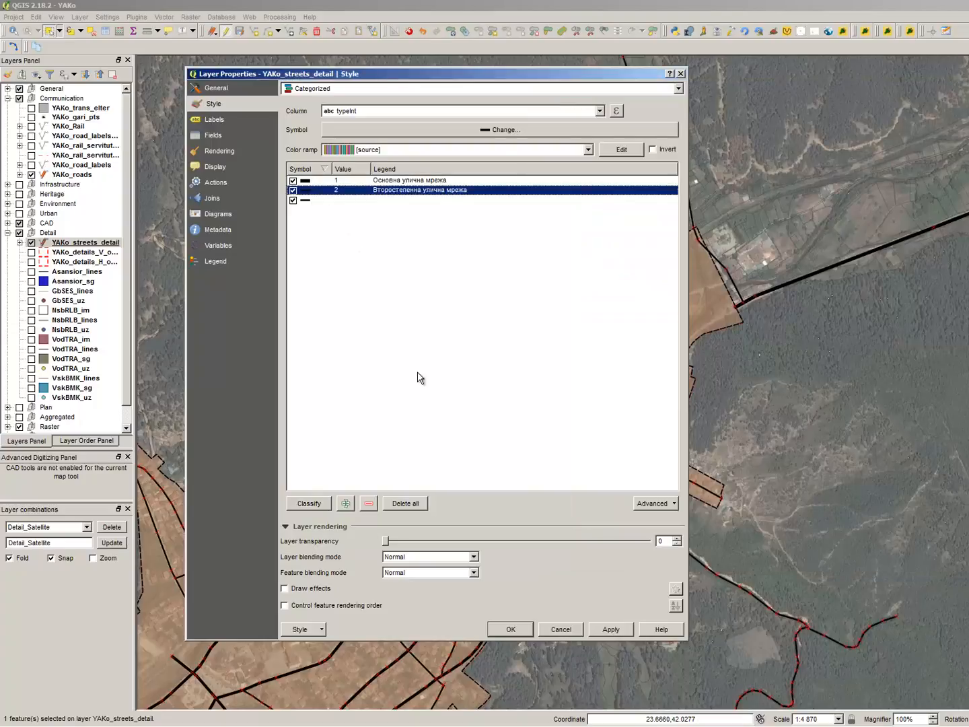
# Set the new category's value to 3 and copy the legend "Второстепенна улична мрежа" from category 2 to it
pyautogui.click(336, 216)
pyautogui.click(336, 201)
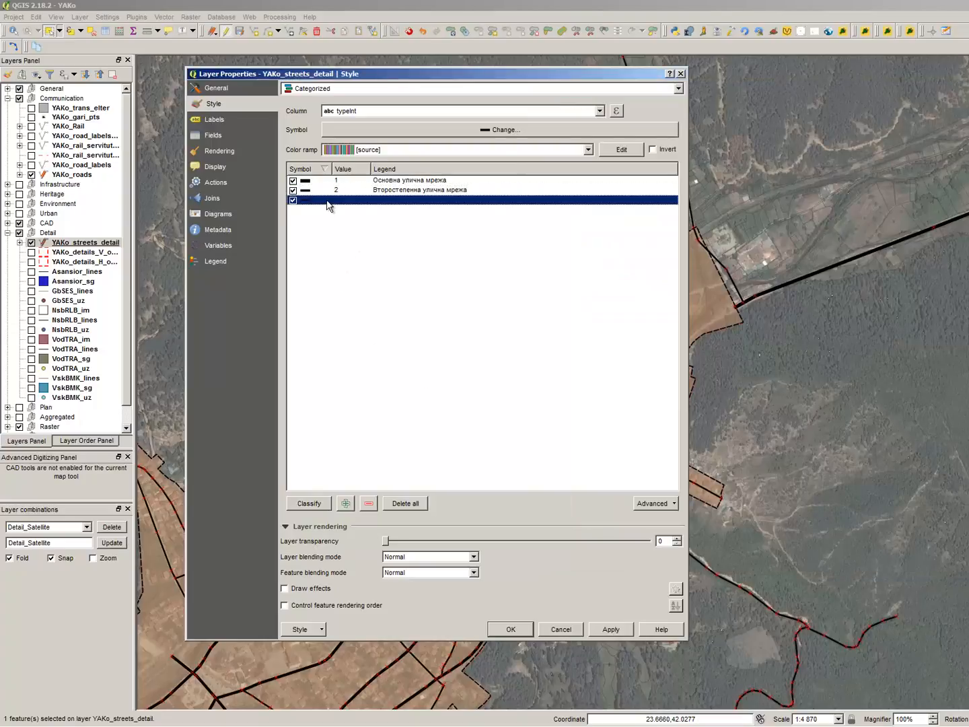
pyautogui.click(407, 213)
pyautogui.doubleClick(405, 193)
pyautogui.hotkey('ctrl', 'c')
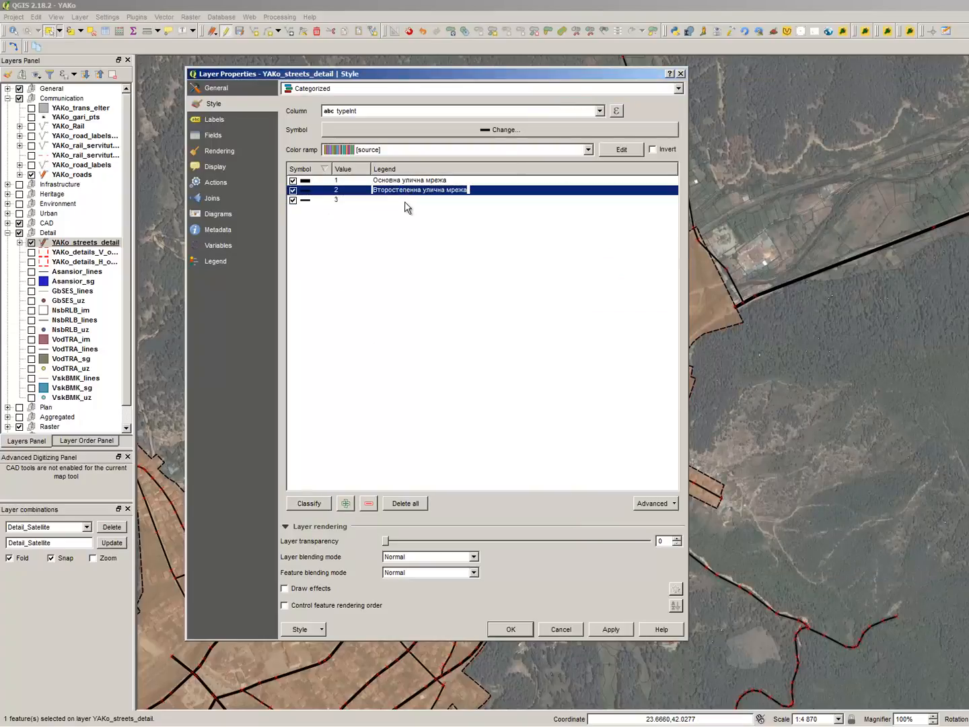
pyautogui.doubleClick(405, 201)
pyautogui.hotkey('ctrl', 'v')
# Clear the legend of category 1 and change the legend of category 2 to "Основна улична мрежа"
pyautogui.doubleClick(405, 180)
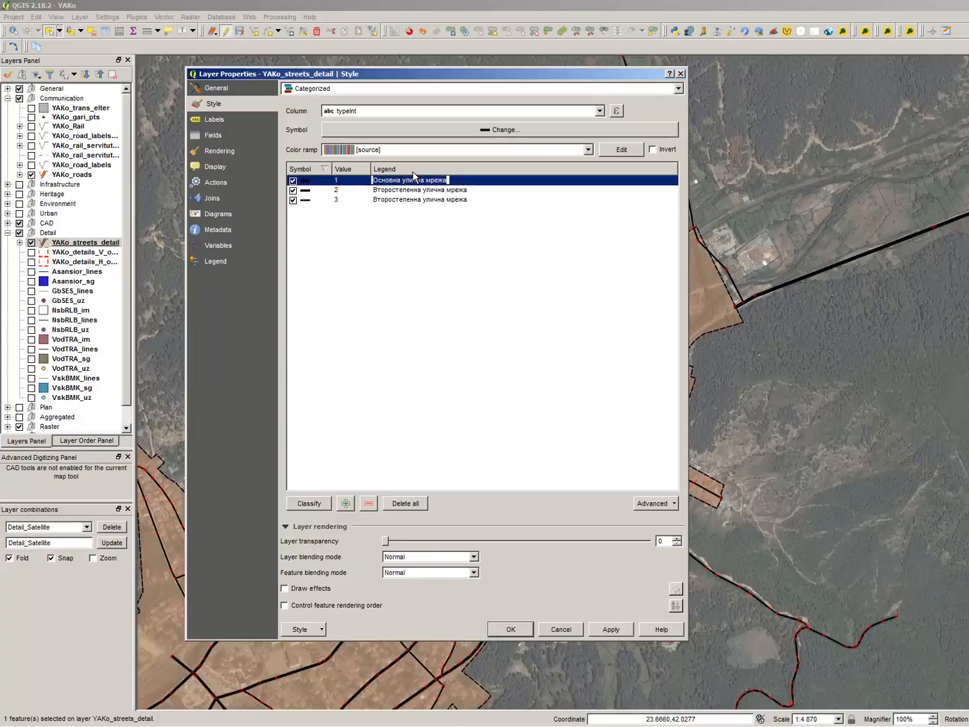
pyautogui.write('Р')
pyautogui.click(401, 219)
pyautogui.doubleClick(407, 191)
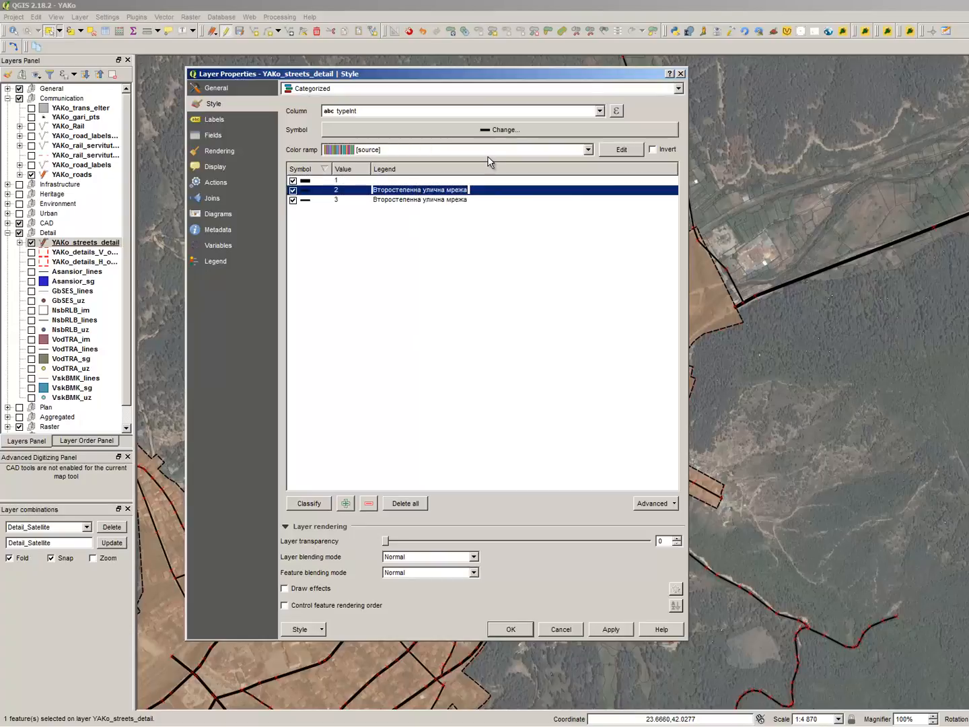
pyautogui.write('О')
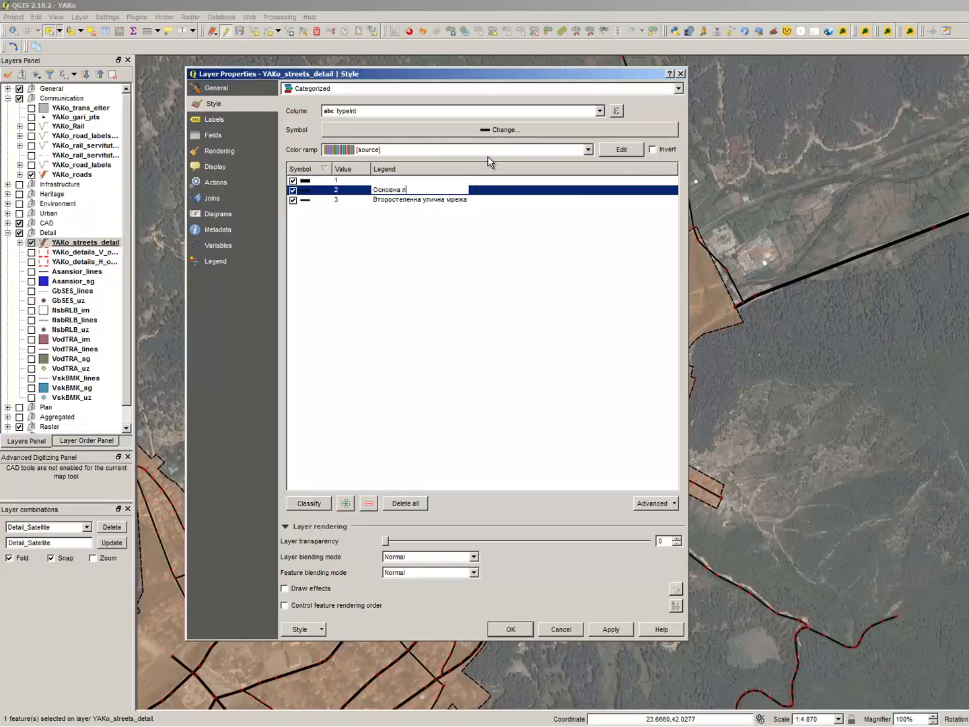
pyautogui.write('сновна улична мрежа')
pyautogui.click(418, 209)
# Label category 1 "Републикански път в населено място" in the legend and apply the layer style
pyautogui.click(404, 181)
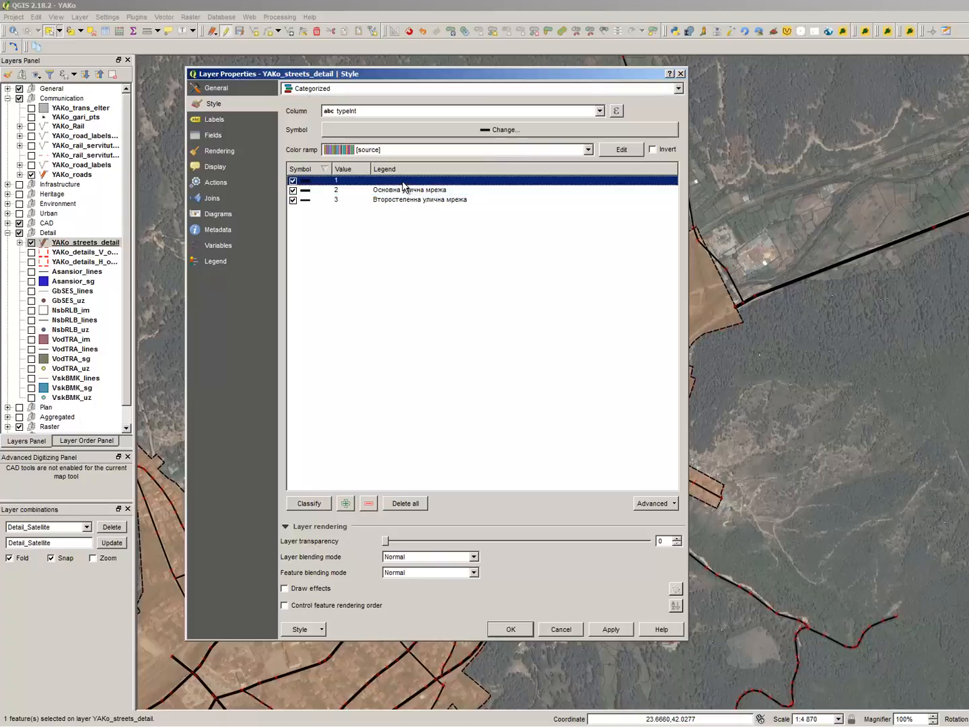
pyautogui.click(403, 182)
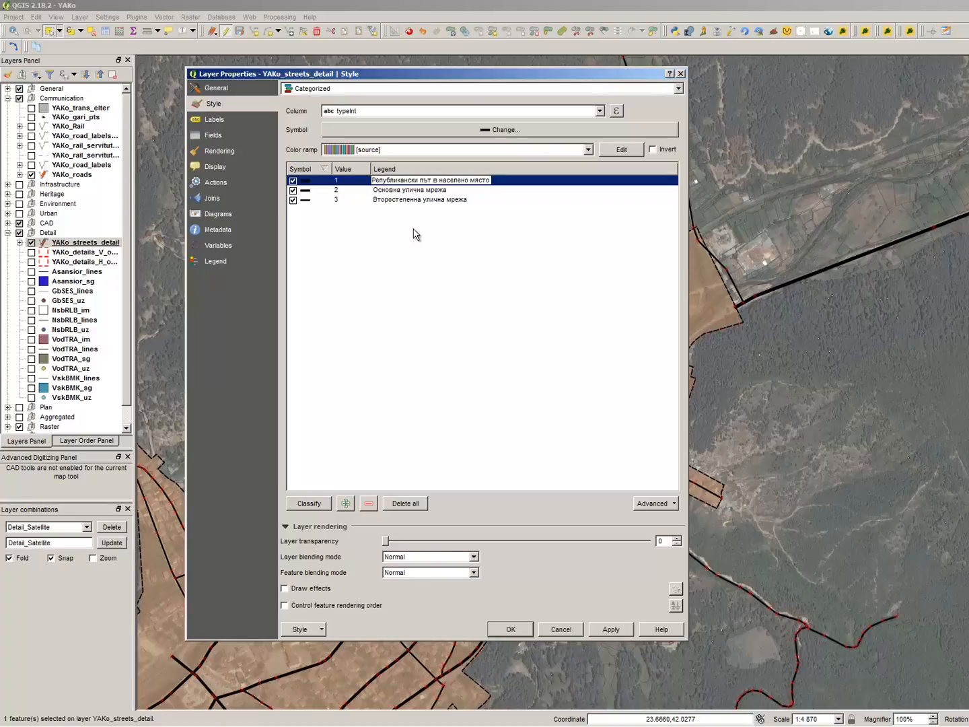
pyautogui.click(438, 275)
pyautogui.click(609, 629)
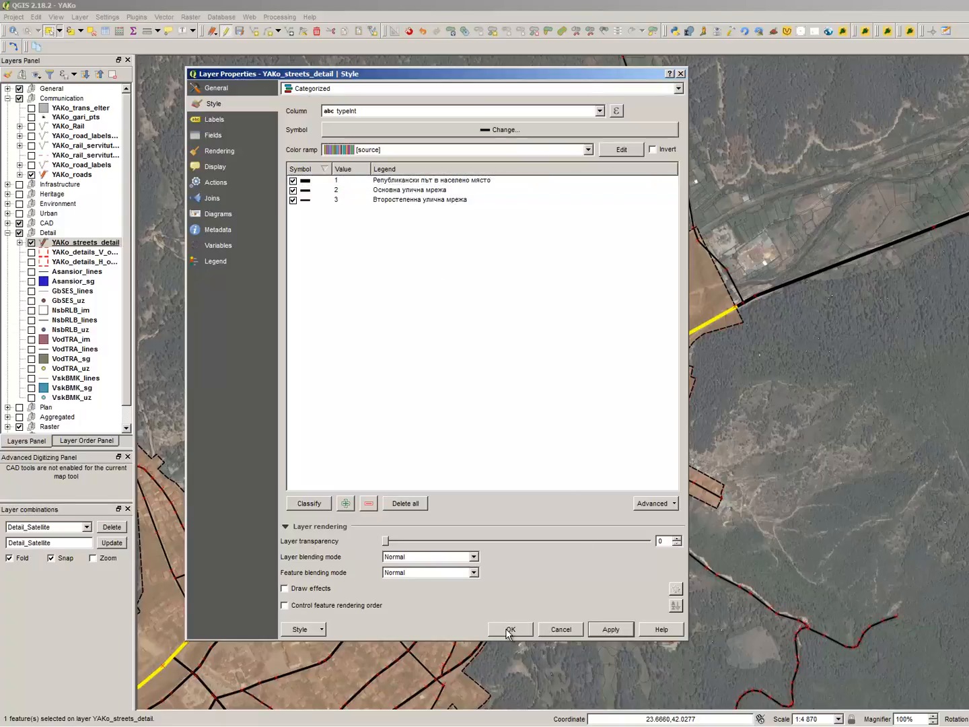
pyautogui.click(511, 628)
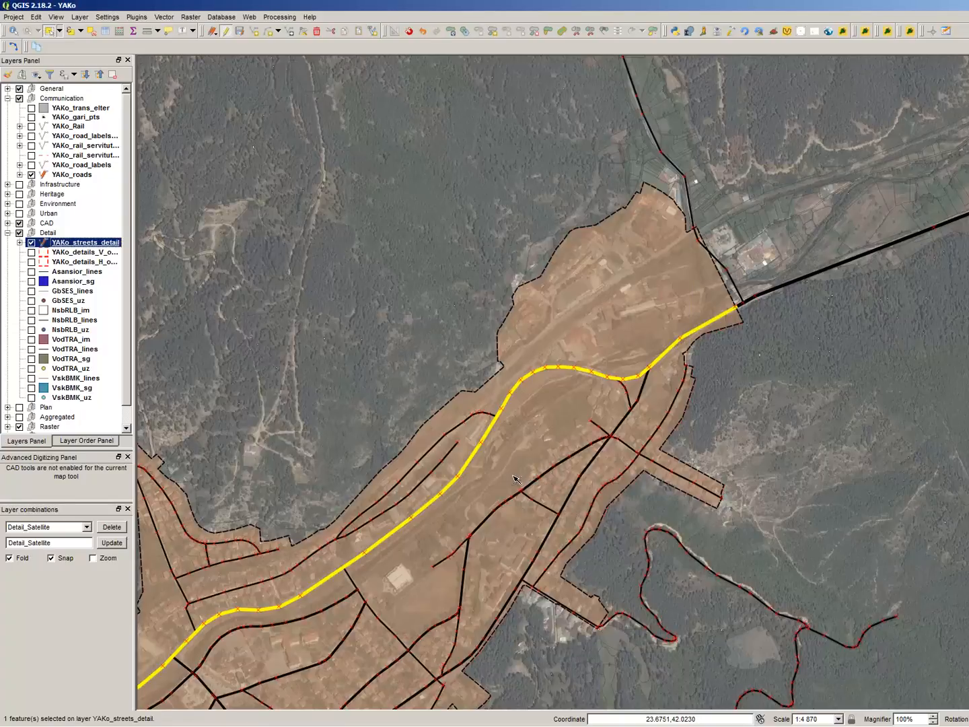
# Clear the street selection and open the YAKo_streets_detail attribute table in editing mode
pyautogui.click(605, 434)
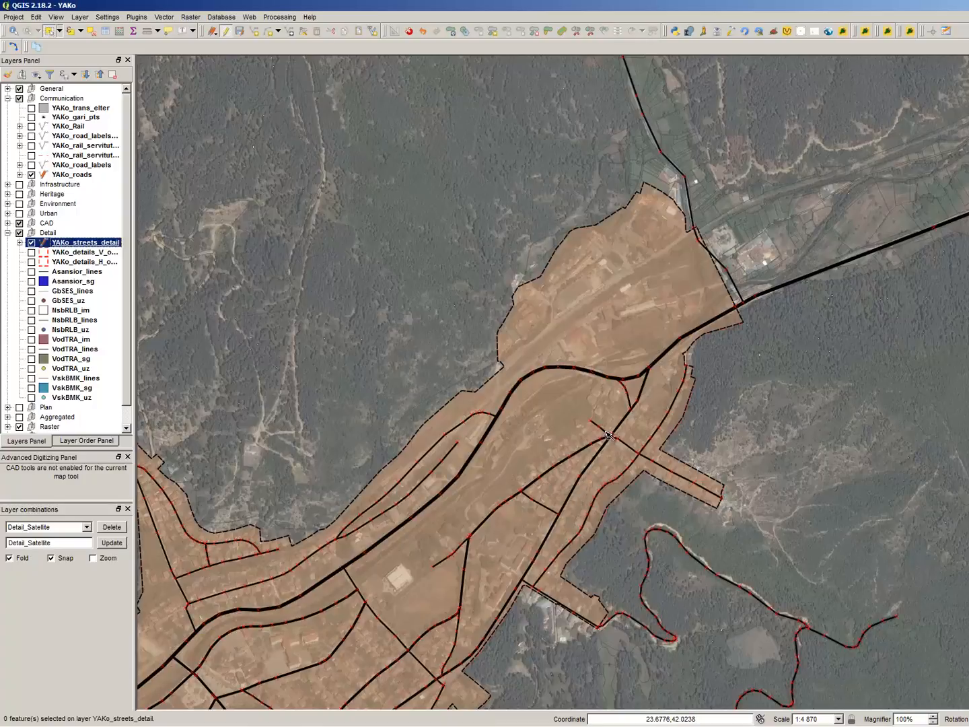
pyautogui.scroll(-1, 722, 362)
pyautogui.press('F6')
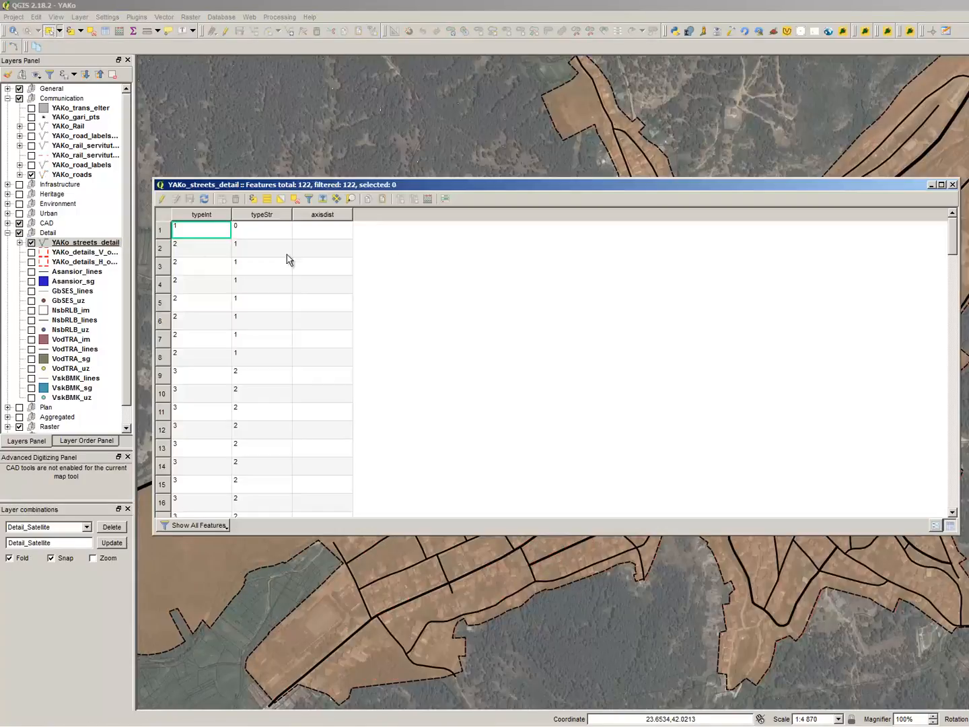
pyautogui.click(162, 200)
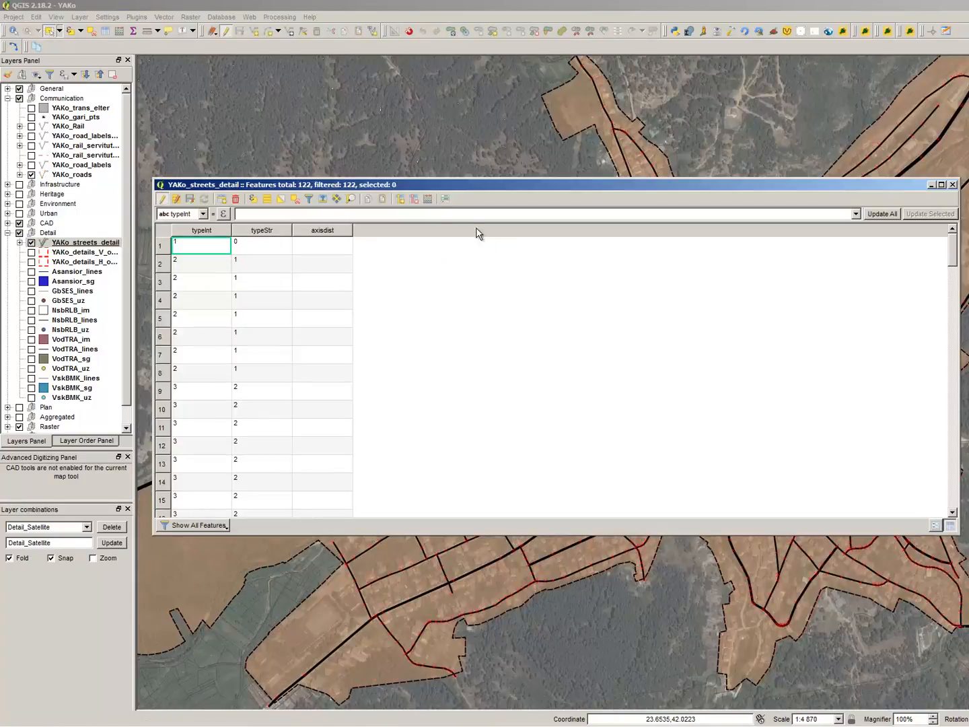
# Set up a field calculation that updates the existing axisdist field of the streets layer
pyautogui.click(428, 199)
pyautogui.click(663, 249)
pyautogui.click(666, 285)
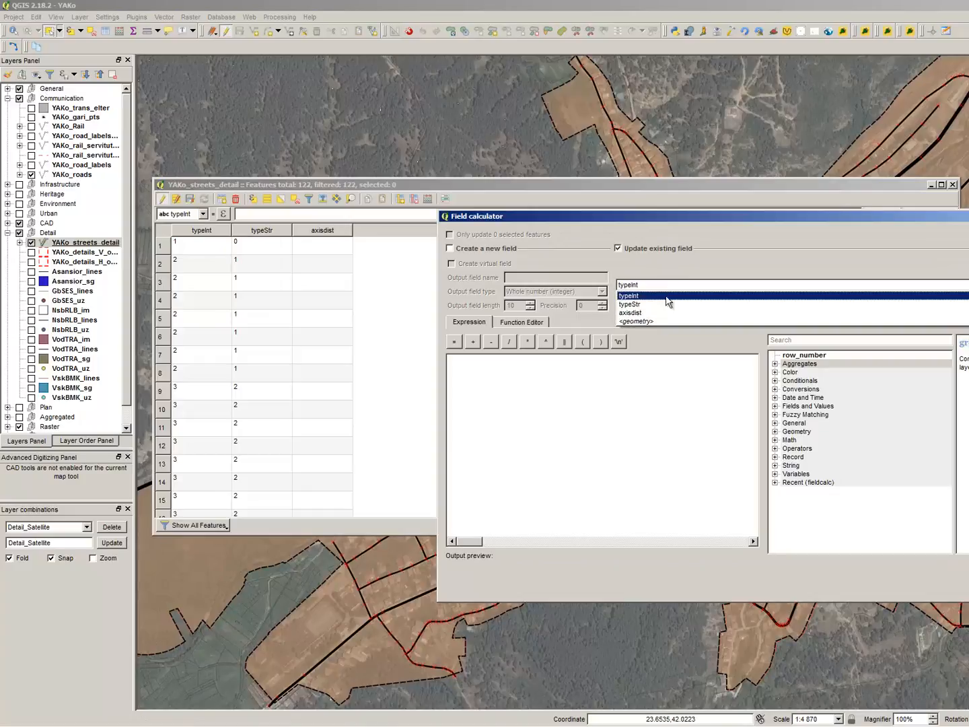
pyautogui.click(668, 317)
pyautogui.click(582, 397)
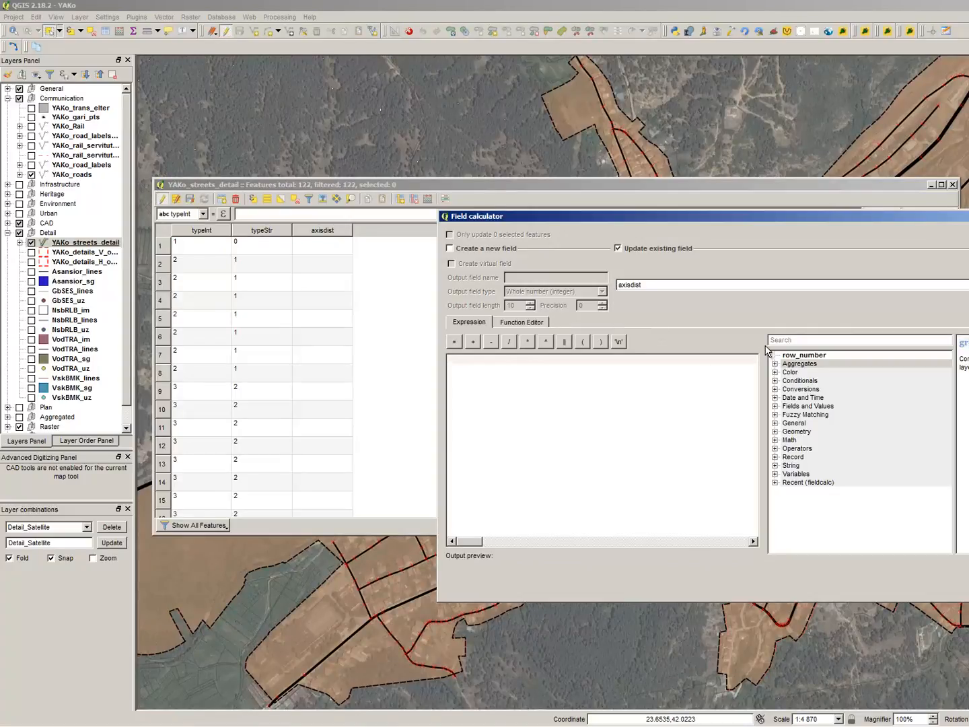
# Write the skeleton of a CASE expression with three WHEN lines and a closing END
pyautogui.write('CASE WHEN')
pyautogui.press('Return')
pyautogui.write('WHE')
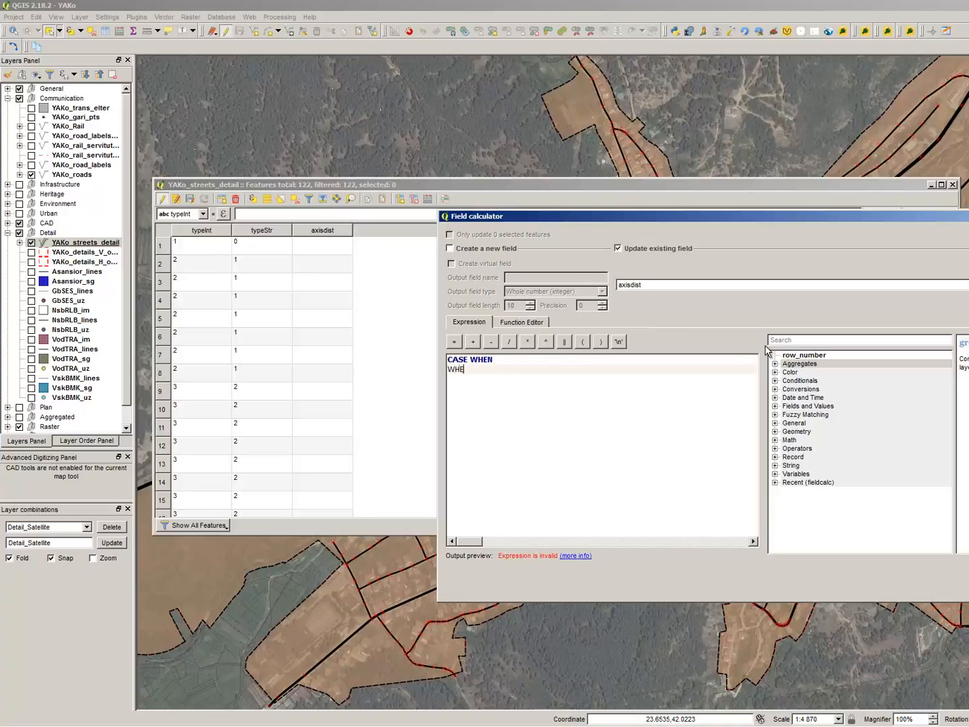
pyautogui.write('N')
pyautogui.press('Return')
pyautogui.write('WH')
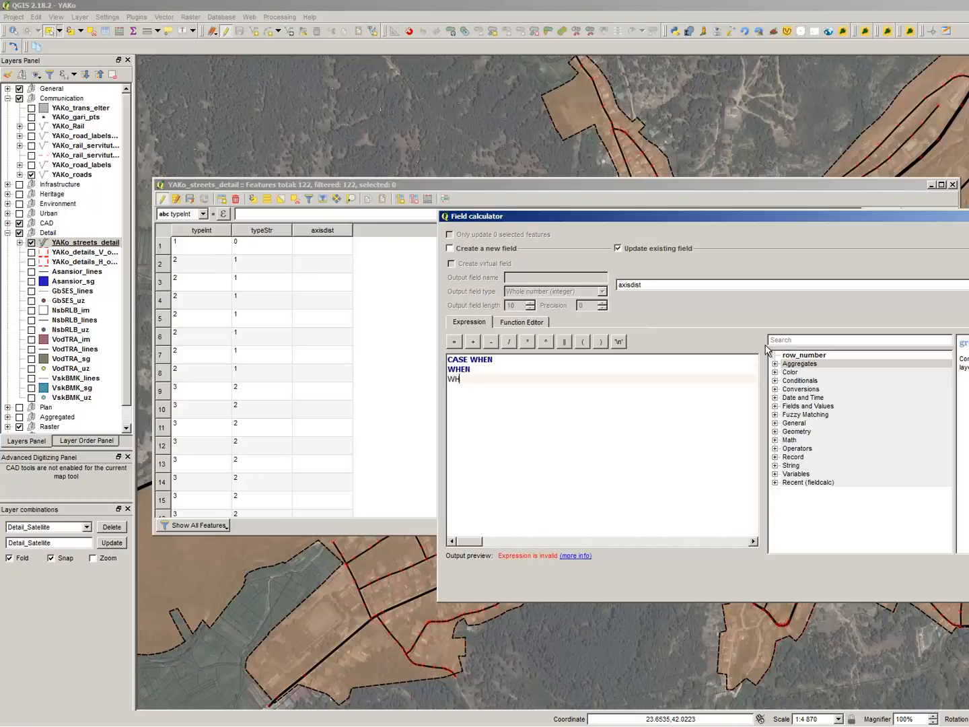
pyautogui.write('EN')
pyautogui.press('Return')
pyautogui.write('END')
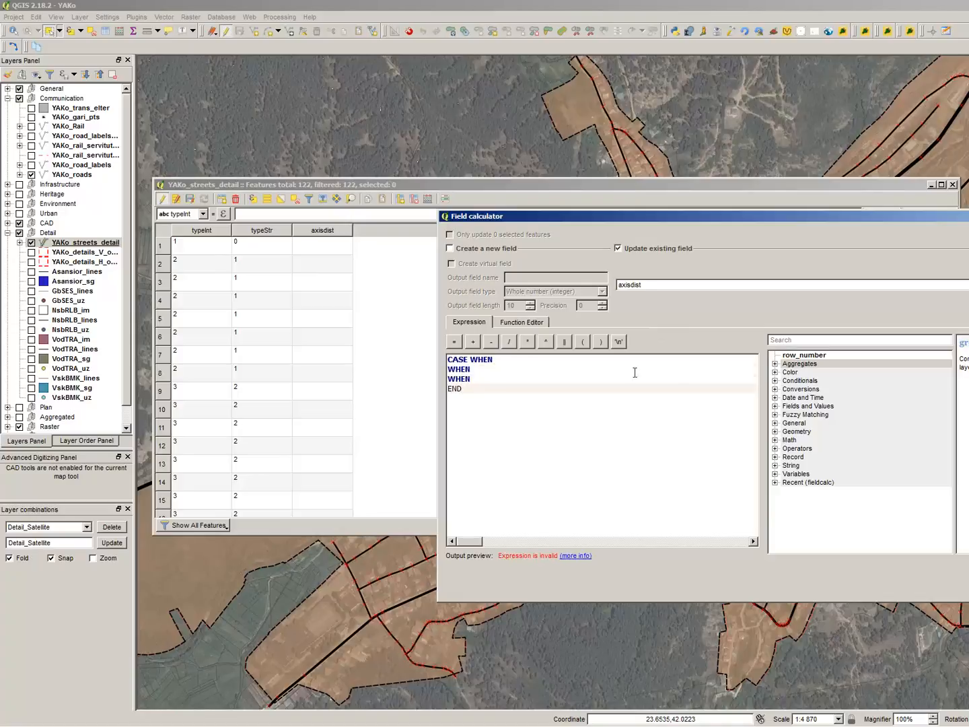
# Insert the condition "typeInt" = after each of the three WHEN keywords in the expression
pyautogui.doubleClick(840, 407)
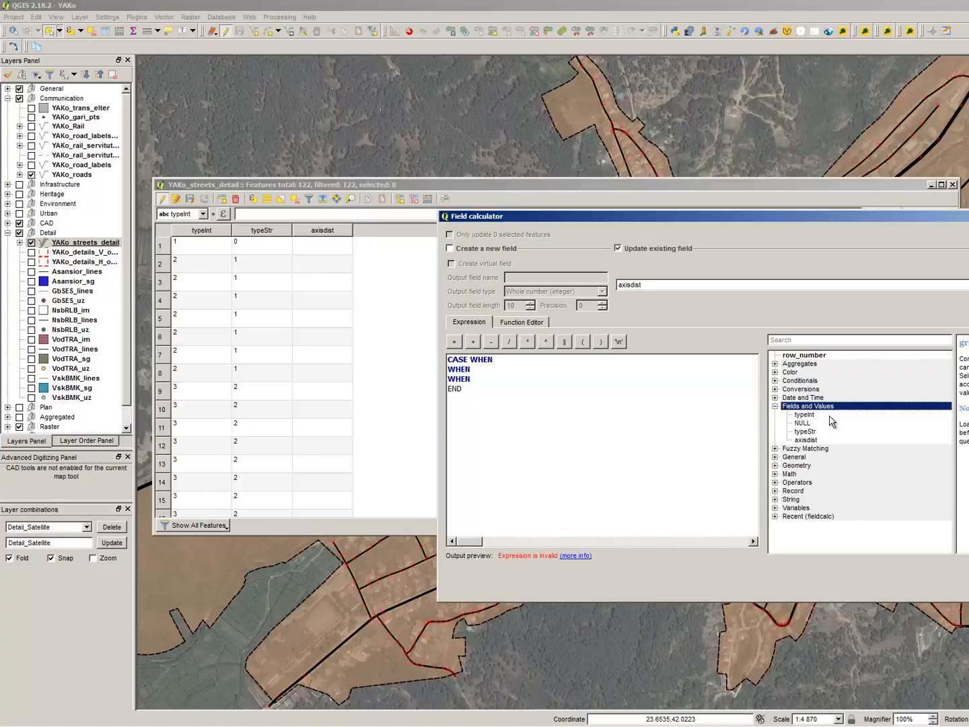
pyautogui.doubleClick(830, 416)
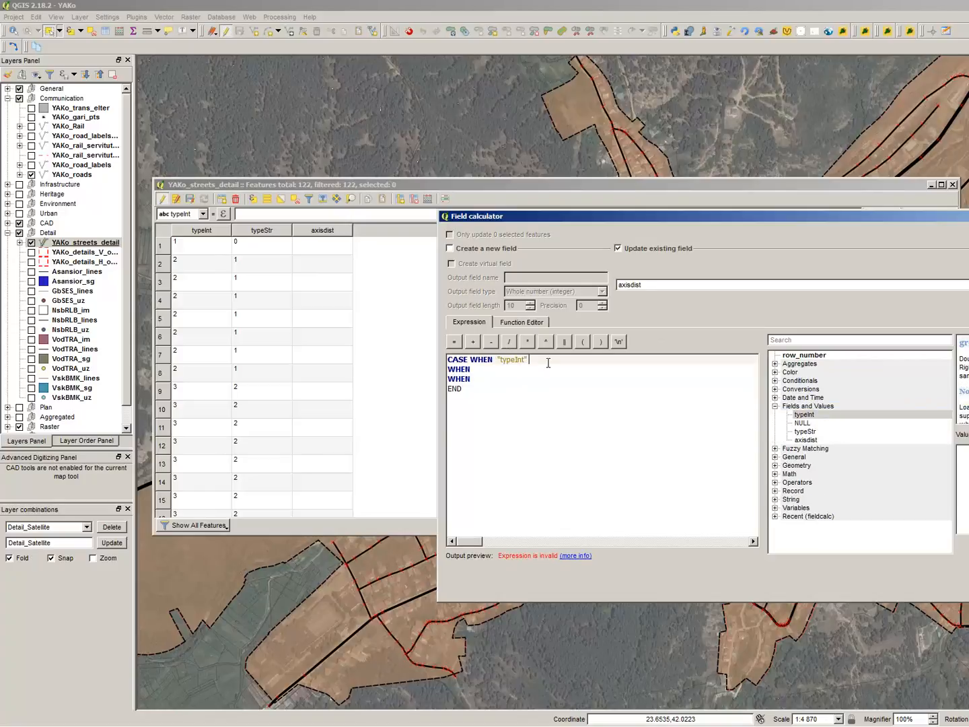
pyautogui.moveTo(535, 364); pyautogui.dragTo(492, 354)
pyautogui.hotkey('ctrl', 'c')
pyautogui.click(488, 368)
pyautogui.hotkey('ctrl', 'v')
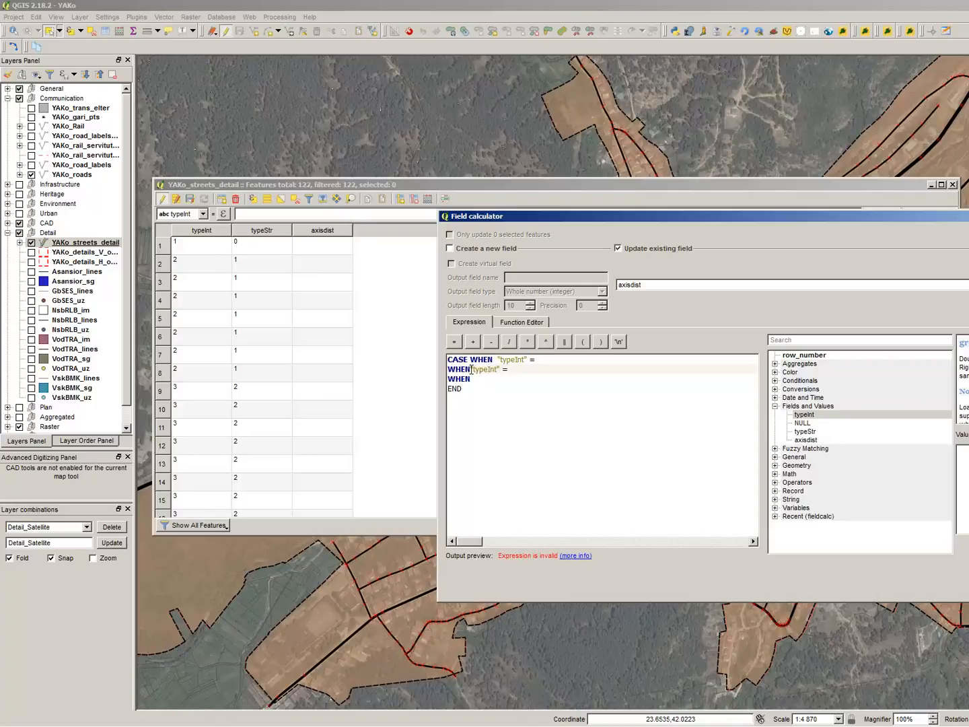
pyautogui.click(490, 379)
pyautogui.hotkey('ctrl', 'v')
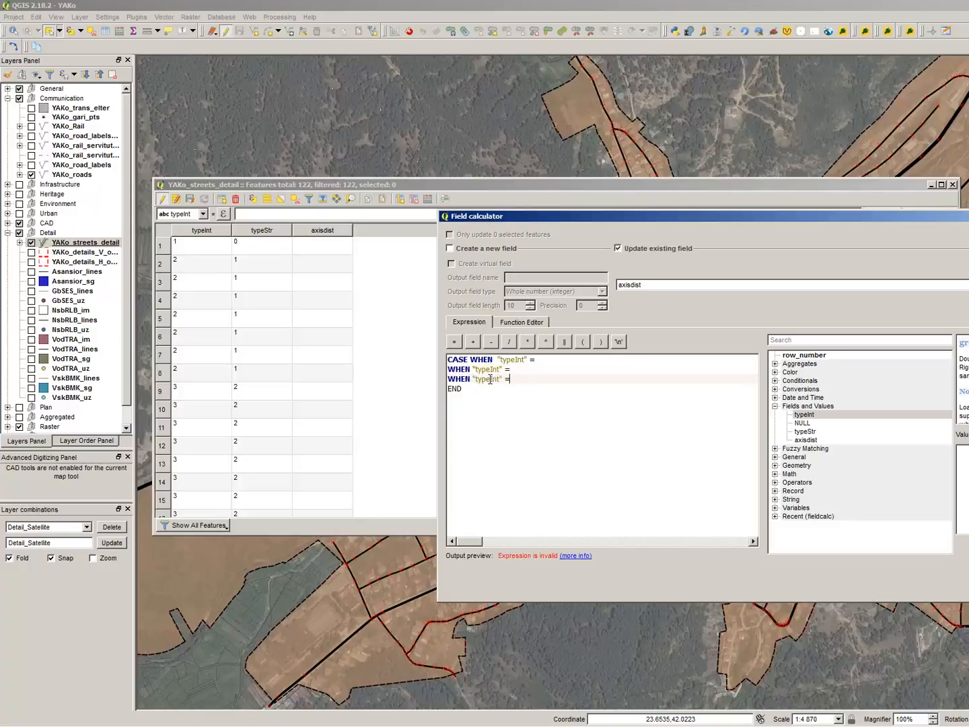
# Complete the three WHEN conditions with the typeInt values 1, 2 and 3
pyautogui.click(558, 361)
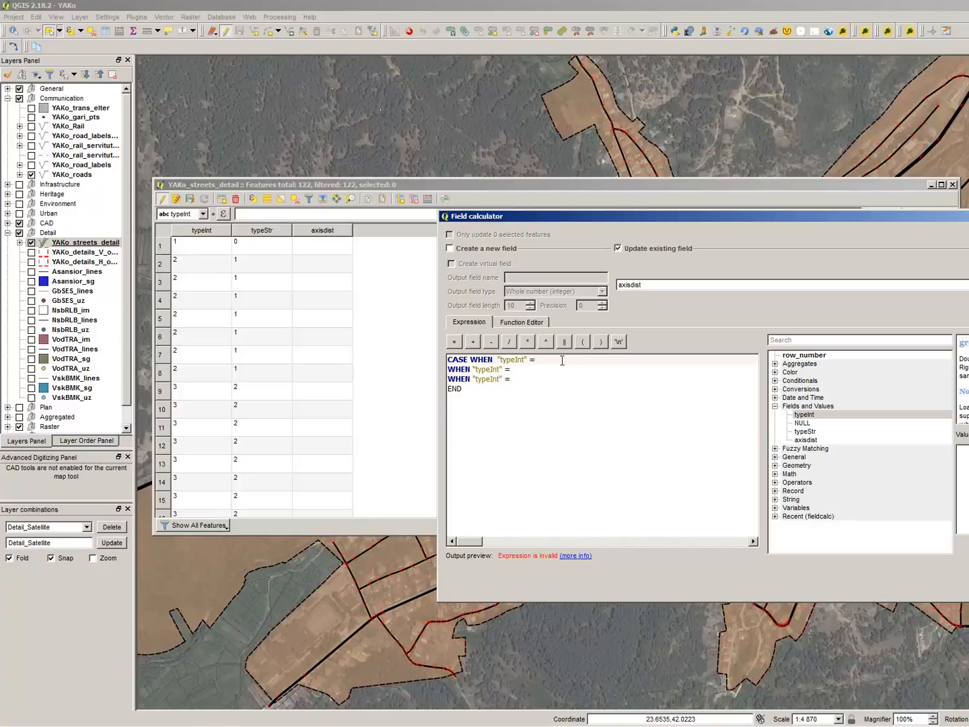
pyautogui.write('1')
pyautogui.click(559, 369)
pyautogui.write('2')
pyautogui.click(555, 378)
pyautogui.write('3')
# Add THEN 6 to the type 1 condition and THEN 4.5 to the type 2 condition
pyautogui.click(567, 360)
pyautogui.write('T')
pyautogui.press('Down')
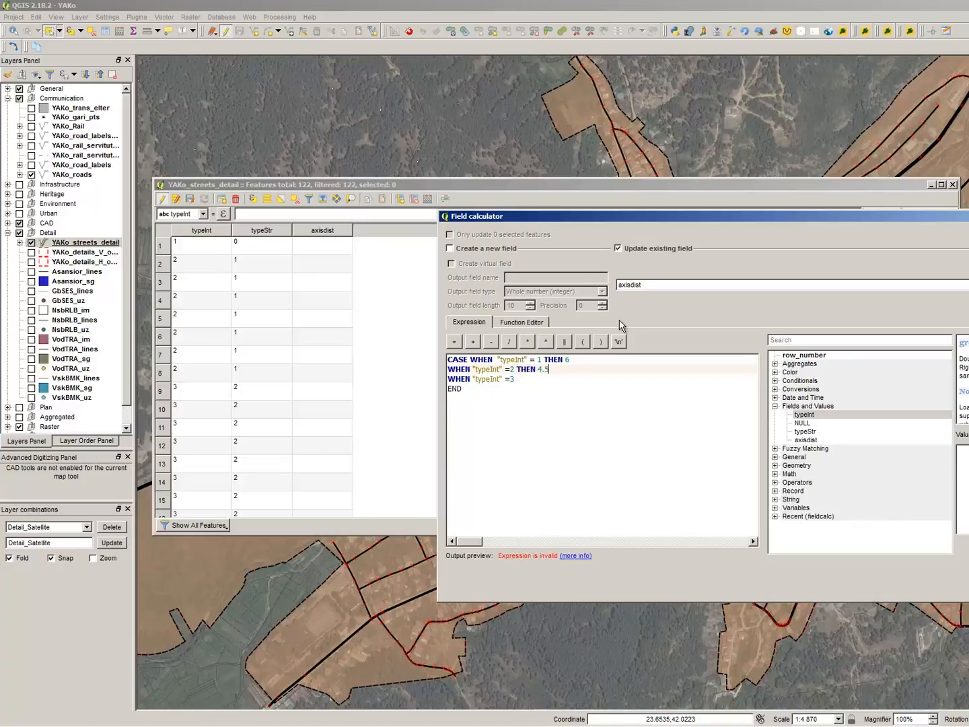
# Change the THEN results to 7 for type 1 and 5 for type 2, and add THEN to the type 3 condition
pyautogui.press('Down')
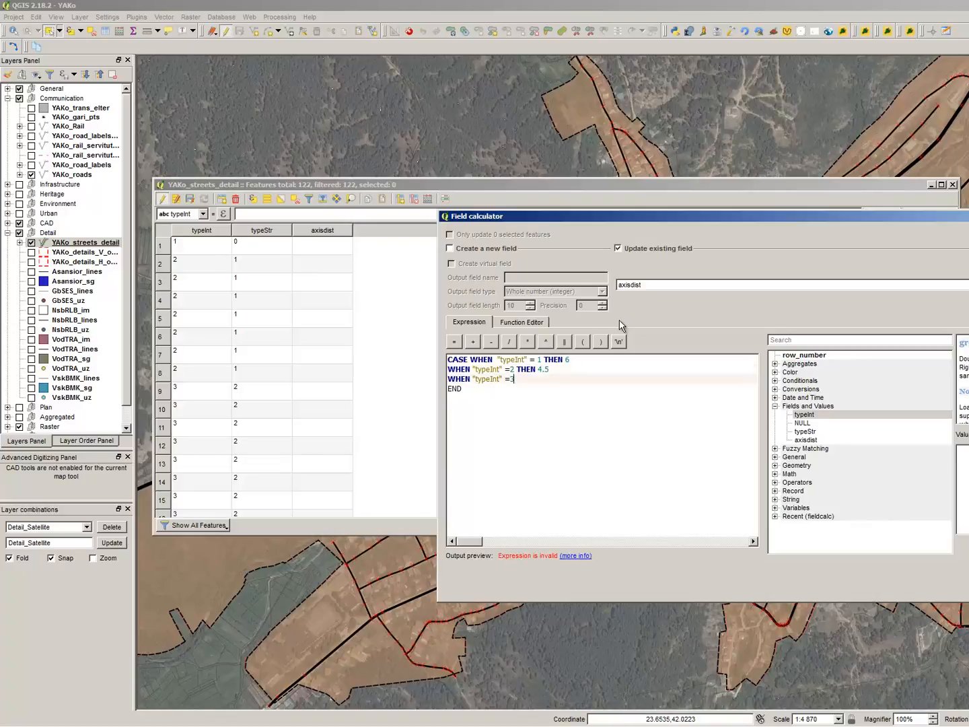
pyautogui.press('Up')
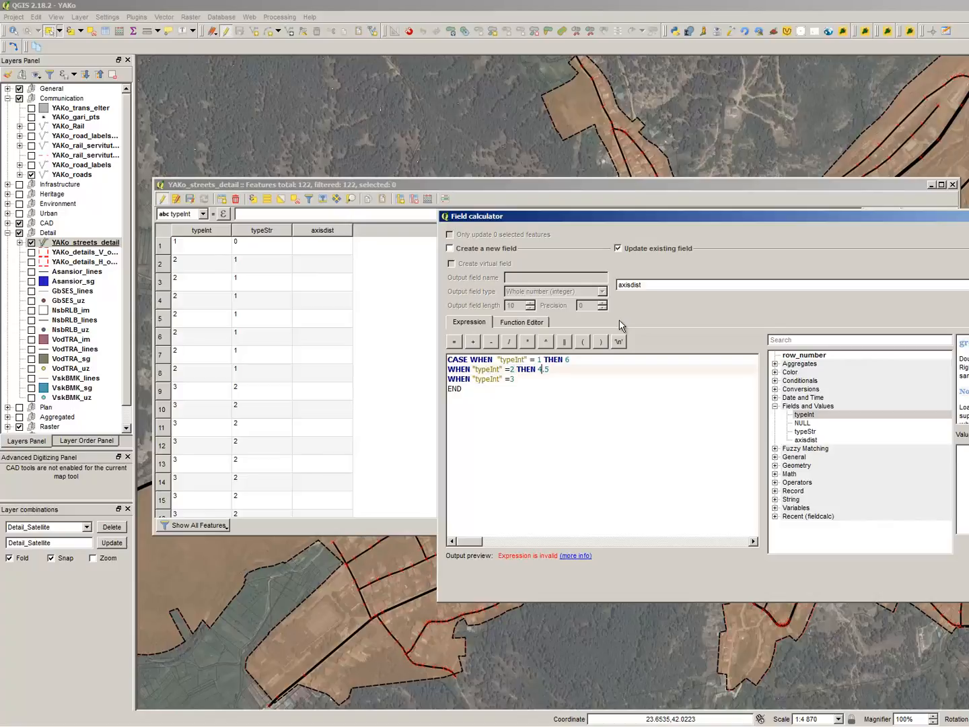
pyautogui.press('Up')
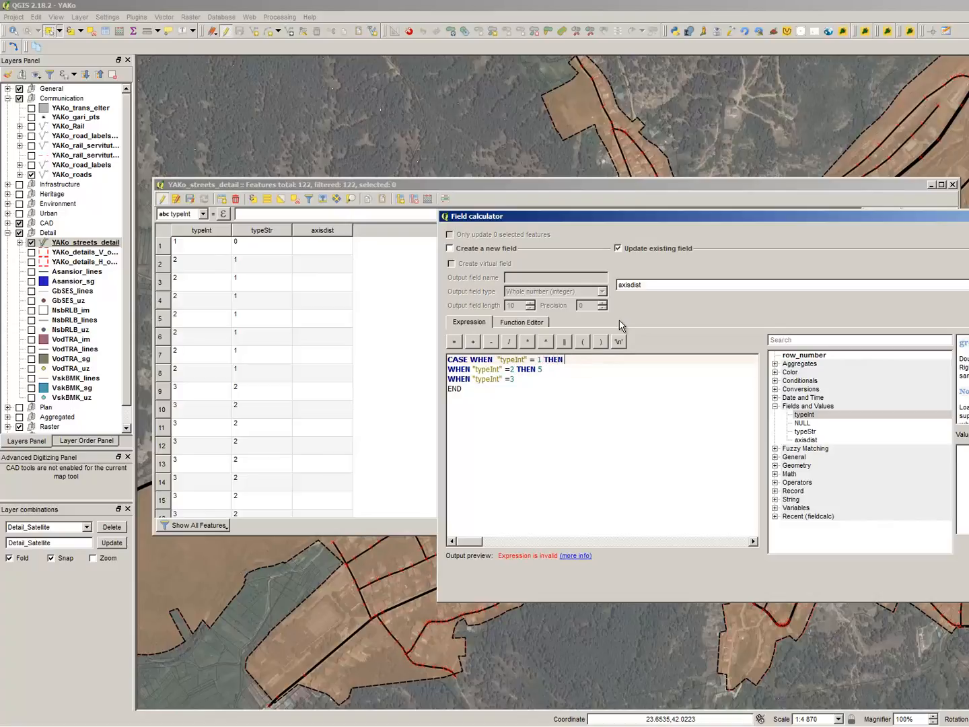
pyautogui.press('Down')
pyautogui.press('Down')
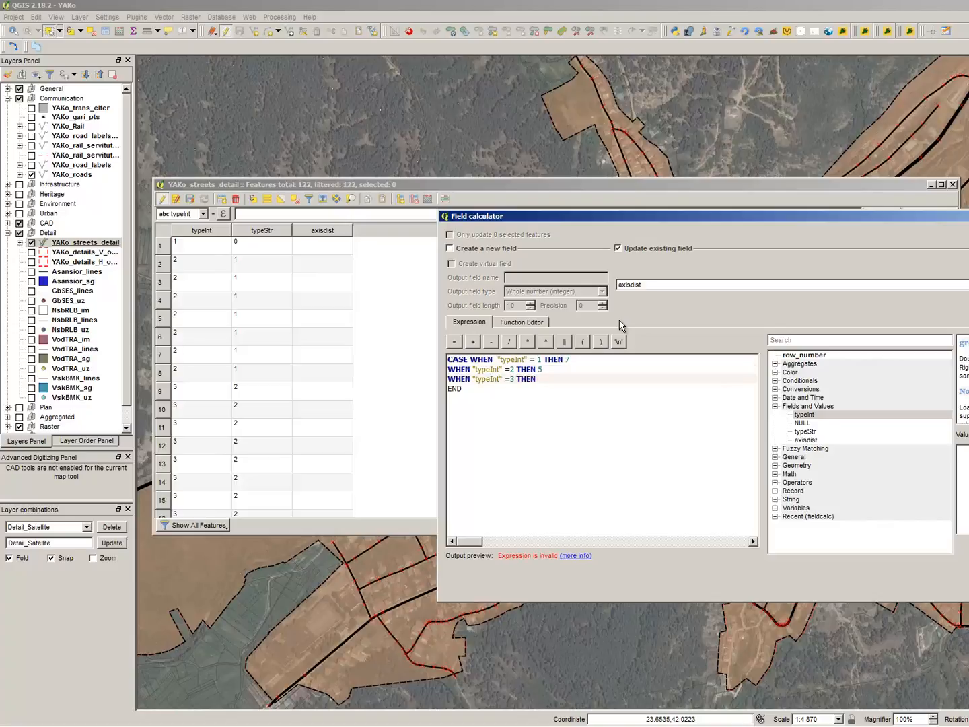
# Set the THEN results to 7.5 for type 1, 6 for type 2 and 5 for type 3
pyautogui.press('Up')
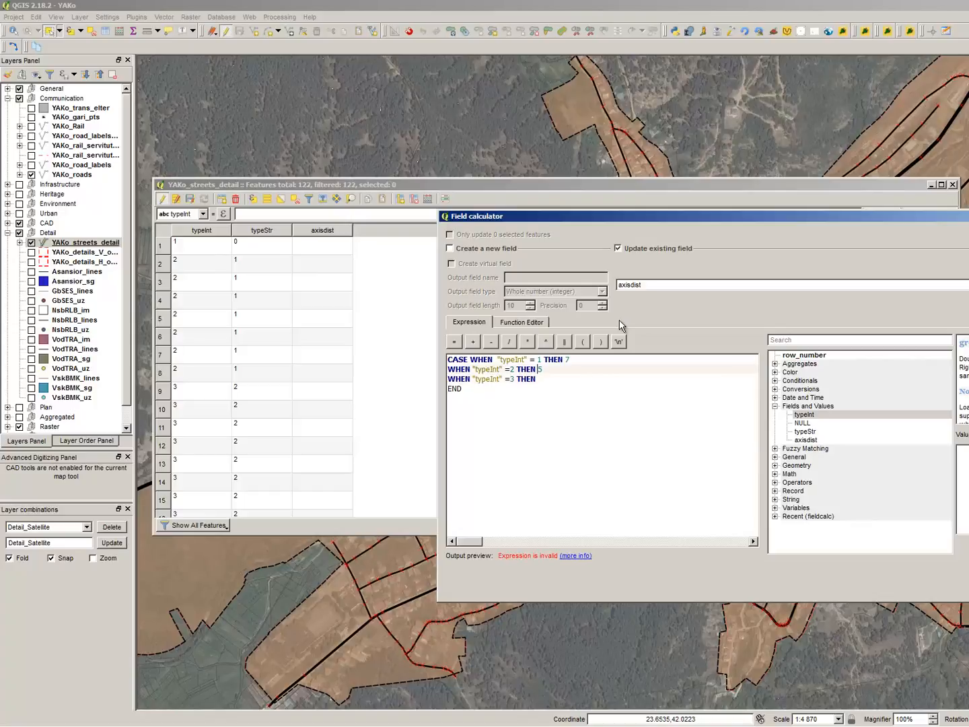
pyautogui.press('Up')
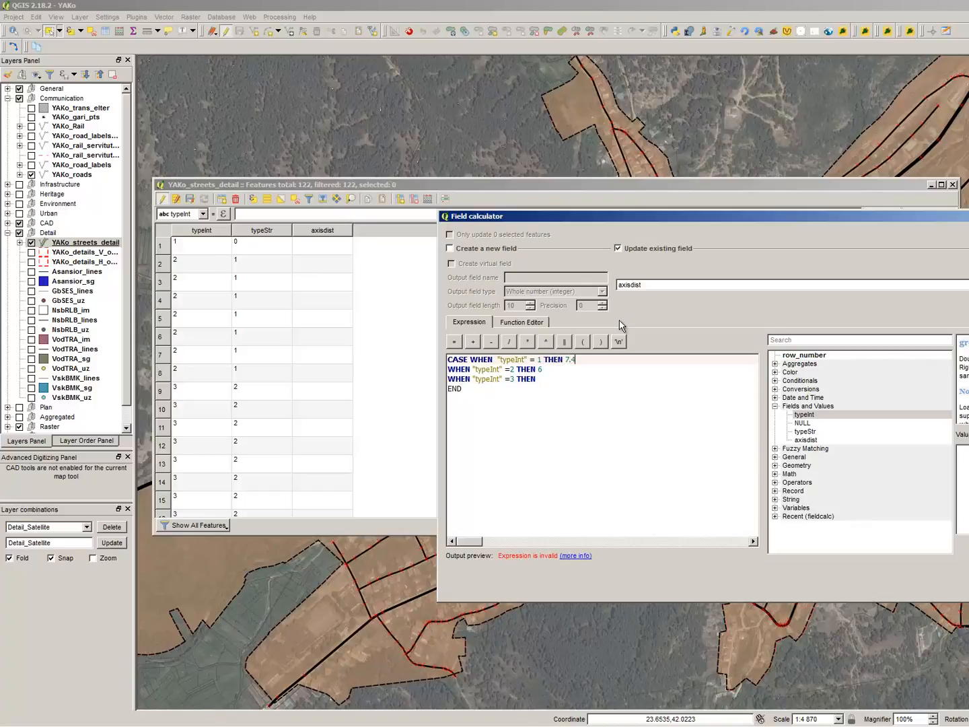
pyautogui.press('Down')
pyautogui.press('Down')
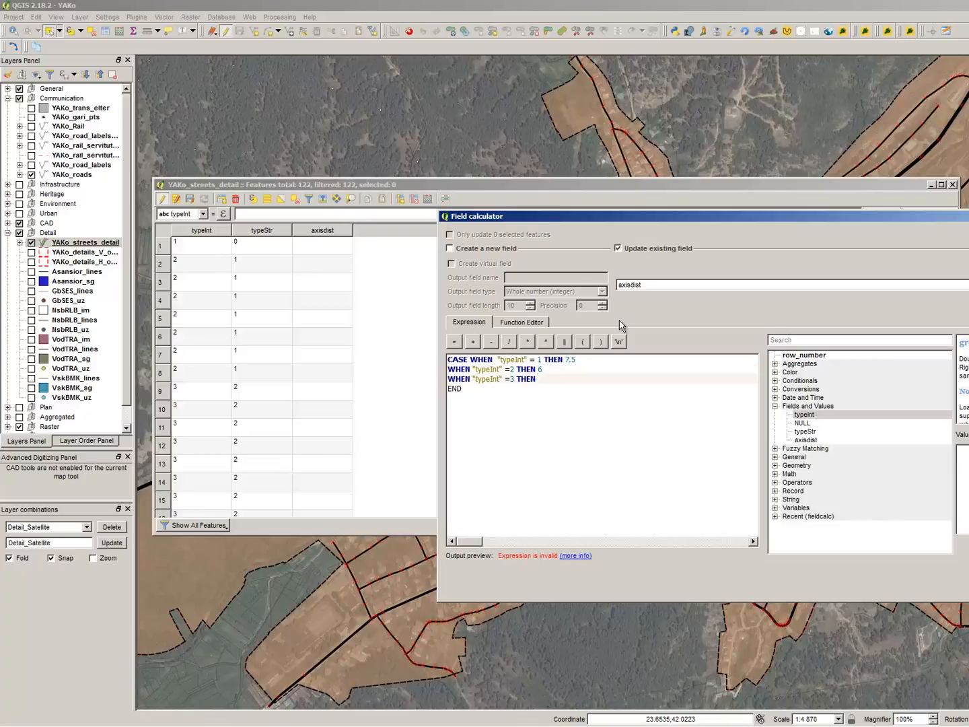
pyautogui.write('5')
# Apply the expression to axisdist, then save the layer edits and close the attribute table
pyautogui.press('Up')
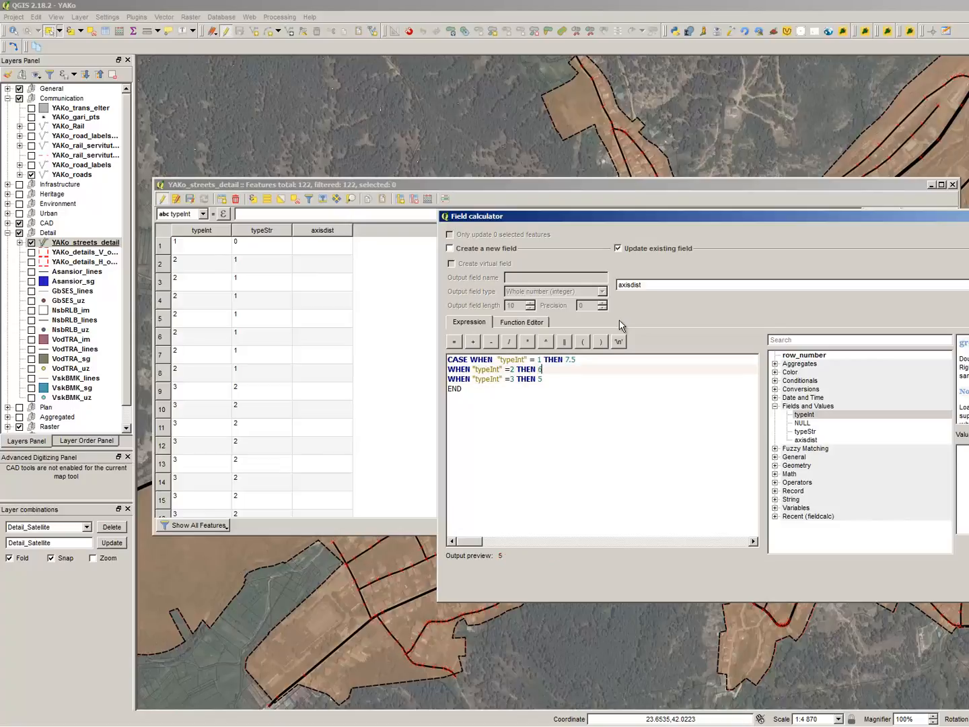
pyautogui.press('Down')
pyautogui.press('Down')
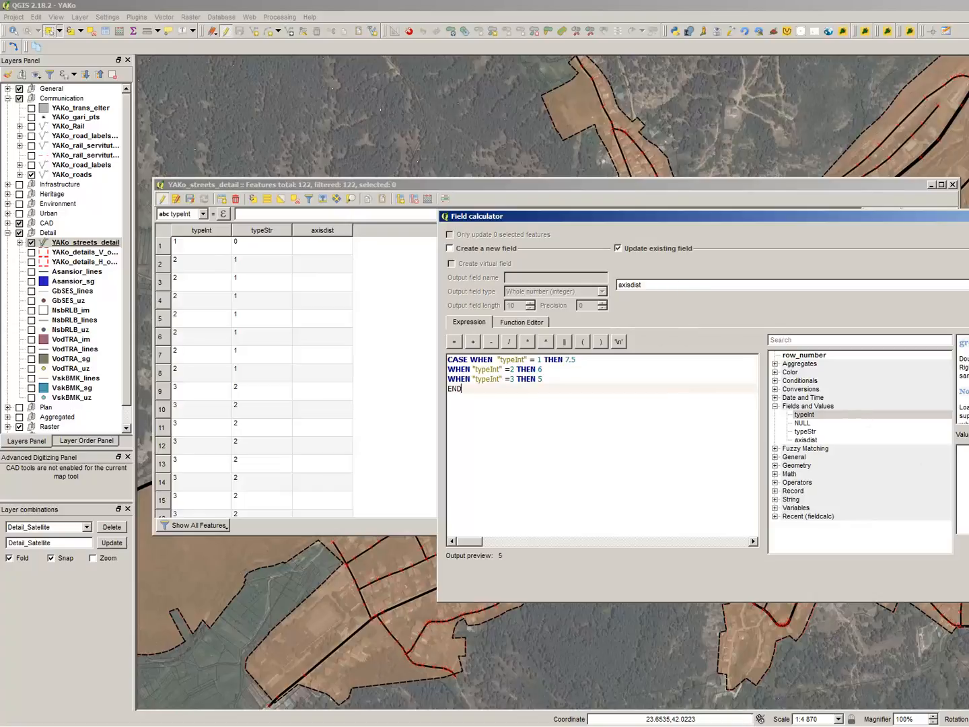
pyautogui.click(968, 587)
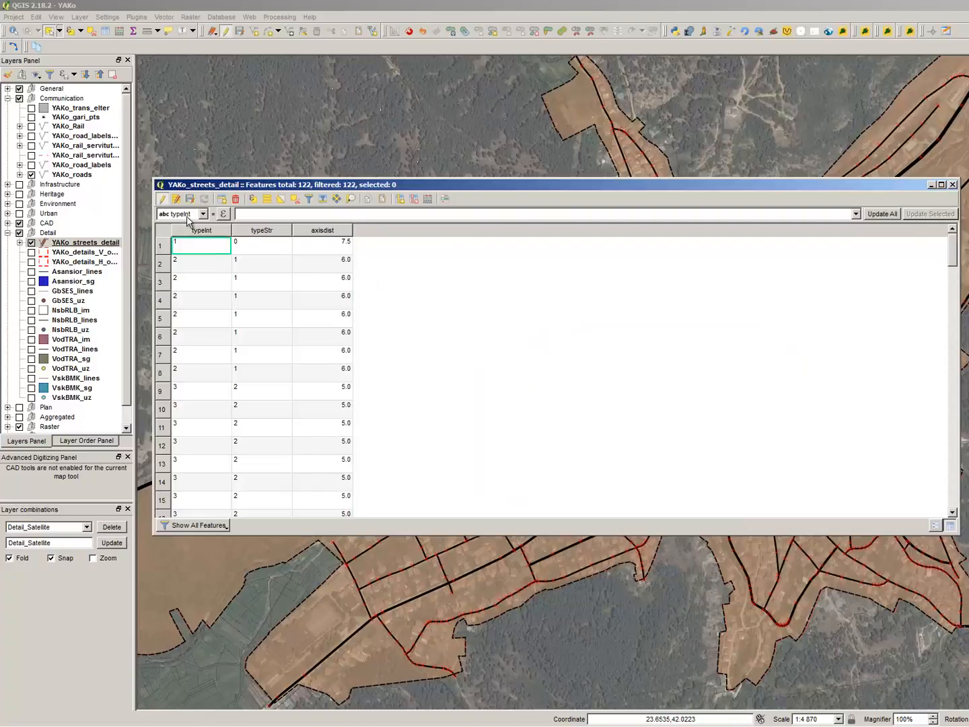
pyautogui.click(162, 198)
pyautogui.click(511, 375)
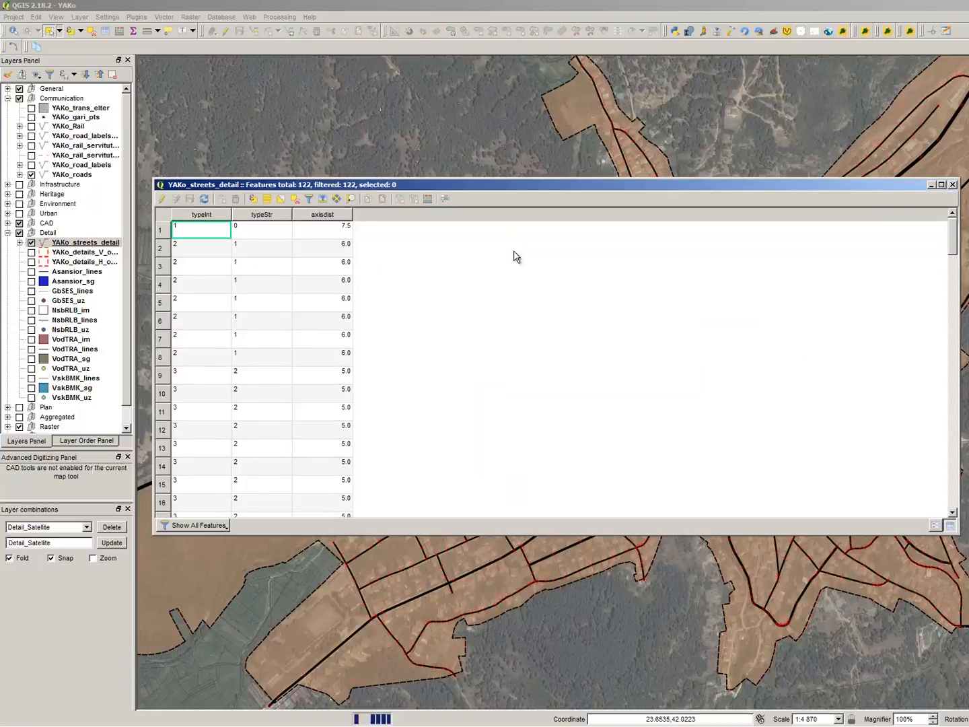
pyautogui.press('Escape')
# Open the Variable distance buffer tool and choose YAKo_streets_detail as its input layer
pyautogui.click(164, 17)
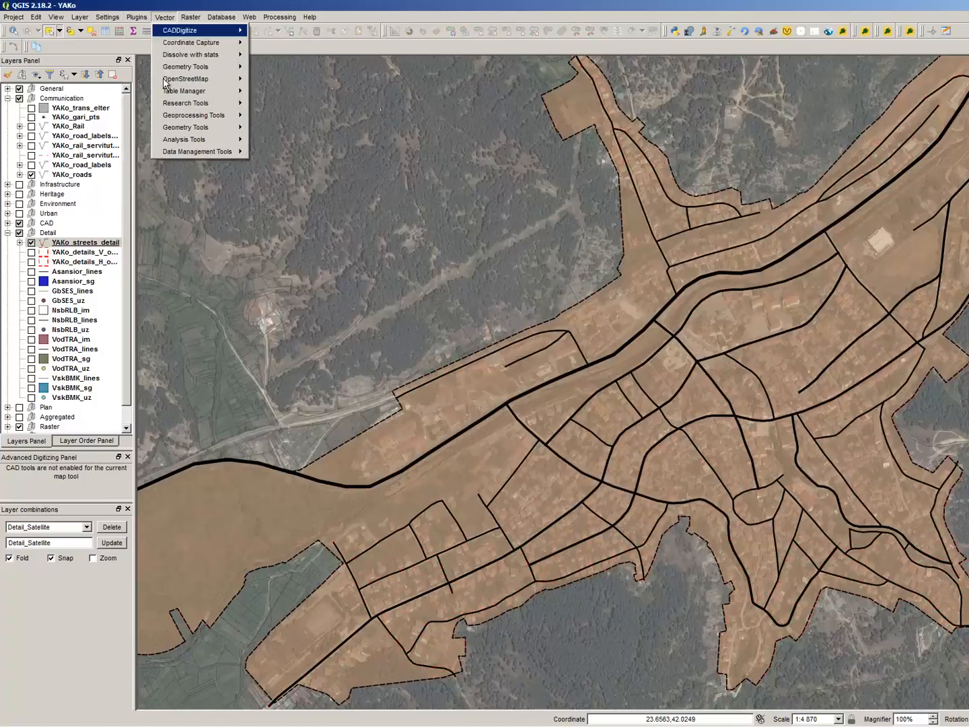
pyautogui.moveTo(172, 105)
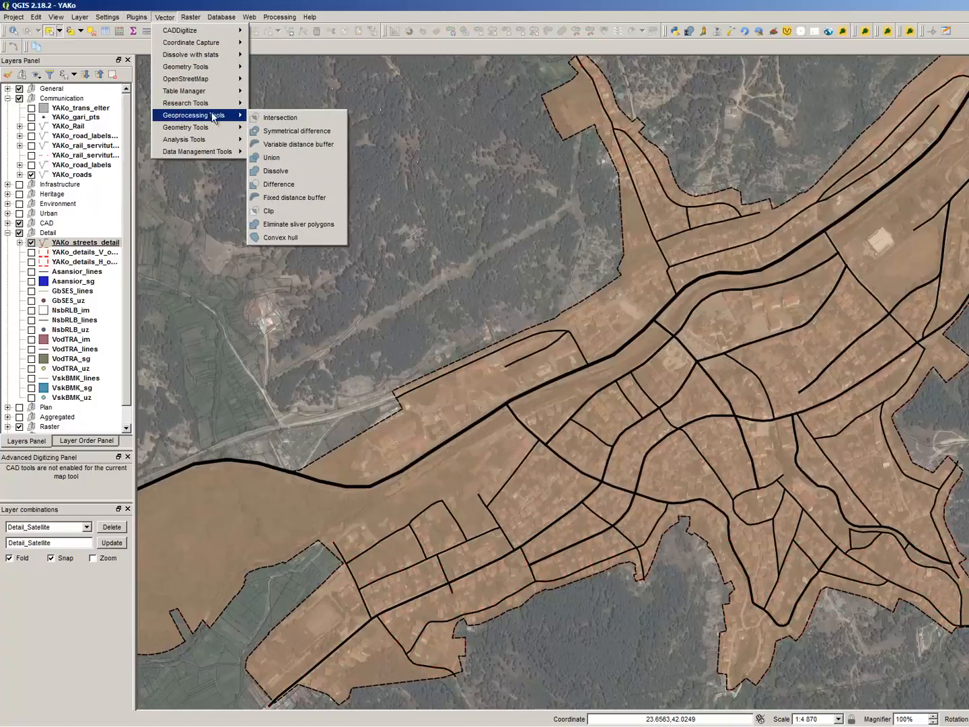
pyautogui.click(315, 143)
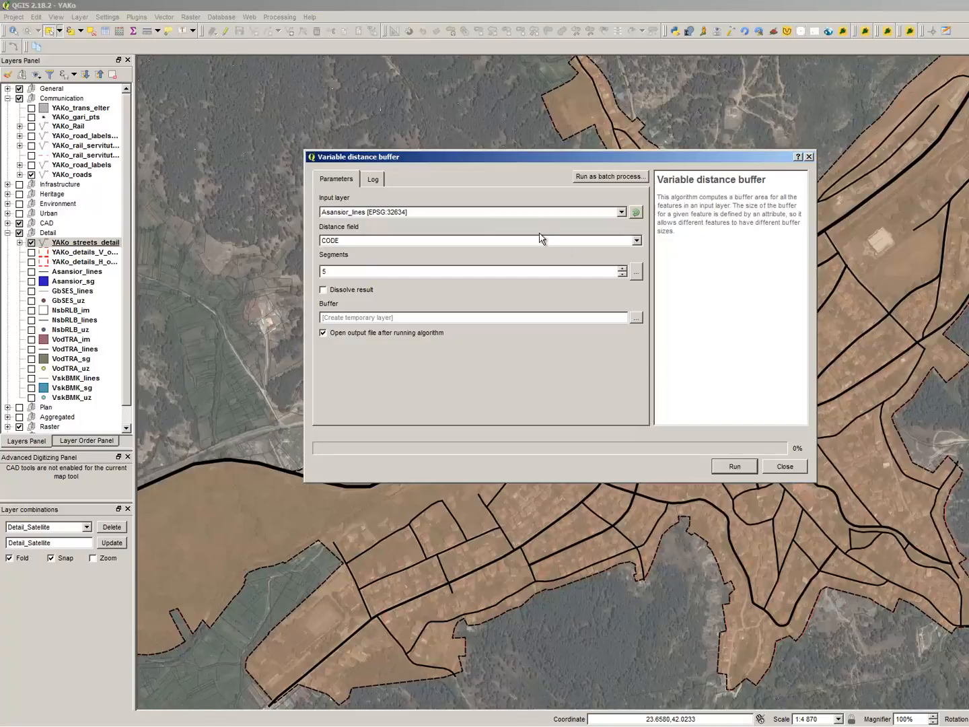
pyautogui.click(537, 214)
pyautogui.scroll(-5, 552, 276)
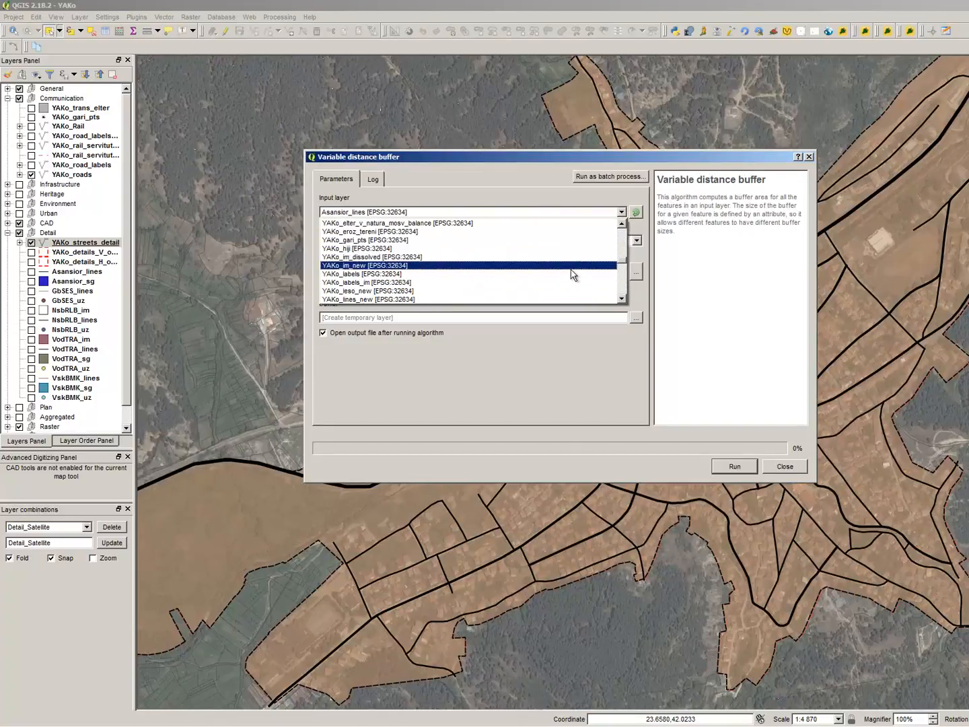
pyautogui.scroll(-8, 571, 274)
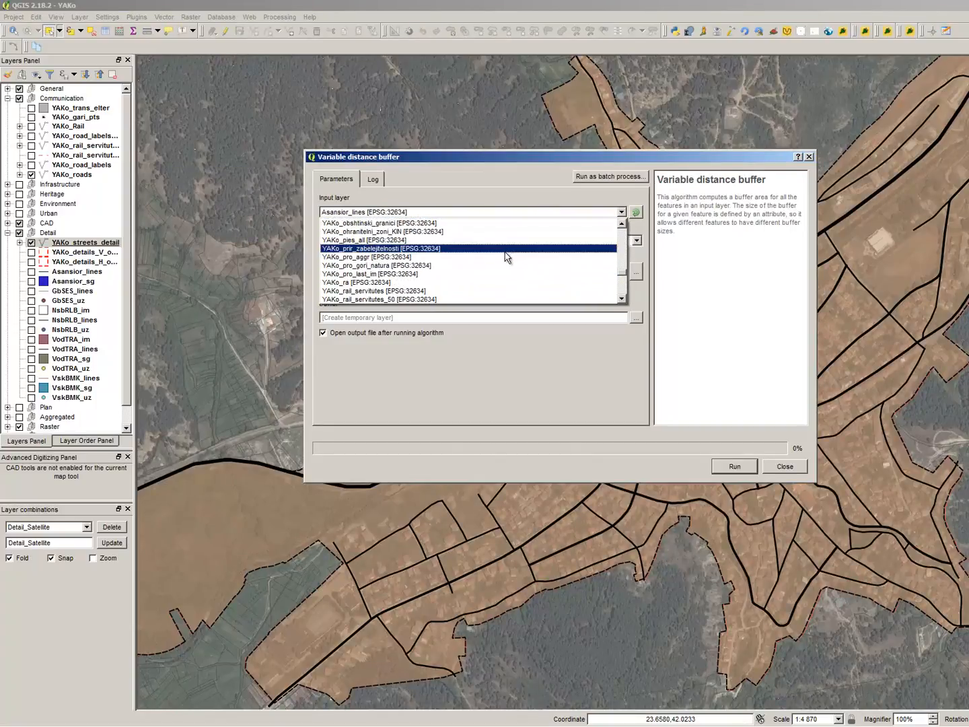
pyautogui.scroll(-3, 505, 257)
pyautogui.scroll(-6, 490, 272)
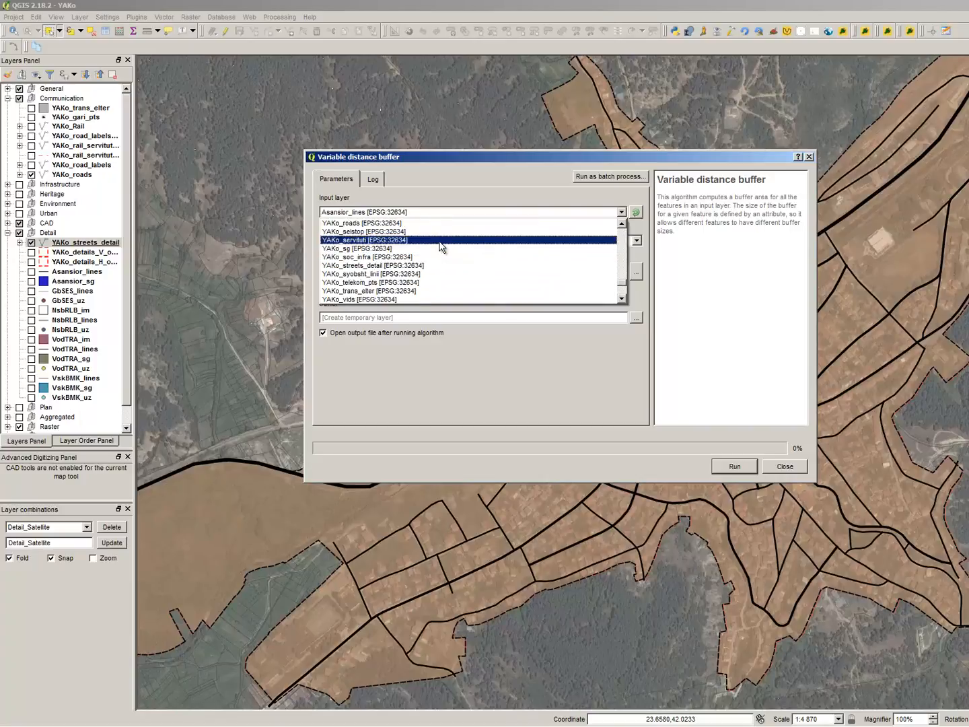
pyautogui.scroll(3, 444, 243)
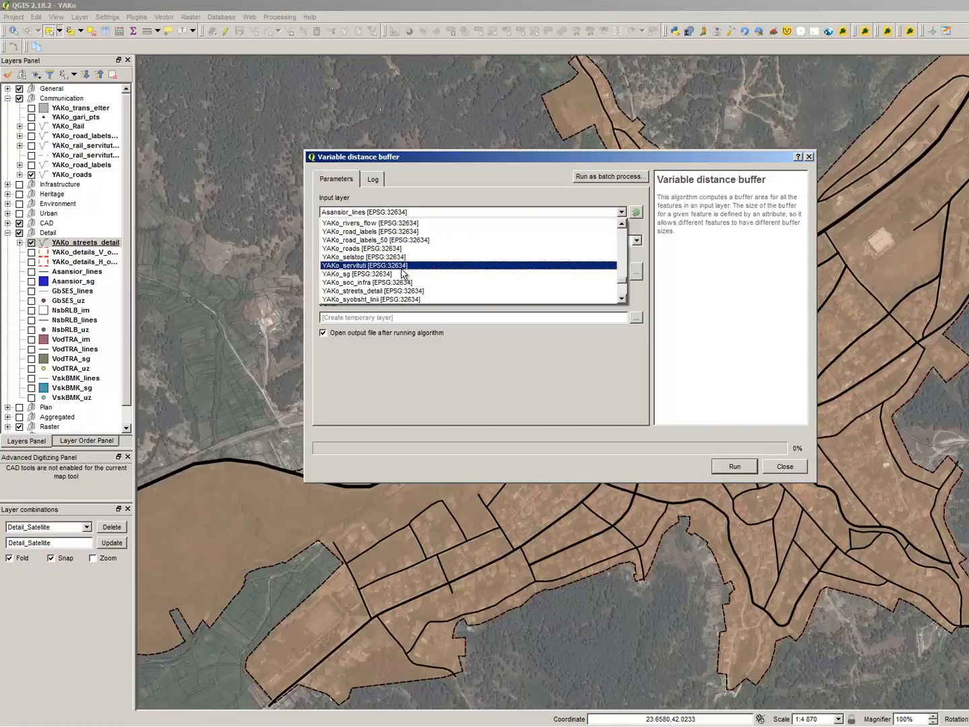
pyautogui.click(397, 291)
# Use axisdist as the distance field with 1 segment and run the variable distance buffer
pyautogui.click(396, 242)
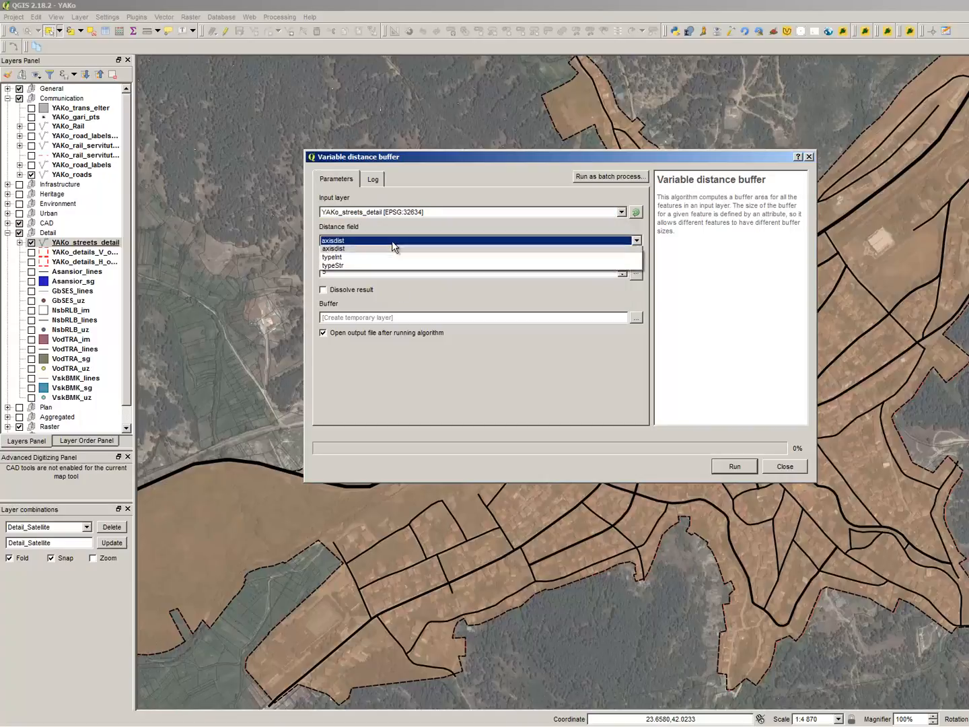
pyautogui.click(378, 251)
pyautogui.moveTo(378, 270); pyautogui.dragTo(200, 245)
pyautogui.write('1')
pyautogui.click(396, 314)
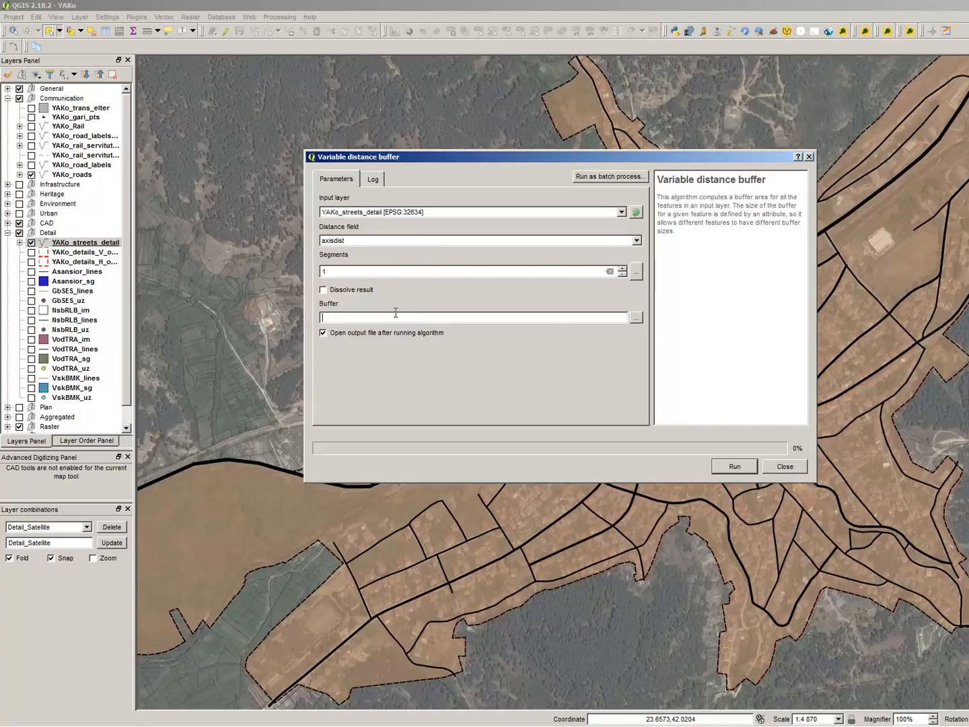
pyautogui.click(641, 319)
pyautogui.click(734, 466)
pyautogui.scroll(3, 500, 485)
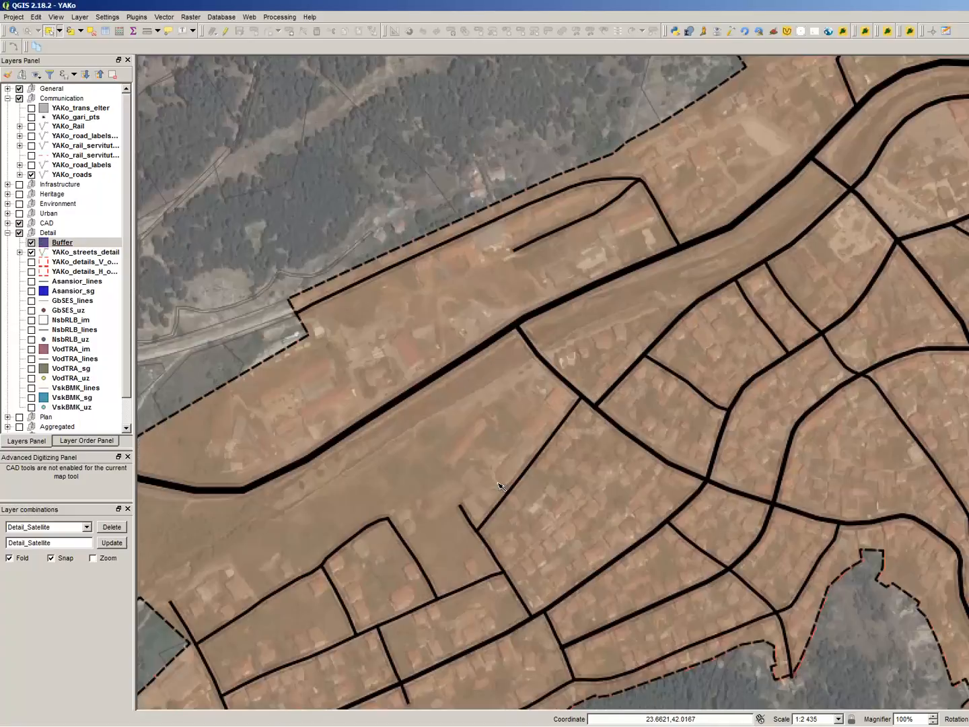
pyautogui.scroll(-1, 559, 486)
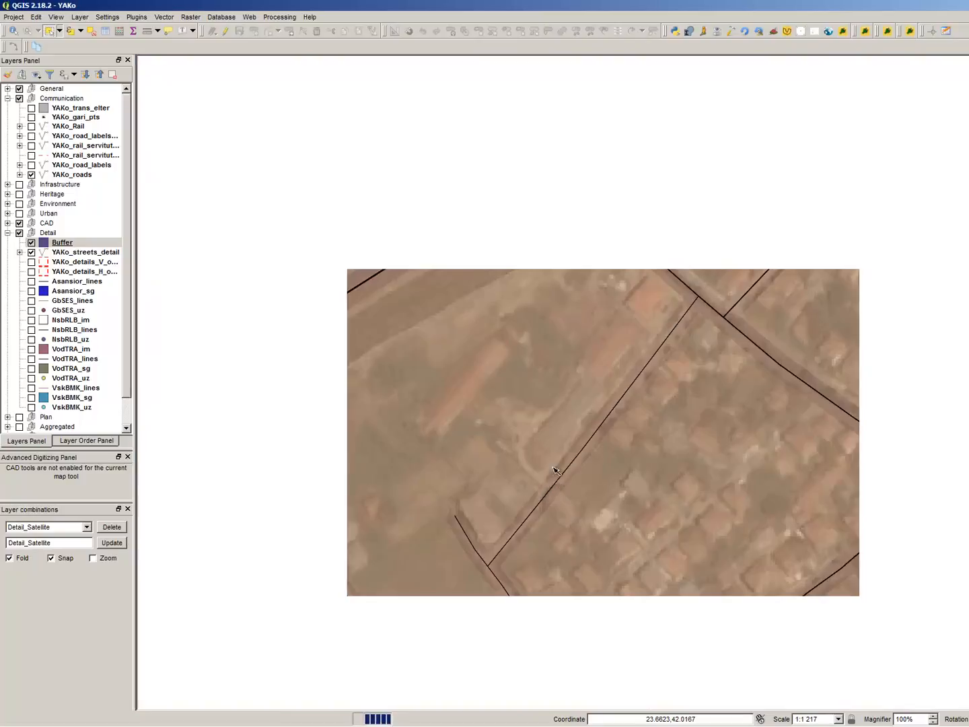
pyautogui.scroll(-1, 471, 294)
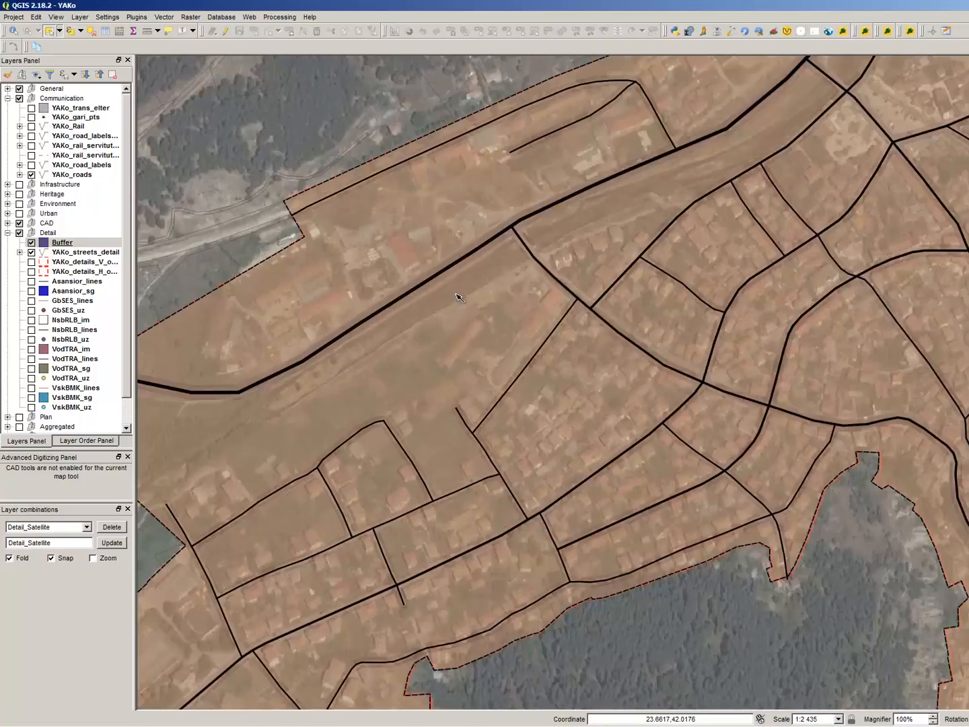
pyautogui.scroll(1, 543, 318)
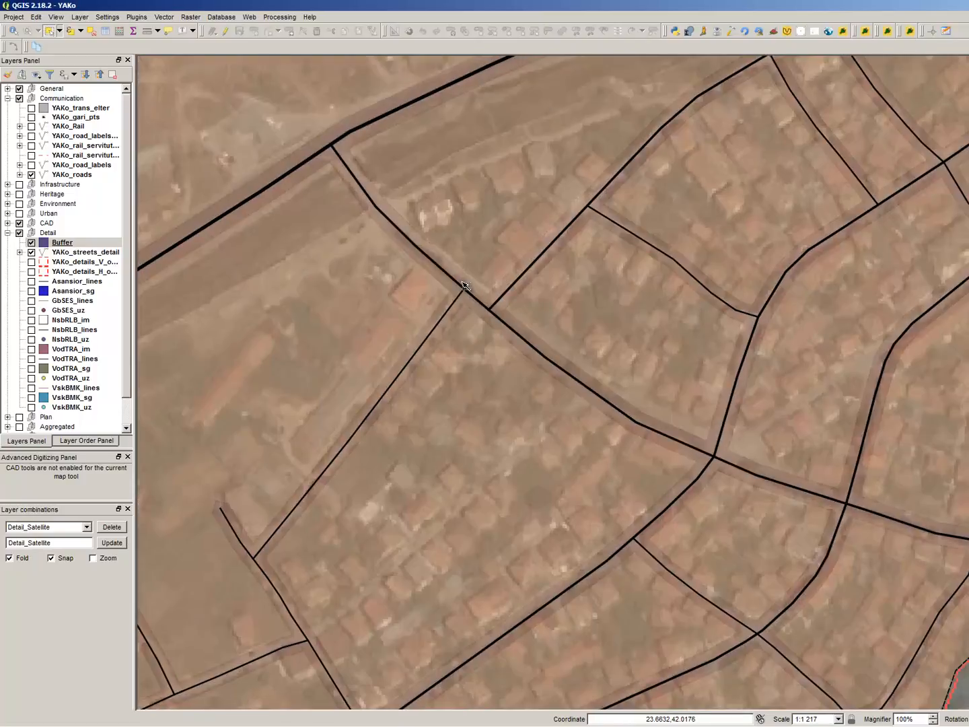
# Examine the buffered street zones on the map and check the Buffer layer's attribute table
pyautogui.scroll(-1, 462, 285)
pyautogui.scroll(1, 327, 210)
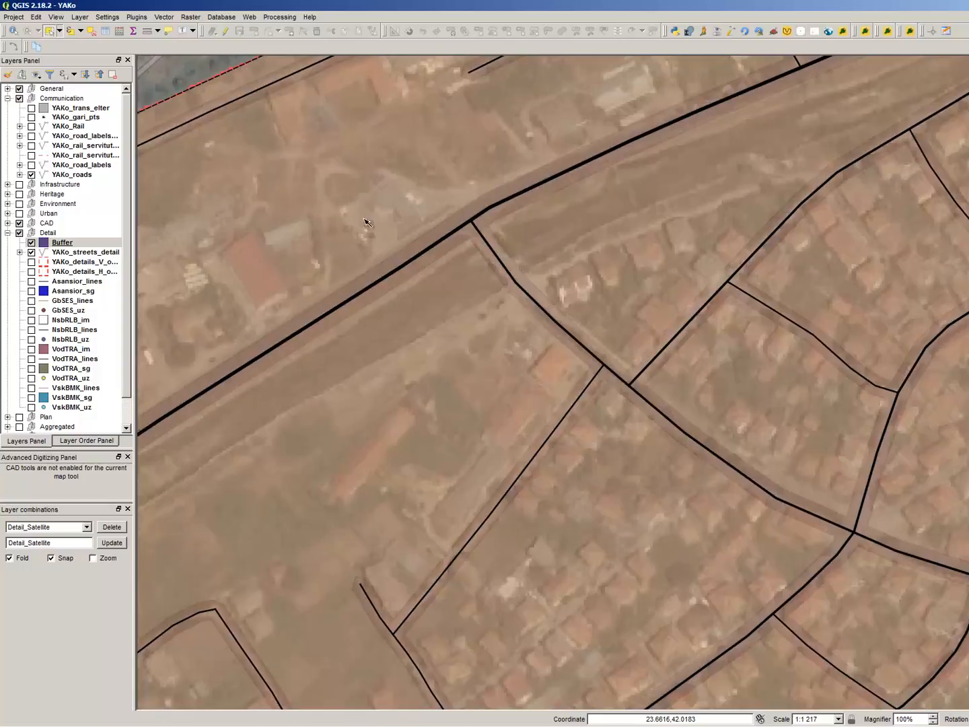
pyautogui.scroll(-2, 392, 219)
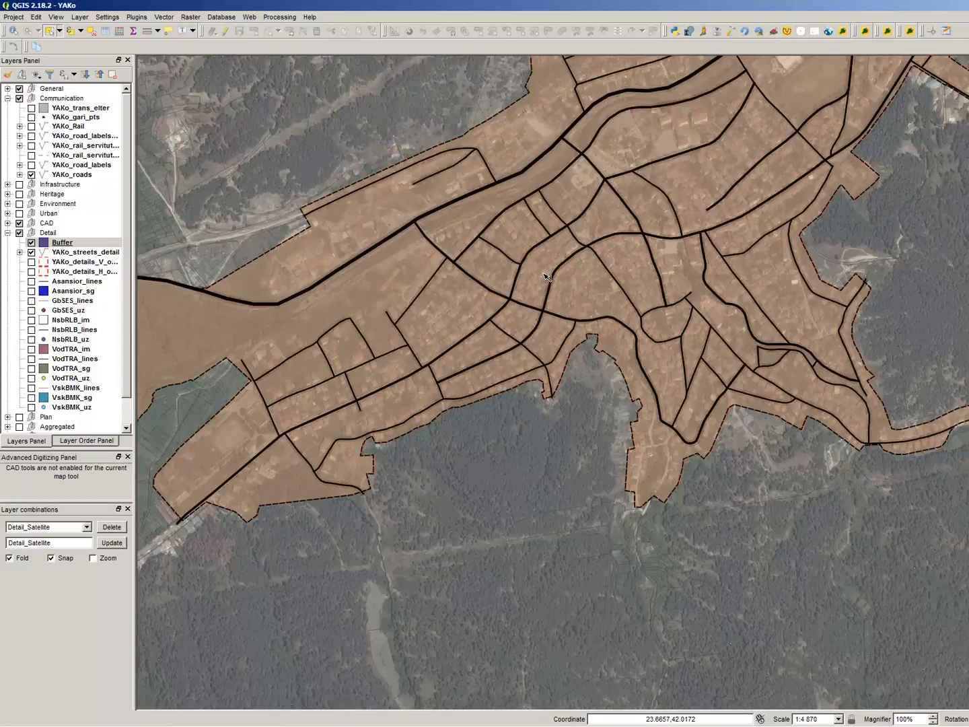
pyautogui.scroll(-1, 548, 277)
pyautogui.scroll(1, 516, 263)
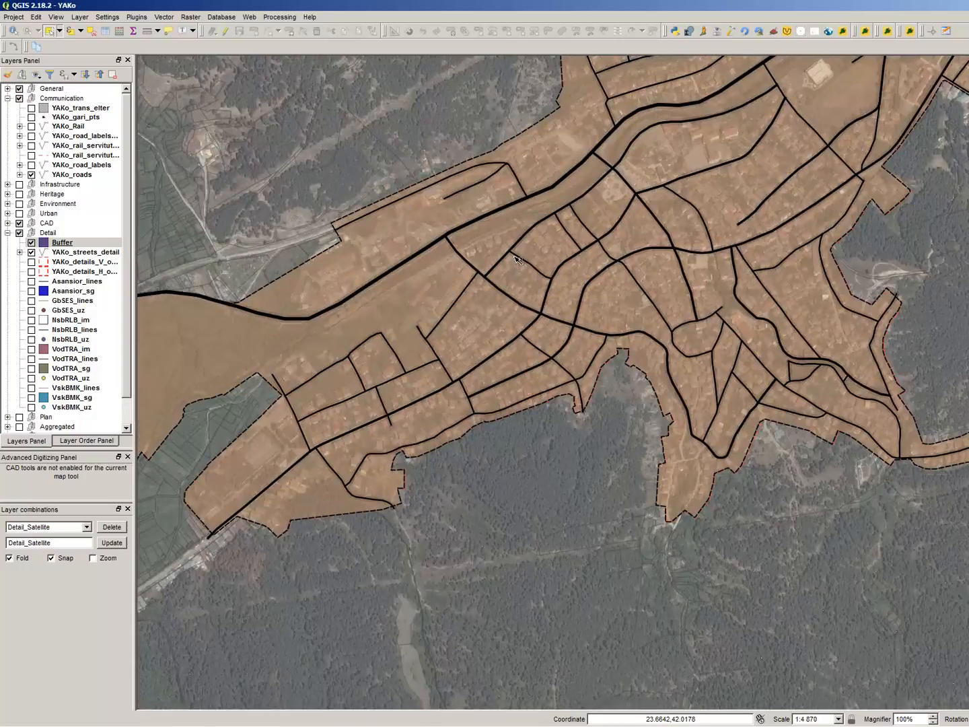
pyautogui.click(81, 246)
pyautogui.press('F6')
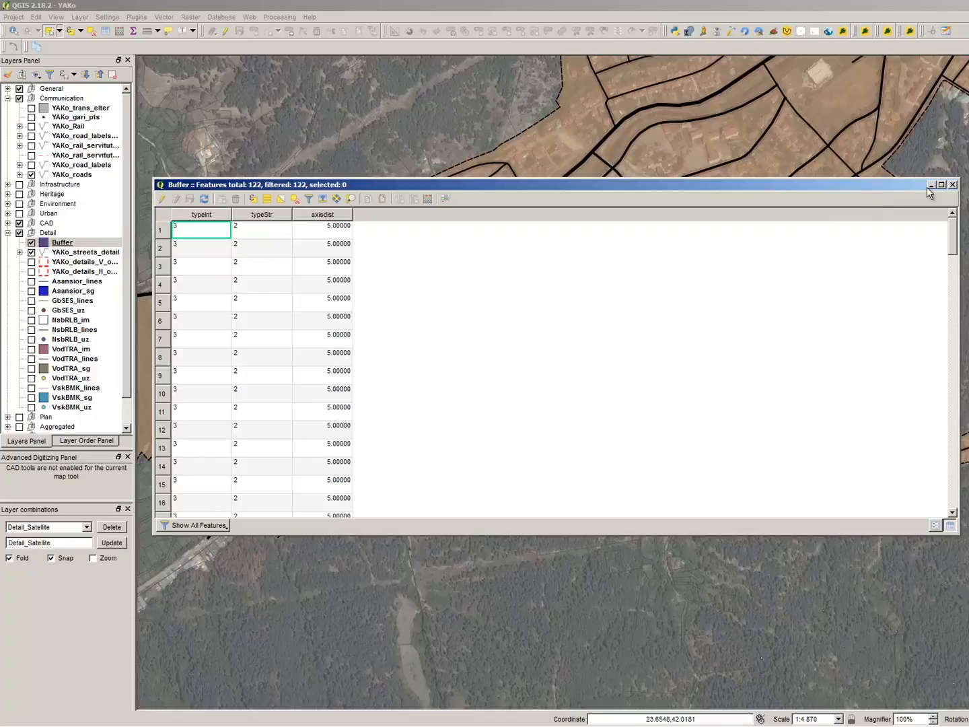
pyautogui.click(952, 185)
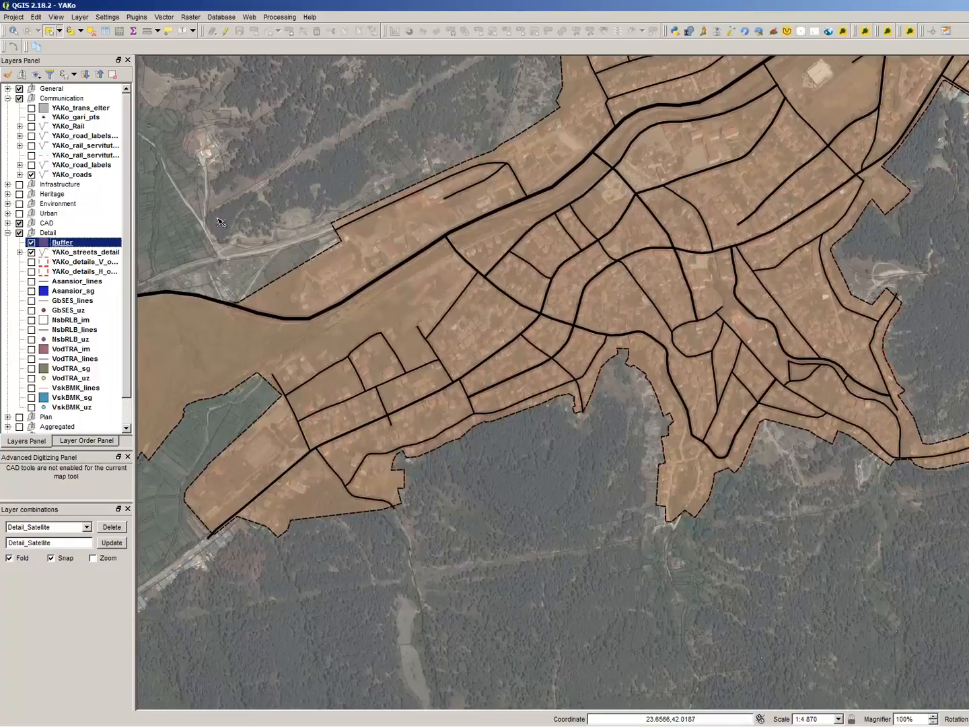
# Start exporting the Buffer layer to a new vector file and open the browser for its output location
pyautogui.rightClick(90, 241)
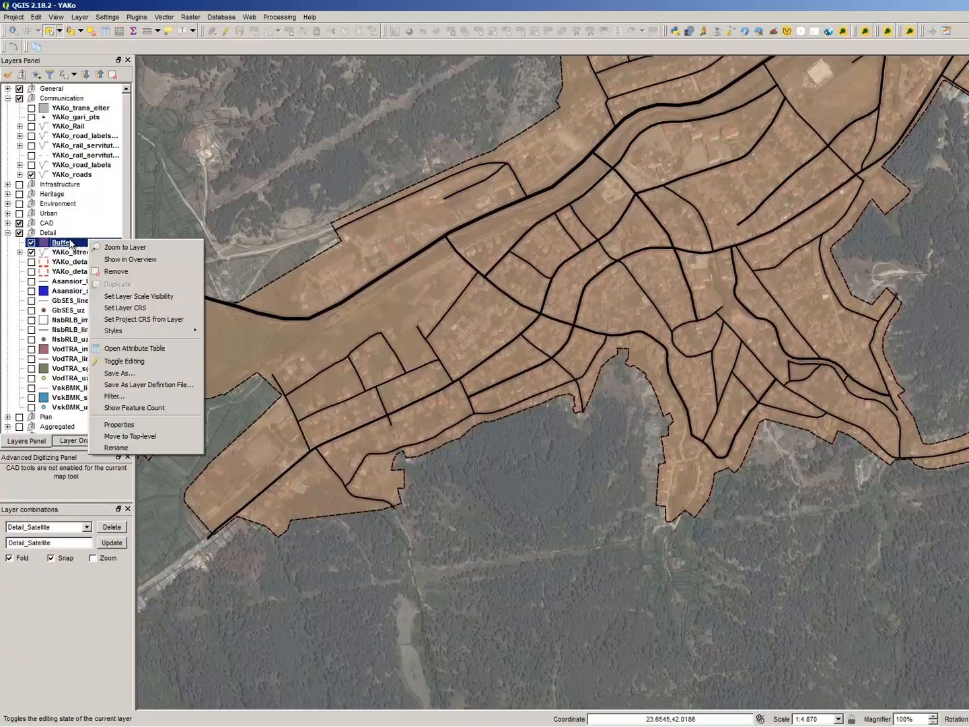
pyautogui.click(70, 245)
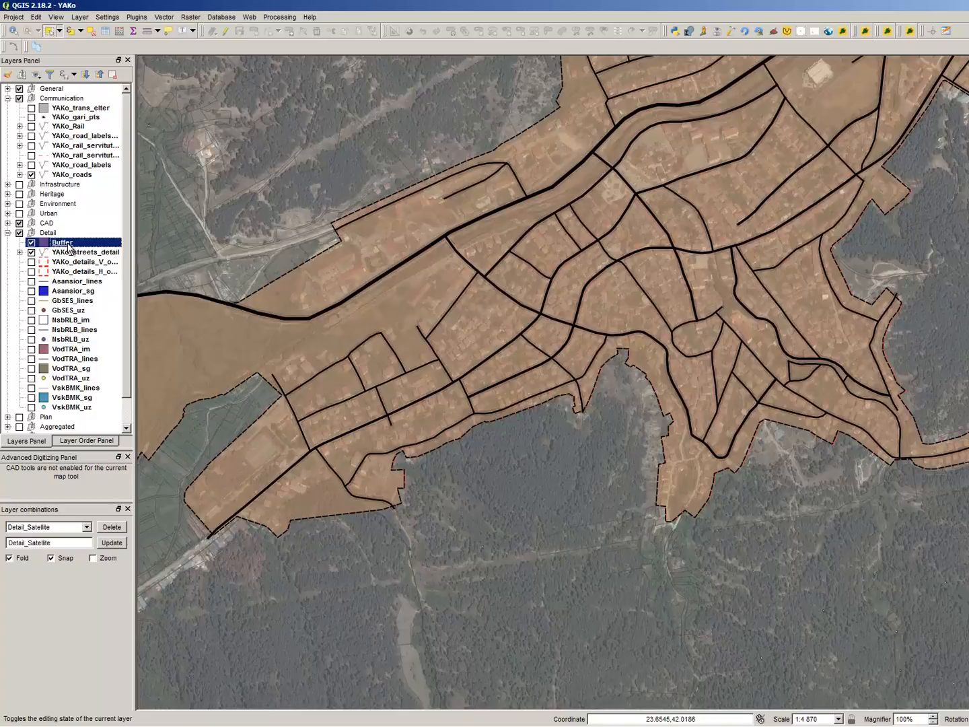
pyautogui.rightClick(69, 246)
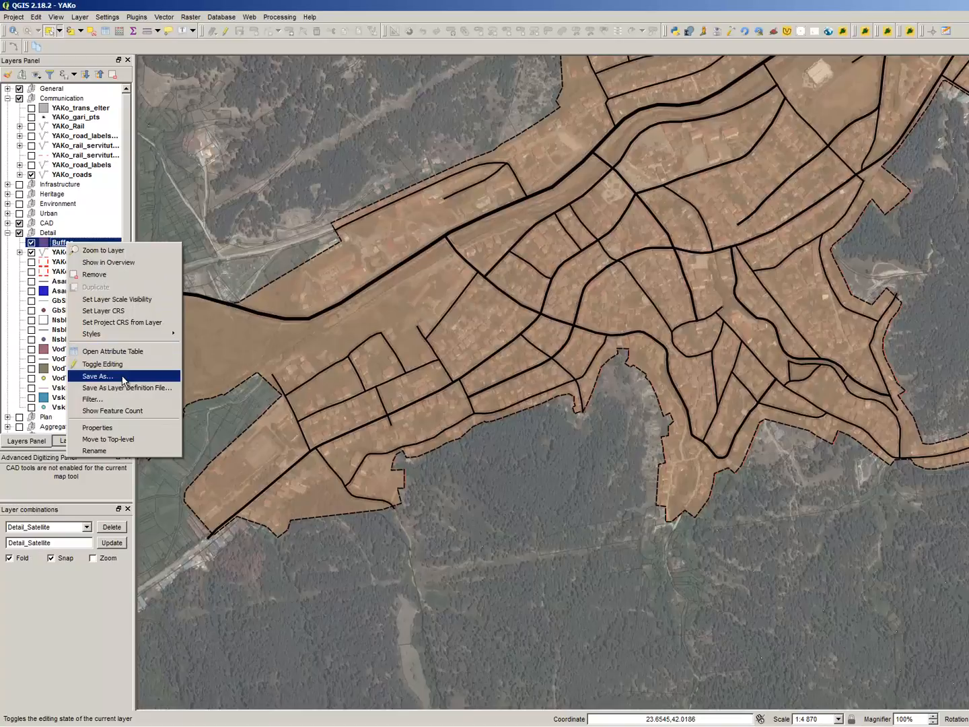
pyautogui.click(538, 399)
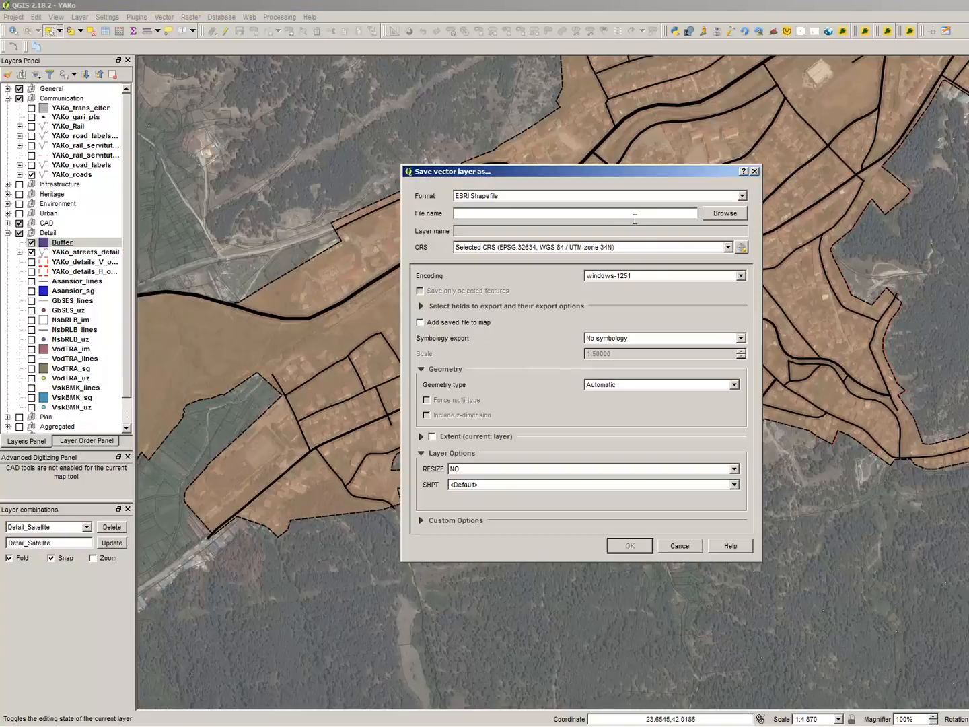
pyautogui.click(729, 219)
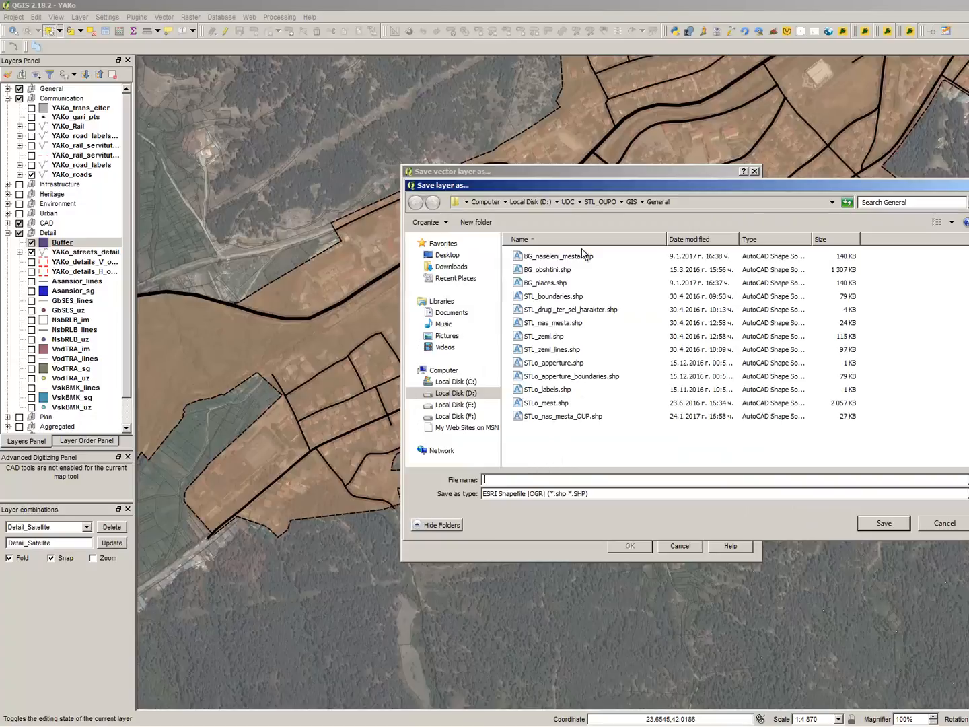
# Choose D:/UDC/YAKo-OUPO/GIS/Detail as the output folder for the exported layer
pyautogui.click(567, 201)
pyautogui.click(578, 310)
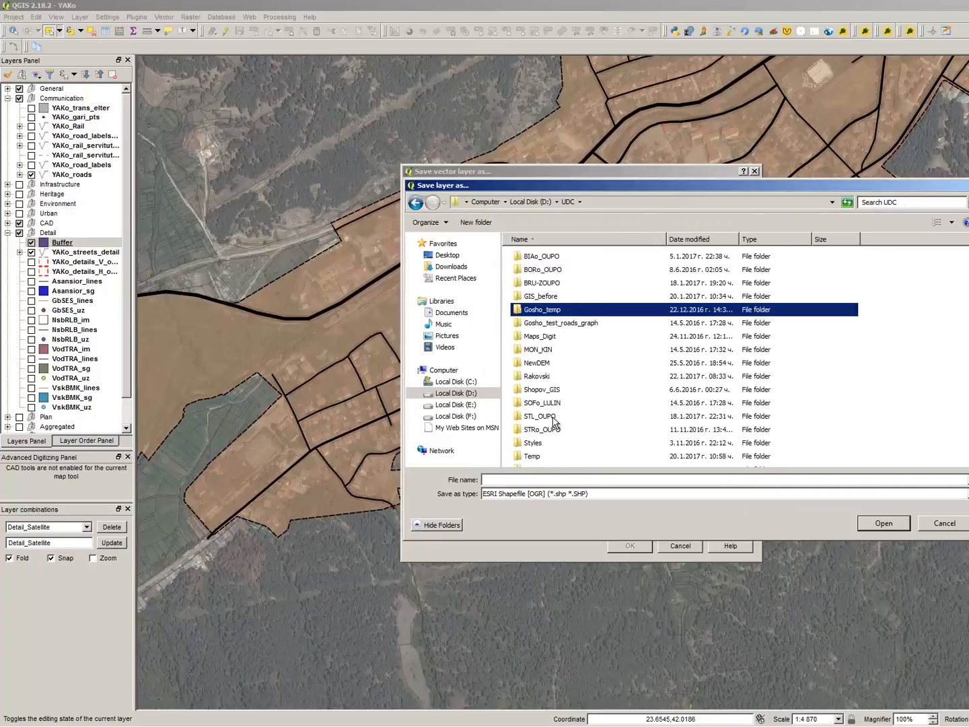
pyautogui.scroll(-1, 572, 280)
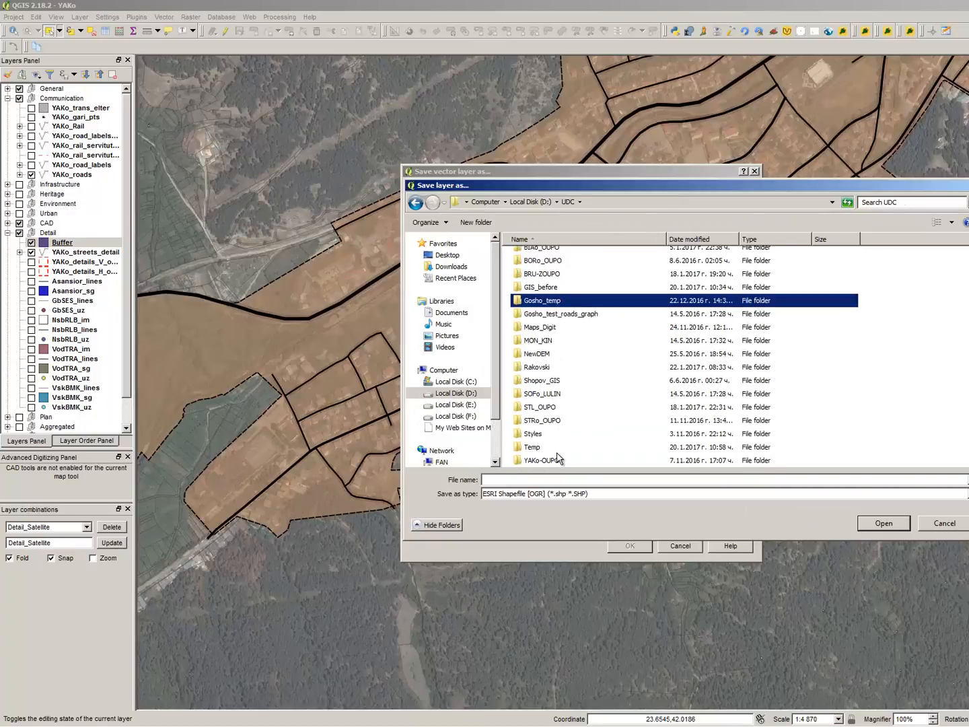
pyautogui.doubleClick(555, 460)
pyautogui.click(535, 258)
pyautogui.doubleClick(536, 258)
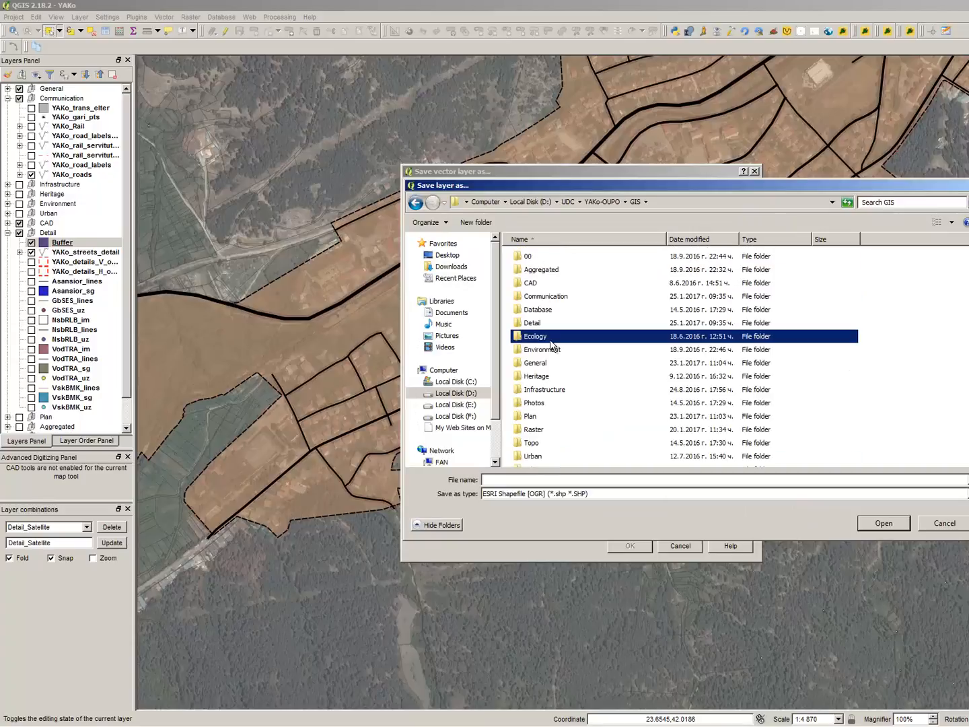
pyautogui.scroll(-2, 554, 356)
pyautogui.click(541, 381)
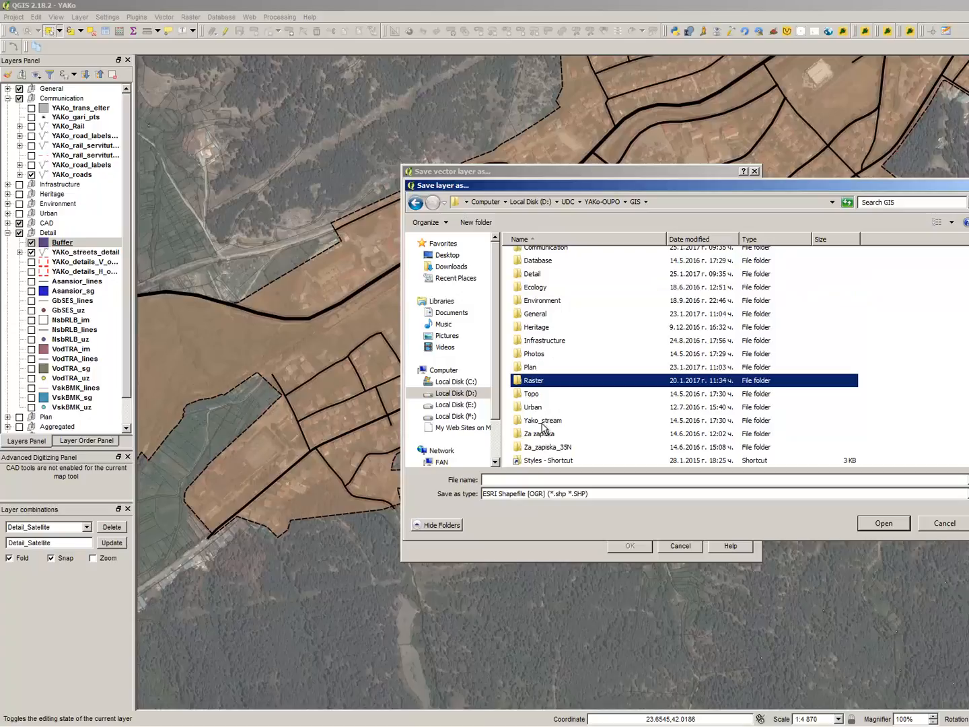
pyautogui.scroll(1, 543, 429)
pyautogui.doubleClick(550, 325)
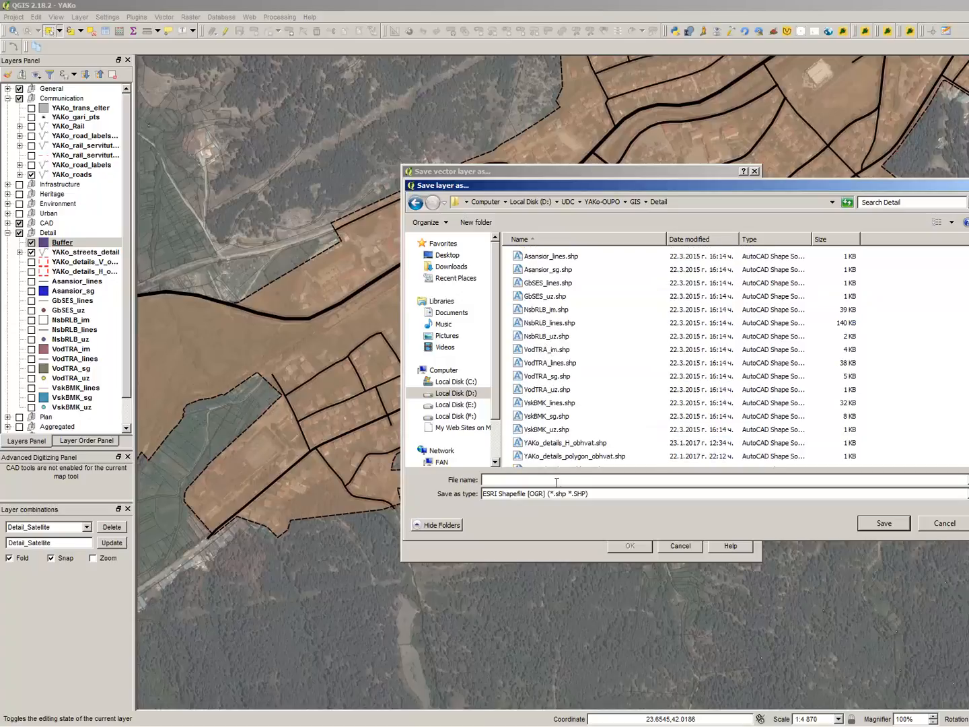
# Name the shapefile YAK_zones and export it, adding the saved file to the map
pyautogui.write('YAK')
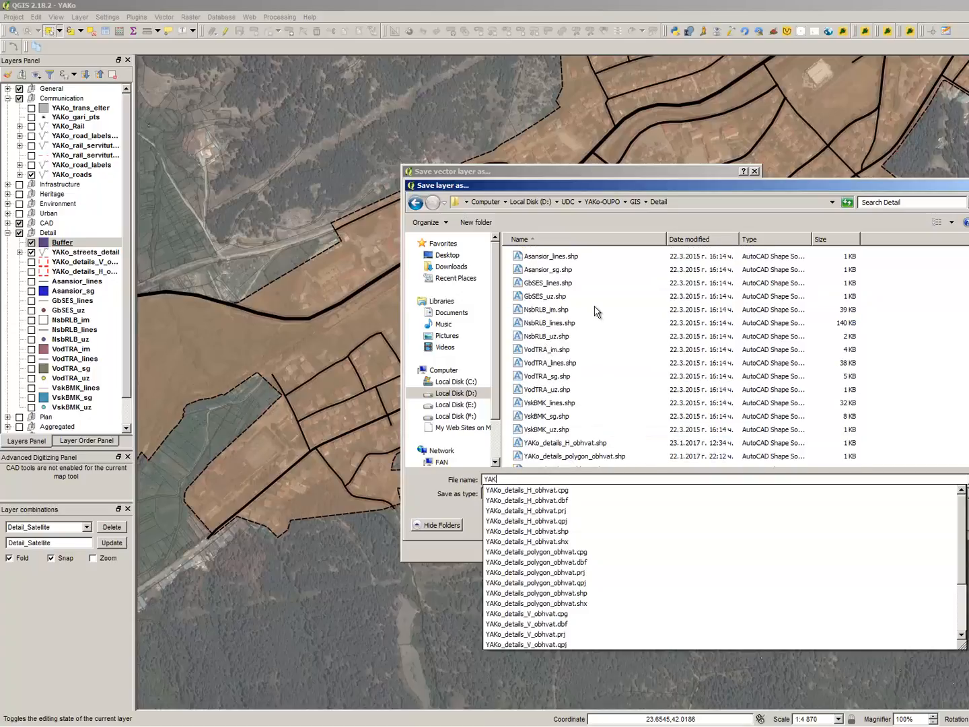
pyautogui.write('o_zones')
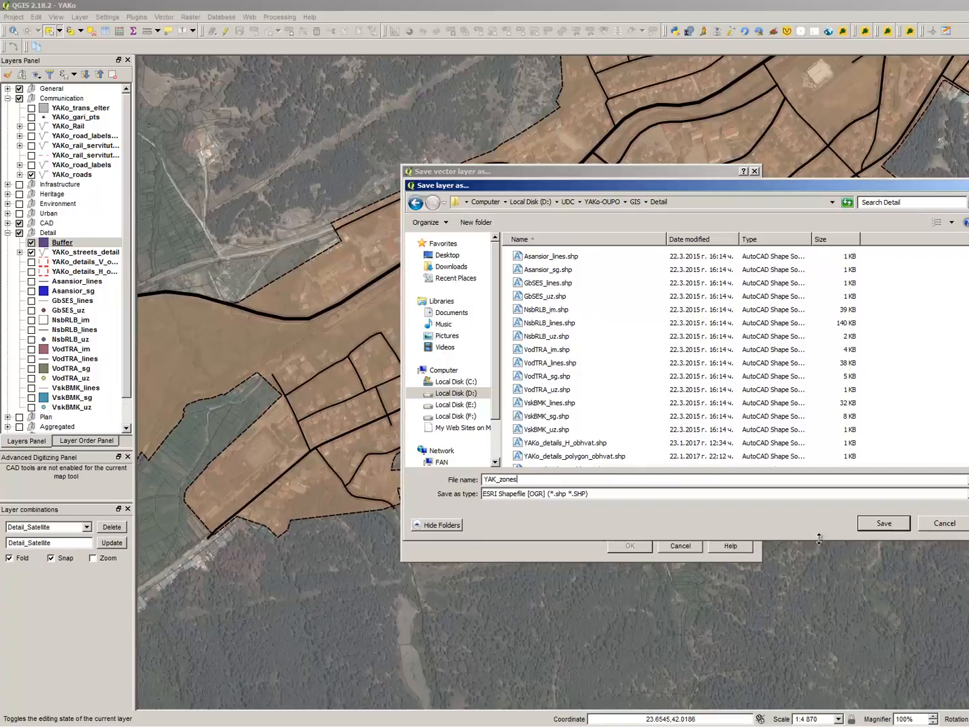
pyautogui.click(874, 524)
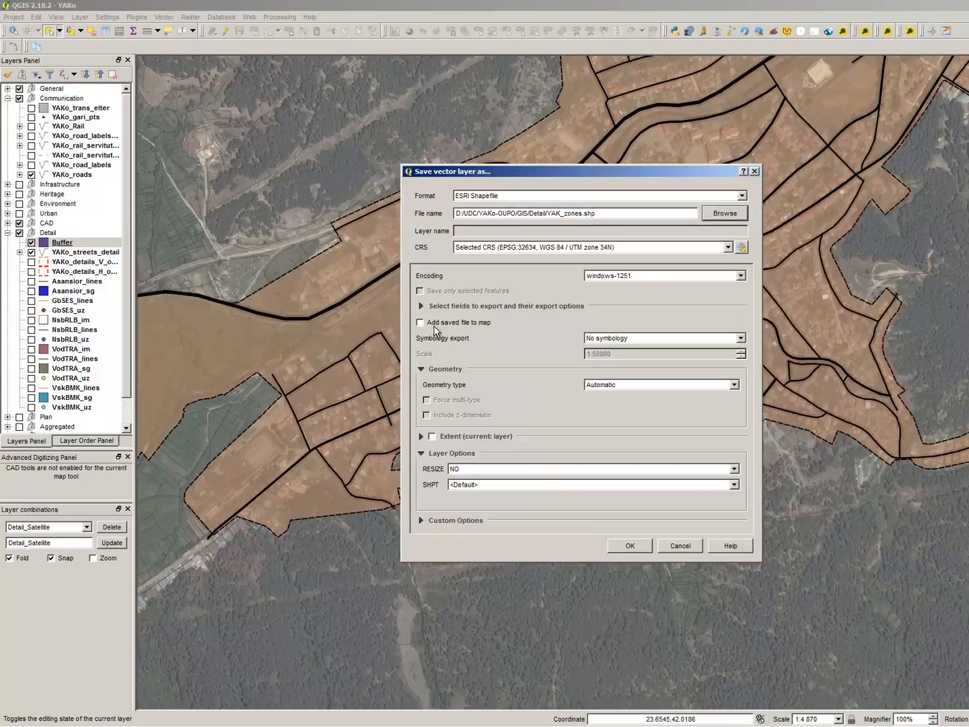
pyautogui.click(620, 545)
# Remove the temporary Buffer layer from the project and confirm the removal
pyautogui.rightClick(53, 252)
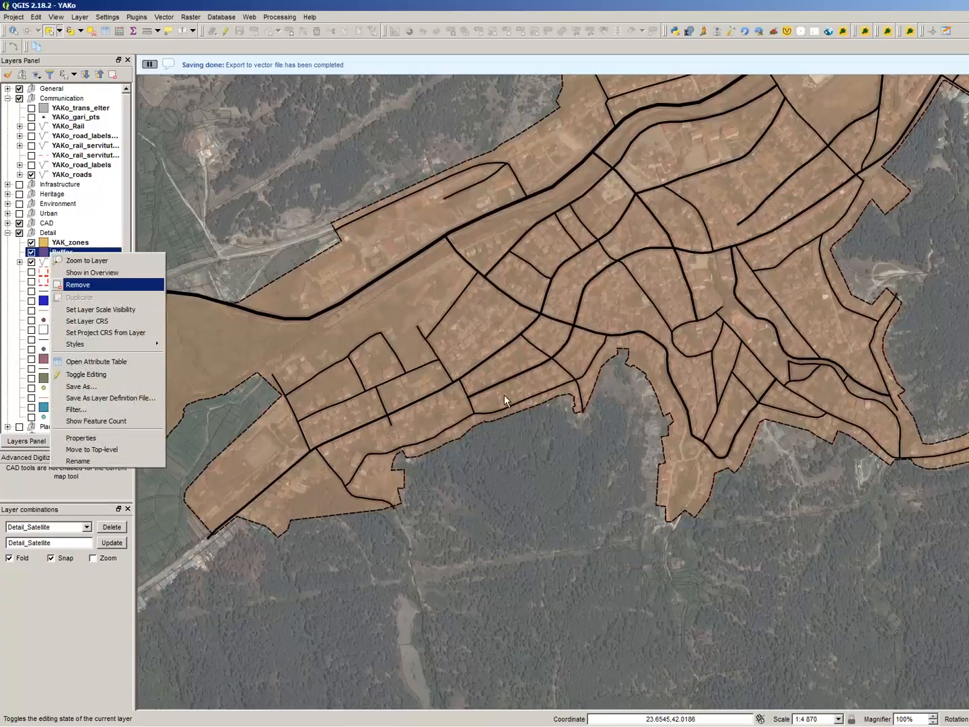
pyautogui.click(86, 286)
pyautogui.click(560, 384)
pyautogui.click(60, 243)
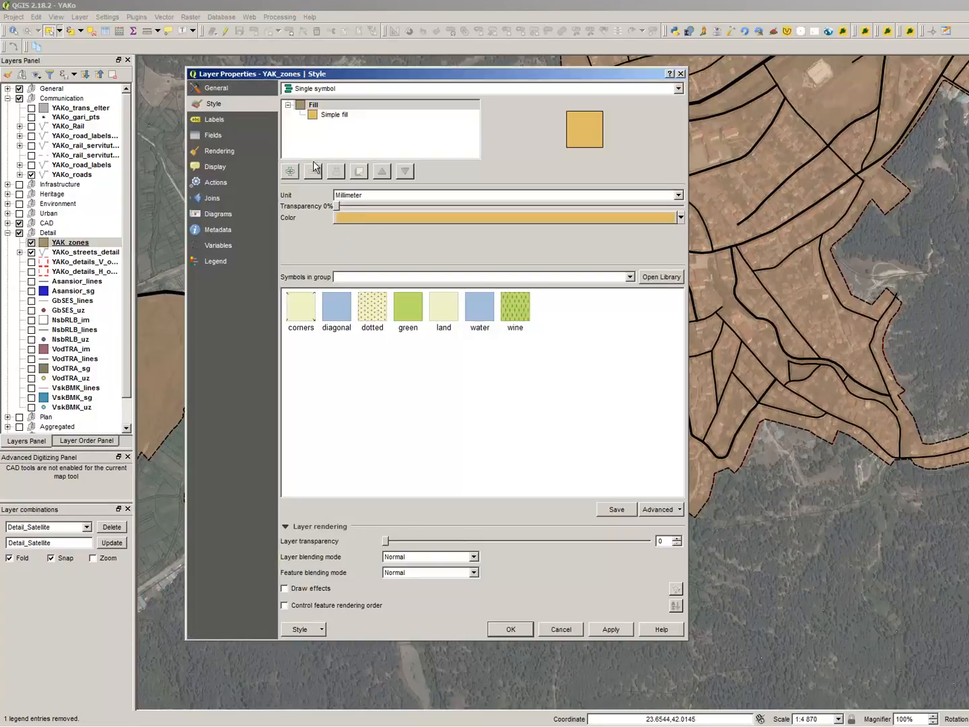
pyautogui.click(326, 115)
pyautogui.click(343, 90)
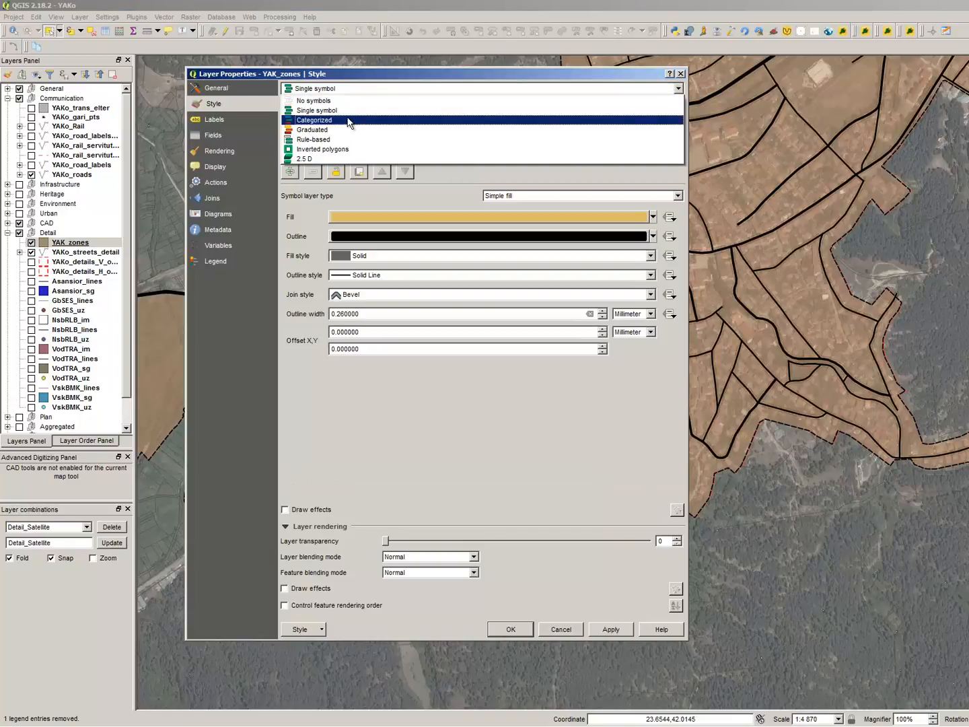
pyautogui.click(561, 629)
# Select street zones in YAK_zones to check how they draw against the satellite imagery
pyautogui.scroll(2, 333, 311)
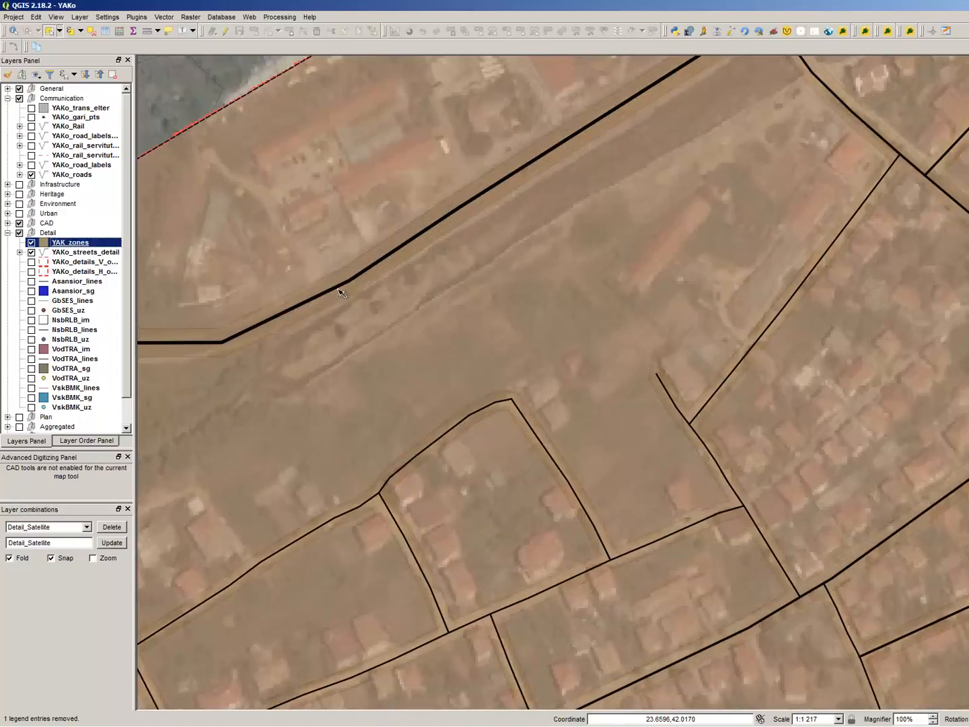
pyautogui.click(339, 291)
pyautogui.scroll(-2, 356, 282)
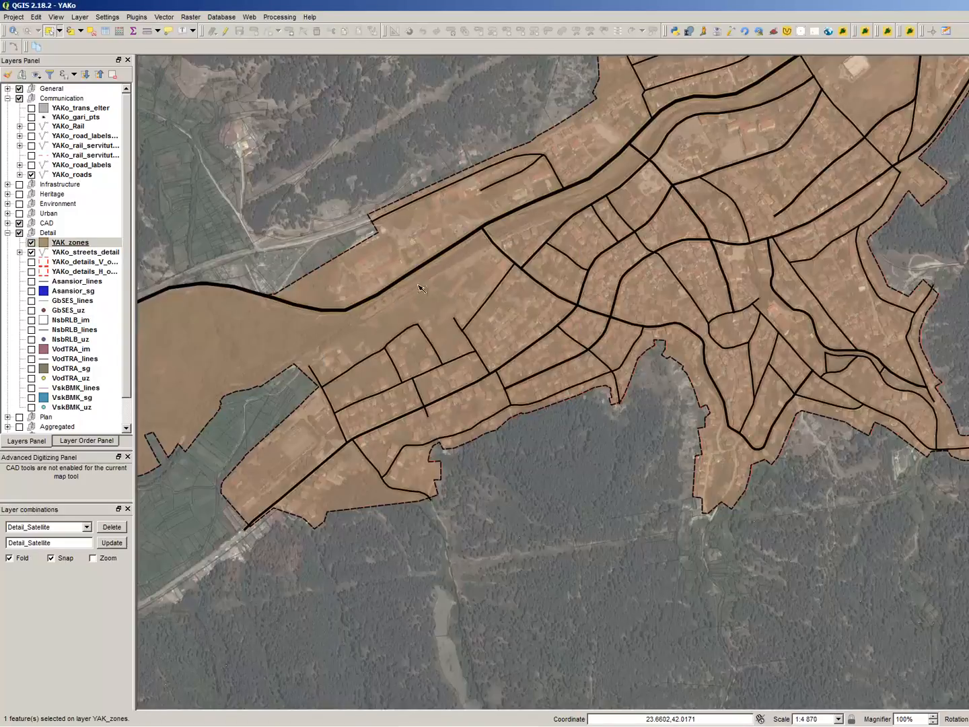
pyautogui.scroll(4, 421, 288)
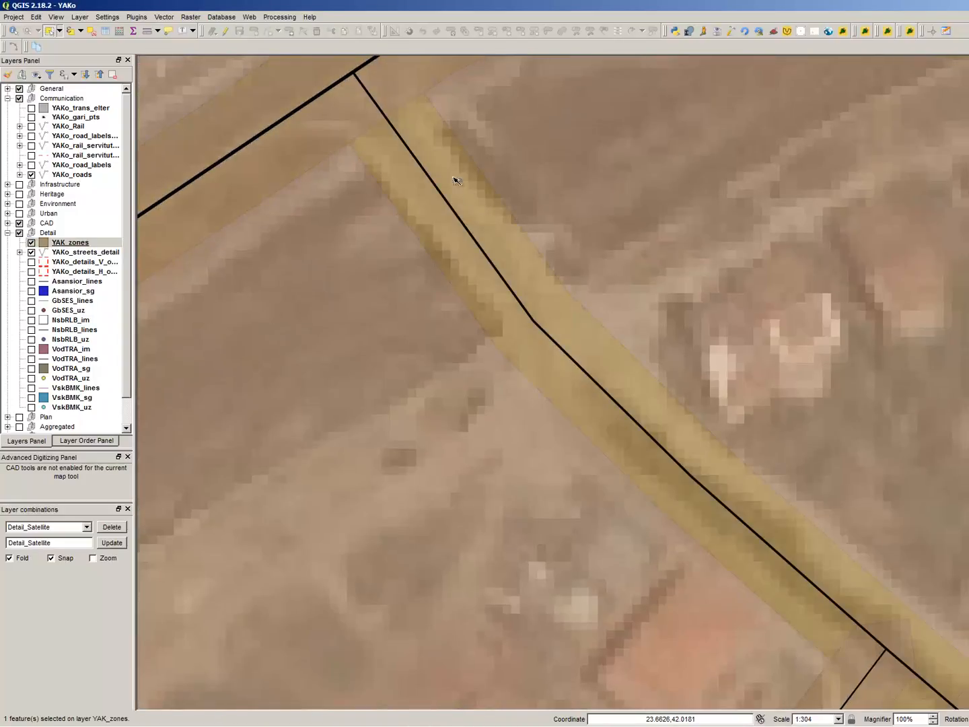
# Move YAK_zones up in the layer rendering order, above the satellite layers and below YAKo_streets_detail, and check the map
pyautogui.click(87, 441)
pyautogui.click(96, 378)
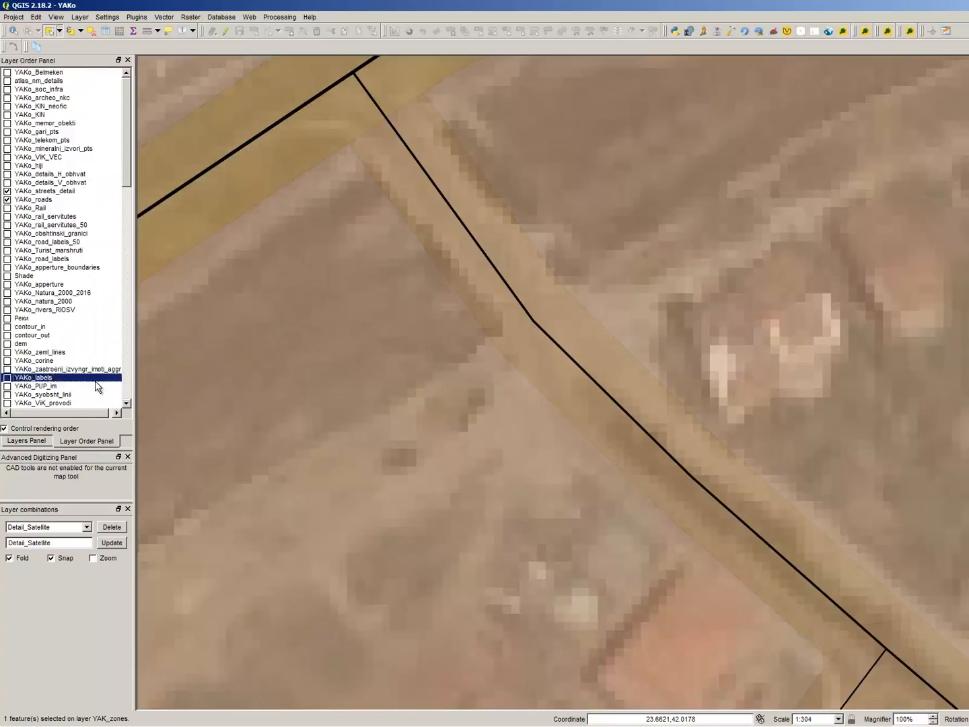
pyautogui.scroll(-20, 97, 387)
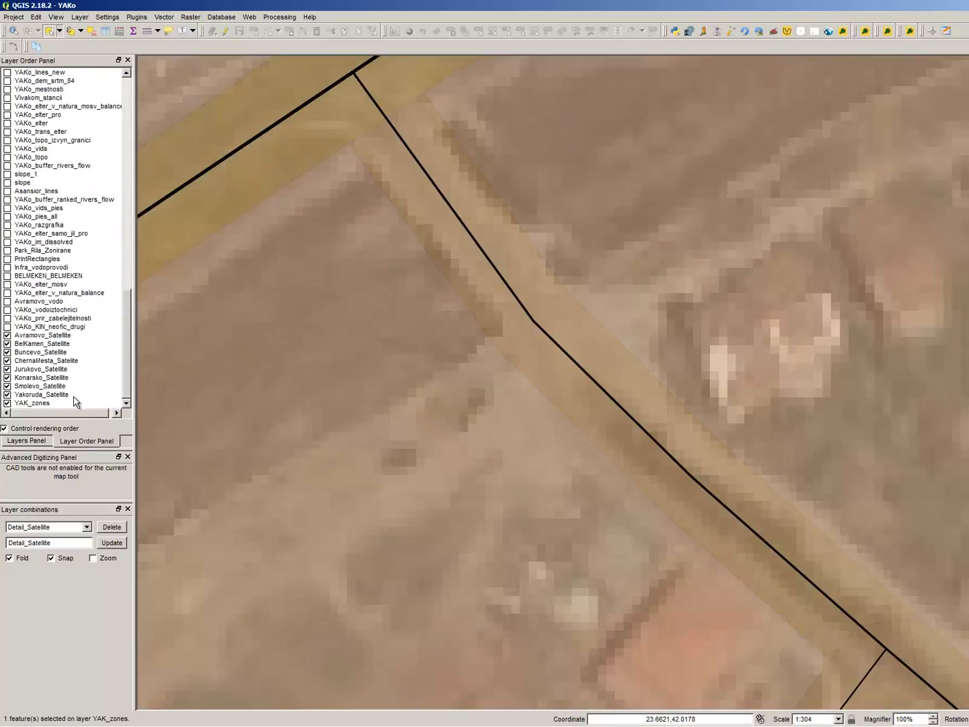
pyautogui.click(70, 403)
pyautogui.moveTo(70, 402); pyautogui.dragTo(87, 379)
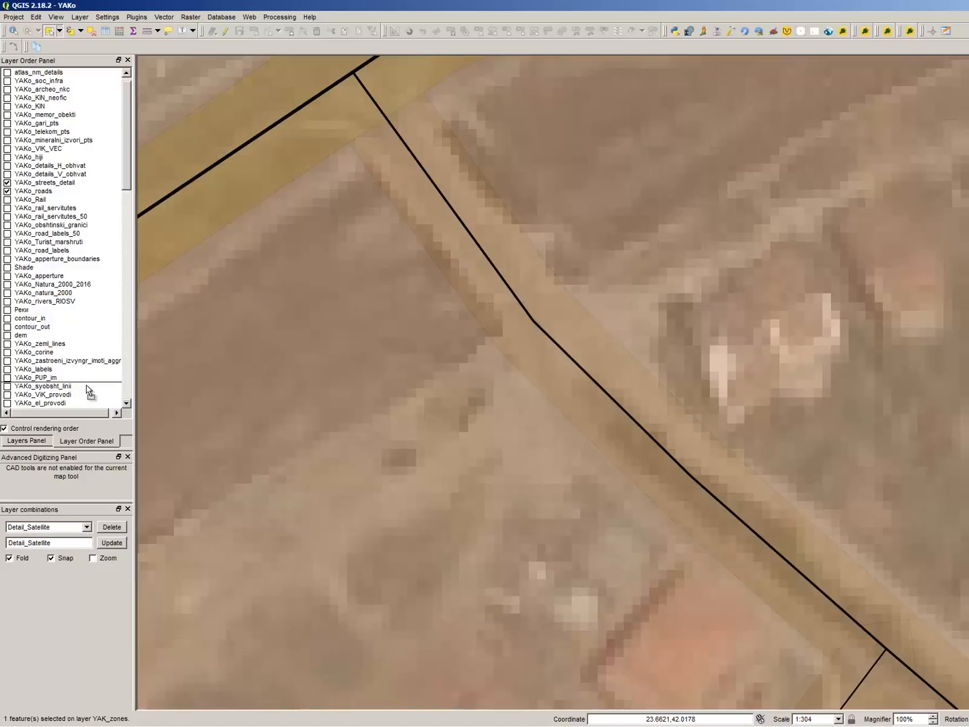
pyautogui.moveTo(86, 389); pyautogui.dragTo(97, 367)
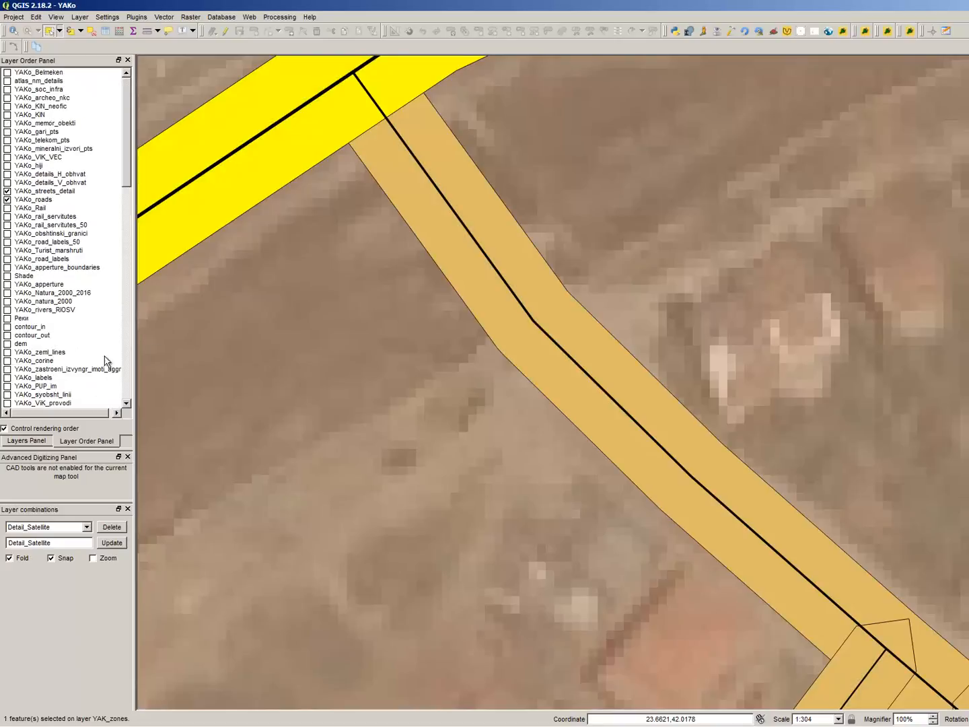
pyautogui.scroll(-3, 622, 335)
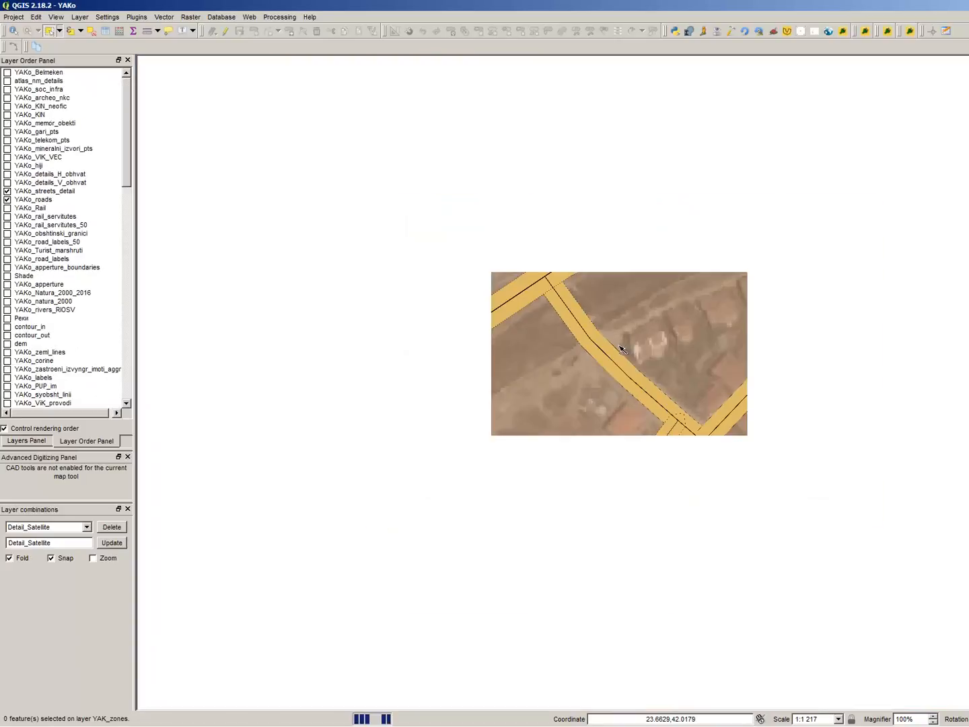
pyautogui.scroll(2, 622, 259)
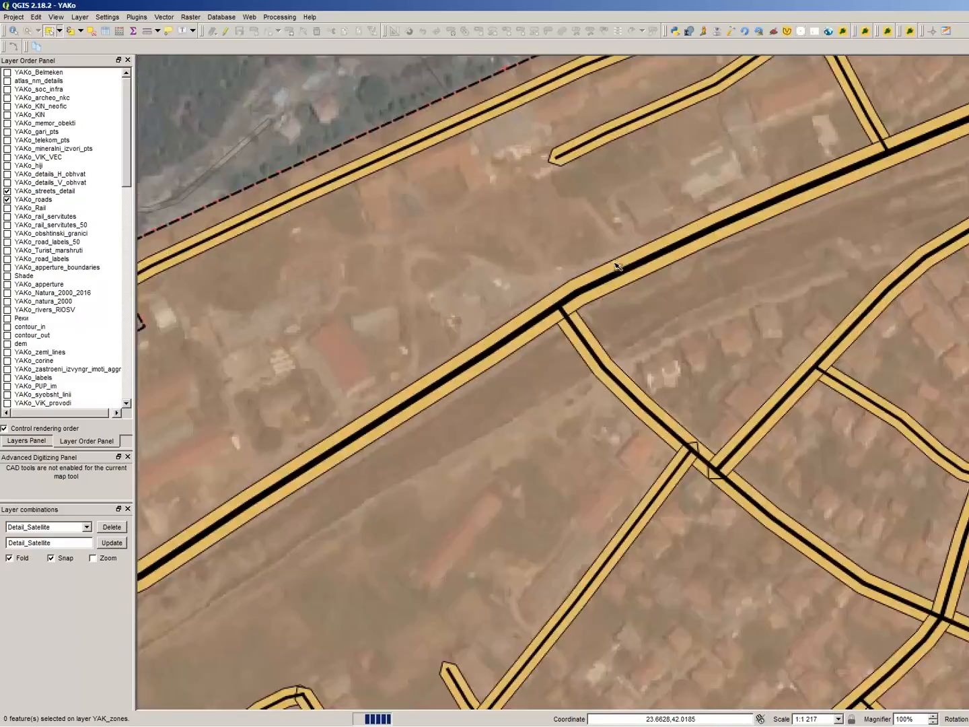
pyautogui.click(26, 440)
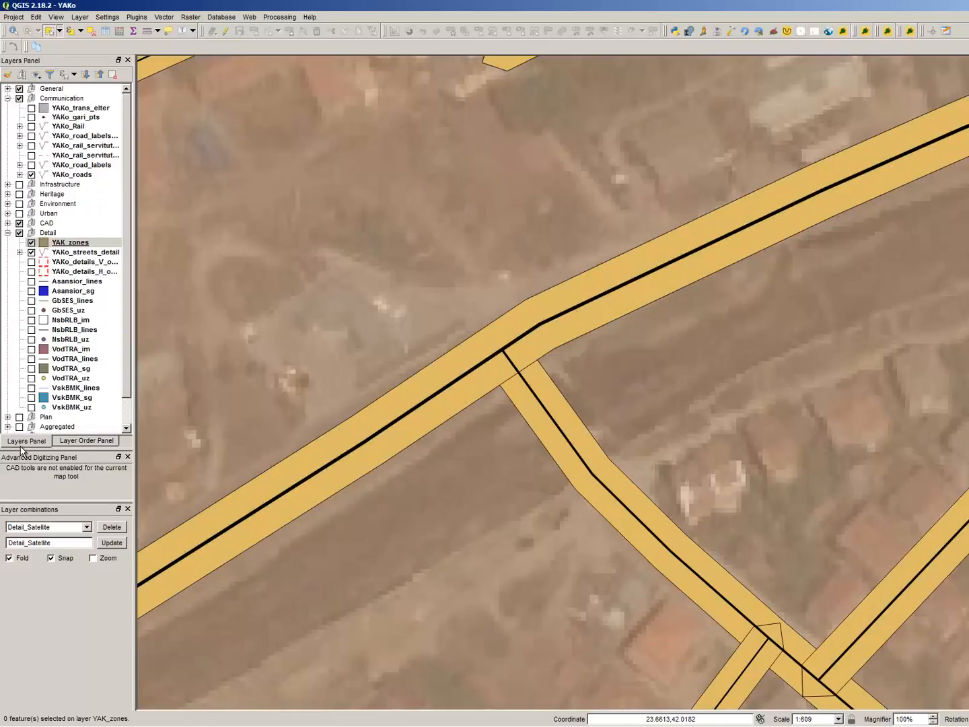
pyautogui.click(74, 246)
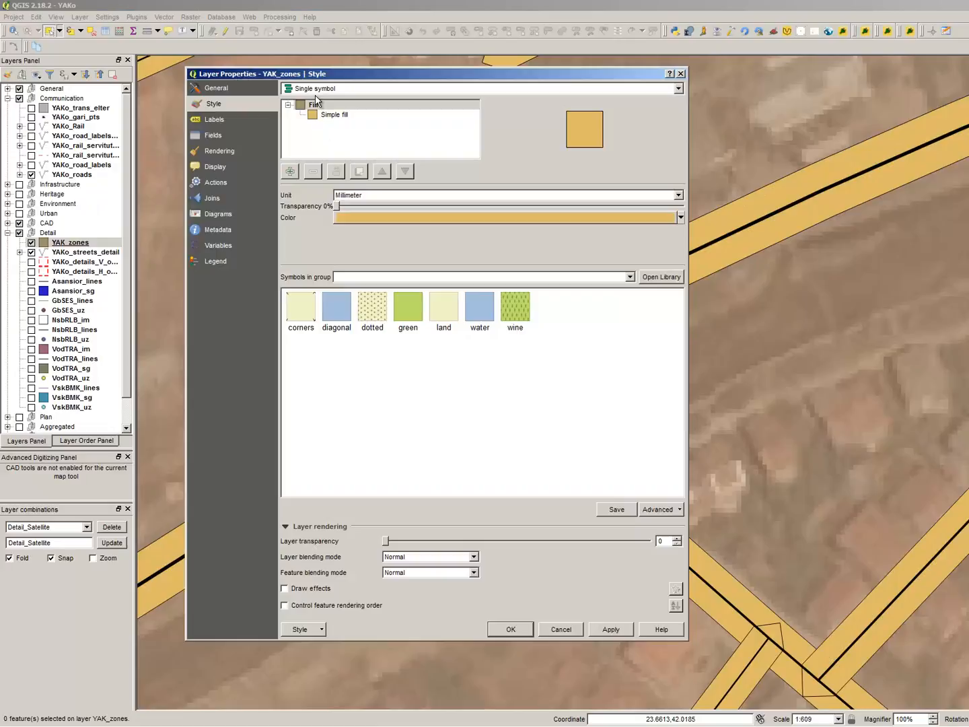
pyautogui.click(316, 87)
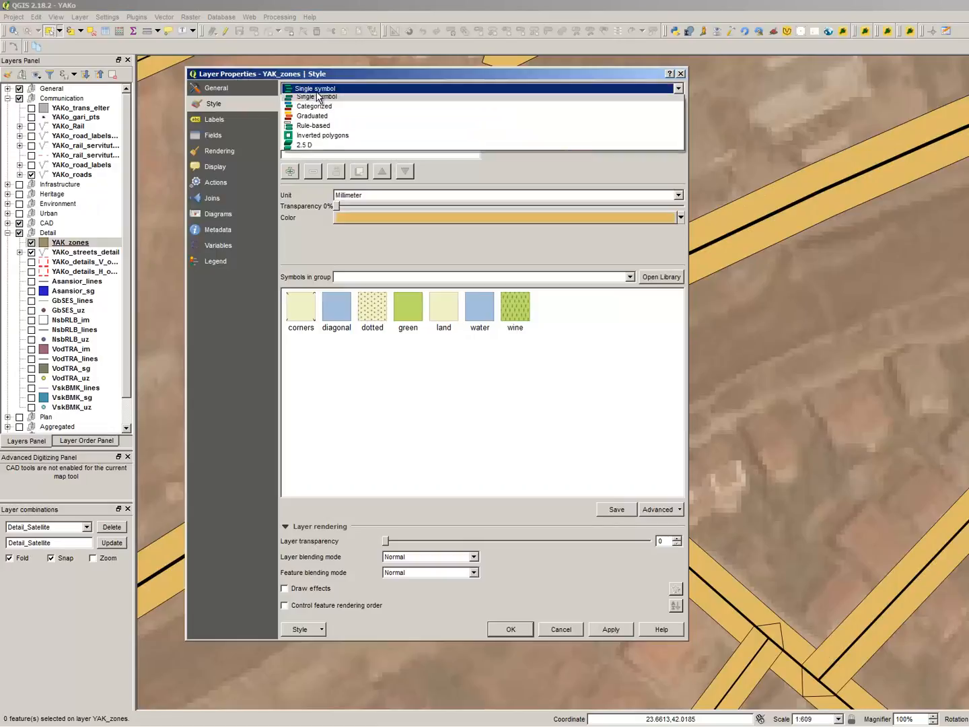
pyautogui.click(328, 104)
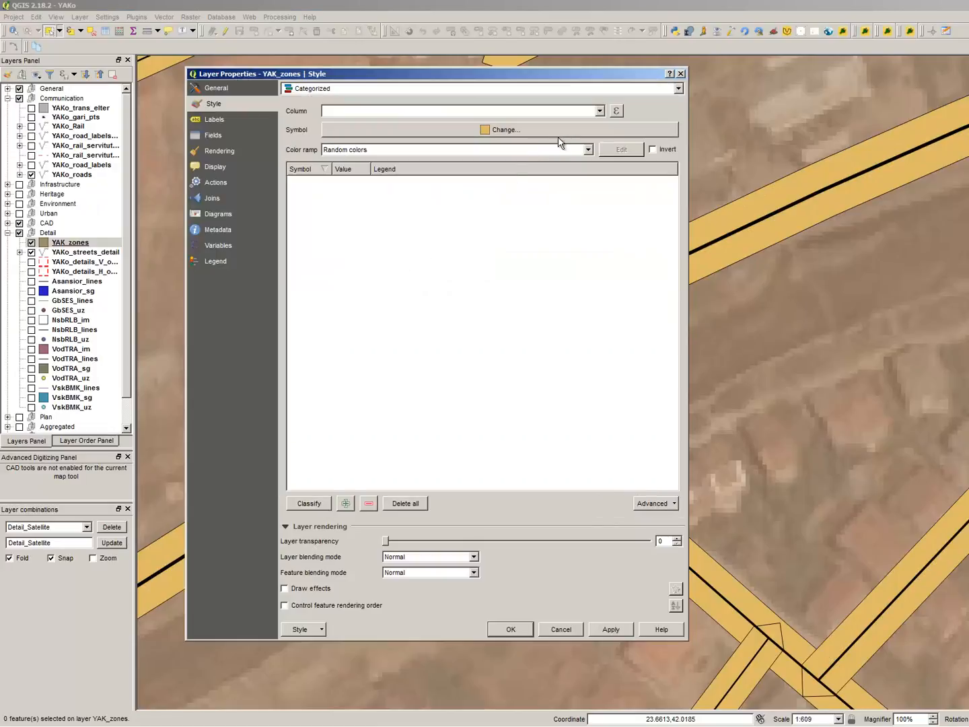
pyautogui.click(306, 504)
pyautogui.click(502, 109)
pyautogui.click(597, 111)
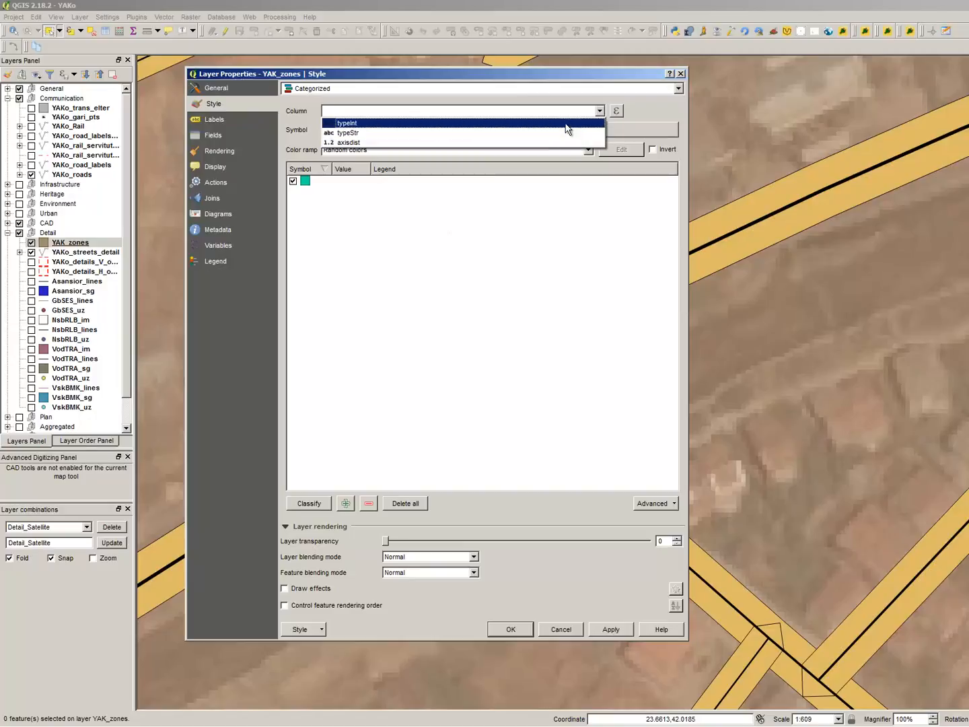
pyautogui.click(566, 124)
pyautogui.click(314, 497)
pyautogui.click(327, 182)
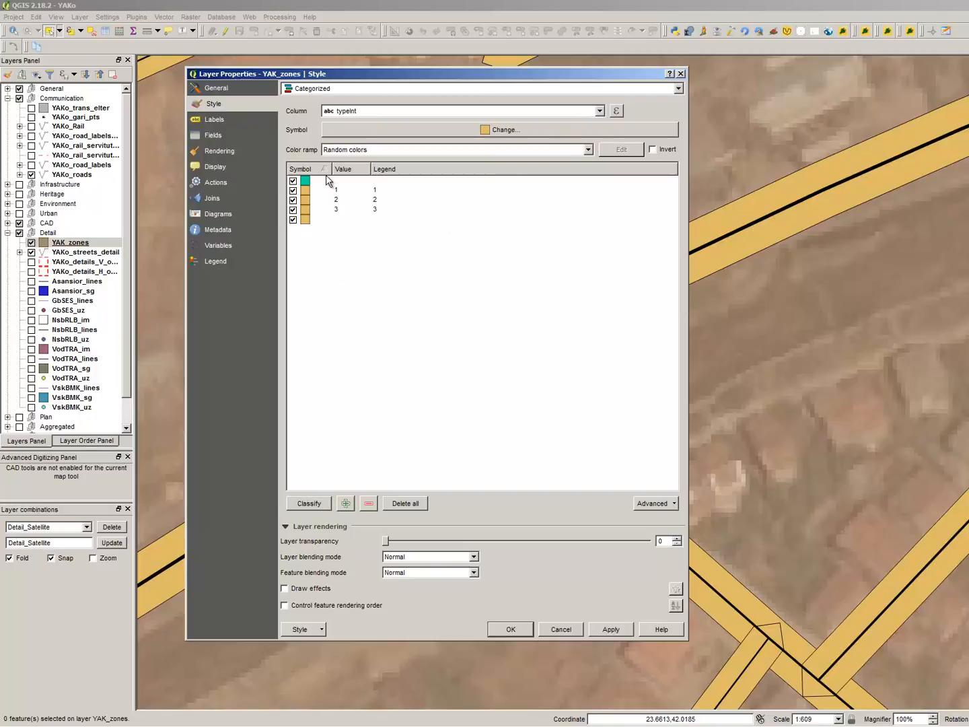
pyautogui.click(363, 504)
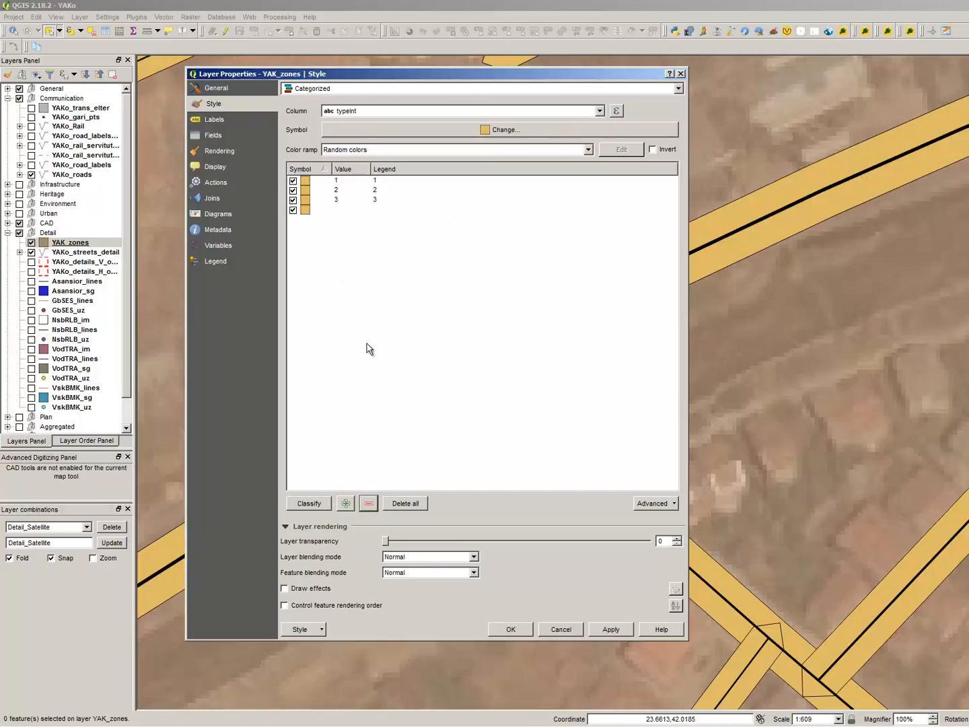
pyautogui.click(307, 209)
pyautogui.click(369, 503)
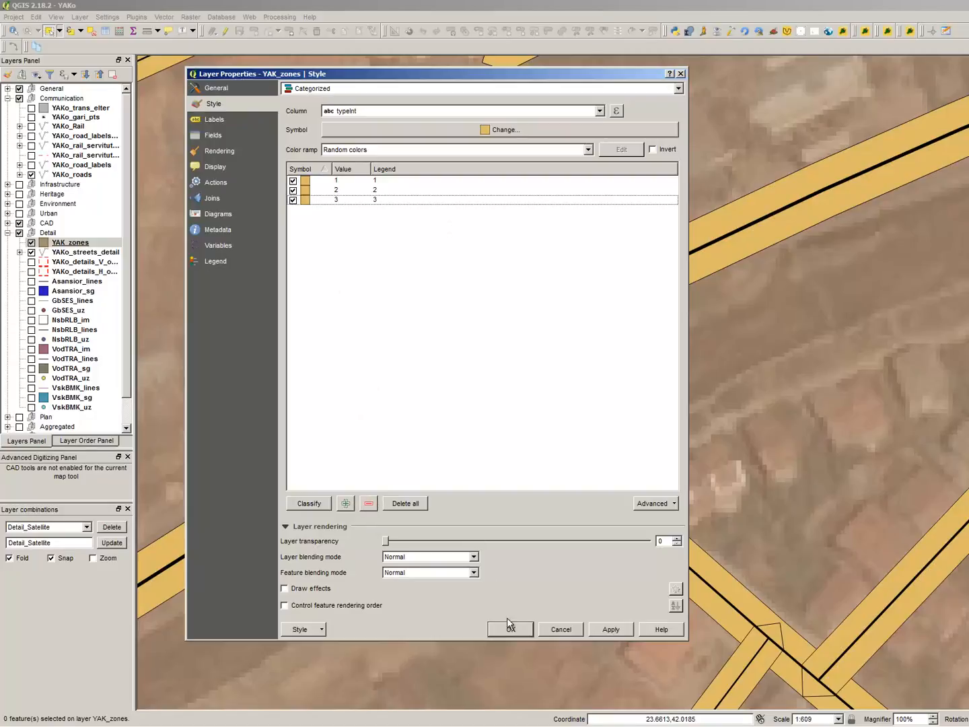
pyautogui.click(558, 629)
# Select every YAK_zones feature except the wide main road zone in the attribute table and enable editing
pyautogui.click(417, 425)
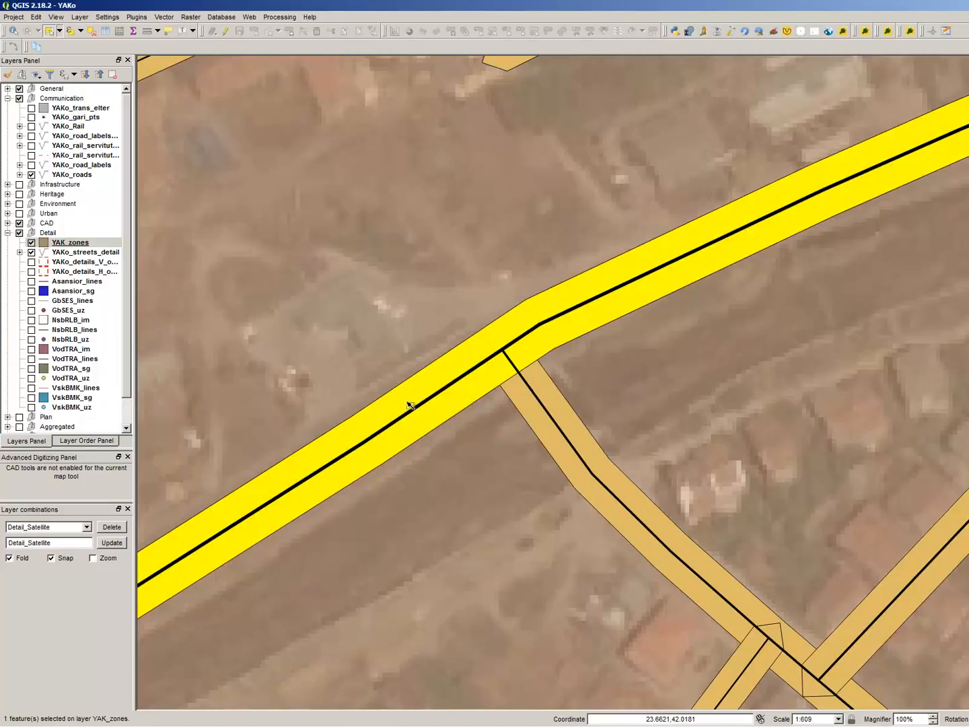
pyautogui.press('F6')
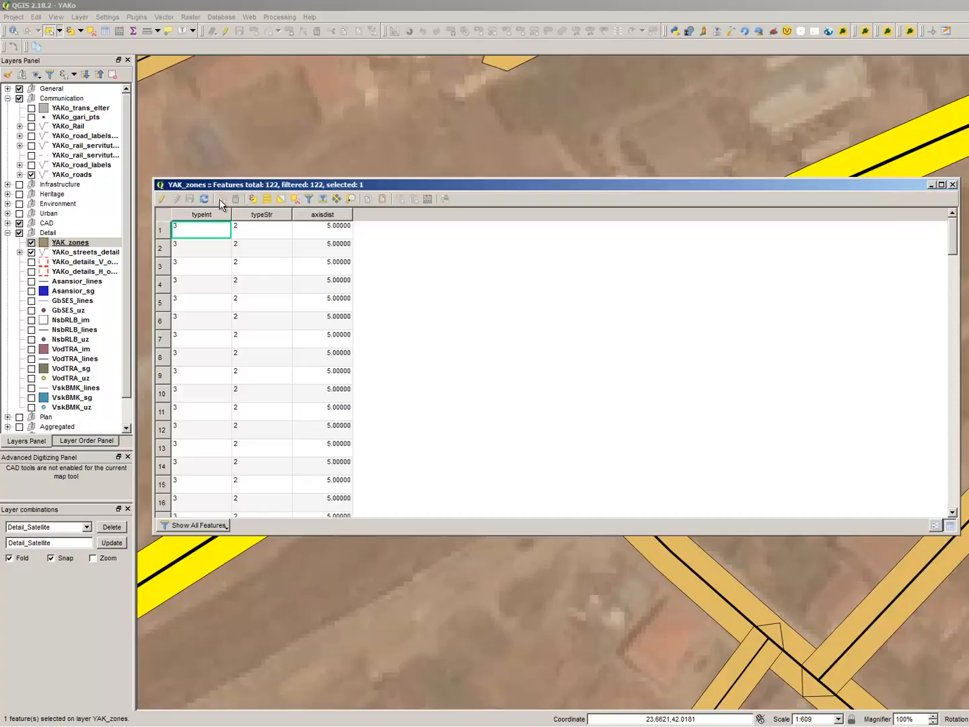
pyautogui.click(281, 198)
pyautogui.click(161, 198)
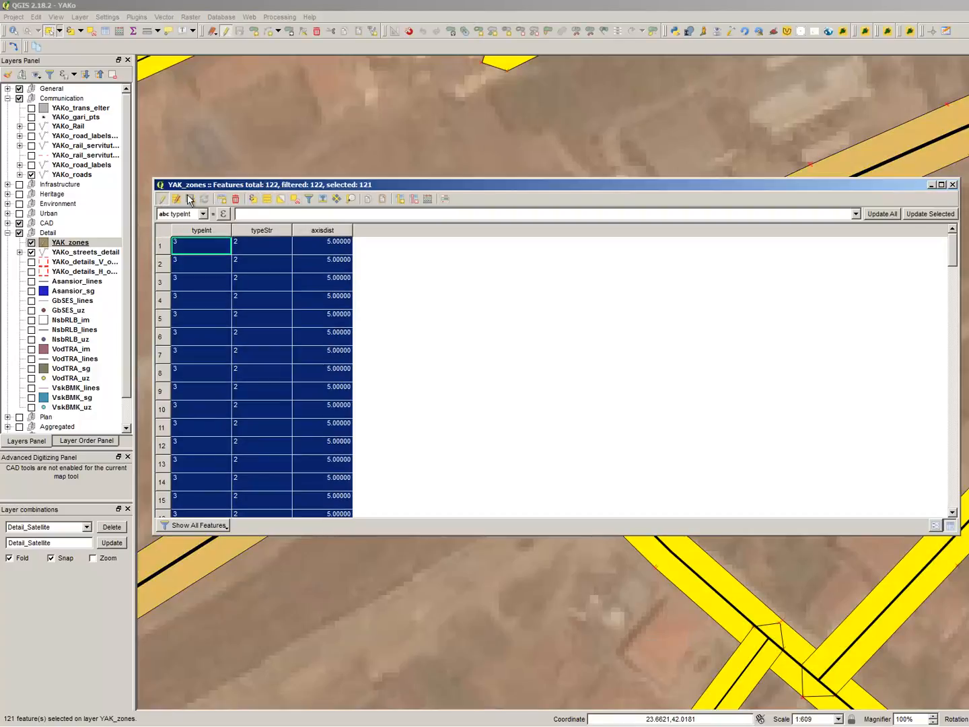
# Add a Text (string) field named znameInt to the YAK_zones attribute table
pyautogui.click(401, 200)
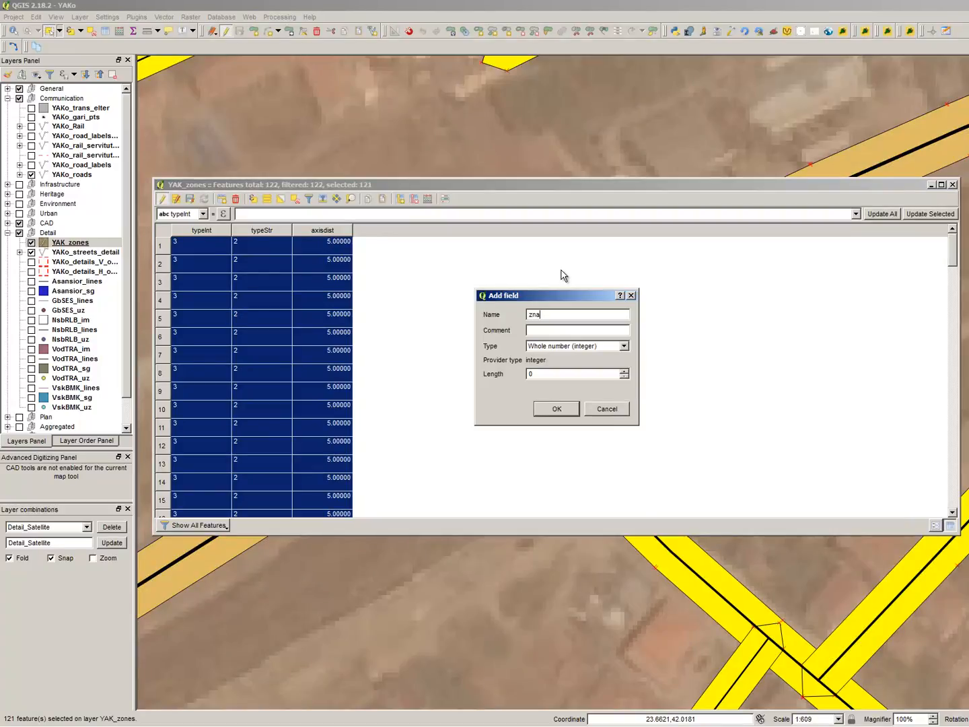
pyautogui.click(602, 345)
pyautogui.click(580, 390)
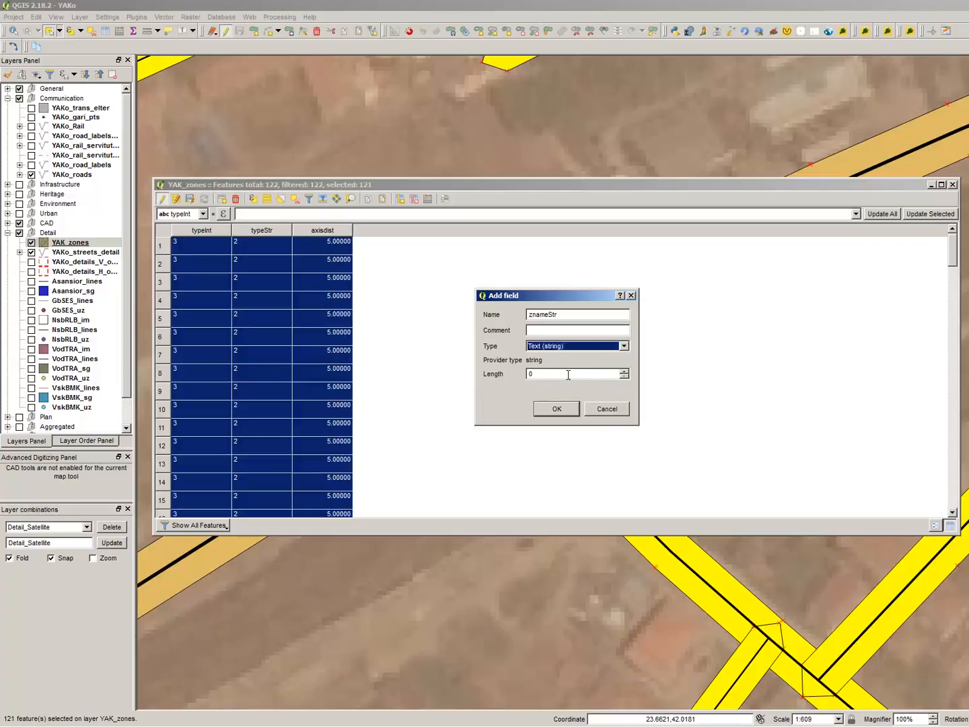
pyautogui.press('Tab')
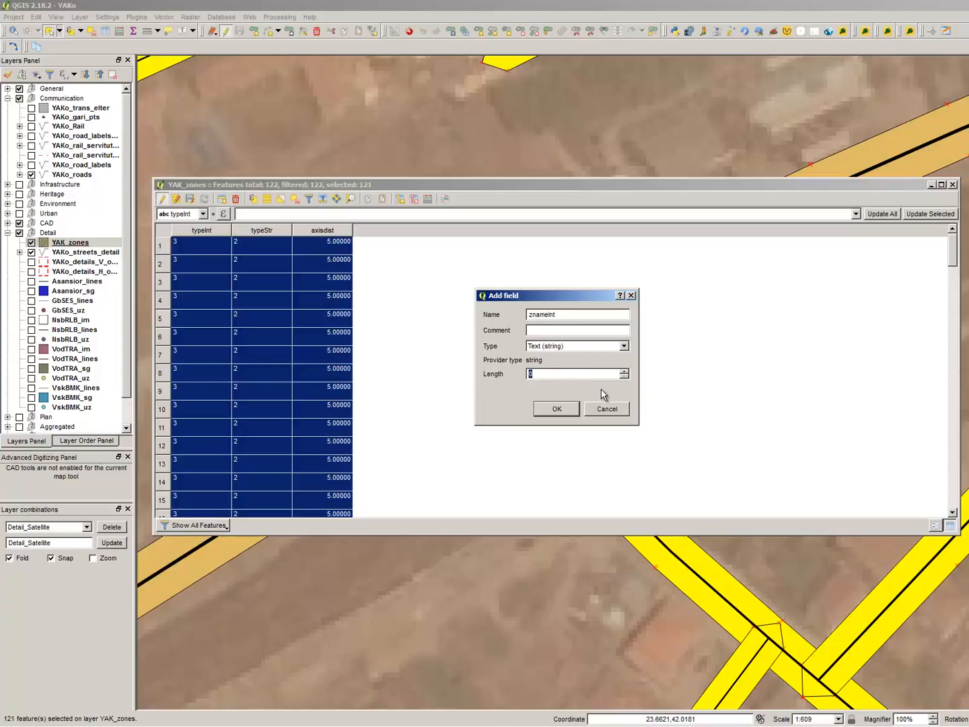
pyautogui.click(548, 403)
# Add a Text (string) field named znameStr to the YAK_zones attribute table
pyautogui.click(400, 199)
pyautogui.write('z')
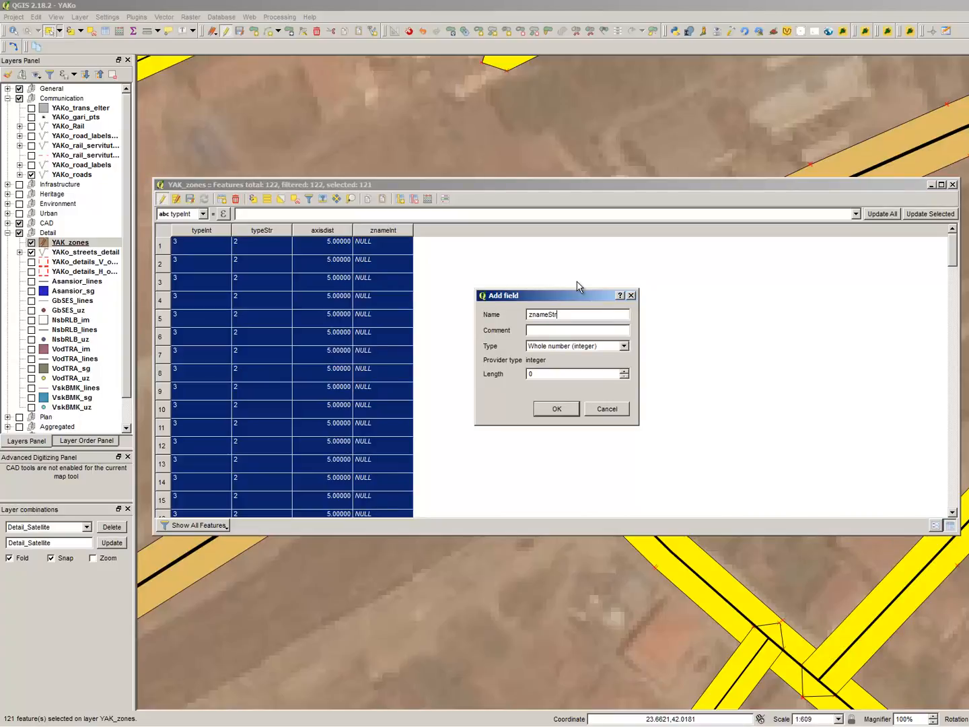
pyautogui.click(573, 346)
pyautogui.click(565, 378)
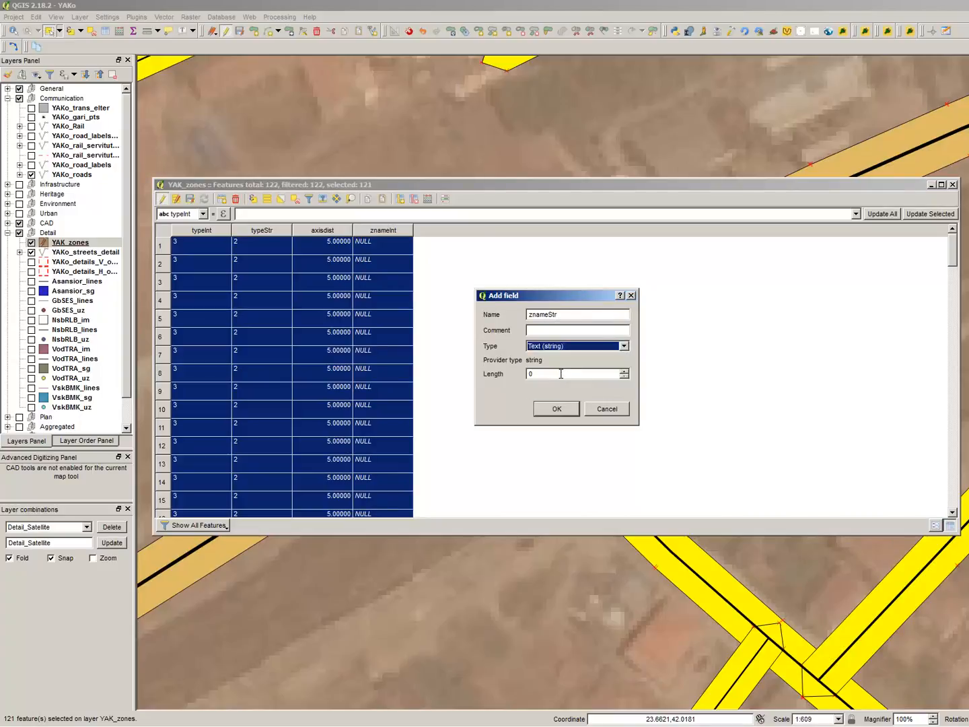
pyautogui.click(557, 410)
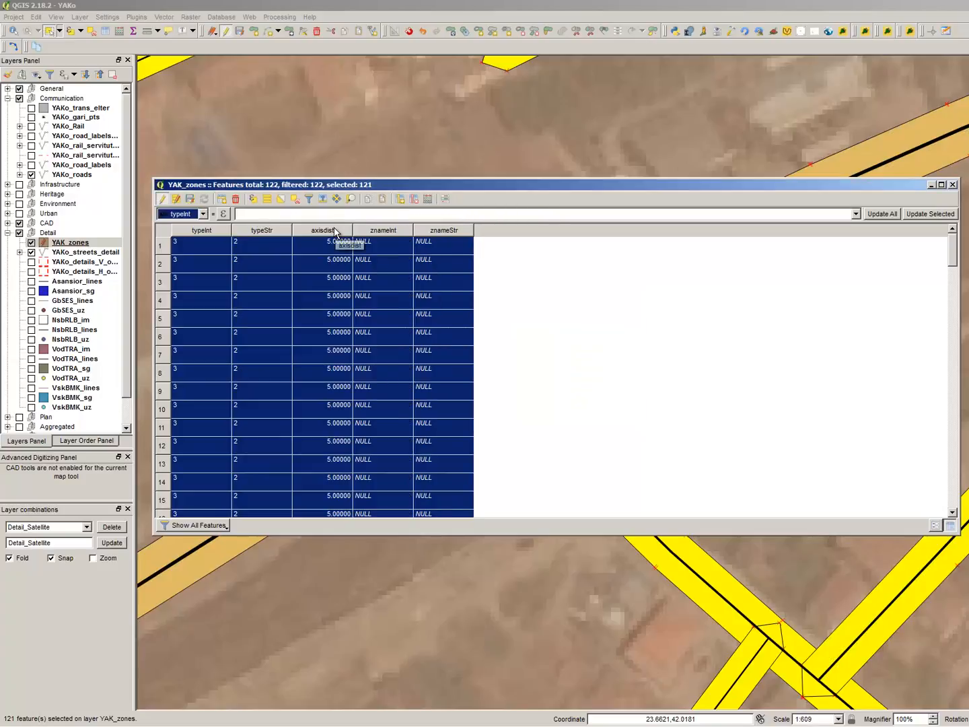
# Delete the typeStr and axisdist fields from the YAK_zones attribute table
pyautogui.click(414, 198)
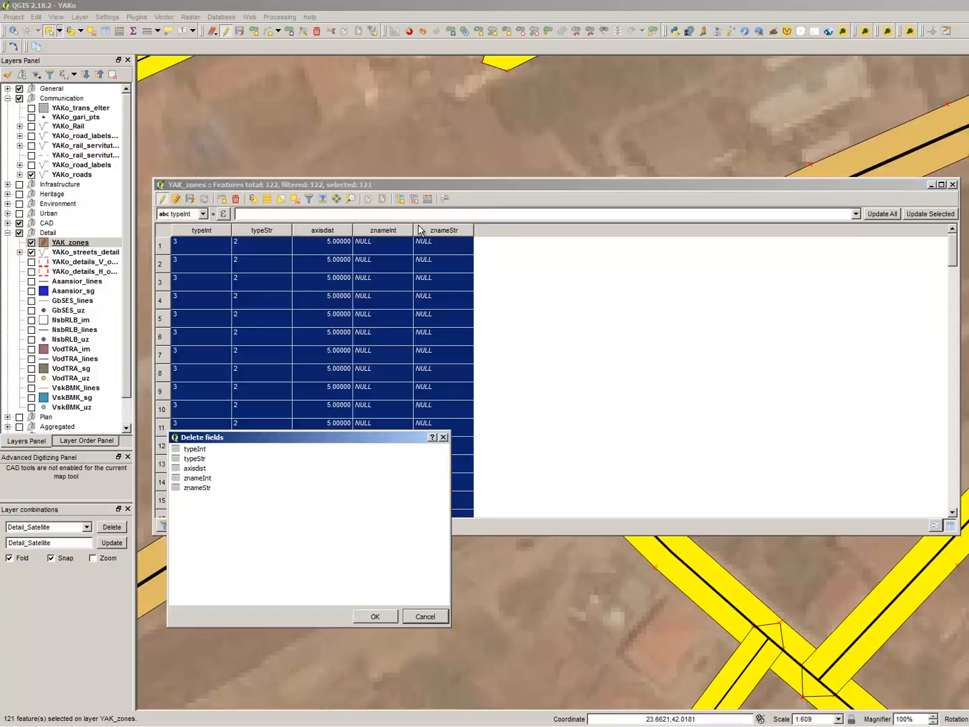
pyautogui.click(216, 458)
pyautogui.keyDown('ctrl'); pyautogui.click(216, 468); pyautogui.keyUp('ctrl')
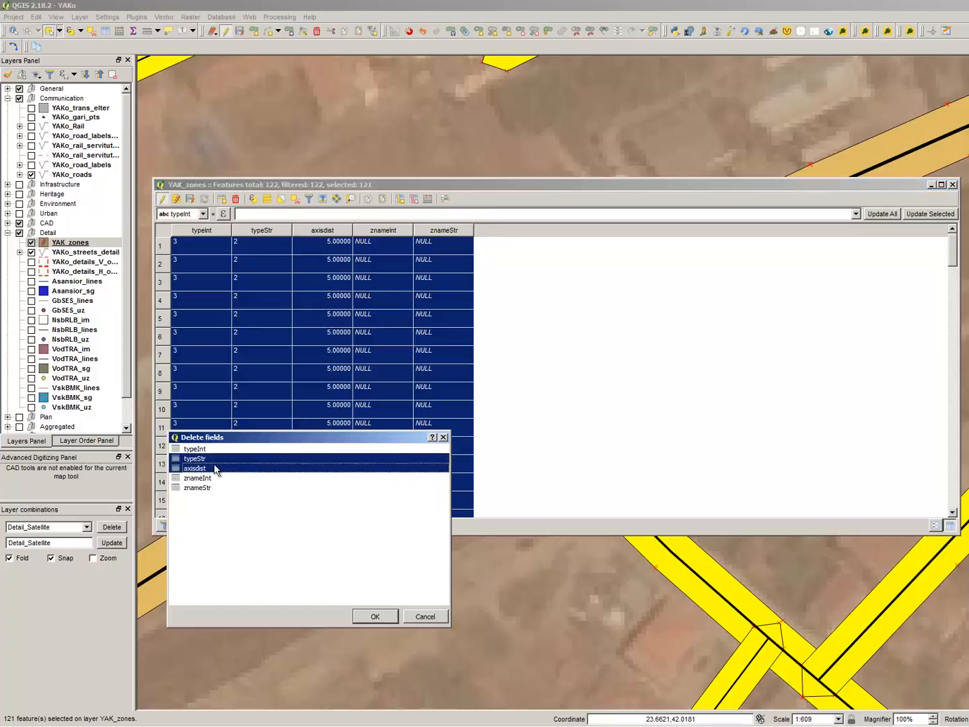
pyautogui.click(375, 617)
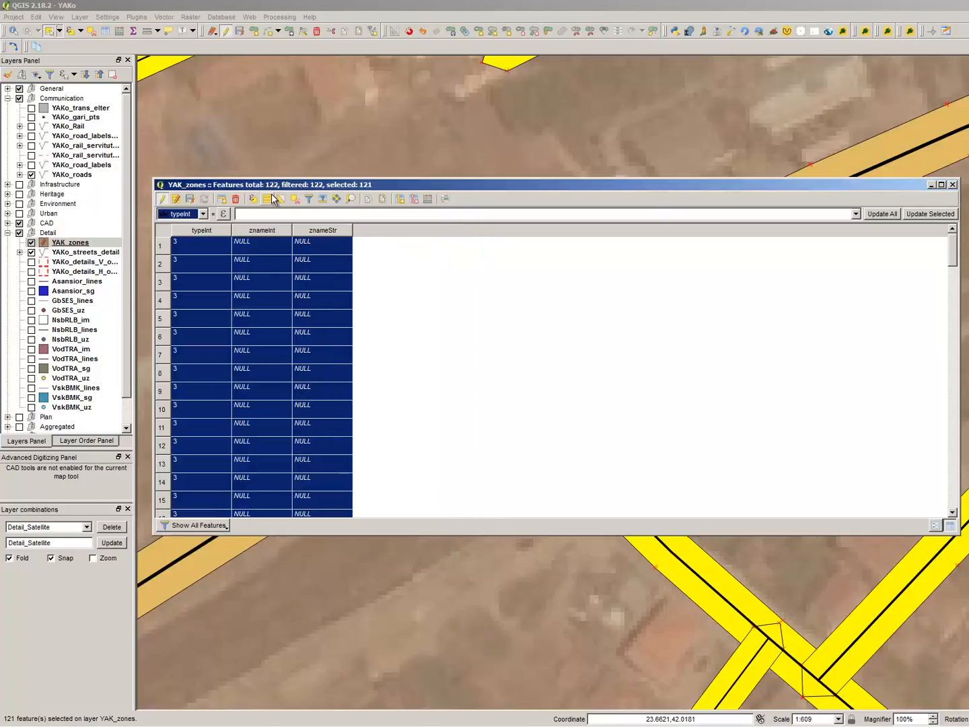
# Set znameInt to 9 for all the selected zones
pyautogui.click(196, 212)
pyautogui.click(202, 245)
pyautogui.write('1')
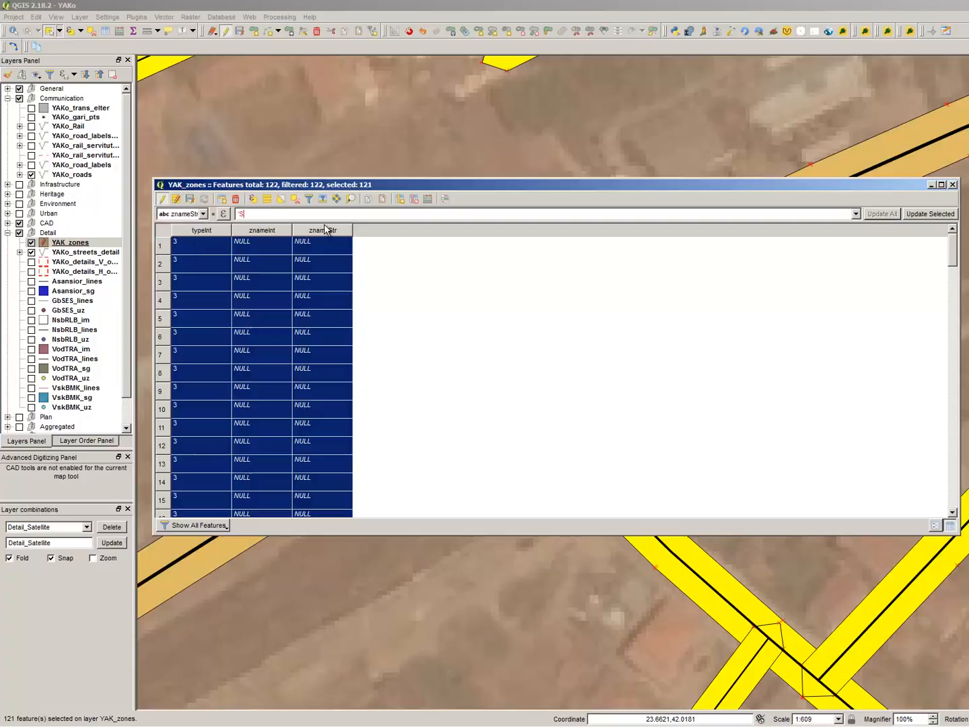
pyautogui.click(173, 214)
pyautogui.click(189, 236)
pyautogui.click(288, 214)
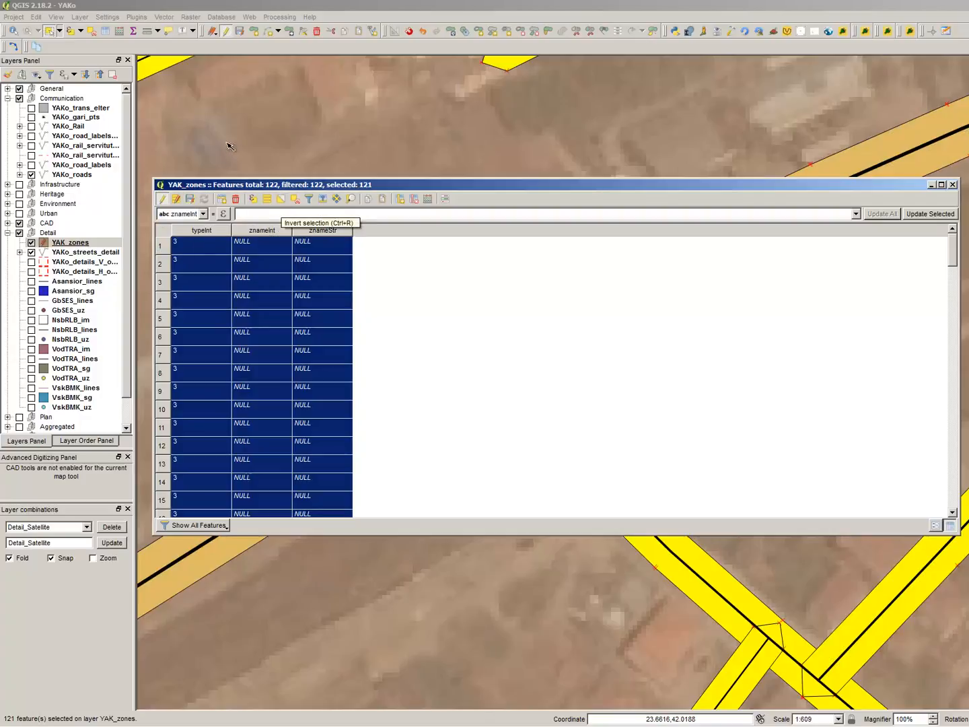
pyautogui.write('9')
pyautogui.click(938, 216)
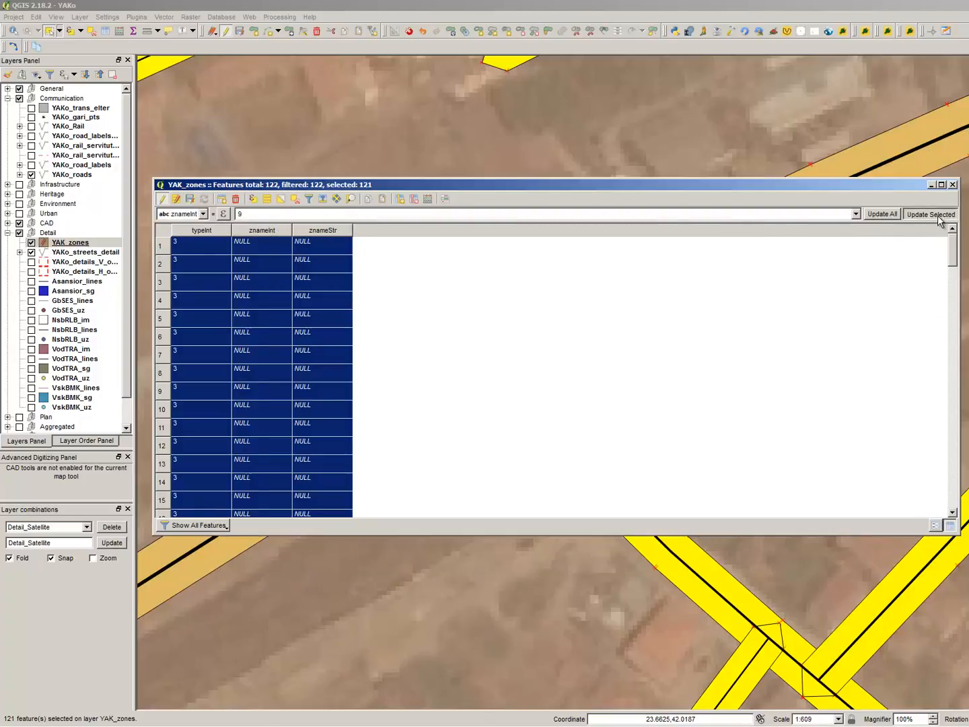
# Invert the selection and set znameInt to 8 for the main road zone
pyautogui.click(281, 200)
pyautogui.doubleClick(263, 217)
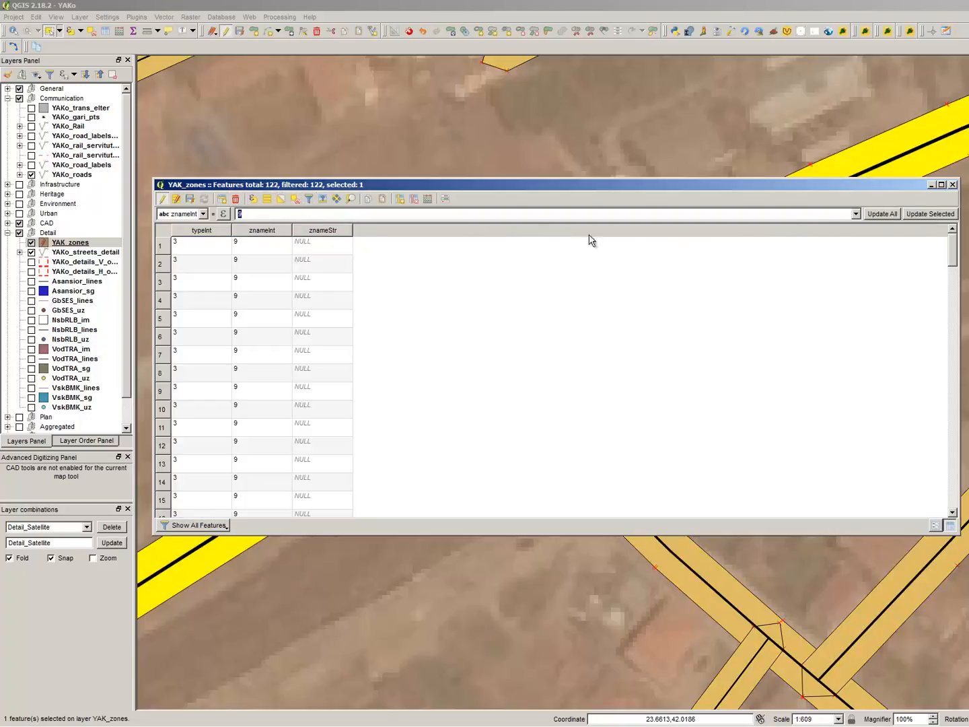
pyautogui.write('8')
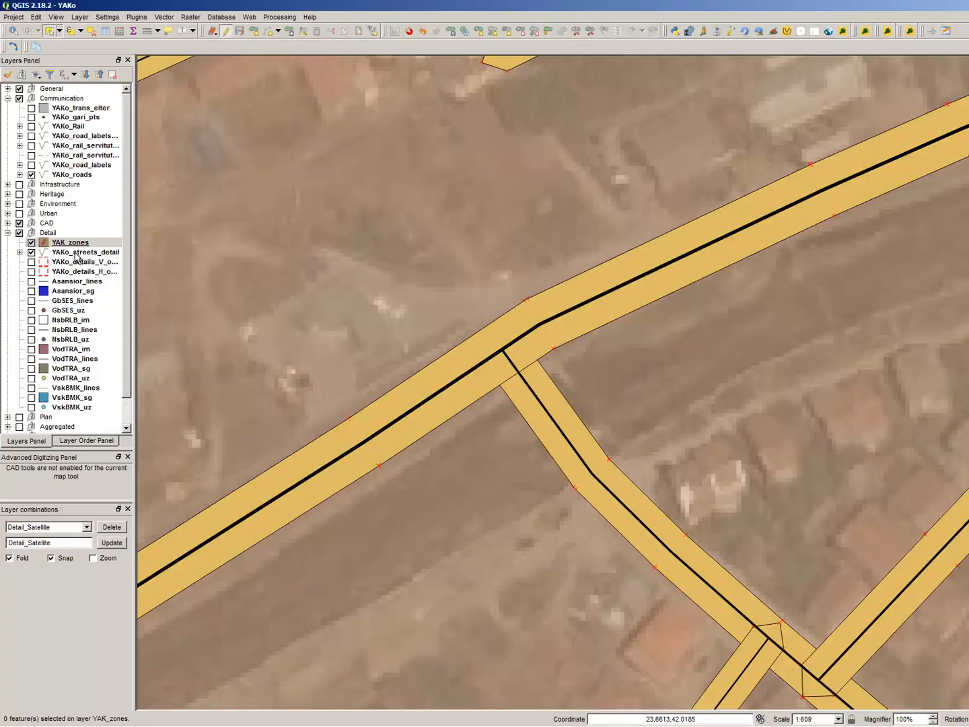
# Switch to Word 2003 with a blank document for listing the zone codes
pyautogui.click(75, 243)
pyautogui.moveTo(110, 709)
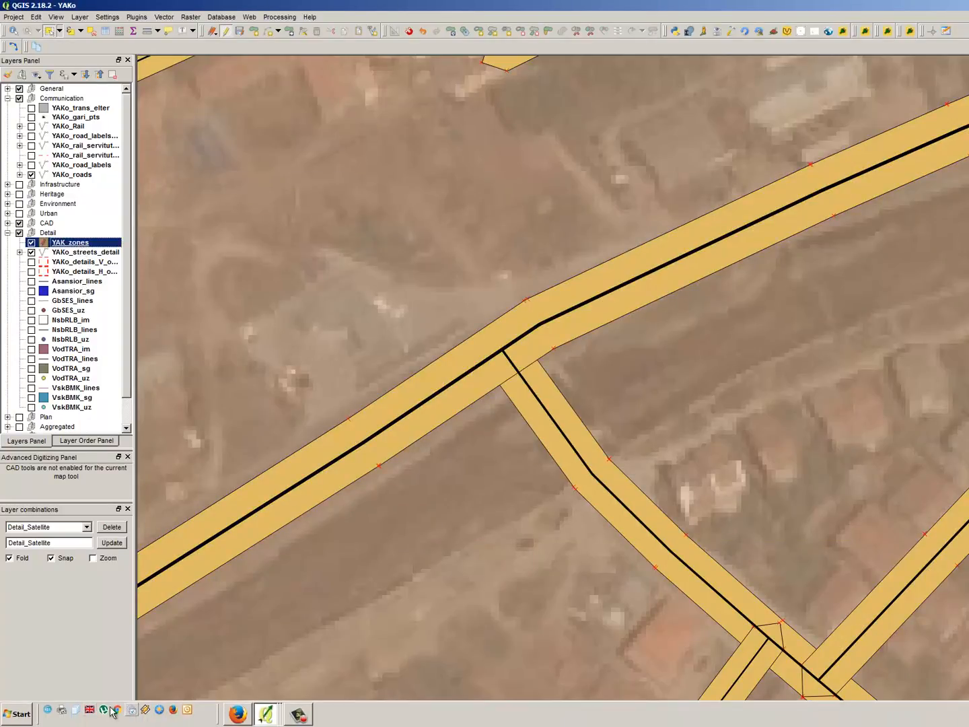
pyautogui.click(27, 714)
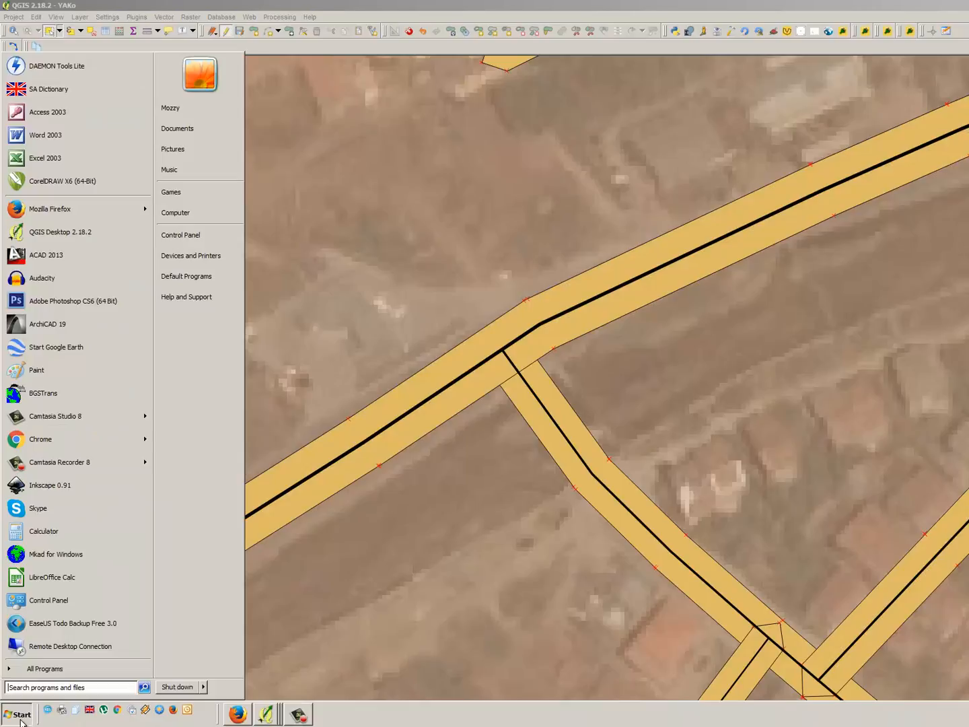
pyautogui.click(70, 138)
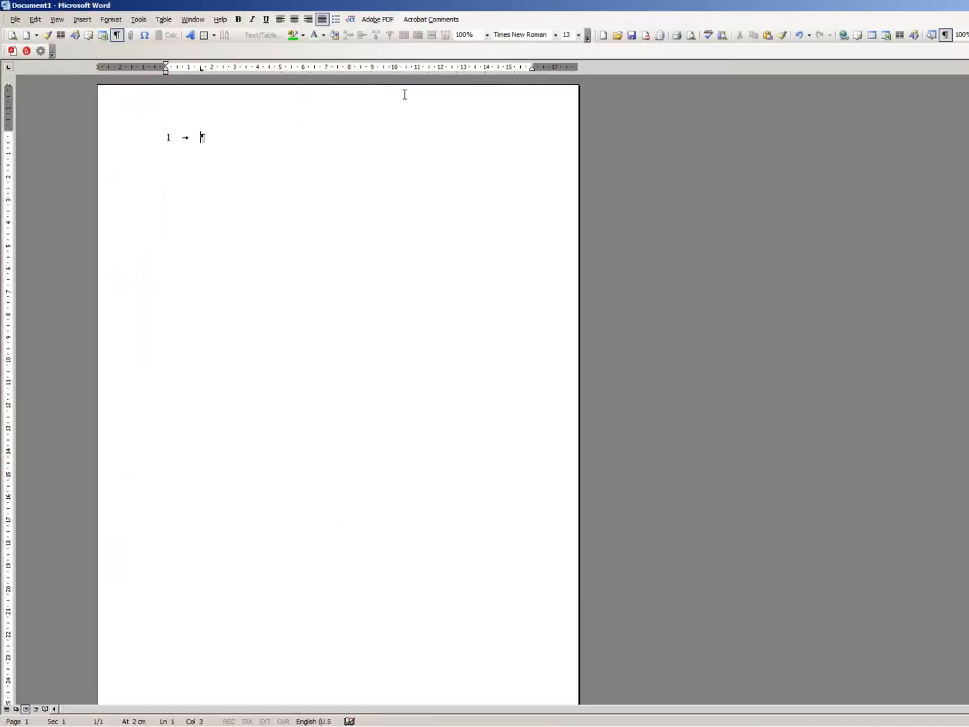
# Write a numbered list with items 1 to 5: Residential Areas, Public areas, Parks and Recreation, Production zones, Public-Production zones
pyautogui.write('1\tResidential Areas')
pyautogui.press('Return')
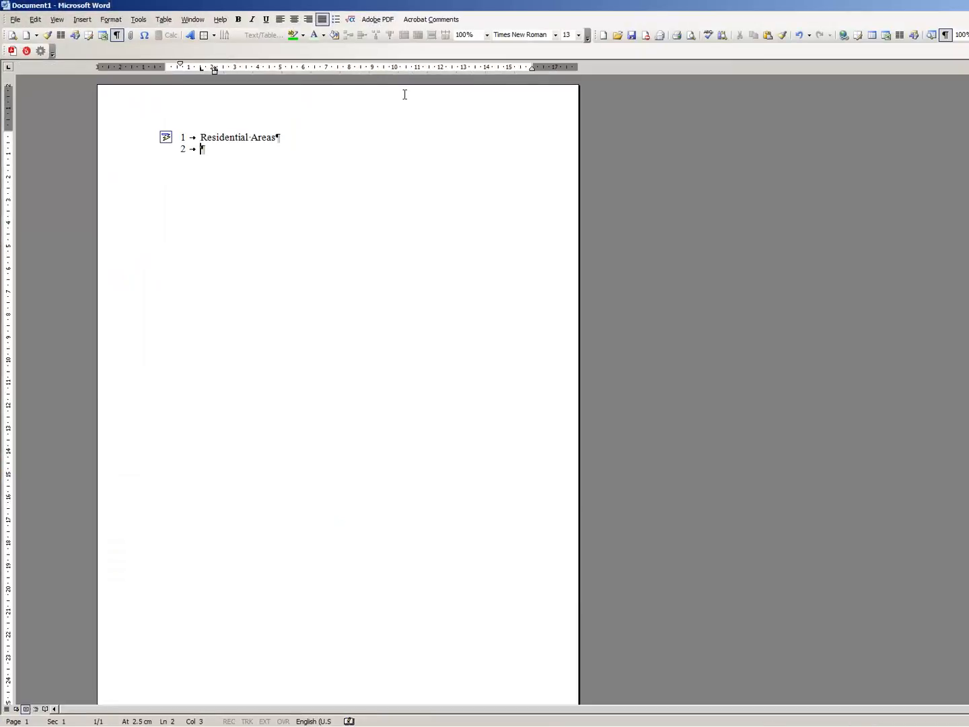
pyautogui.write('Public areas')
pyautogui.press('Return')
pyautogui.write('Parks and Recreation')
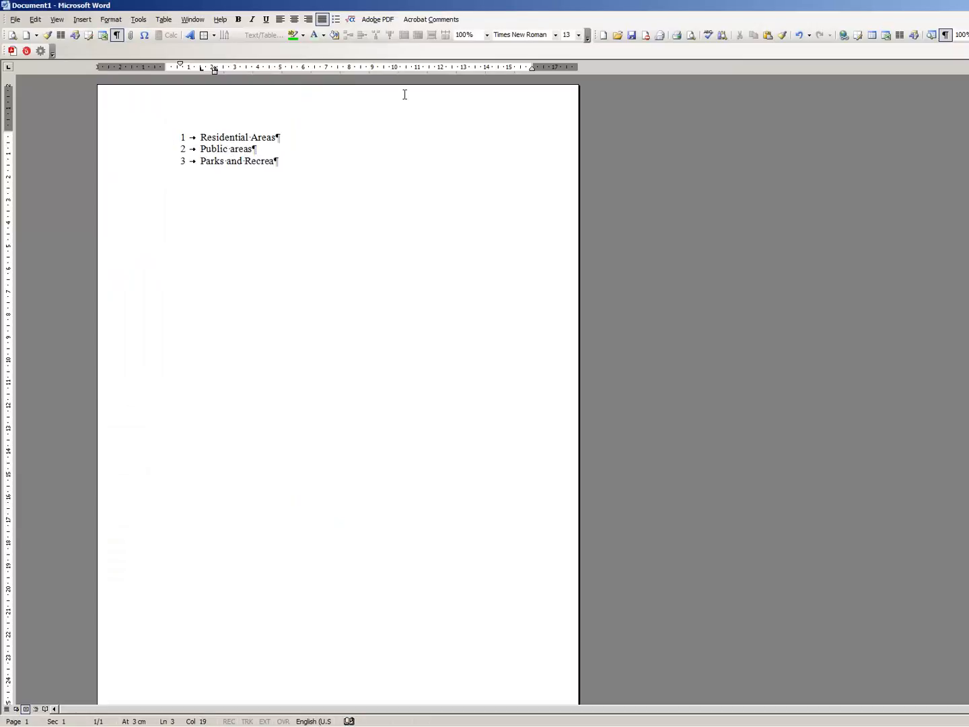
pyautogui.press('Return')
pyautogui.write('Production zone')
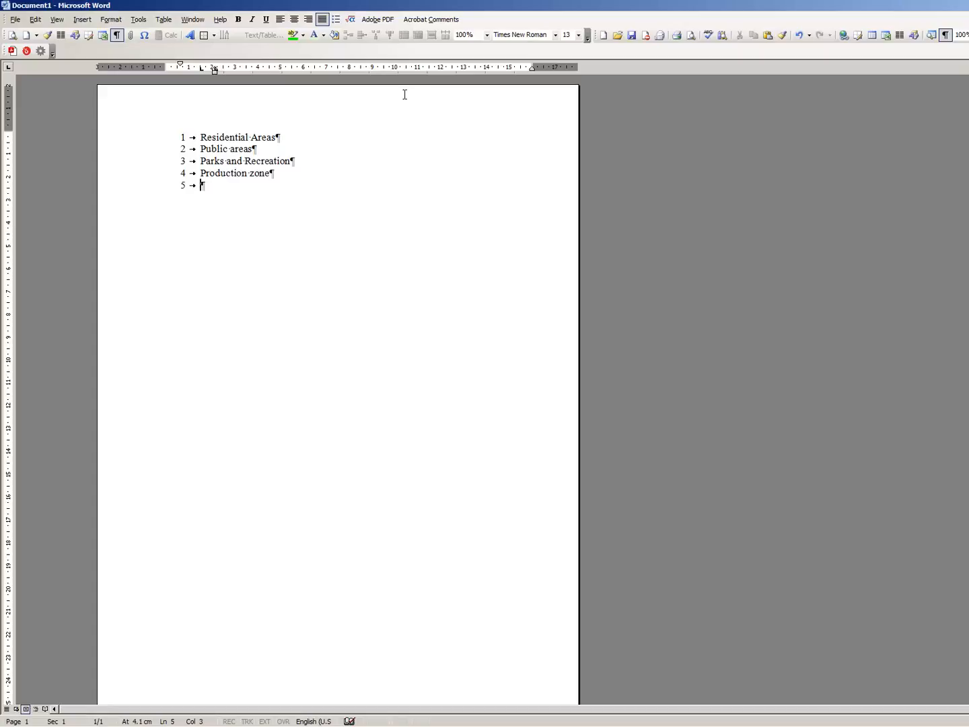
pyautogui.write('s Public Production zones')
pyautogui.press('Return')
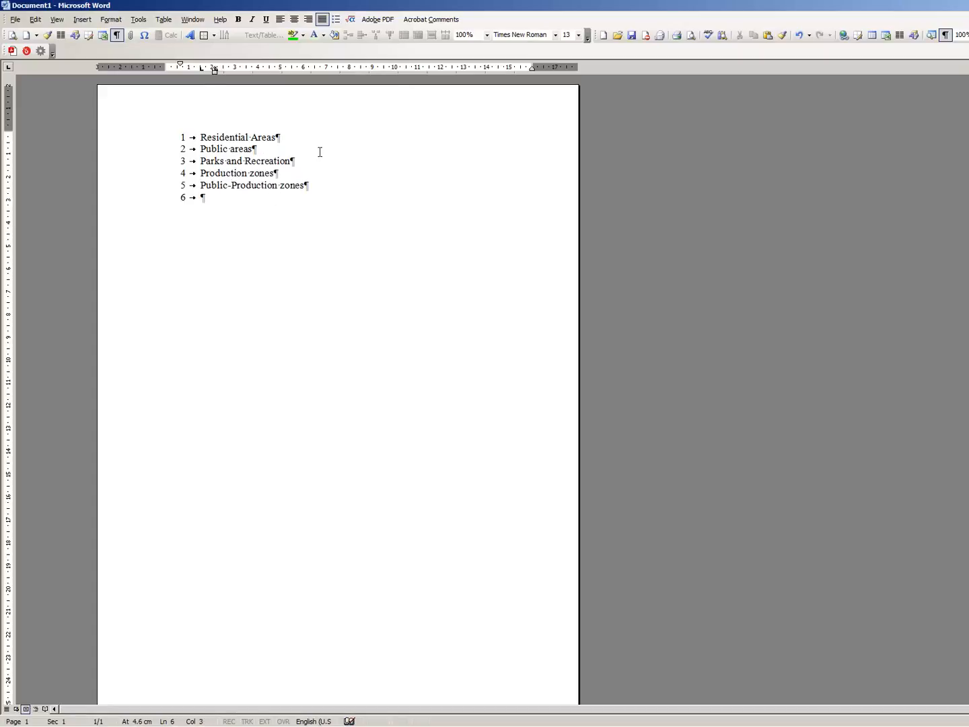
# Add items 6 to 9, Rivers, Green areas near rivers, Main roads and Auxiliary roads, and shrink the Word window over the map
pyautogui.write('Rivers and ')
pyautogui.write('Green areas near rive')
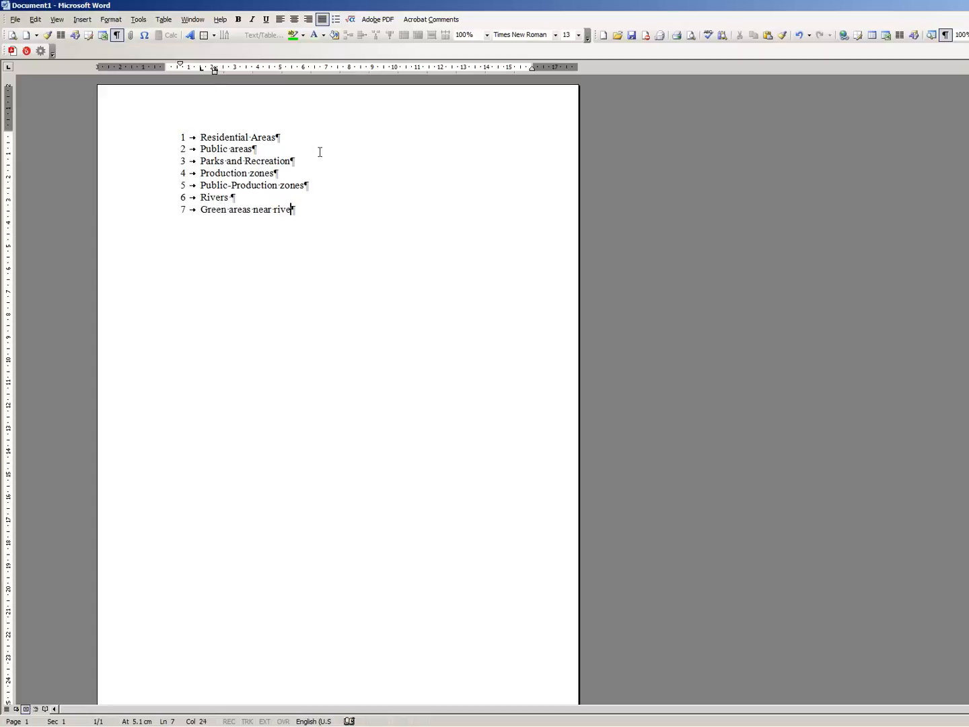
pyautogui.write('Public r')
pyautogui.hotkey('ctrl', 'BackSpace')
pyautogui.write('Main roads')
pyautogui.press('Return')
pyautogui.write('Auxilli')
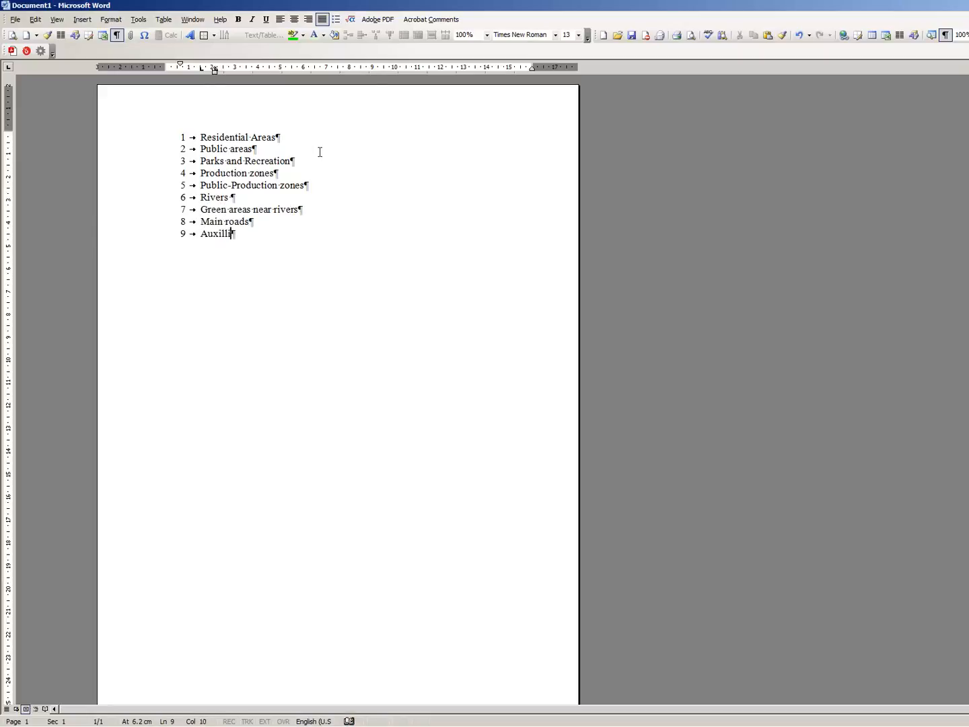
pyautogui.press('BackSpace')
pyautogui.press('BackSpace')
pyautogui.write('iary roads')
pyautogui.click(313, 137)
pyautogui.doubleClick(294, 5)
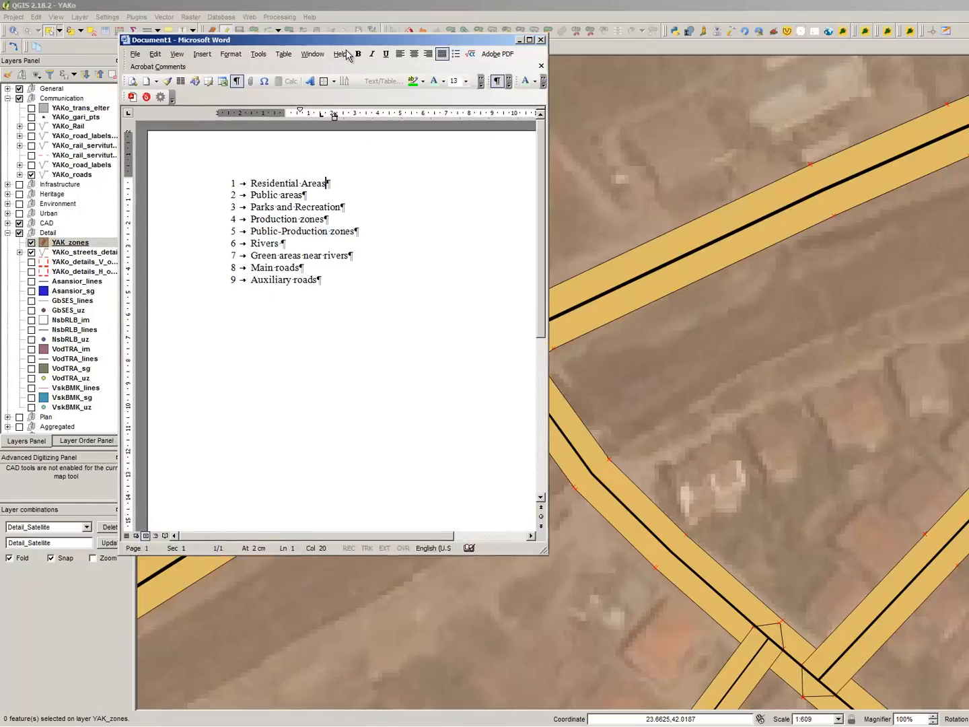
# Return to QGIS and style the YAK_zones layer as Categorized on the znameInt column, classifying its existing values
pyautogui.moveTo(349, 57); pyautogui.dragTo(0, 169)
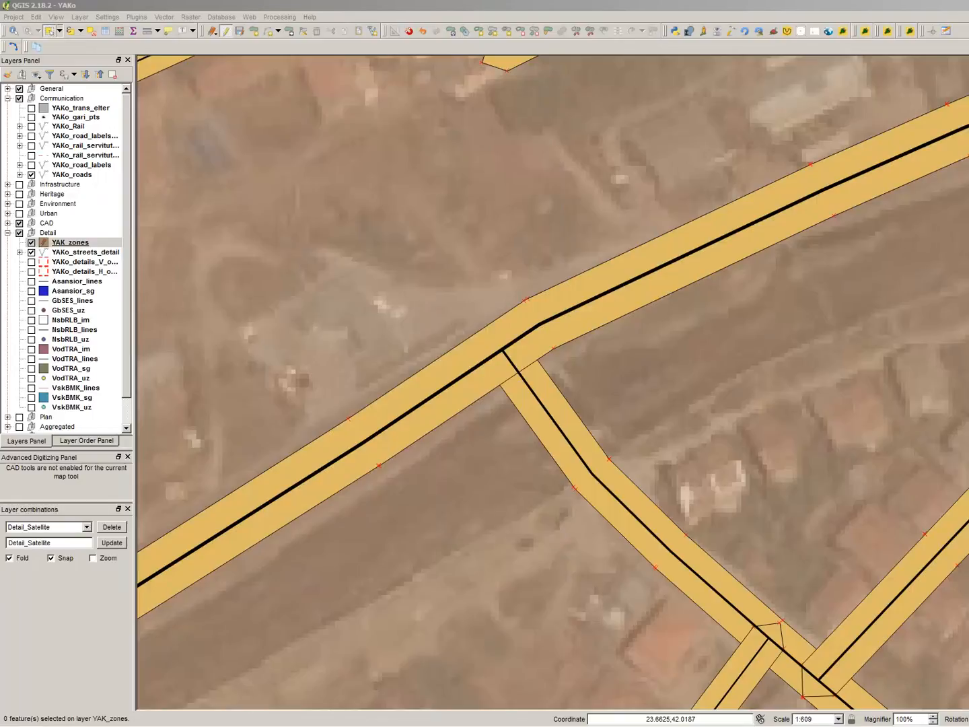
pyautogui.click(446, 394)
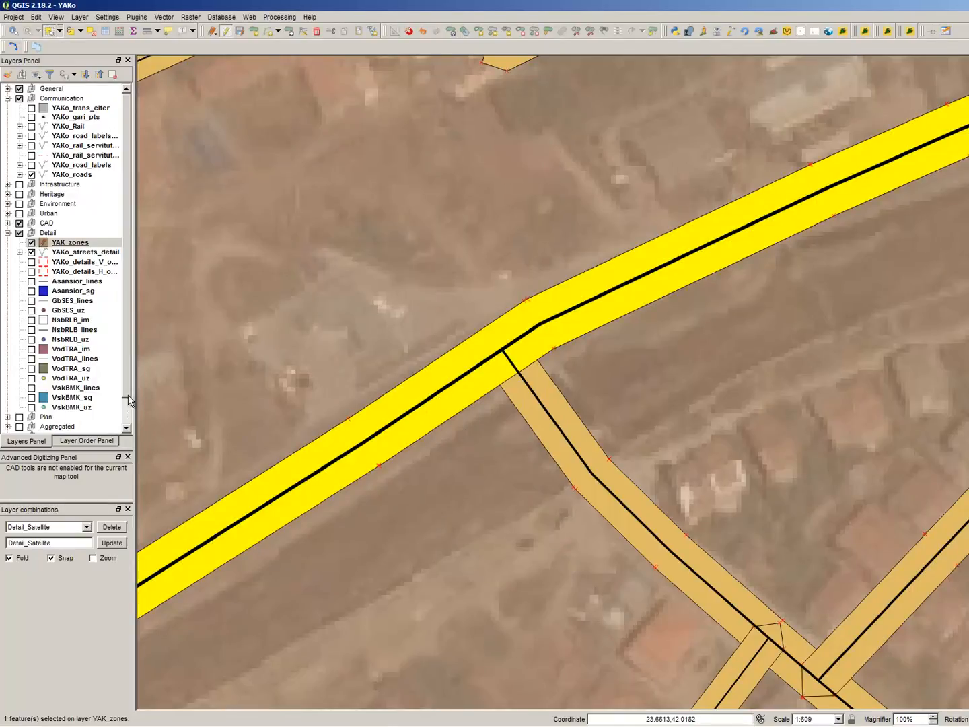
pyautogui.click(74, 249)
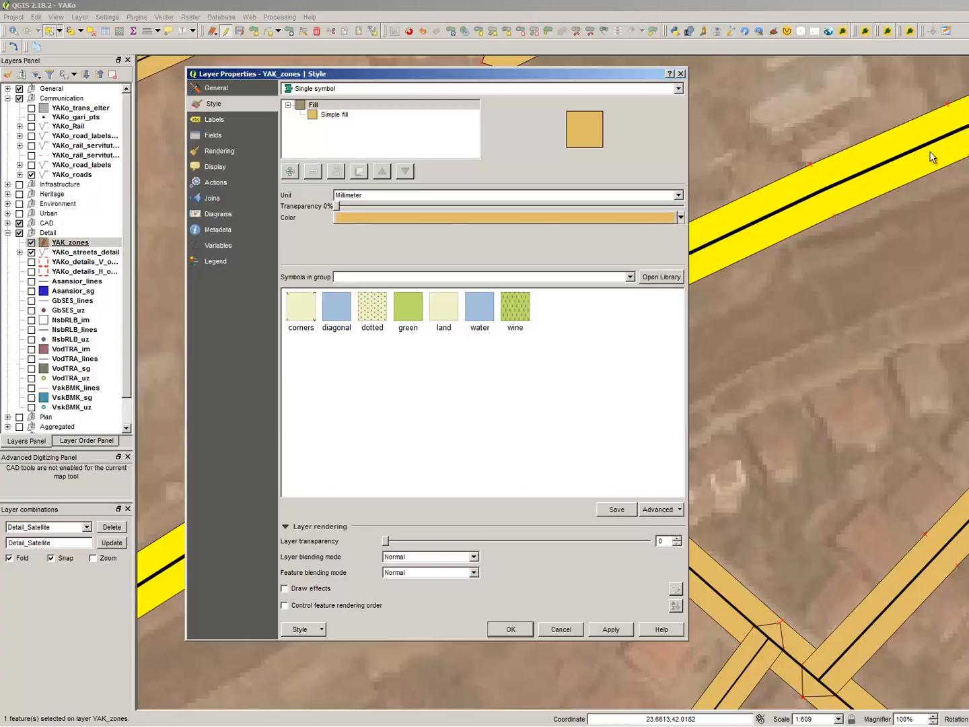
pyautogui.click(406, 91)
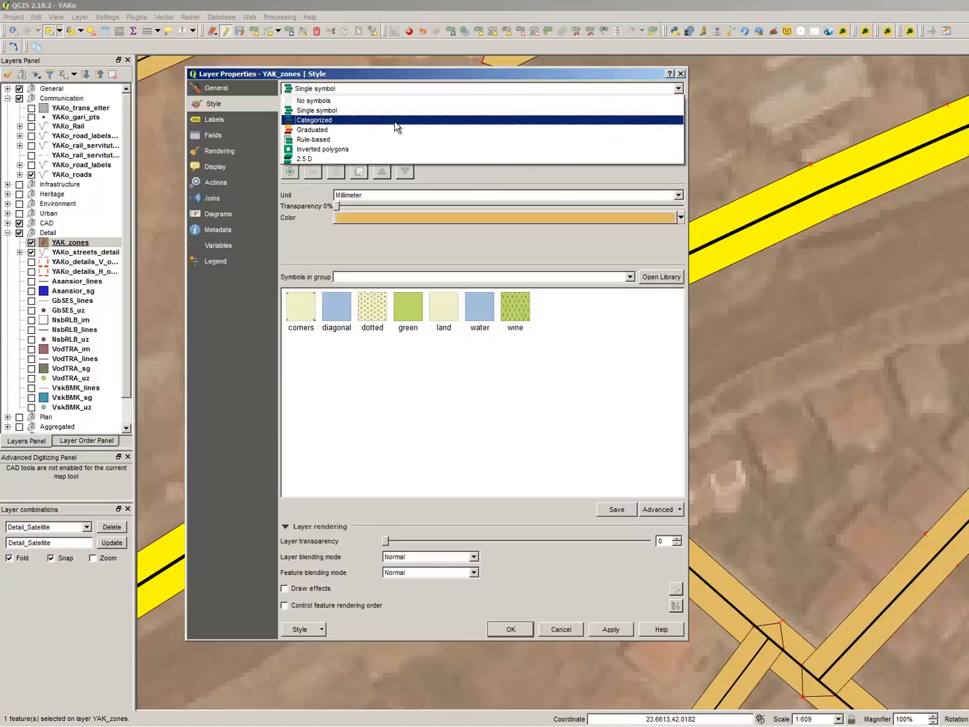
pyautogui.click(390, 121)
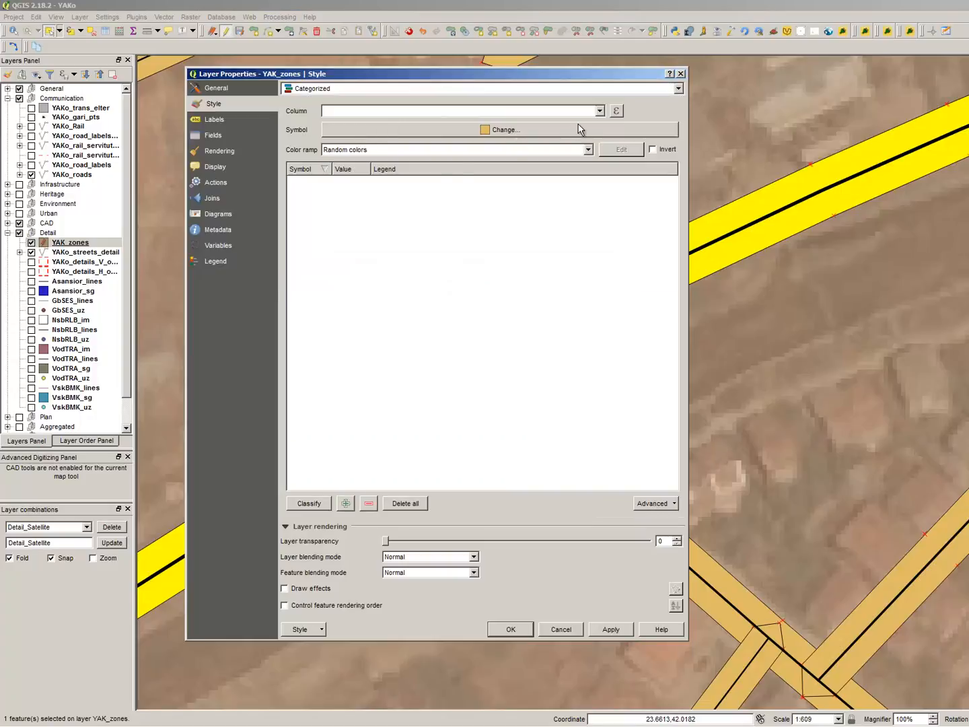
pyautogui.click(599, 111)
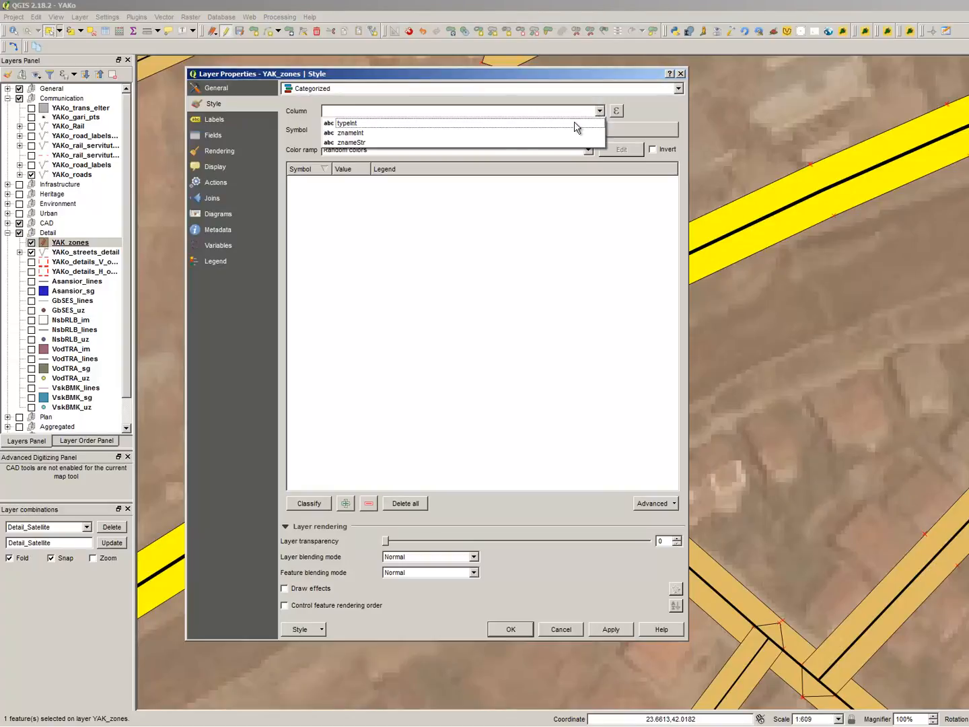
pyautogui.click(517, 134)
pyautogui.click(305, 504)
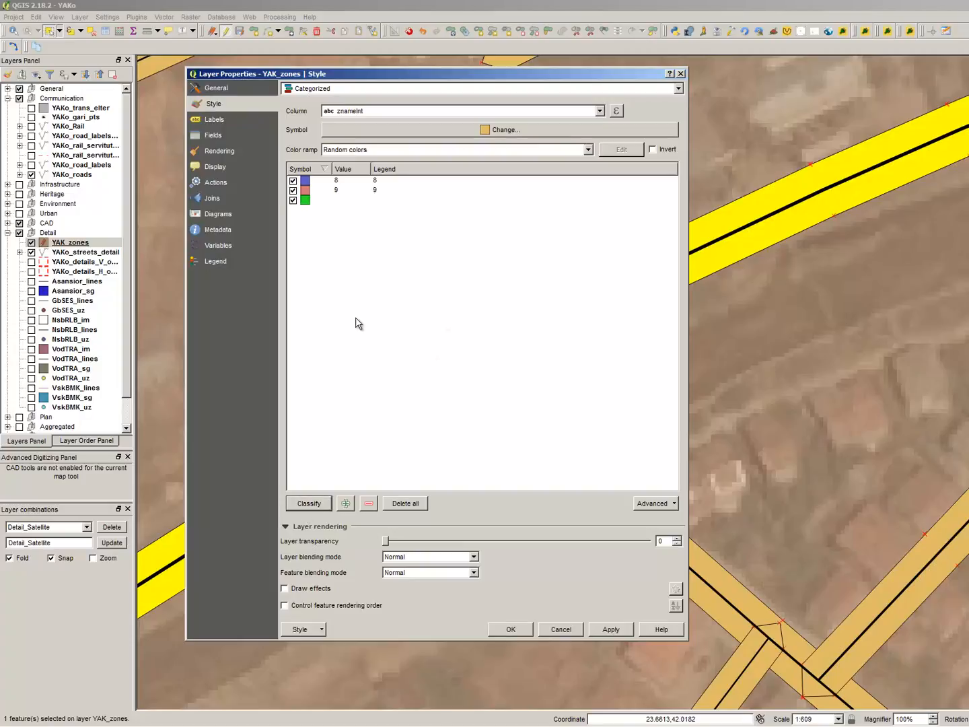
# Add seven empty categories to the YAK_zones classification
pyautogui.click(346, 504)
pyautogui.click(347, 504)
pyautogui.click(347, 504)
pyautogui.click(347, 505)
pyautogui.click(347, 505)
pyautogui.click(347, 504)
pyautogui.click(347, 504)
# Set the values of the first three blank categories to 1, 2 and 3
pyautogui.click(336, 200)
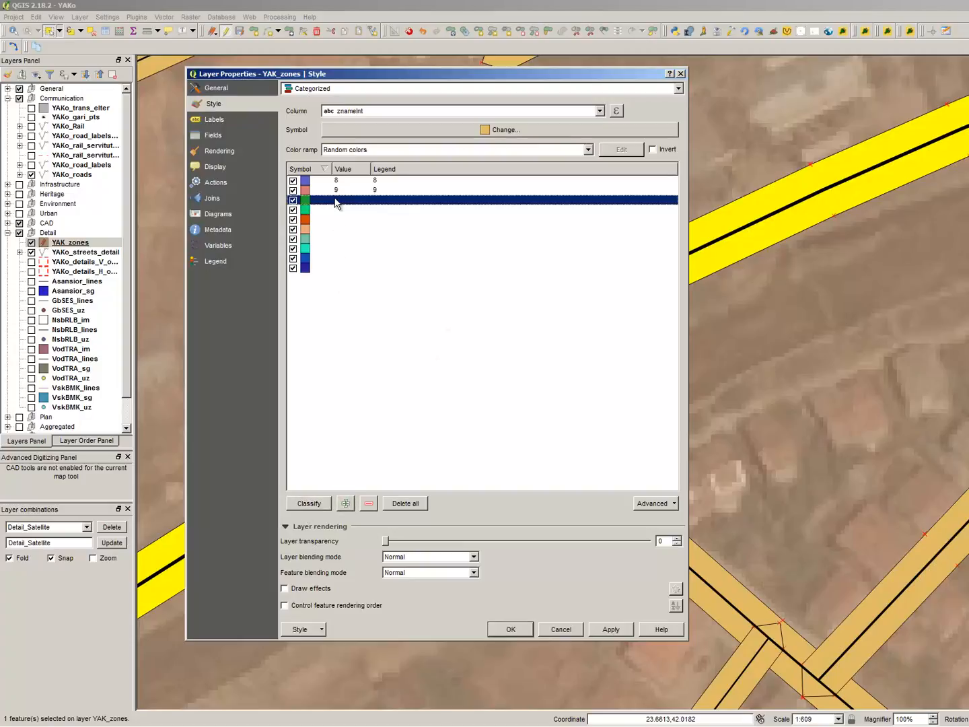
pyautogui.doubleClick(336, 199)
pyautogui.write('1')
pyautogui.doubleClick(341, 209)
pyautogui.write('2')
pyautogui.click(341, 227)
pyautogui.doubleClick(337, 222)
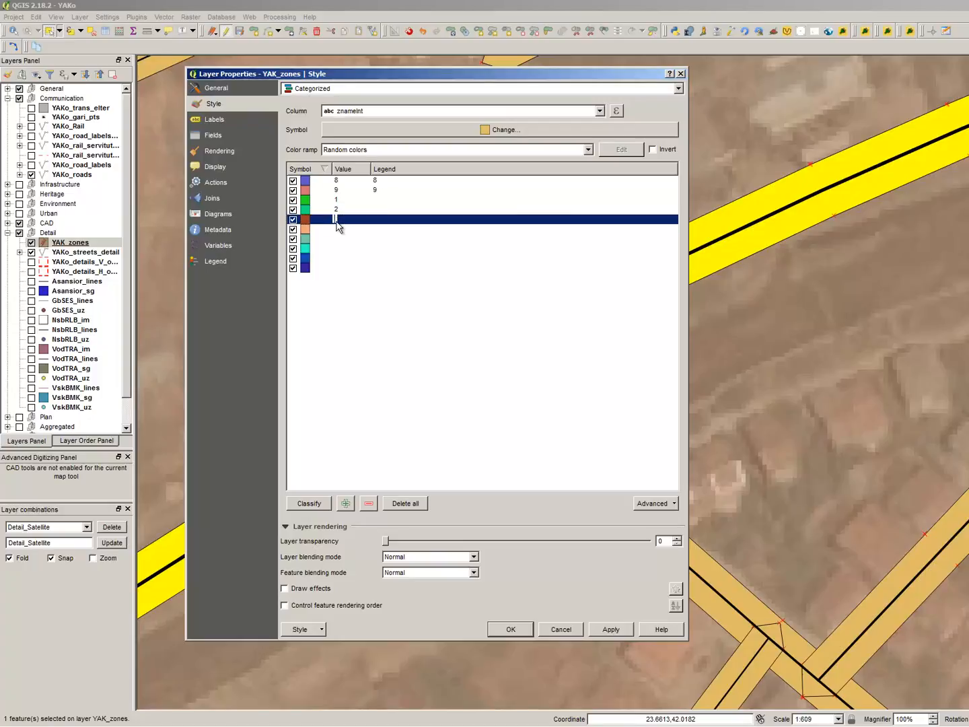
pyautogui.write('3')
# Set the next four blank categories' values to 4, 5, 6 and 7, and remove the leftover blank category
pyautogui.doubleClick(338, 228)
pyautogui.write('4')
pyautogui.doubleClick(339, 239)
pyautogui.write('5')
pyautogui.doubleClick(341, 248)
pyautogui.write('6')
pyautogui.click(342, 257)
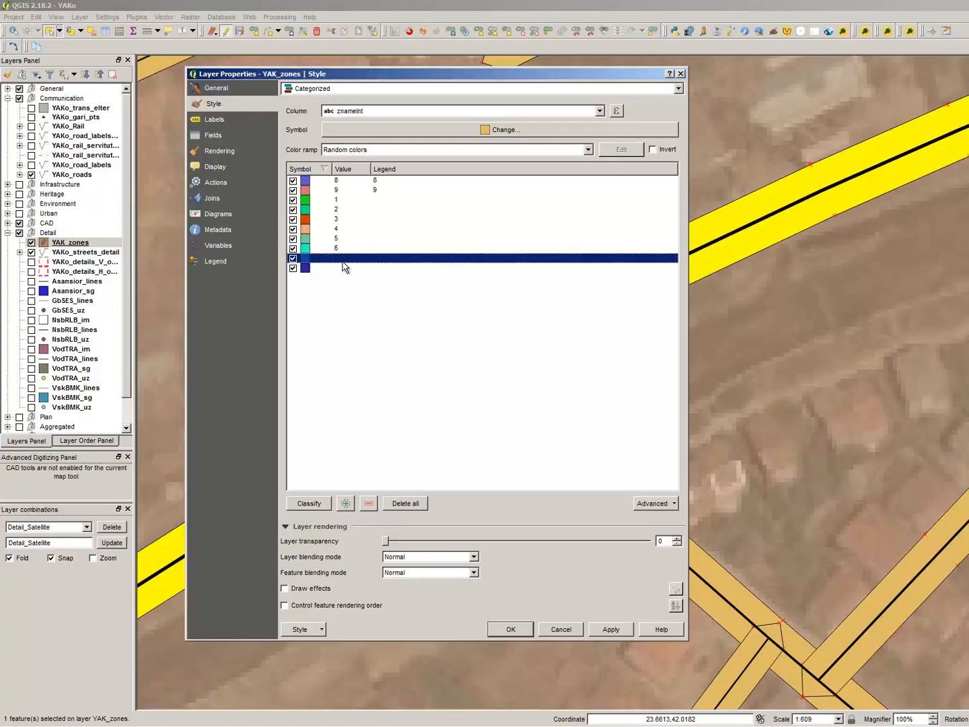
pyautogui.doubleClick(342, 258)
pyautogui.write('7')
pyautogui.click(340, 269)
pyautogui.click(369, 503)
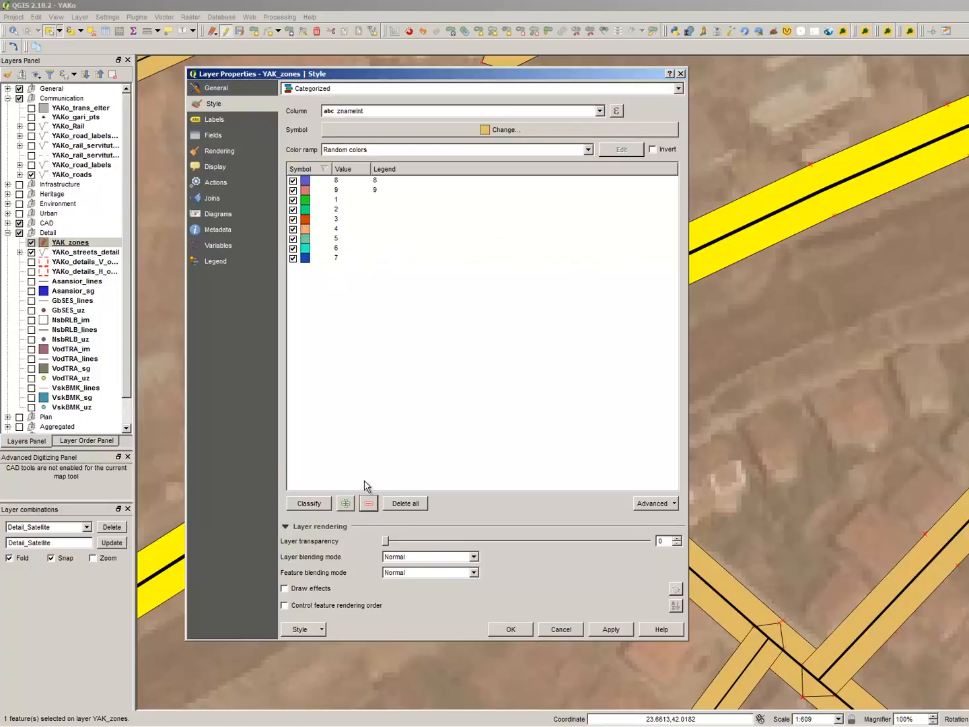
# Move categories 1 to 7 above categories 8 and 9 so the values are in ascending order
pyautogui.click(340, 258)
pyautogui.keyDown('shift'); pyautogui.click(342, 200); pyautogui.keyUp('shift')
pyautogui.click(348, 198)
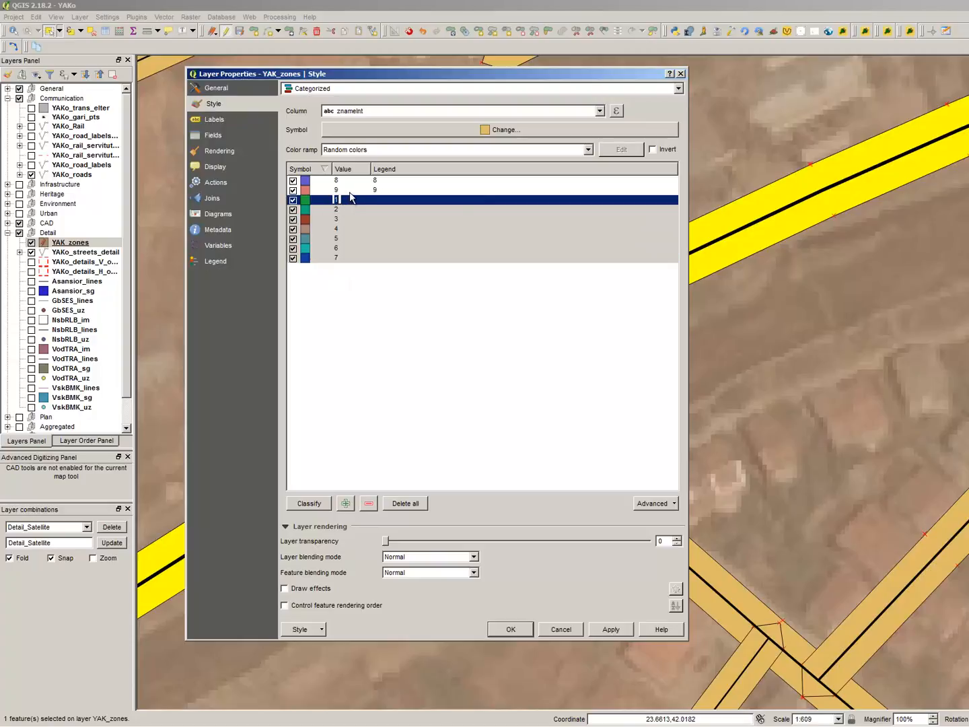
pyautogui.click(341, 261)
pyautogui.keyDown('shift'); pyautogui.click(342, 199); pyautogui.keyUp('shift')
pyautogui.moveTo(343, 202); pyautogui.dragTo(378, 182)
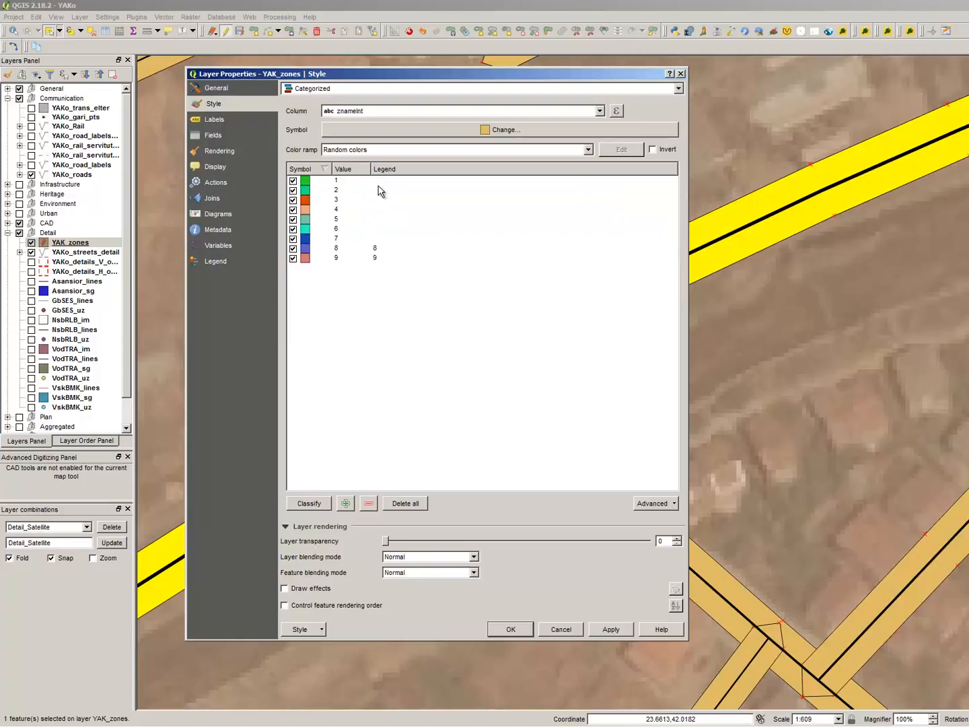
pyautogui.click(367, 239)
# Copy the first zone name from the Word list and set category 1's legend to Residential Areas, without the number
pyautogui.click(383, 183)
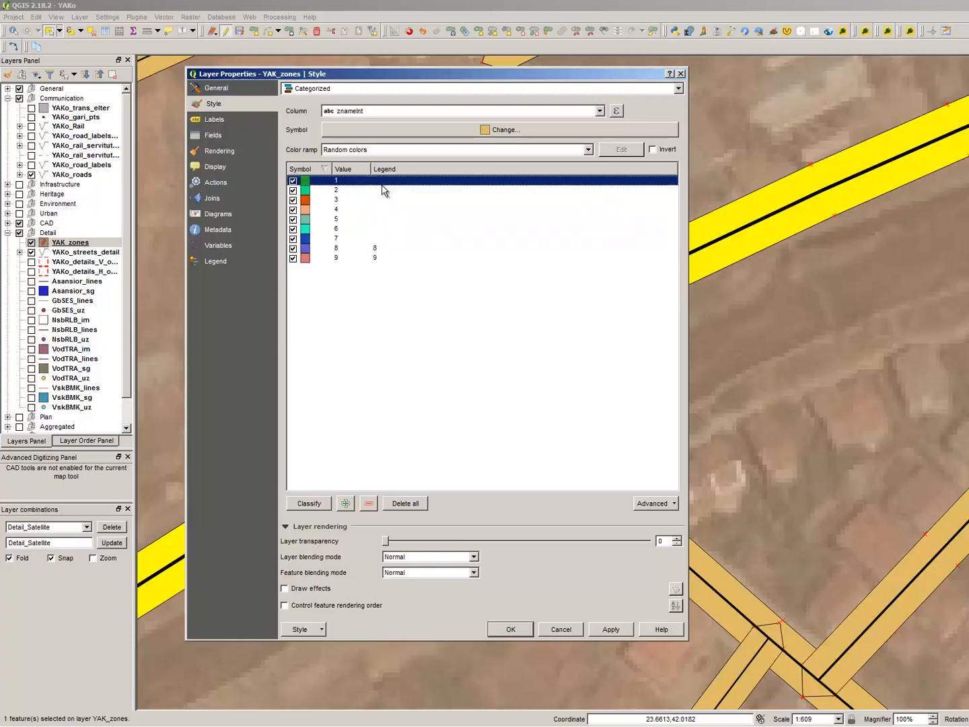
pyautogui.click(383, 184)
pyautogui.hotkey('alt', 'Tab')
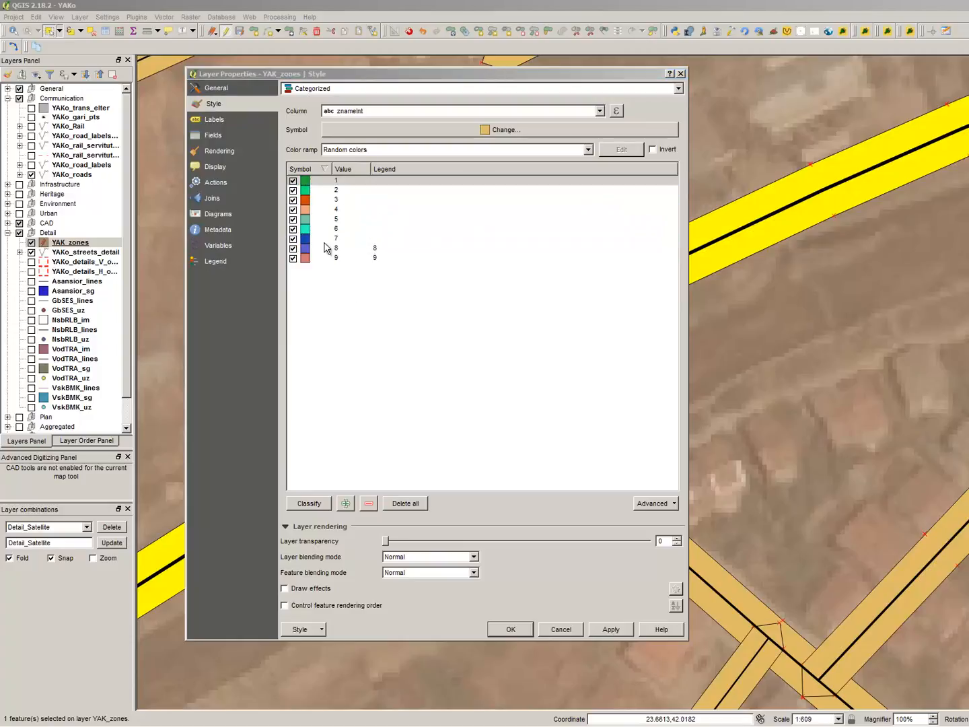
pyautogui.click(377, 195)
pyautogui.doubleClick(380, 182)
pyautogui.write('1\tResidential Areas')
pyautogui.hotkey('alt', 'Tab')
pyautogui.click(415, 180)
pyautogui.click(420, 179)
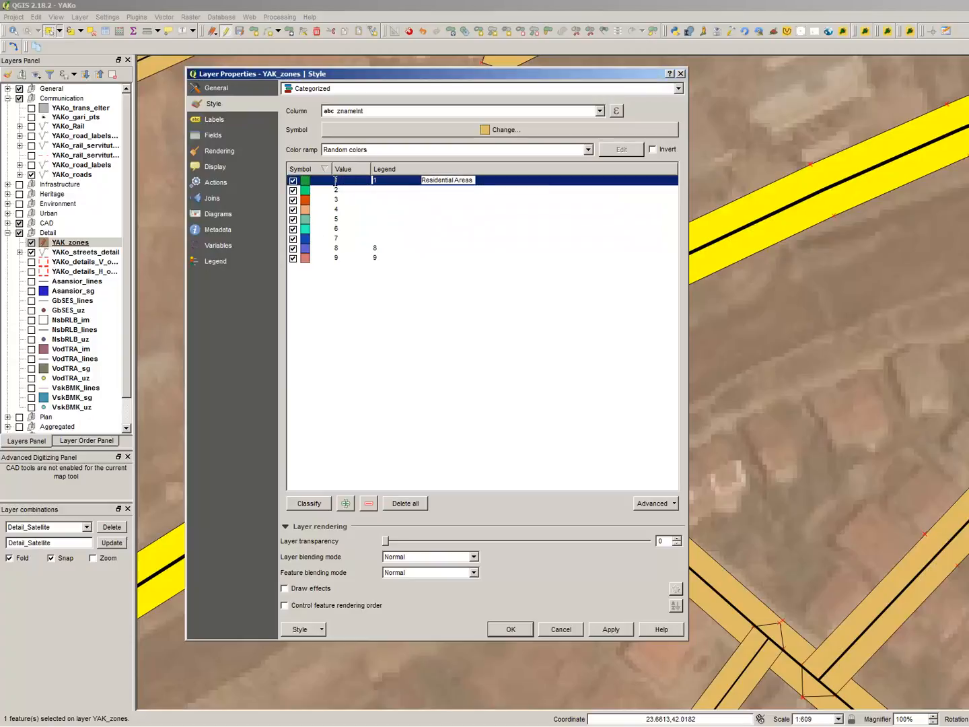
pyautogui.press('Delete')
# Set category 2's legend to Public areas, copied from the Word list without its number
pyautogui.hotkey('alt', 'Tab')
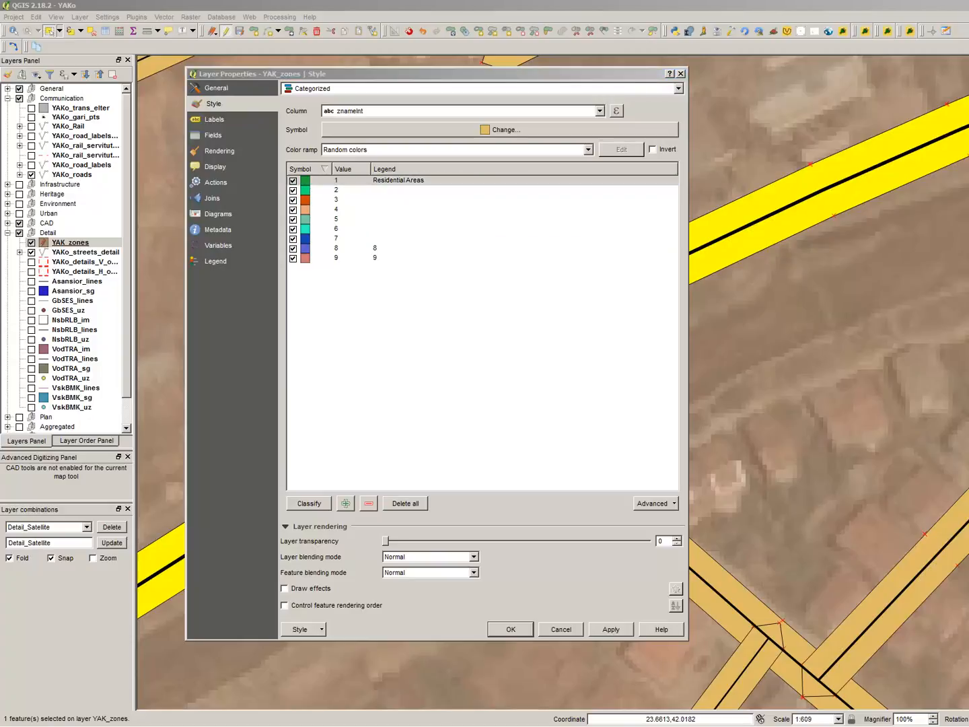
pyautogui.doubleClick(422, 191)
pyautogui.write('2\tPublic areas')
pyautogui.press('Delete')
# Set category 3's legend to Parks and Recreation, copied from the Word list without its number
pyautogui.hotkey('alt', 'Tab')
pyautogui.click(428, 200)
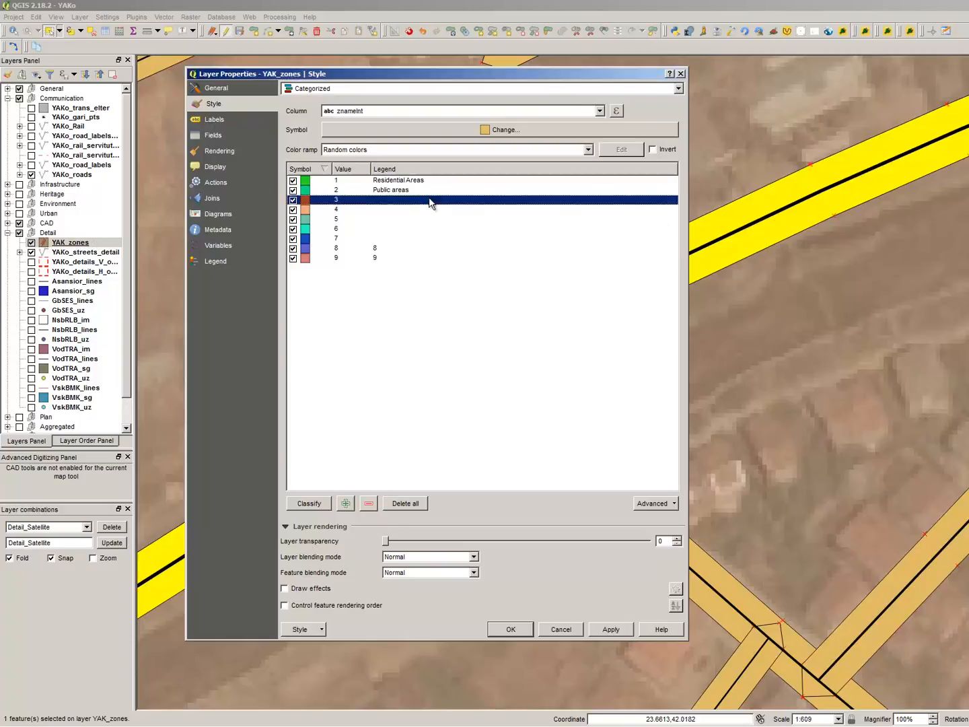
pyautogui.doubleClick(426, 198)
pyautogui.write('3\tParks and Recreation')
pyautogui.doubleClick(426, 199)
pyautogui.moveTo(421, 200); pyautogui.dragTo(340, 202)
pyautogui.press('Delete')
pyautogui.click(430, 258)
# Set category 4's legend to Production zones and category 5's legend to Public-Production zones
pyautogui.doubleClick(427, 209)
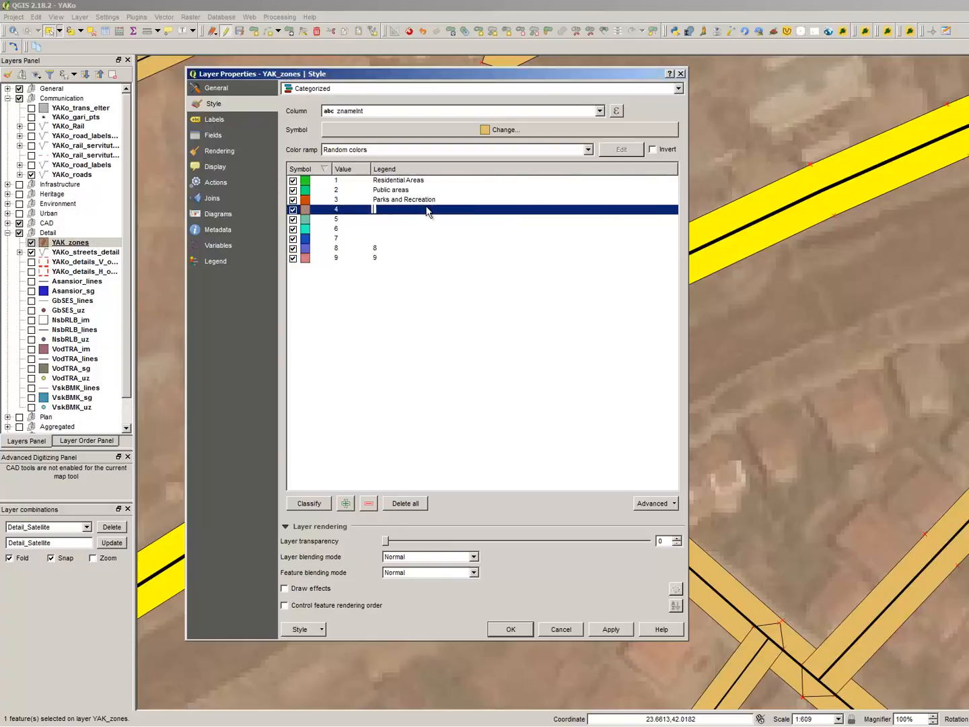
pyautogui.write('4\tProduction zones')
pyautogui.moveTo(420, 210); pyautogui.dragTo(293, 214)
pyautogui.press('Delete')
pyautogui.hotkey('alt', 'Tab')
pyautogui.doubleClick(396, 219)
pyautogui.write('Public-Production zones')
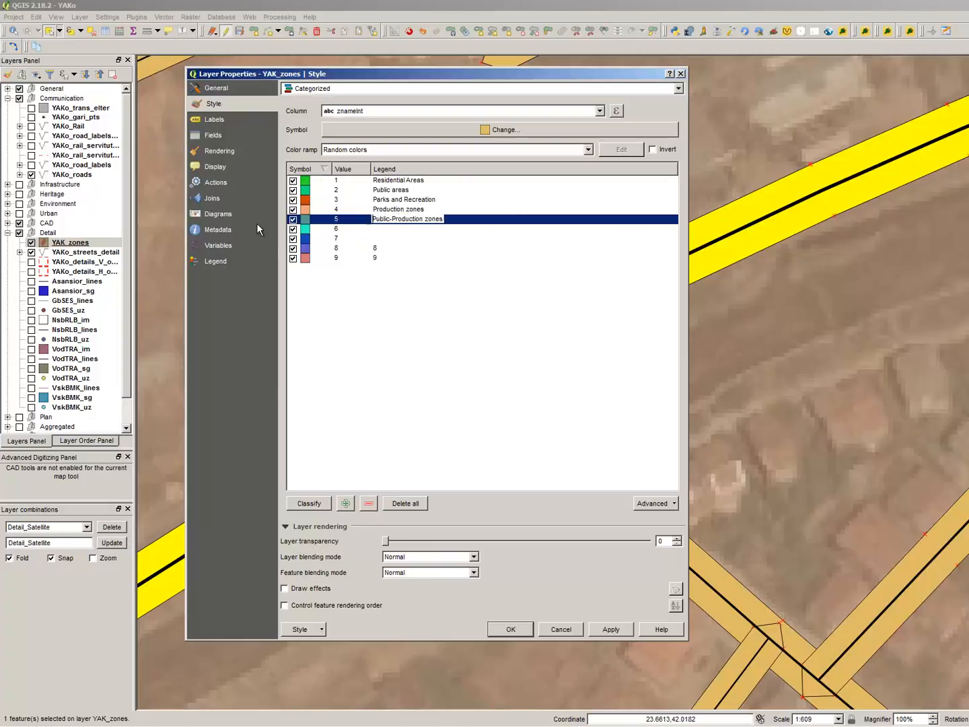
# Set category 6's legend to Rivers and category 7's legend to Green areas near rivers
pyautogui.hotkey('alt', 'Tab')
pyautogui.doubleClick(427, 229)
pyautogui.write('Rivers')
pyautogui.hotkey('alt', 'Tab')
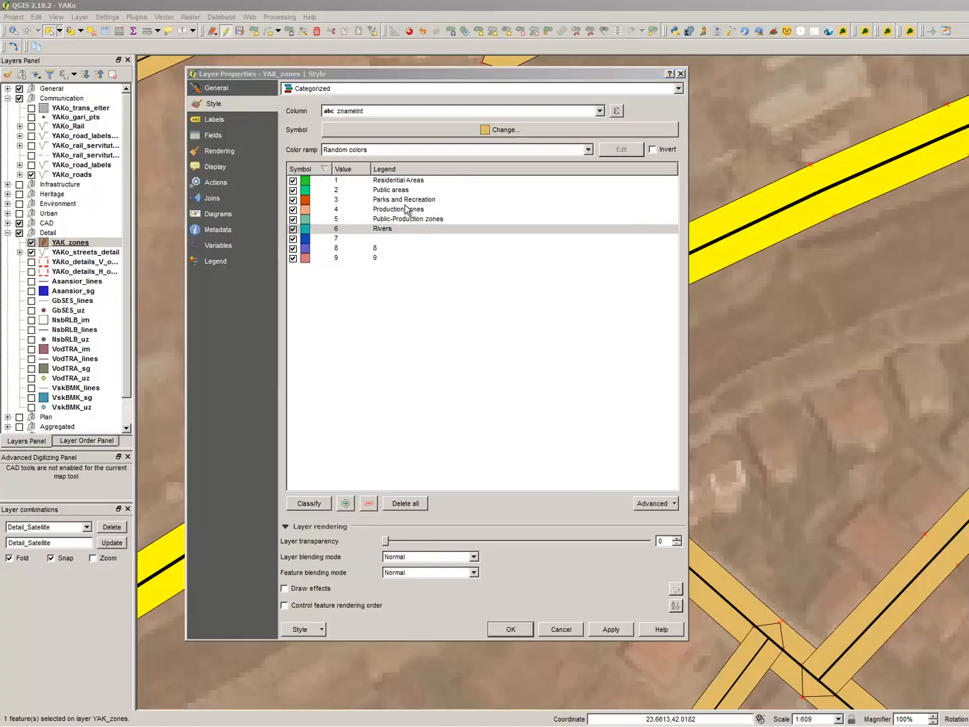
pyautogui.doubleClick(424, 238)
pyautogui.write('Green areas near rivers')
# Replace category 8's legend with Main roads, copied from the Word list without its number
pyautogui.hotkey('alt', 'Tab')
pyautogui.doubleClick(422, 247)
pyautogui.write('Main roads')
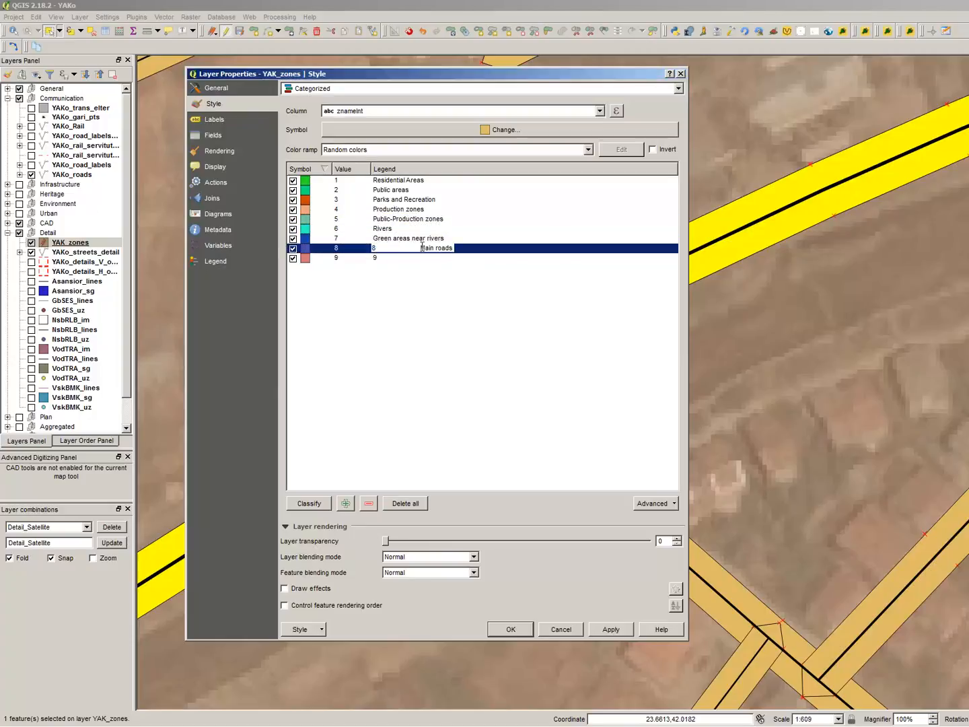
pyautogui.moveTo(420, 248); pyautogui.dragTo(361, 248)
pyautogui.press('Delete')
# Replace category 9's legend with Auxiliary roads, copied from the Word list without its number
pyautogui.hotkey('alt', 'Tab')
pyautogui.doubleClick(403, 257)
pyautogui.write('9\tAuxiliary roads')
pyautogui.moveTo(421, 259); pyautogui.dragTo(363, 259)
pyautogui.press('Delete')
pyautogui.click(339, 312)
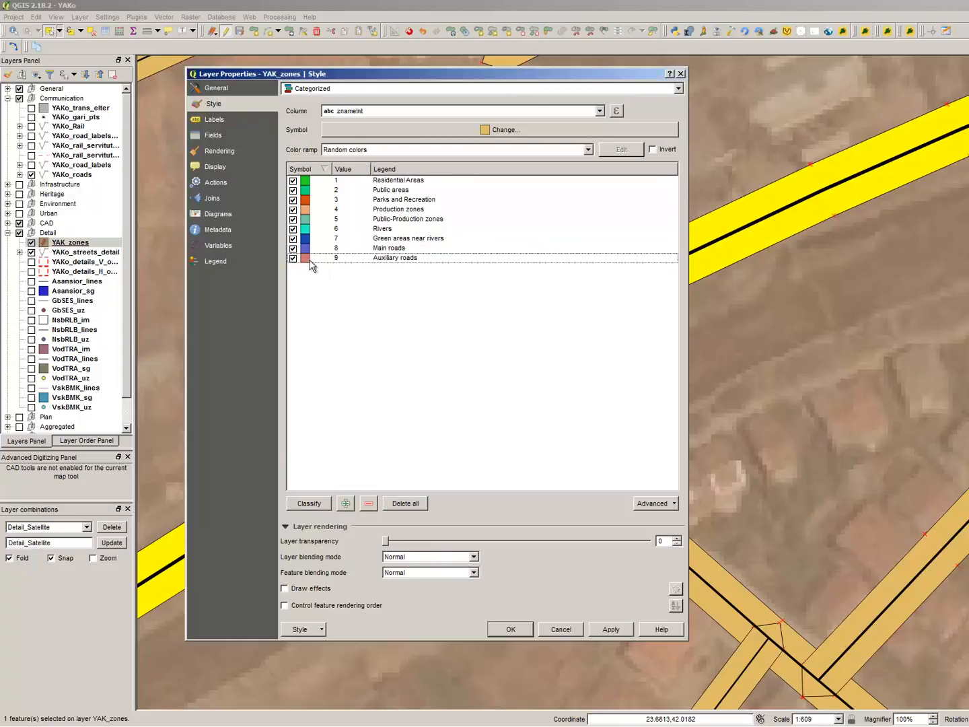
# Give the Auxiliary roads category a light grey #a0a0a0 fill and remove its outline
pyautogui.doubleClick(308, 259)
pyautogui.click(691, 222)
pyautogui.click(592, 437)
pyautogui.click(408, 265)
pyautogui.moveTo(720, 257); pyautogui.dragTo(679, 266)
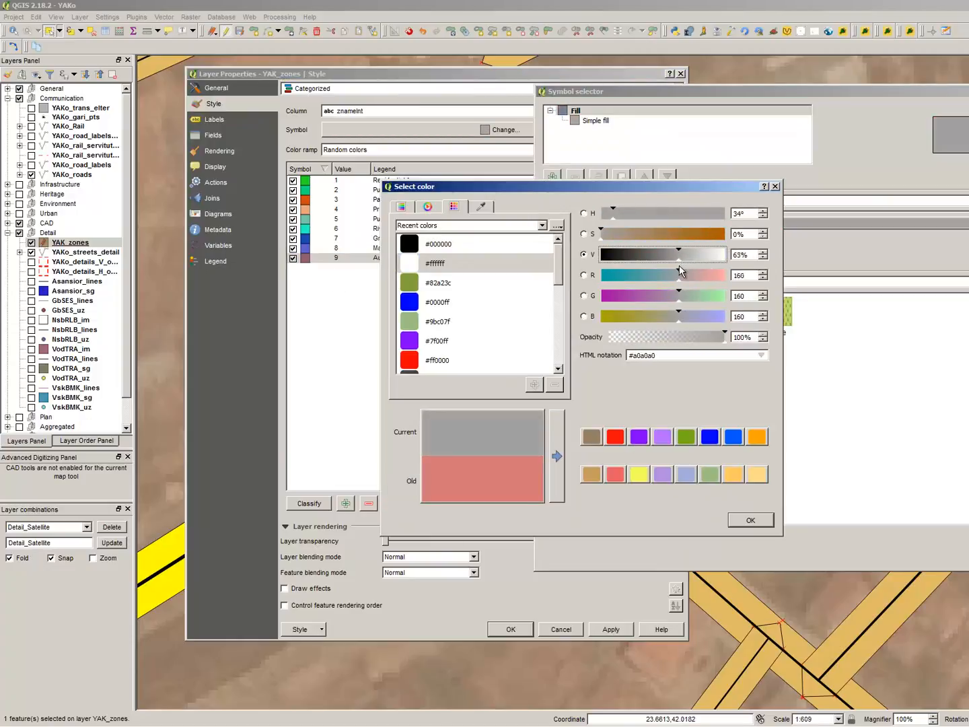
pyautogui.click(762, 523)
pyautogui.click(597, 121)
pyautogui.click(645, 281)
pyautogui.click(645, 292)
pyautogui.press('Return')
# Give the Main roads category a dark grey #6e6e6e fill and remove its outline
pyautogui.click(309, 248)
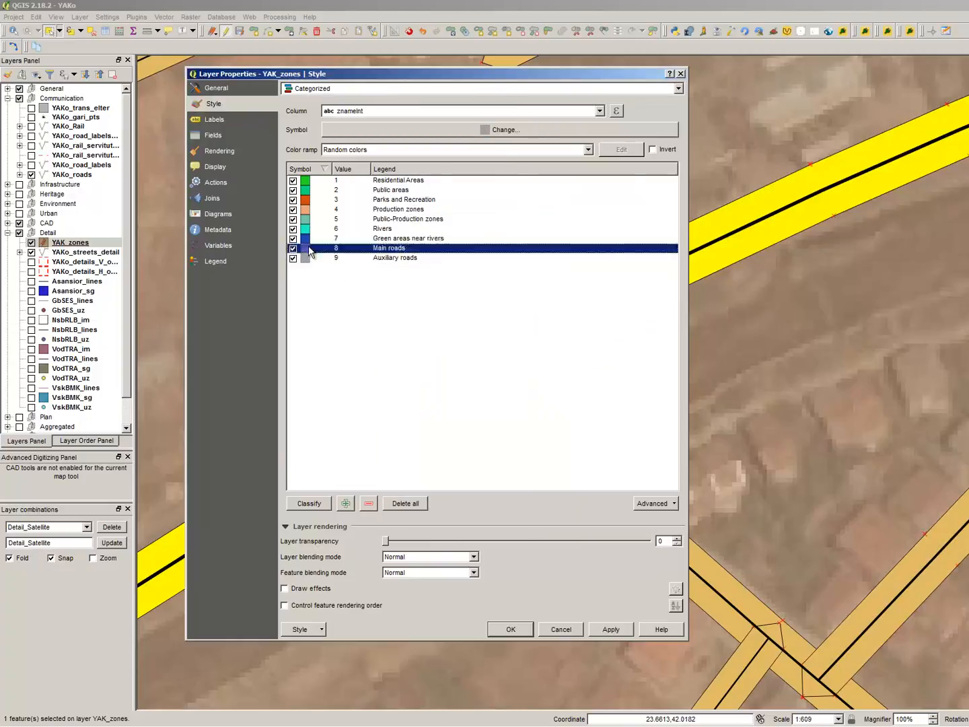
pyautogui.doubleClick(309, 247)
pyautogui.click(596, 121)
pyautogui.click(694, 222)
pyautogui.click(434, 245)
pyautogui.moveTo(680, 260); pyautogui.dragTo(650, 259)
pyautogui.click(752, 520)
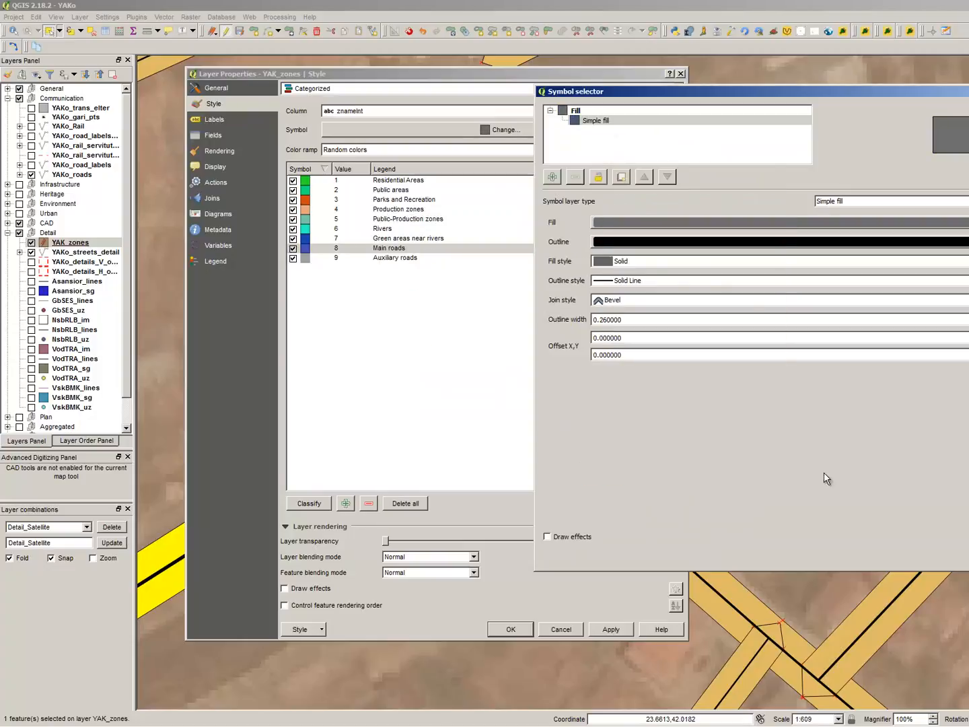
pyautogui.click(643, 282)
pyautogui.click(637, 298)
pyautogui.press('Return')
# Set the Residential Areas category's symbol color to brown #948062
pyautogui.doubleClick(307, 181)
pyautogui.click(693, 223)
pyautogui.click(596, 437)
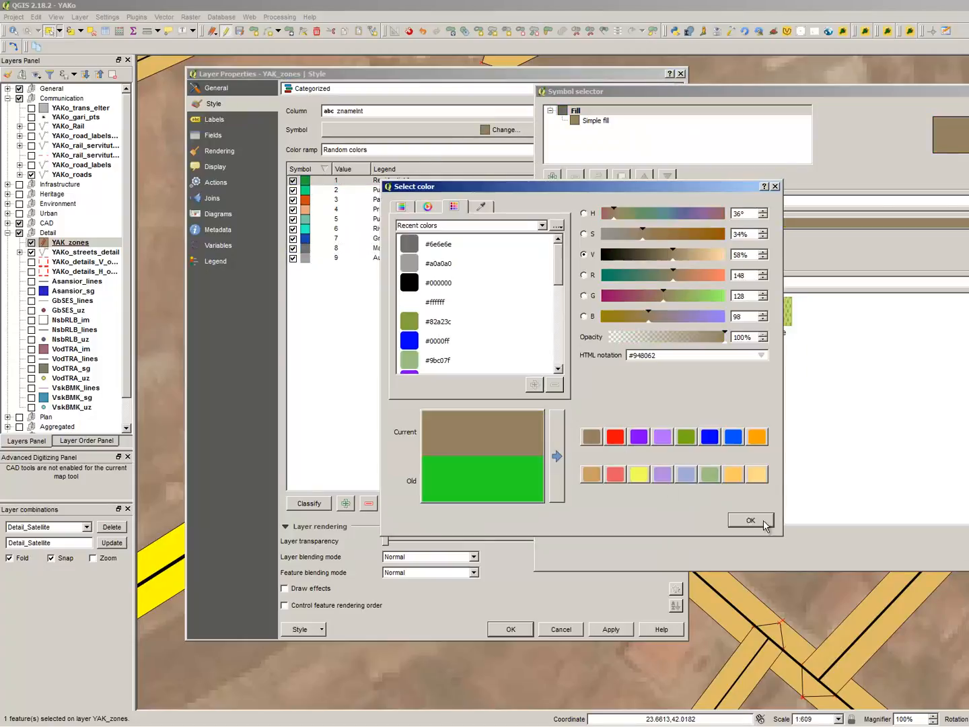
pyautogui.click(764, 522)
pyautogui.press('Return')
# Set the Public areas category's symbol color to light red #e75d66
pyautogui.doubleClick(306, 190)
pyautogui.click(691, 223)
pyautogui.click(615, 473)
pyautogui.click(751, 519)
pyautogui.press('Return')
# Set the Parks and Recreation category's symbol color to light green #9bc07f
pyautogui.doubleClick(306, 199)
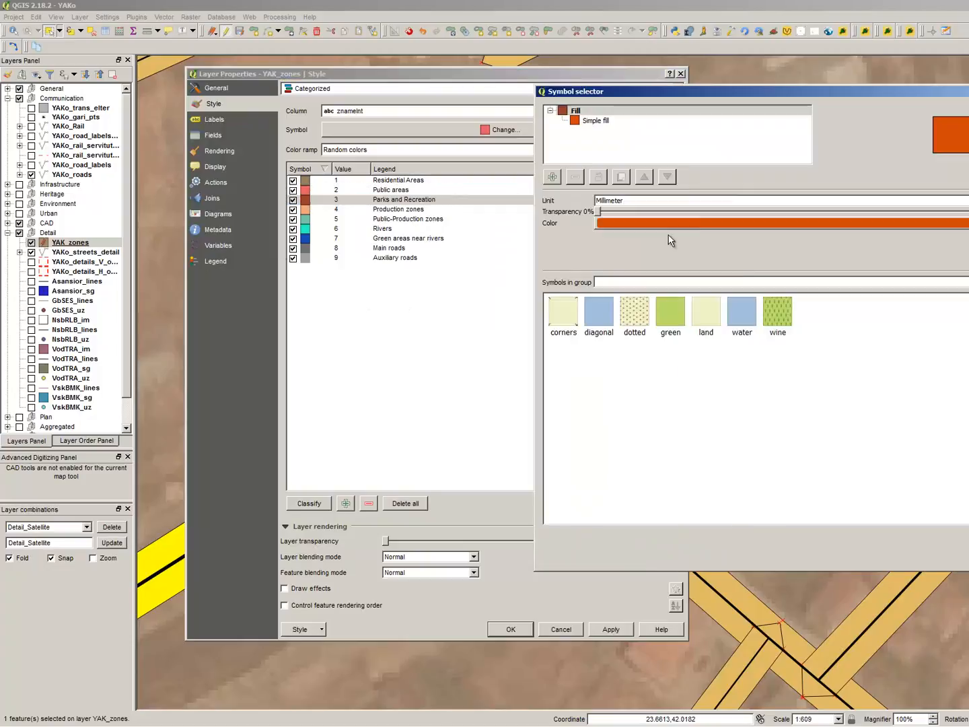
pyautogui.click(676, 223)
pyautogui.moveTo(564, 187); pyautogui.dragTo(652, 207)
pyautogui.click(797, 494)
pyautogui.click(841, 539)
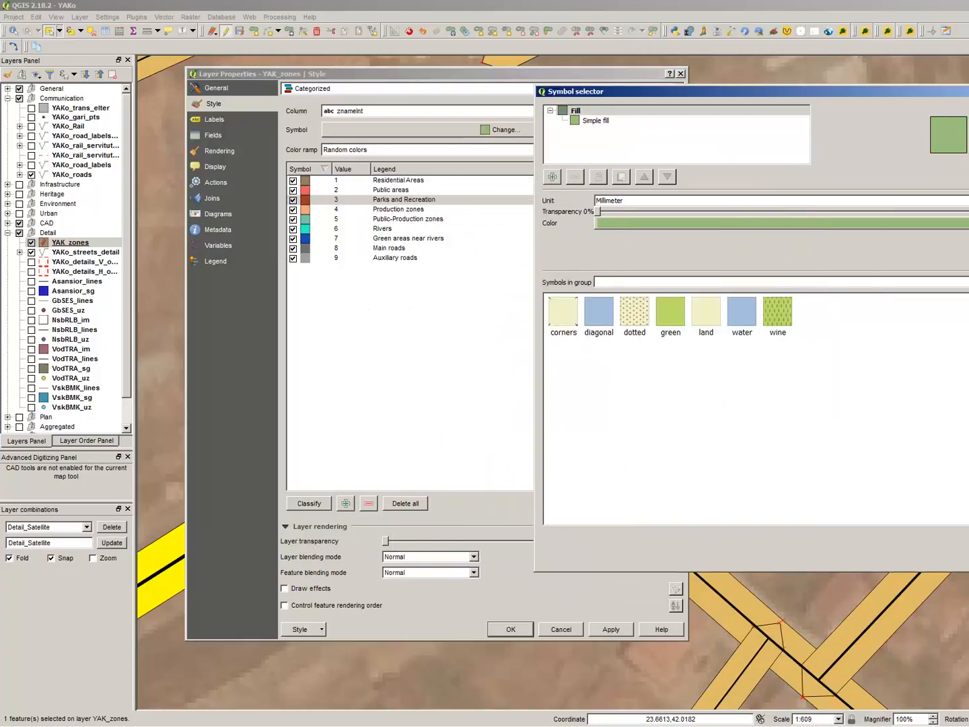
pyautogui.press('Return')
# Set the Production zones category's symbol color to light purple #b58be1
pyautogui.doubleClick(307, 208)
pyautogui.click(692, 223)
pyautogui.click(752, 494)
pyautogui.click(841, 539)
pyautogui.press('Return')
# Set the Public-Production zones category's symbol color to blue-violet #a290ff
pyautogui.doubleClick(307, 219)
pyautogui.click(691, 222)
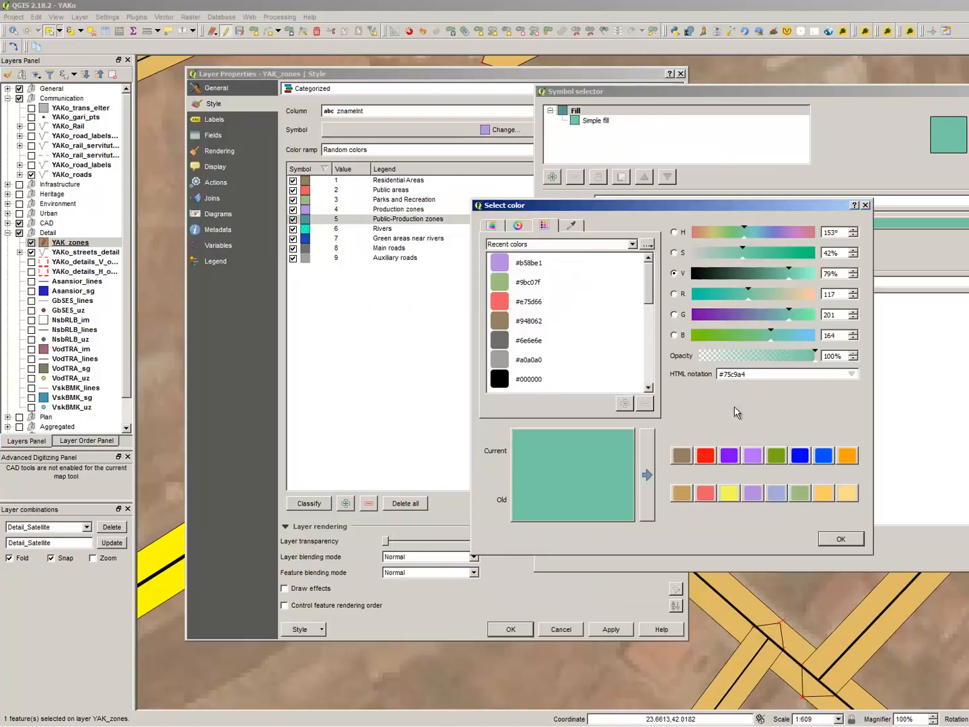
pyautogui.click(752, 457)
pyautogui.moveTo(749, 293); pyautogui.dragTo(775, 302)
pyautogui.press('Return')
pyautogui.click(966, 554)
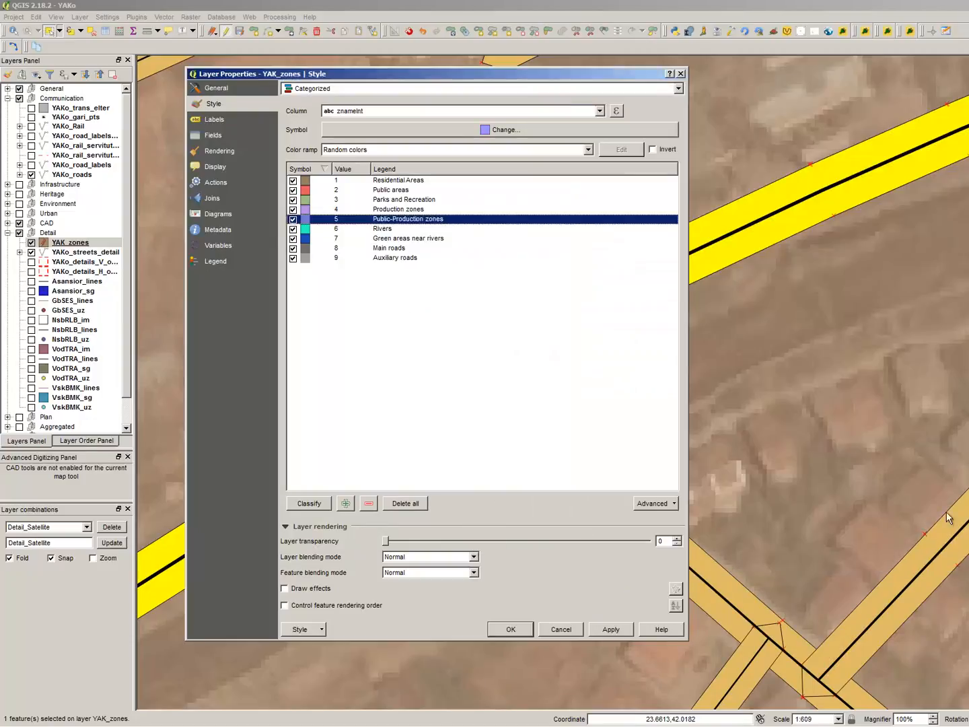
pyautogui.click(512, 326)
# Set the Rivers category's symbol color to blue #0055ff
pyautogui.doubleClick(307, 231)
pyautogui.click(734, 225)
pyautogui.click(731, 315)
pyautogui.click(840, 538)
pyautogui.click(966, 555)
pyautogui.click(512, 329)
# Set the Green areas near rivers category's symbol color to dark green #538812
pyautogui.doubleClick(306, 240)
pyautogui.click(895, 224)
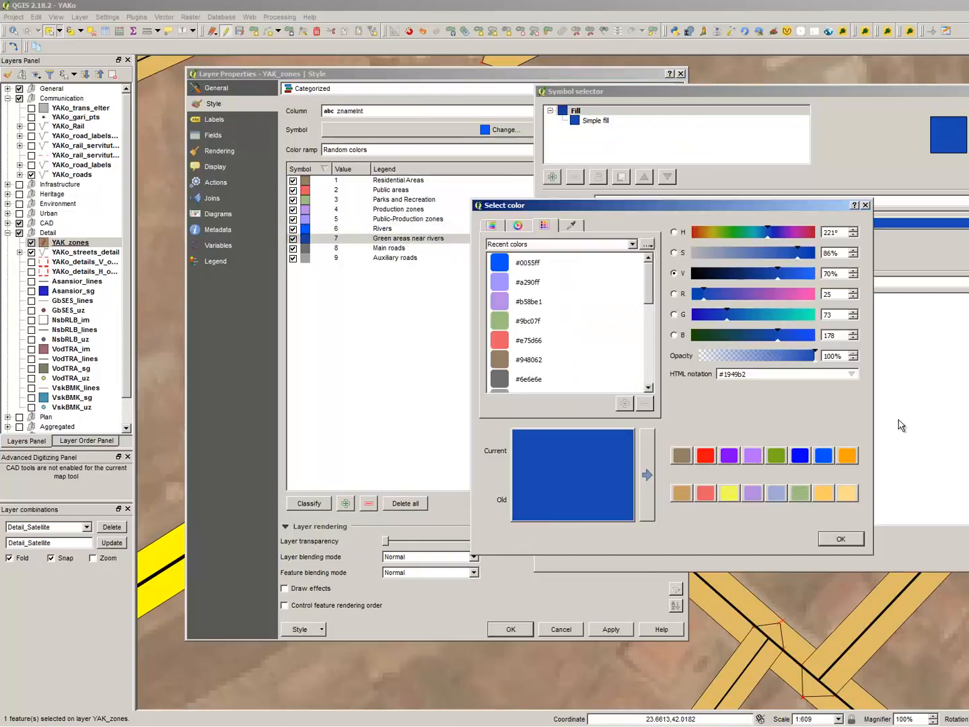
pyautogui.click(776, 456)
pyautogui.click(759, 273)
pyautogui.moveTo(734, 233); pyautogui.dragTo(724, 232)
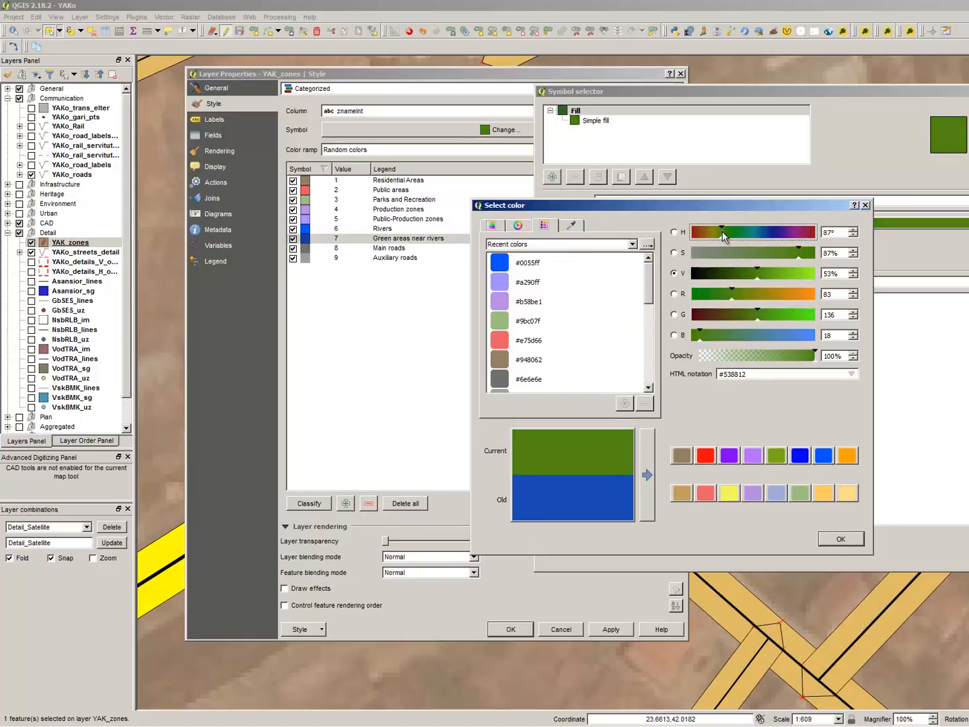
pyautogui.click(849, 537)
pyautogui.click(965, 555)
# Apply the categorized style to YAK_zones and clear the feature selection on the map
pyautogui.click(405, 209)
pyautogui.click(611, 631)
pyautogui.click(512, 630)
pyautogui.click(427, 356)
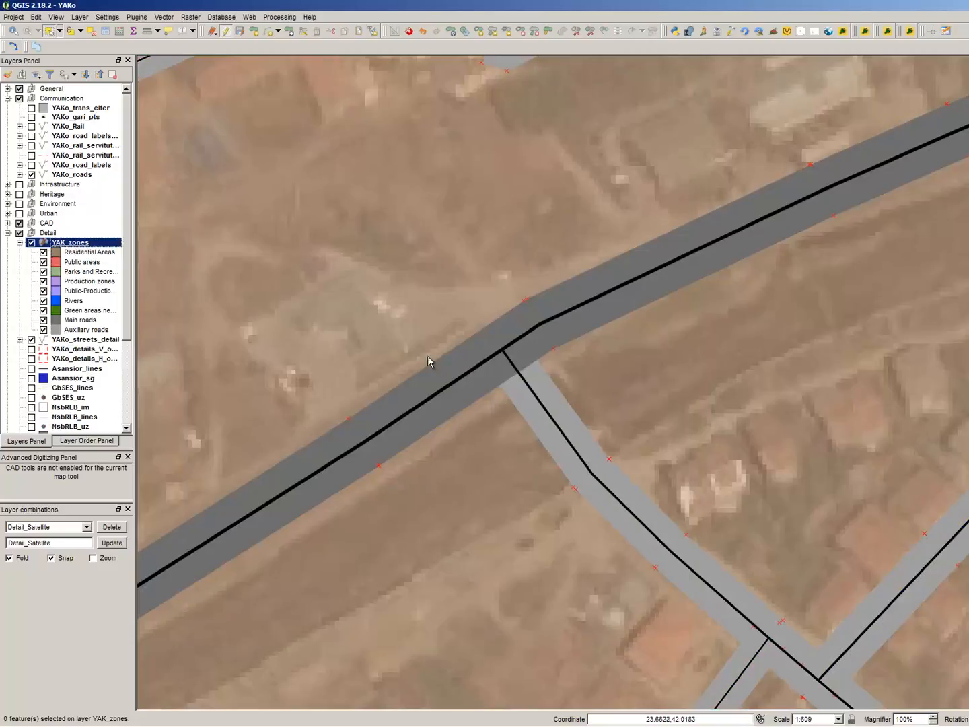
pyautogui.scroll(-2, 610, 307)
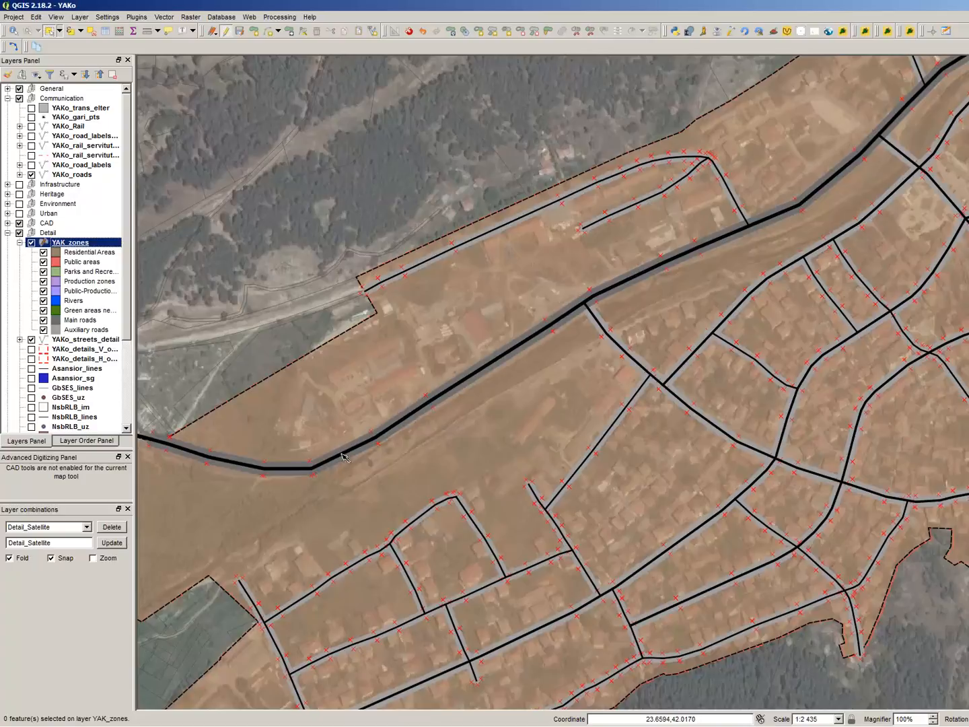
# Configure snapping for YAK_zones to vertex and segment with a 50-pixel tolerance and avoid intersection enabled, applied to the selected layer
pyautogui.scroll(-1, 497, 464)
pyautogui.scroll(1, 464, 493)
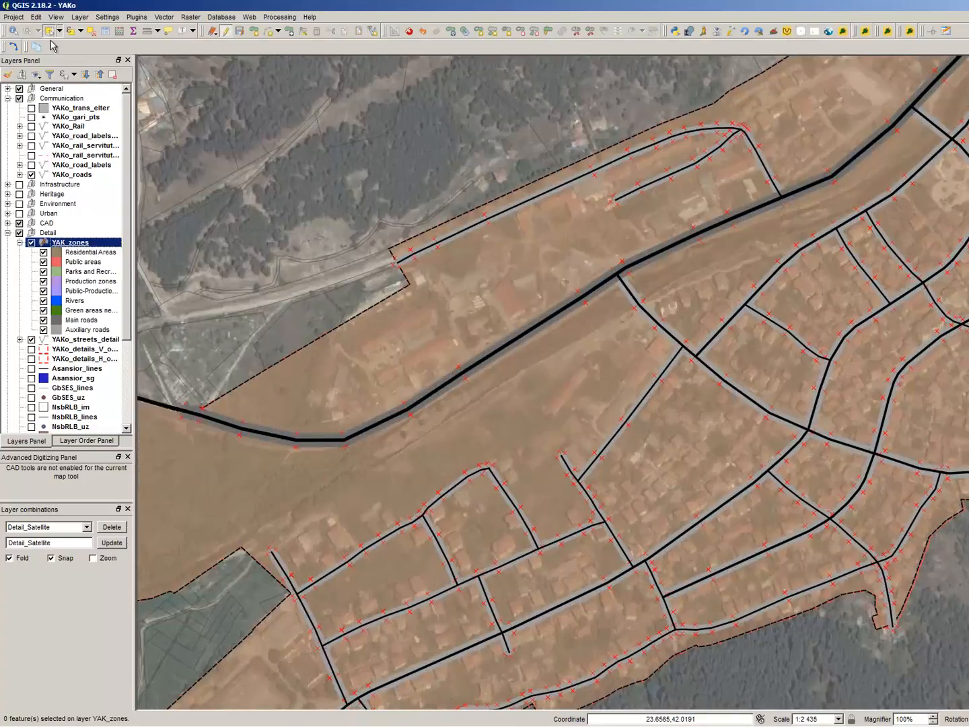
pyautogui.click(107, 17)
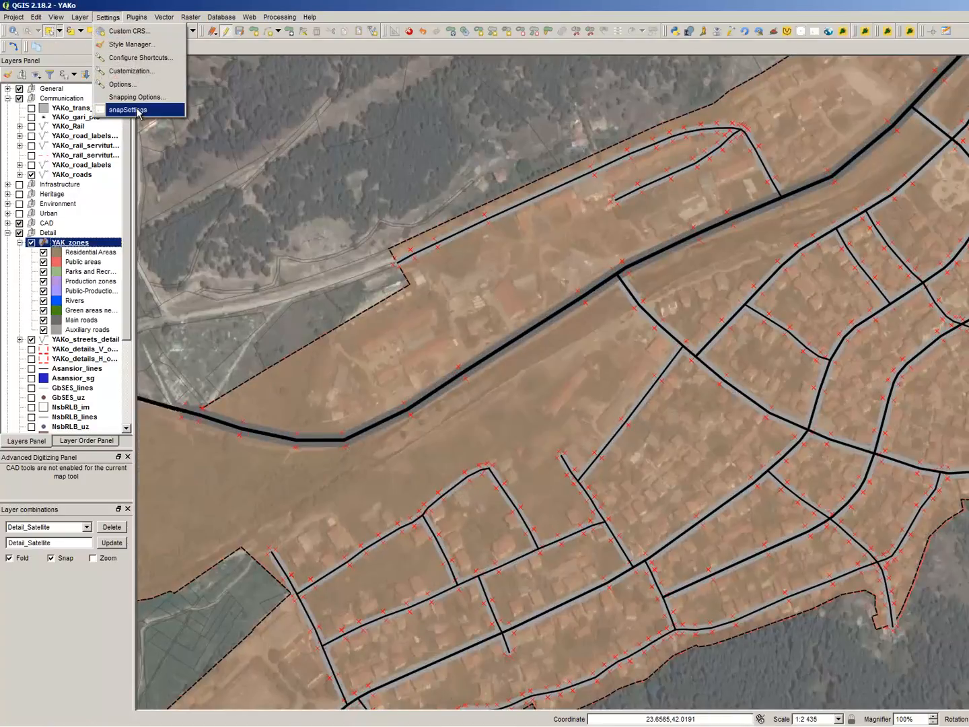
pyautogui.click(154, 134)
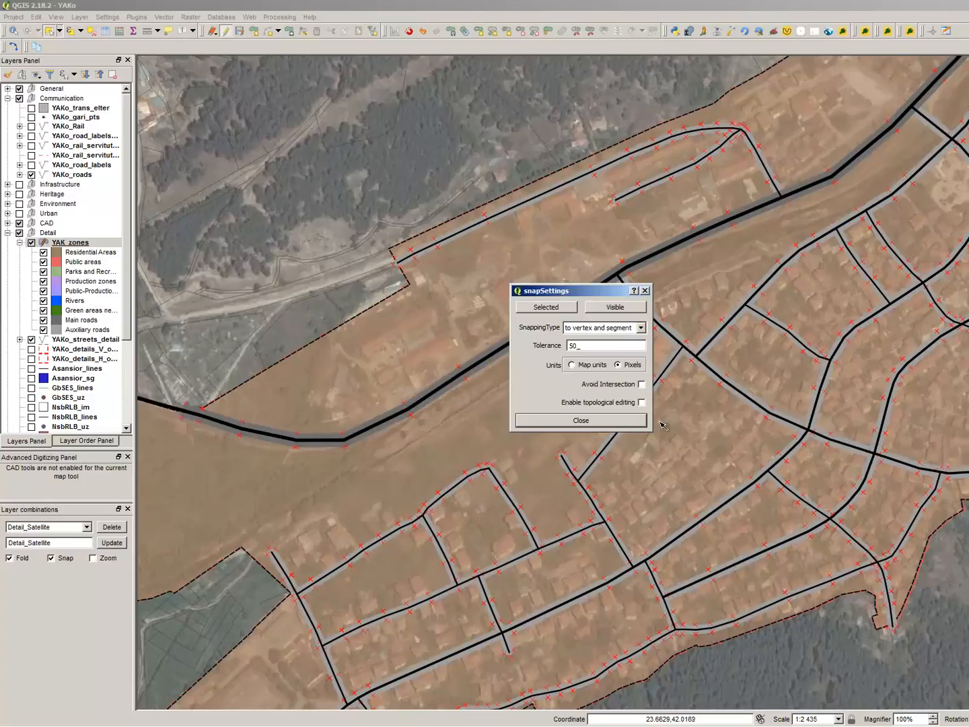
pyautogui.click(641, 384)
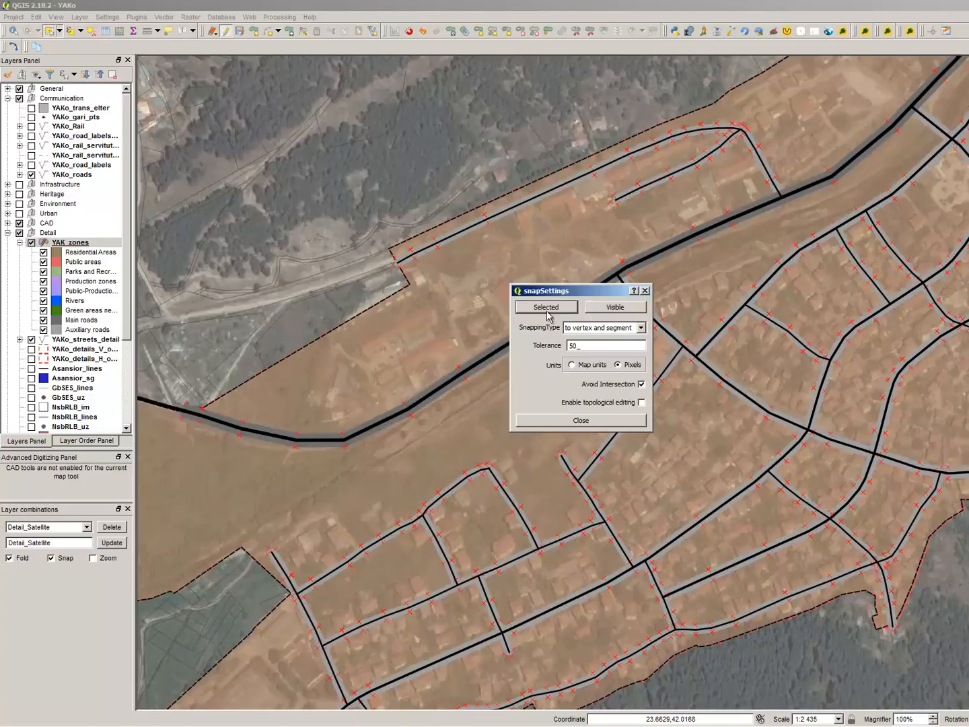
pyautogui.click(592, 329)
pyautogui.click(593, 330)
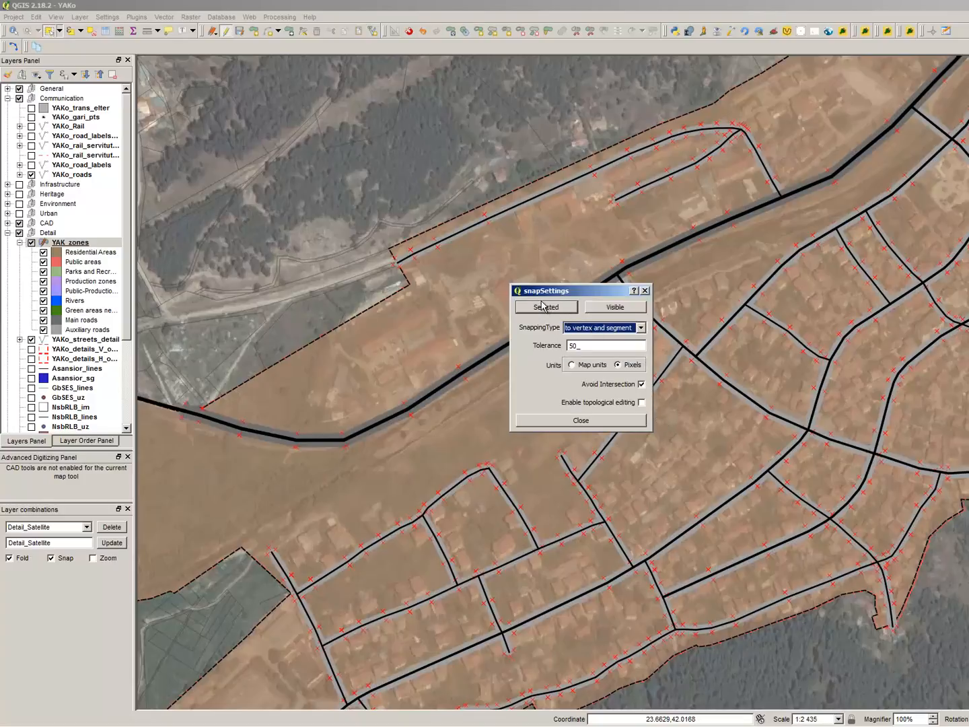
pyautogui.click(541, 305)
pyautogui.click(596, 423)
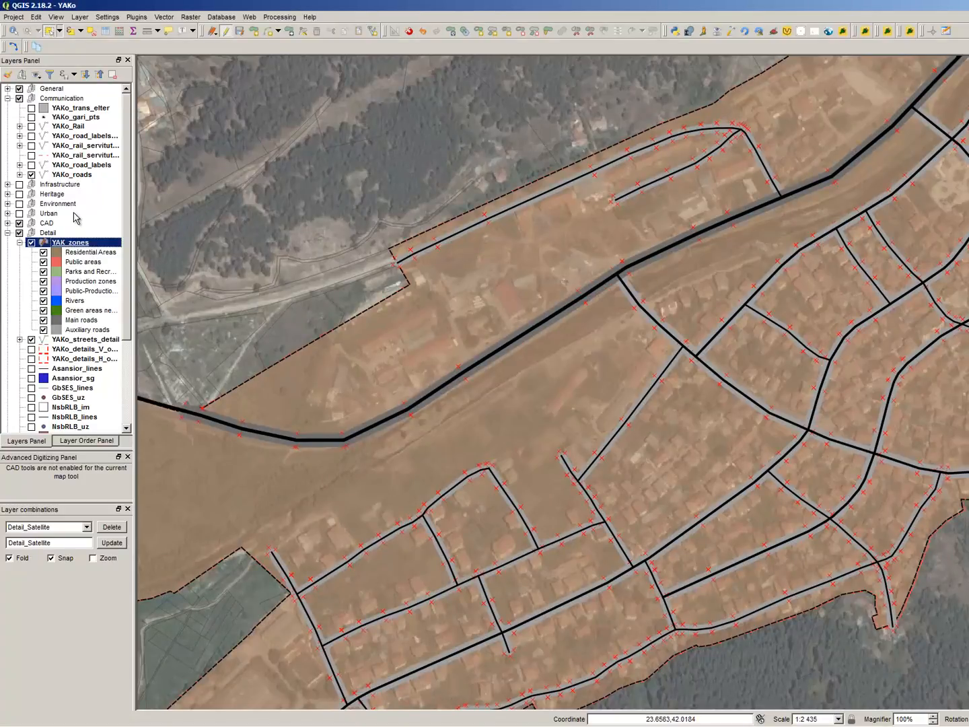
pyautogui.hotkey('ctrl', '.')
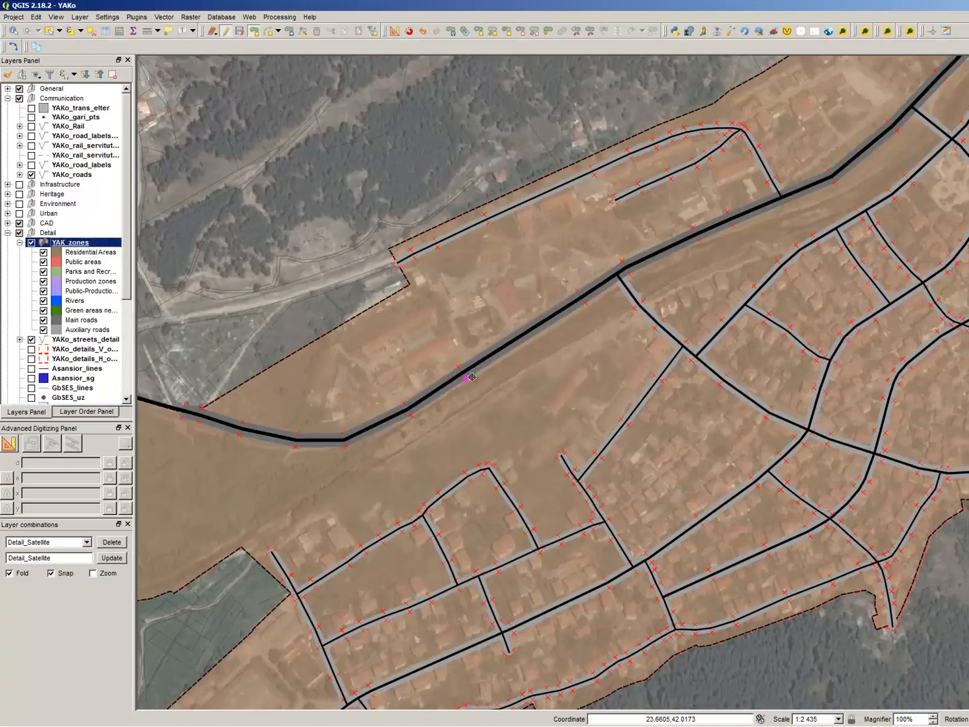
pyautogui.scroll(-1, 501, 364)
pyautogui.scroll(2, 552, 419)
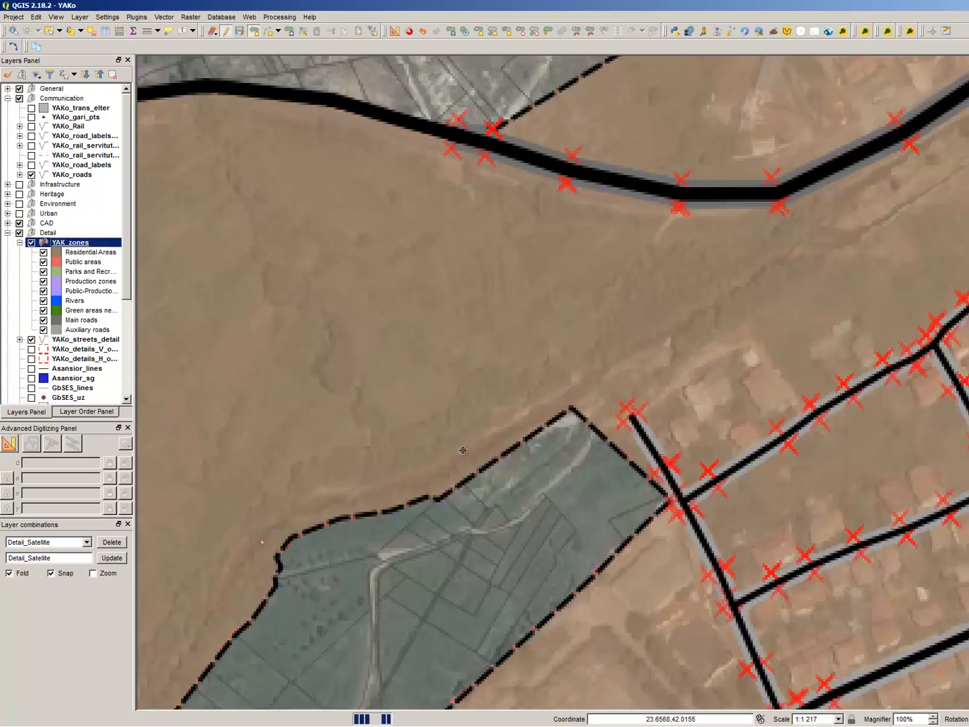
pyautogui.scroll(-1, 524, 408)
pyautogui.scroll(1, 590, 378)
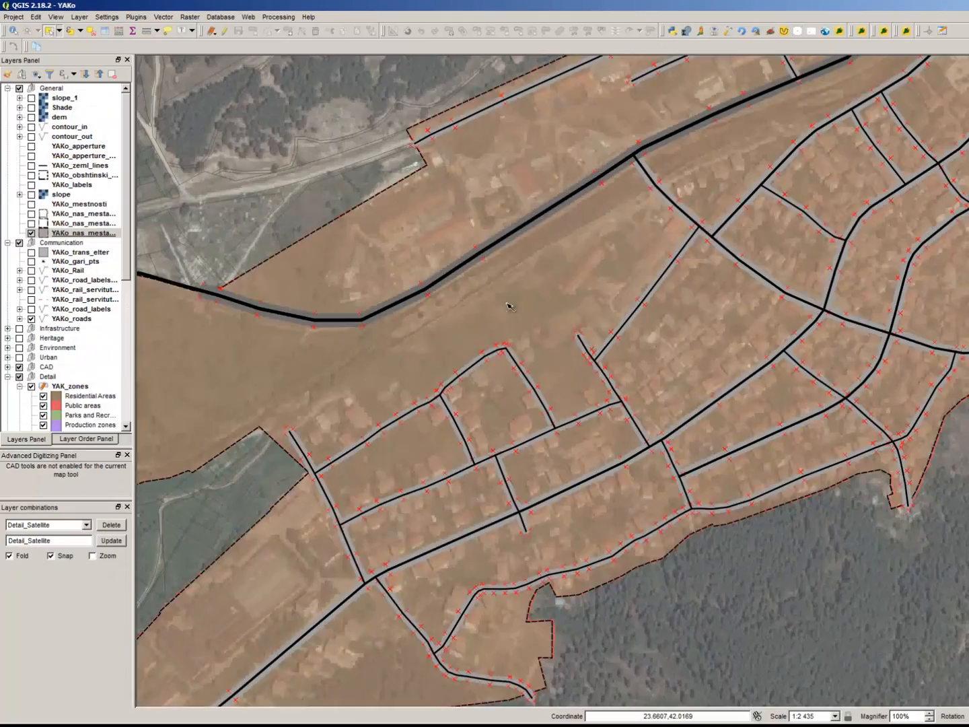
# Copy the settlement boundary polygon from YAKo_nas_mesta_sch_oporen, paste it into YAK_zones and clear the selection
pyautogui.click(509, 306)
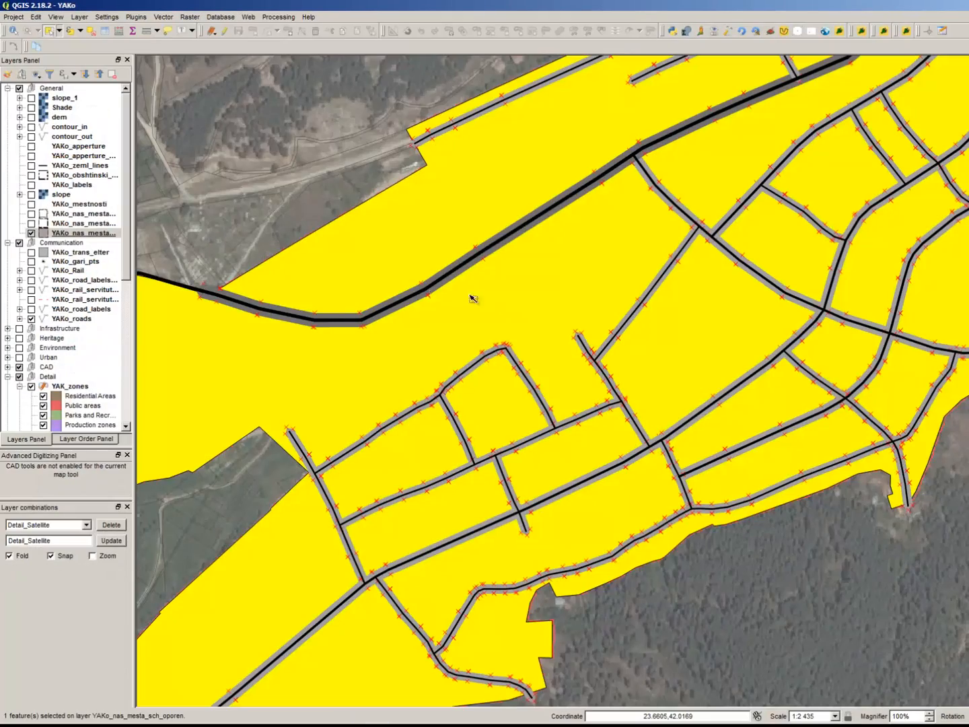
pyautogui.click(94, 387)
pyautogui.hotkey('ctrl', 'v')
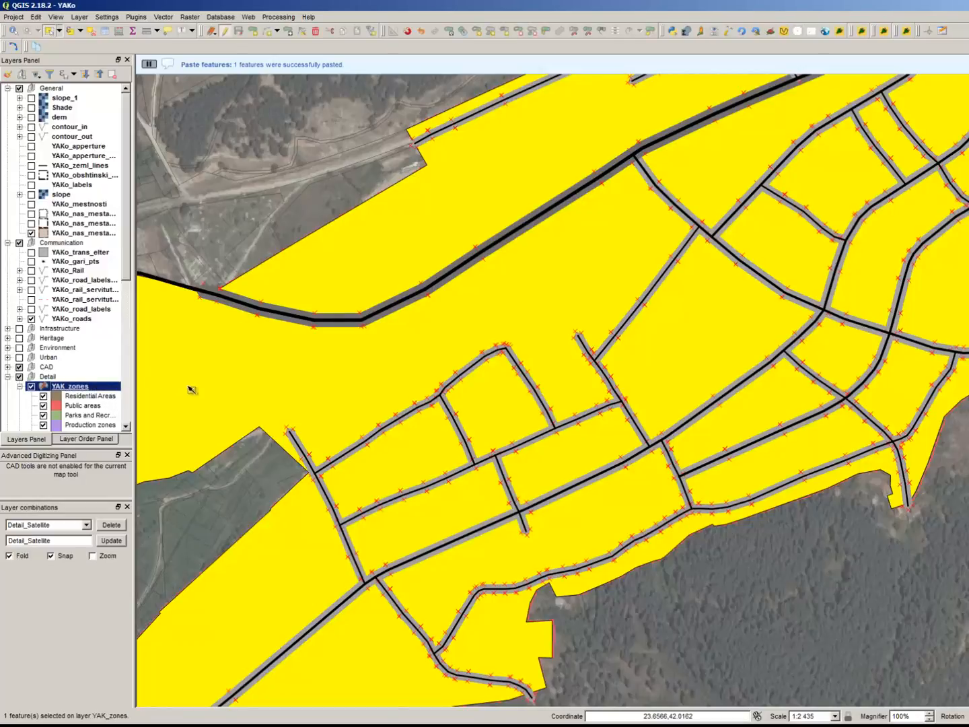
pyautogui.hotkey('ctrl', 'shift', 'a')
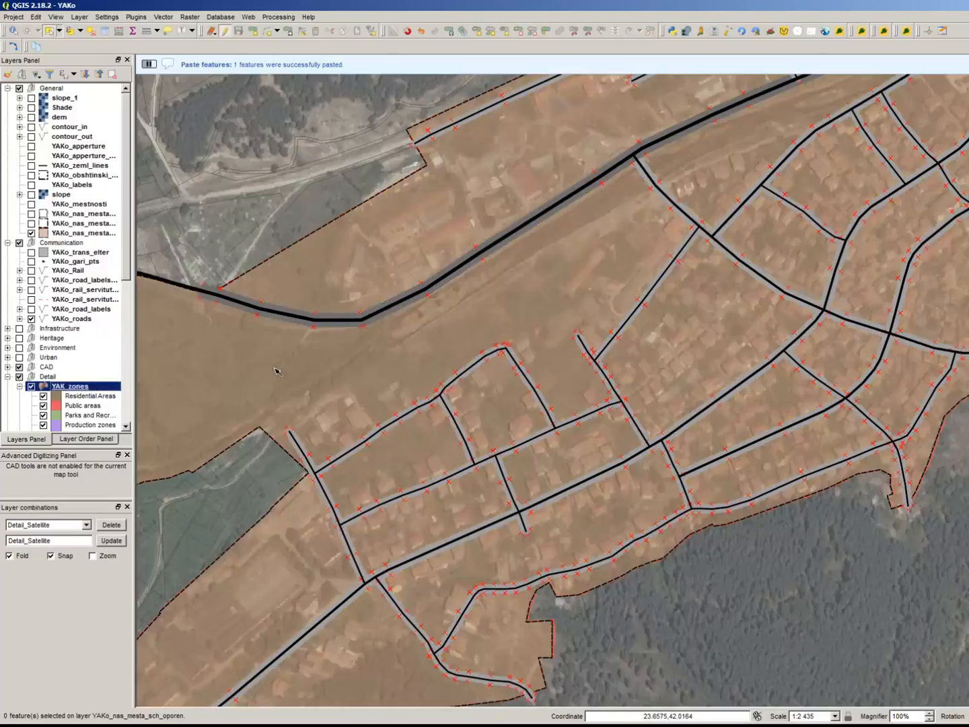
pyautogui.click(404, 372)
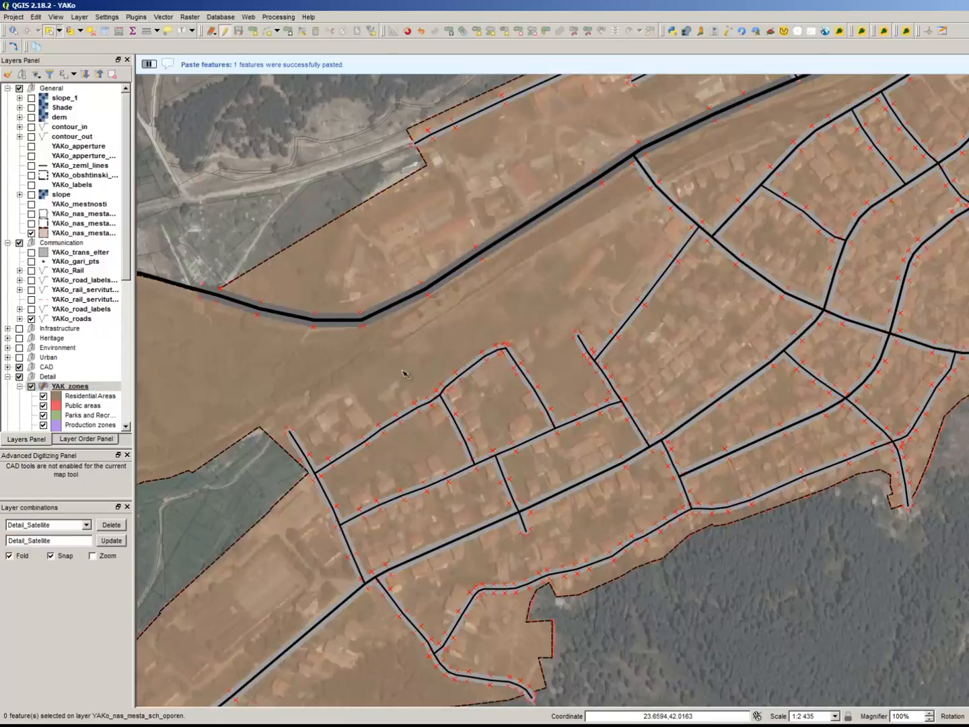
# In the YAK_zones attribute table, set the first record's typeInt to 3 and znameInt to 1
pyautogui.click(102, 389)
pyautogui.press('F6')
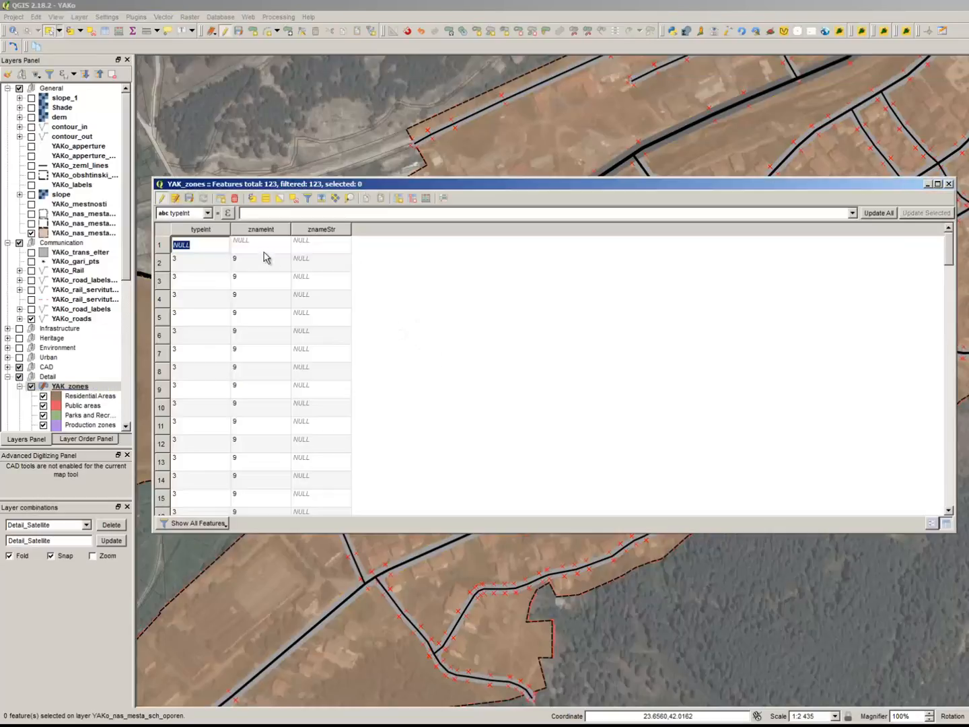
pyautogui.write('3')
pyautogui.click(250, 239)
pyautogui.write('1')
pyautogui.press('Return')
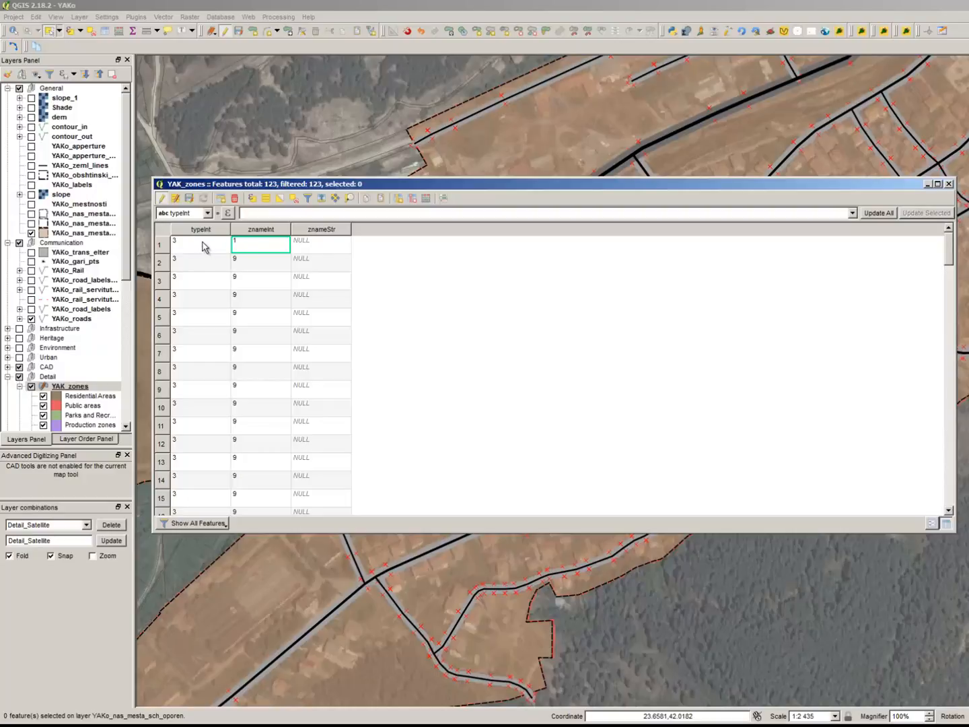
pyautogui.click(414, 199)
pyautogui.click(195, 446)
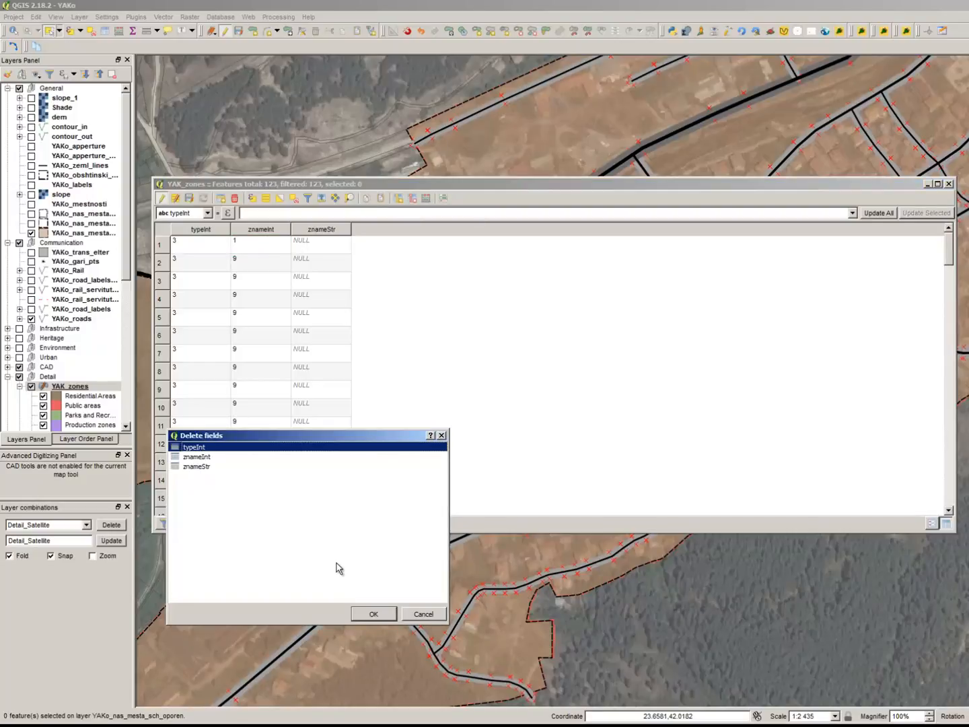
pyautogui.click(424, 615)
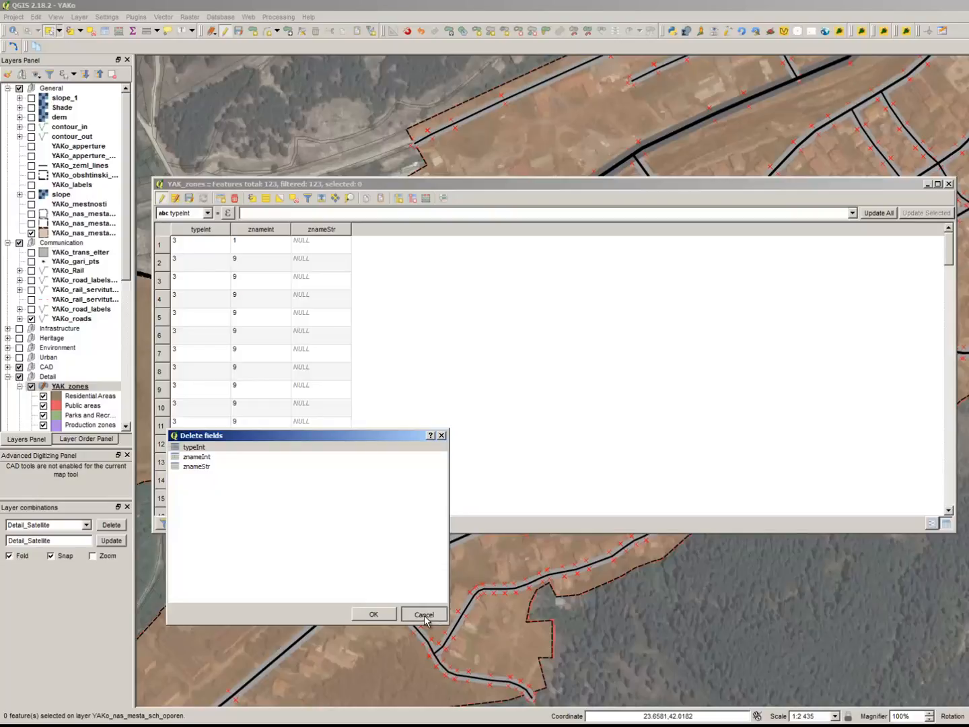
pyautogui.click(394, 600)
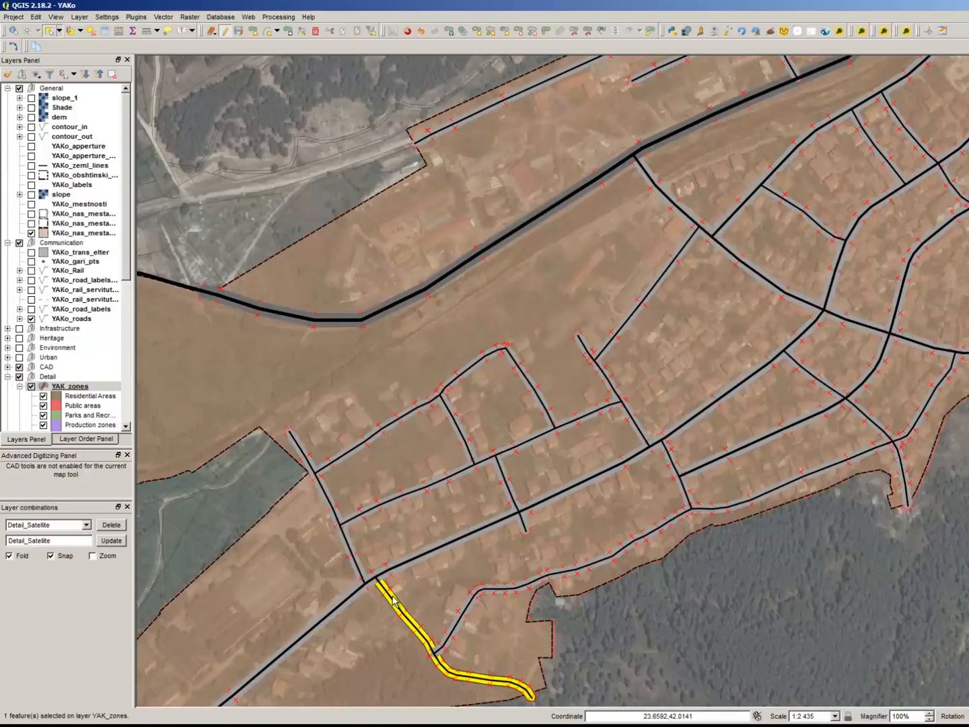
pyautogui.click(412, 459)
pyautogui.click(65, 387)
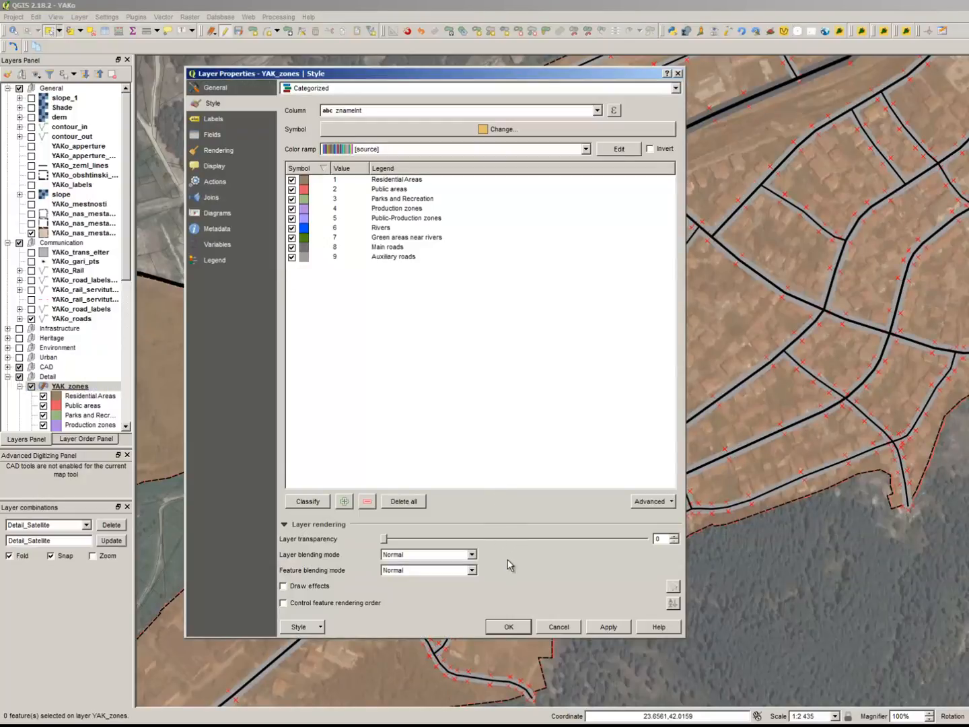
pyautogui.click(566, 628)
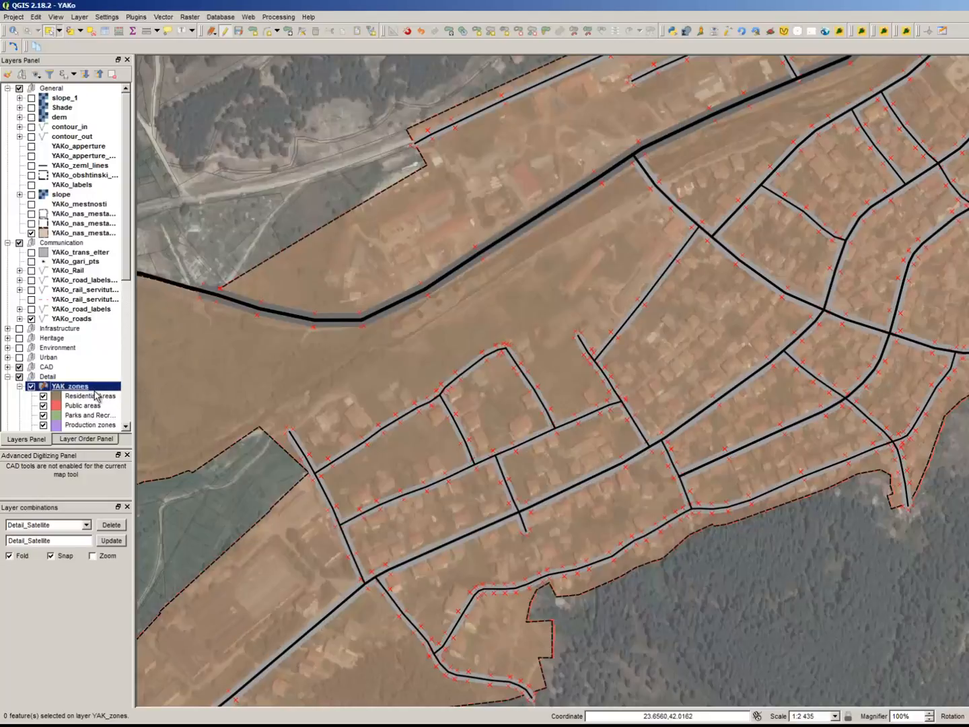
# Set znameInt to 1 for the uncoded first record in the YAK_zones attribute table
pyautogui.press('F6')
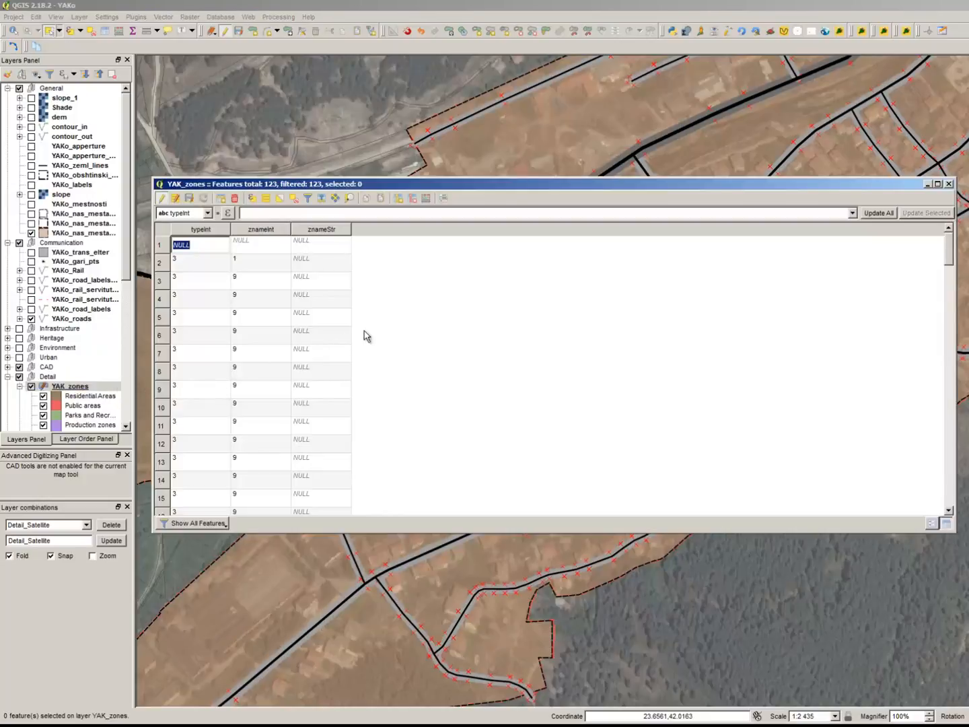
pyautogui.write('1')
pyautogui.click(262, 244)
pyautogui.write('0')
pyautogui.click(248, 122)
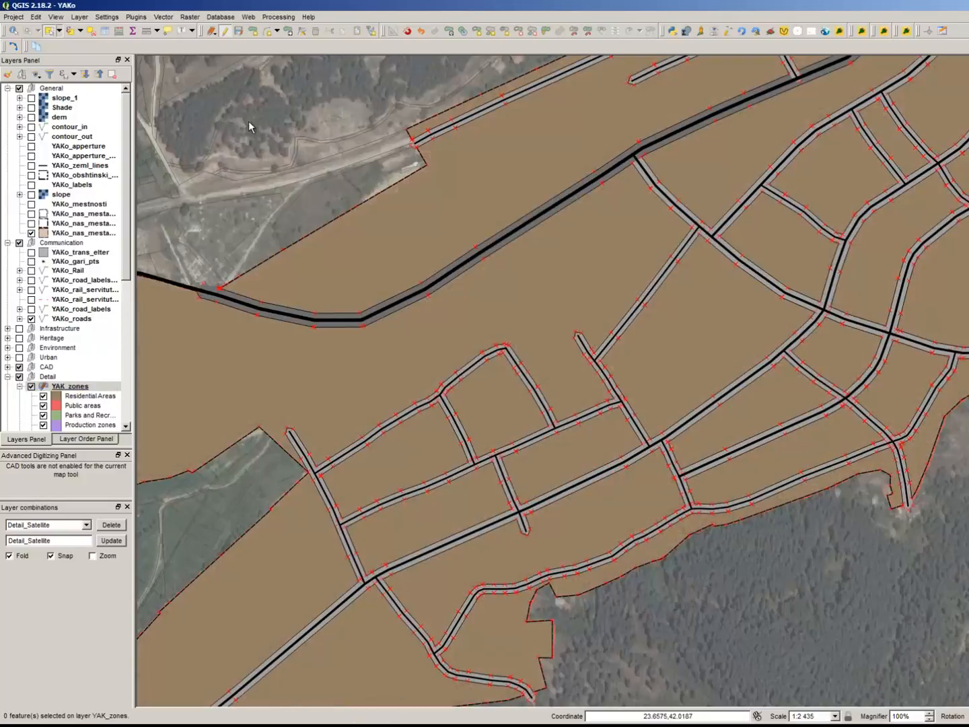
# Split the multipart residential polygon in YAK_zones into single parts and select the large western part to check it
pyautogui.click(397, 356)
pyautogui.scroll(-1, 431, 314)
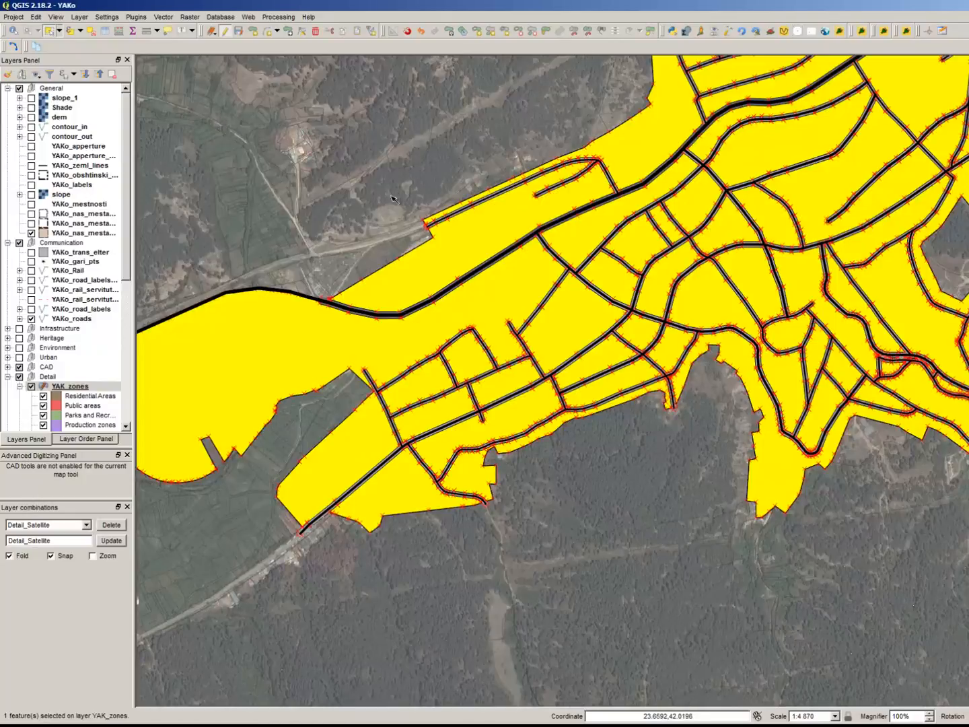
pyautogui.scroll(1, 372, 298)
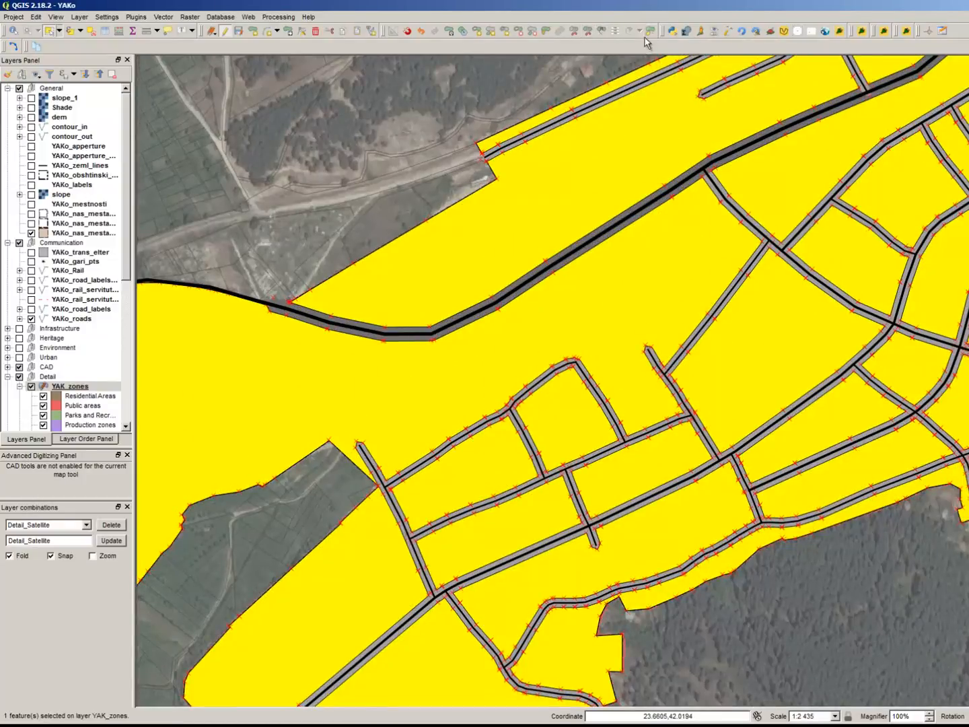
pyautogui.click(646, 30)
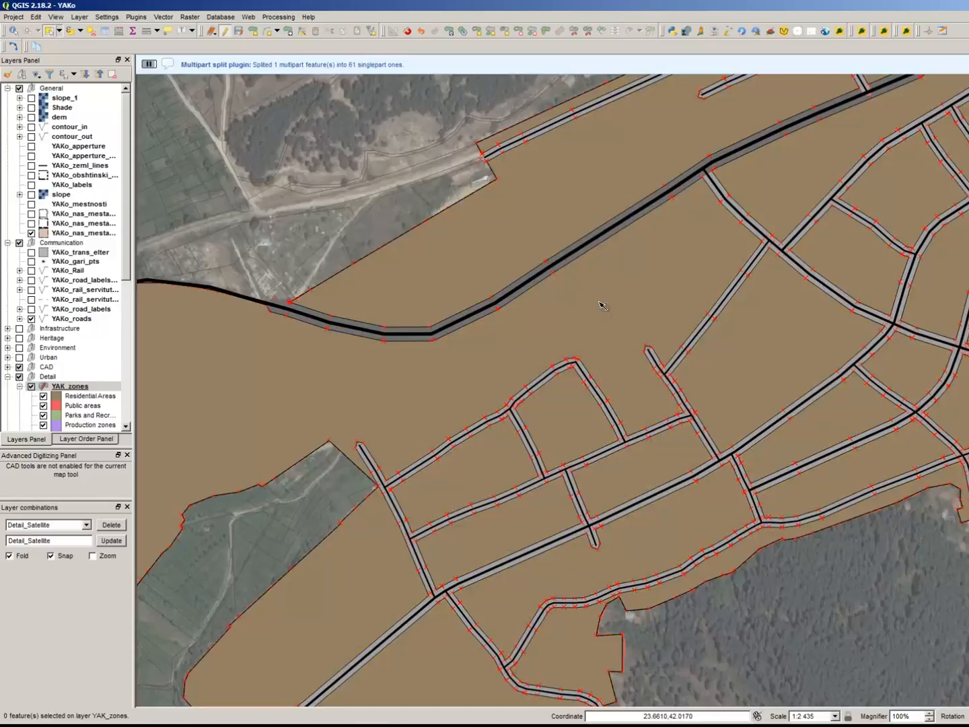
pyautogui.click(603, 305)
pyautogui.scroll(-1, 656, 297)
pyautogui.scroll(1, 467, 355)
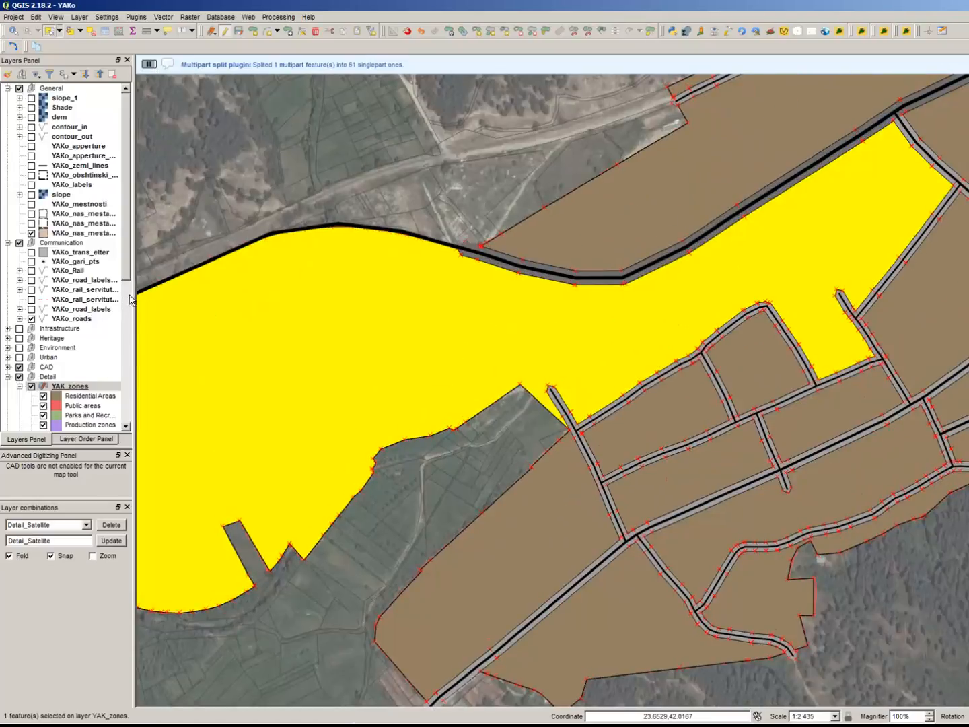
# Set the YAK_zones layer transparency to 50 and hide the settlement boundary layer
pyautogui.click(111, 214)
pyautogui.click(89, 384)
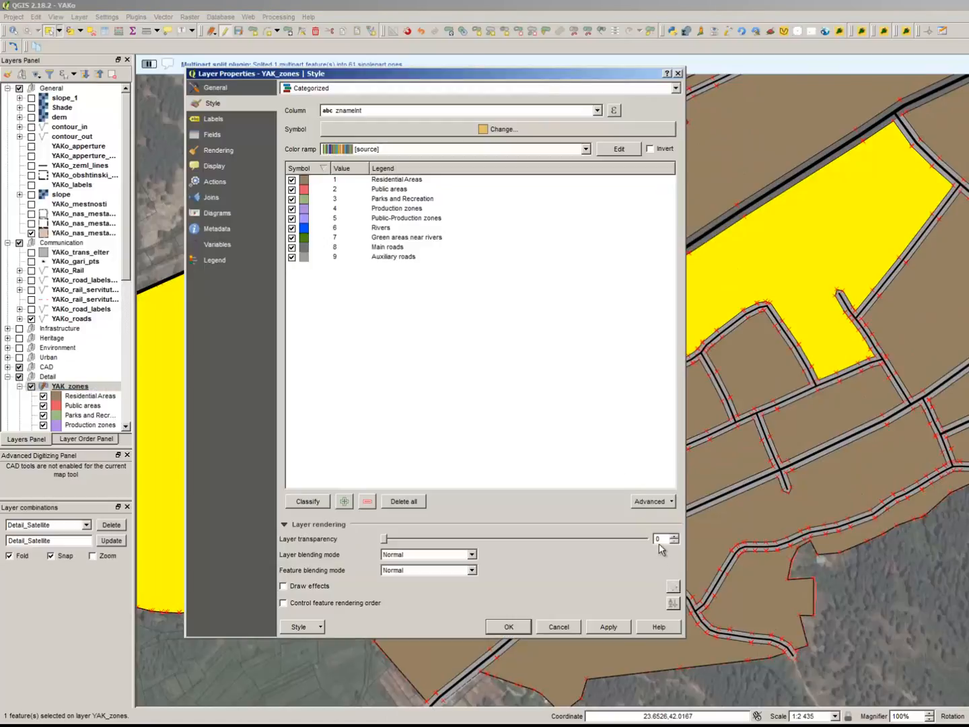
pyautogui.write('50')
pyautogui.click(615, 631)
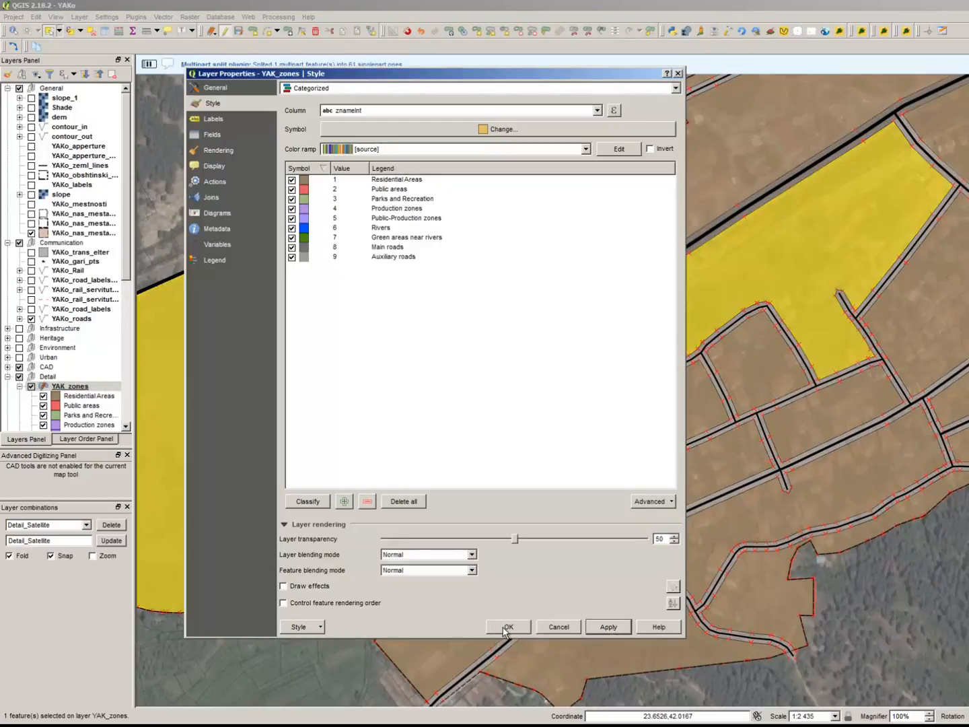
pyautogui.press('Escape')
pyautogui.click(895, 645)
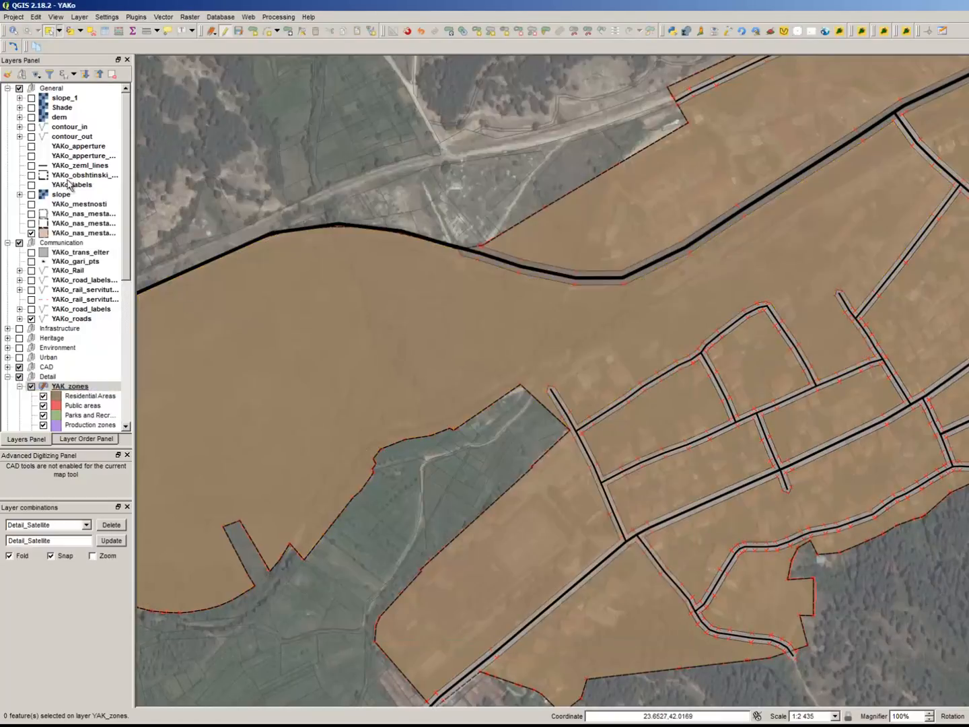
pyautogui.click(31, 233)
pyautogui.click(69, 386)
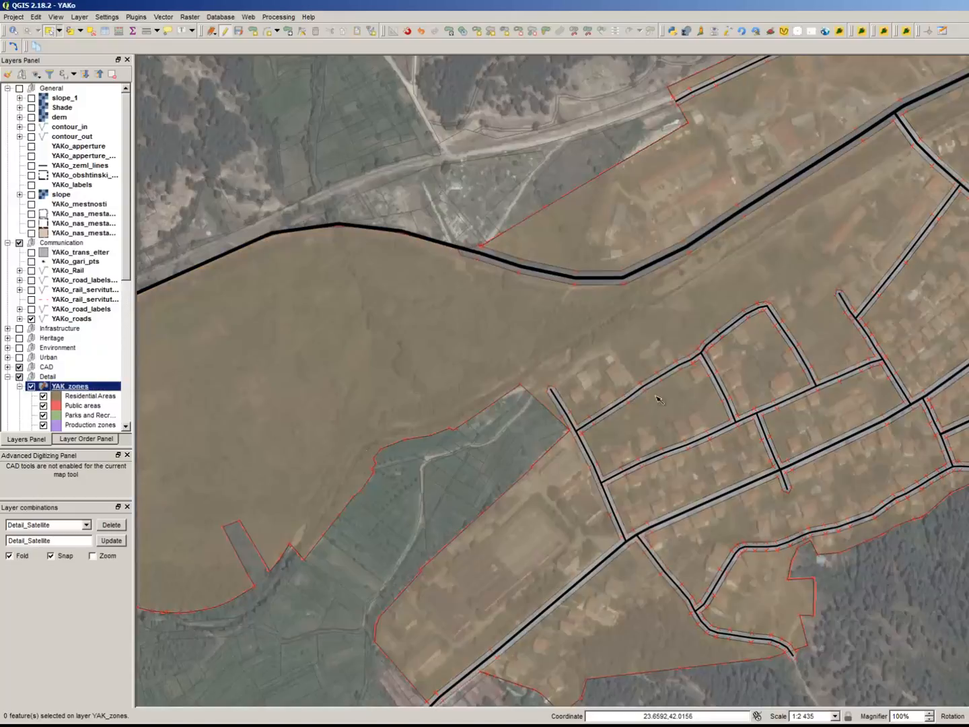
# Split the large western polygon along a line from the green parcel's northern corner northeast to the main road's edge
pyautogui.click(608, 341)
pyautogui.scroll(1, 566, 394)
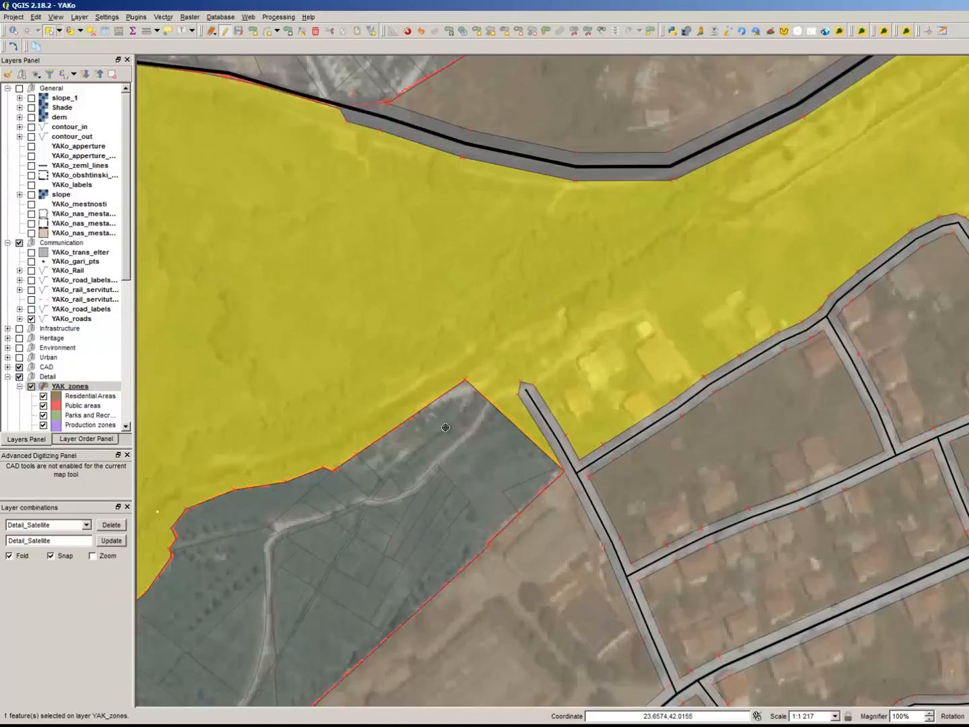
pyautogui.press('s')
pyautogui.click(455, 452)
pyautogui.click(465, 381)
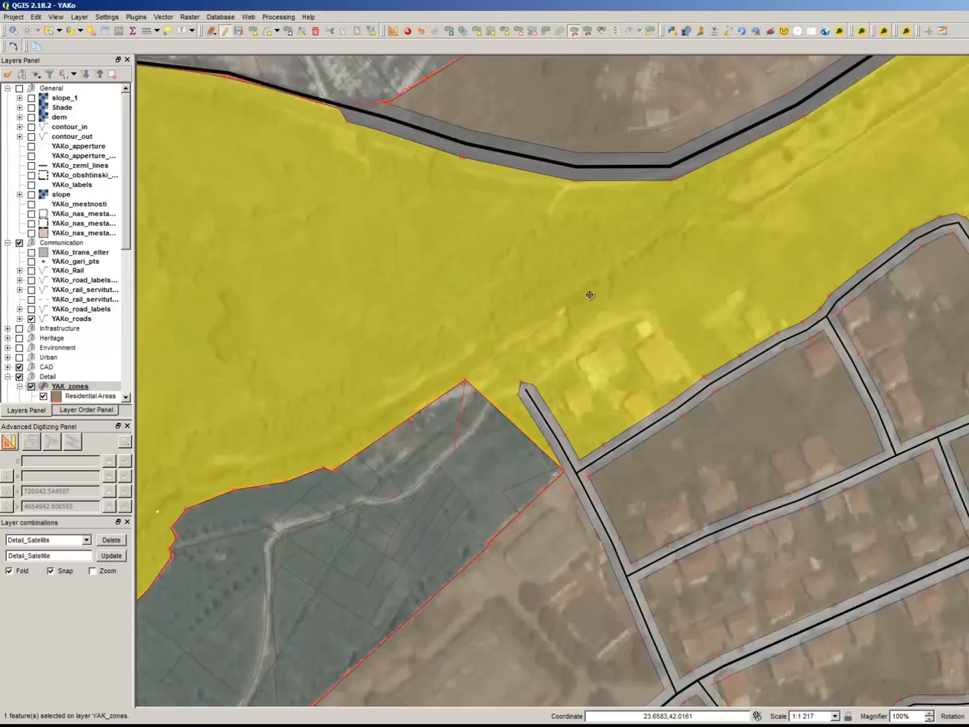
pyautogui.click(590, 294)
pyautogui.rightClick(804, 120)
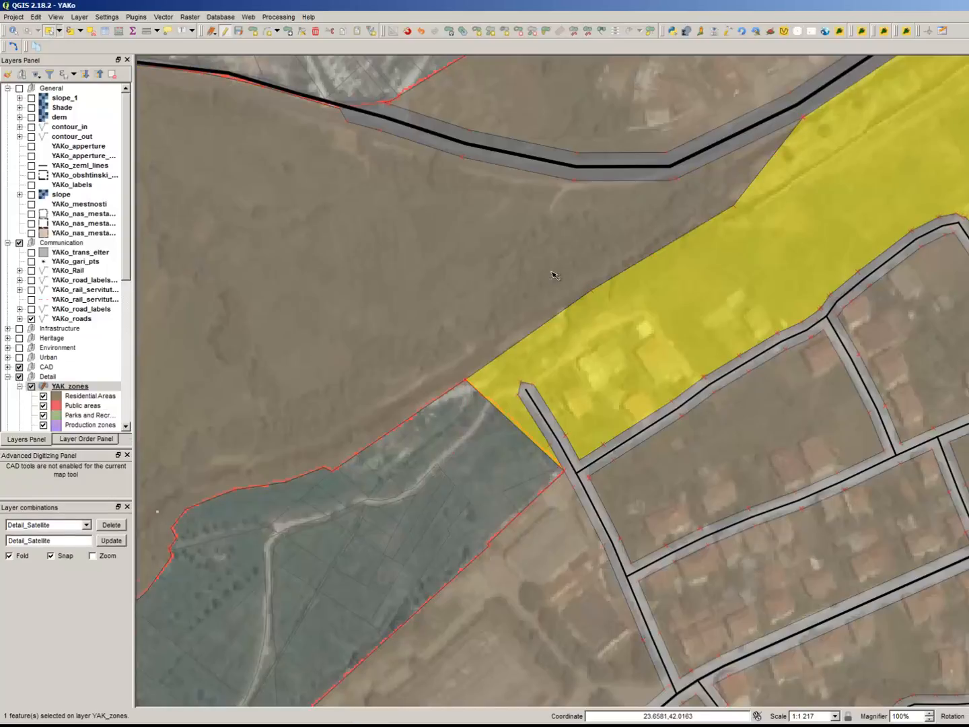
# Set znameInt to 3 for the large open western polygon south of the main road
pyautogui.click(427, 300)
pyautogui.press('F6')
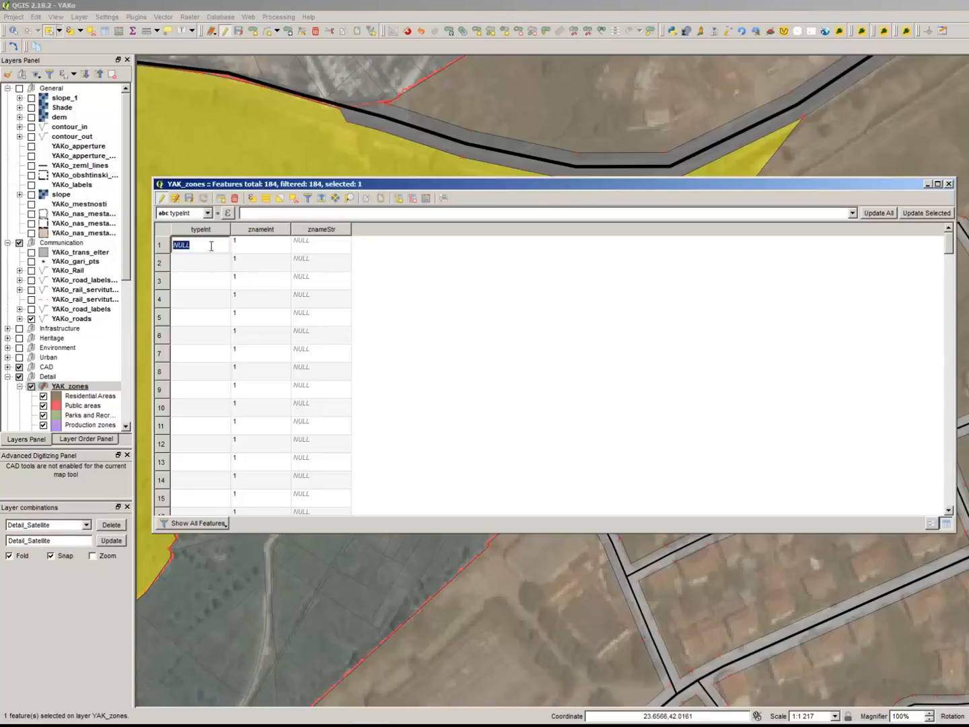
pyautogui.click(322, 197)
pyautogui.press('BackSpace')
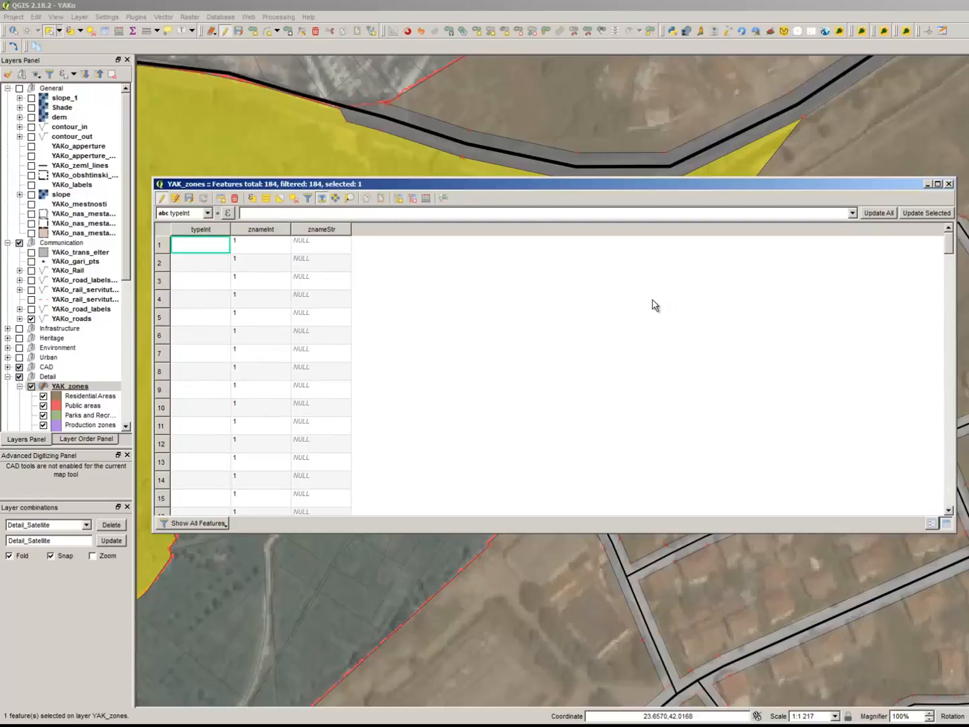
pyautogui.click(423, 150)
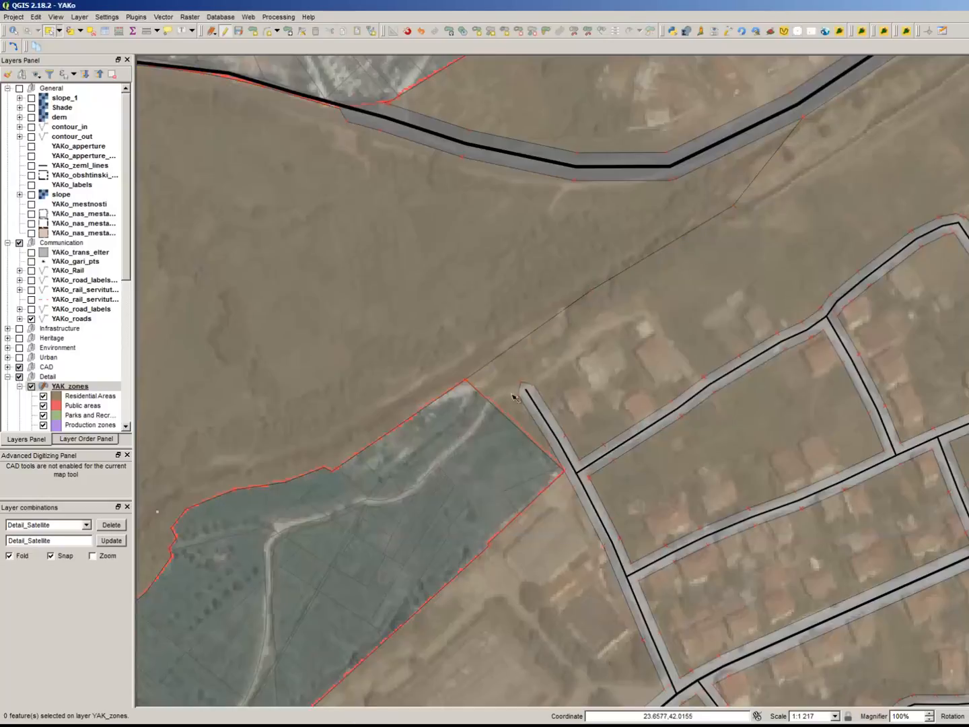
pyautogui.hotkey('alt', 'Tab')
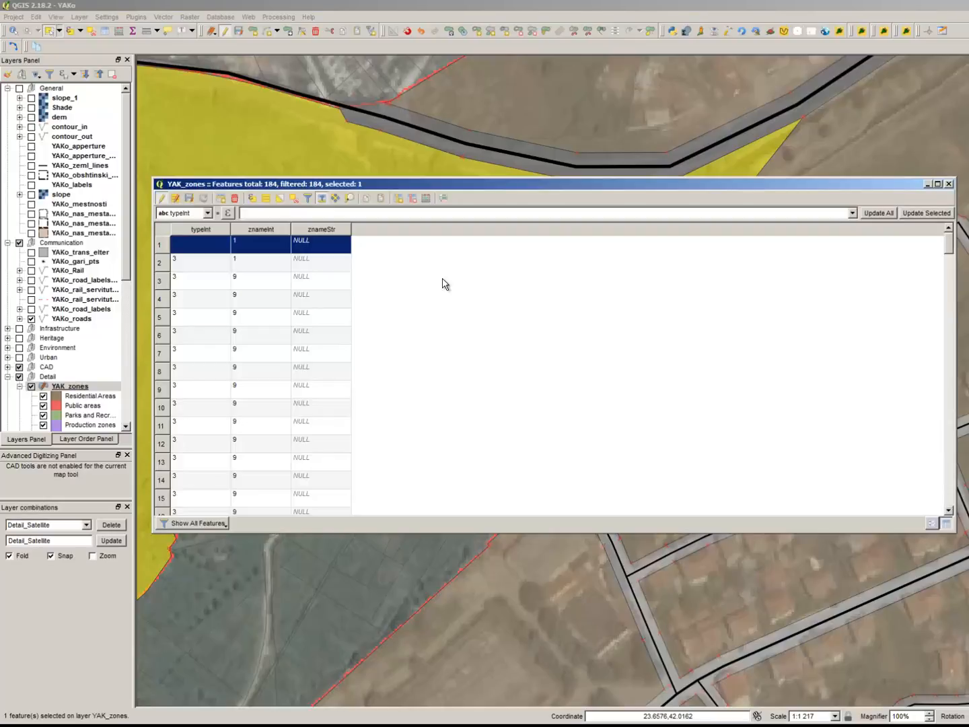
pyautogui.doubleClick(240, 248)
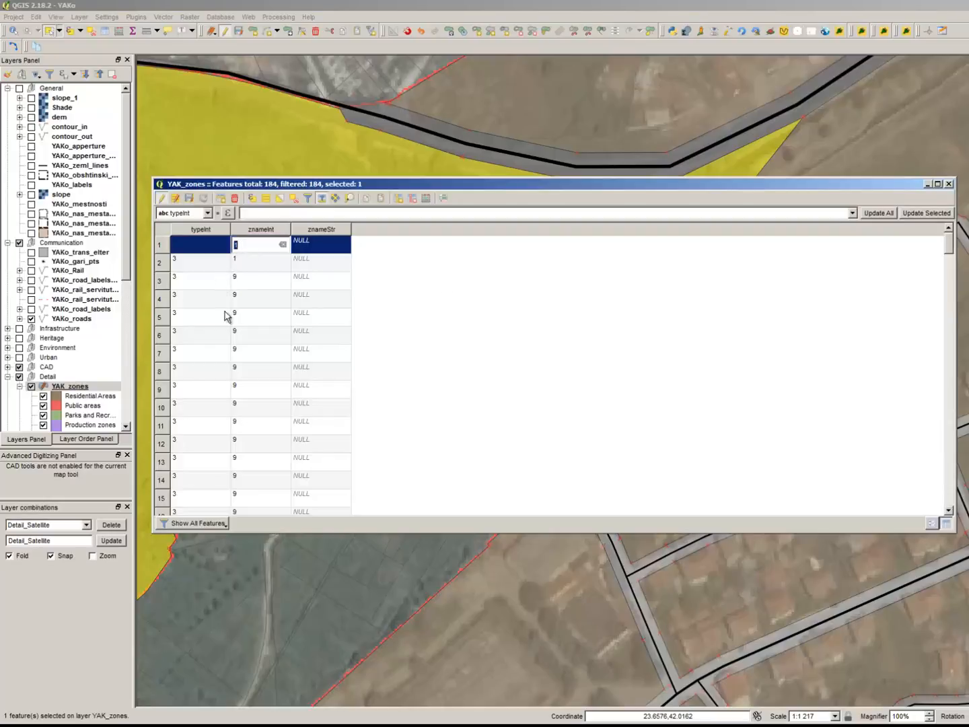
pyautogui.write('3')
pyautogui.press('Return')
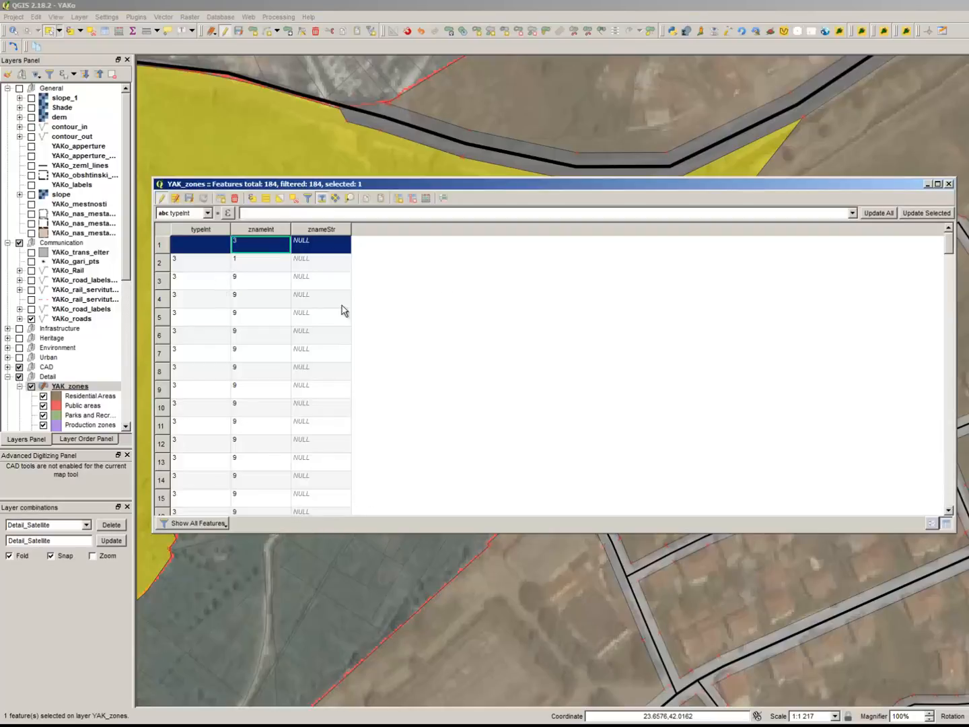
pyautogui.hotkey('alt', 'Tab')
# Set znameInt to 4 for the industrial polygon at the southwestern edge of the settlement
pyautogui.click(603, 327)
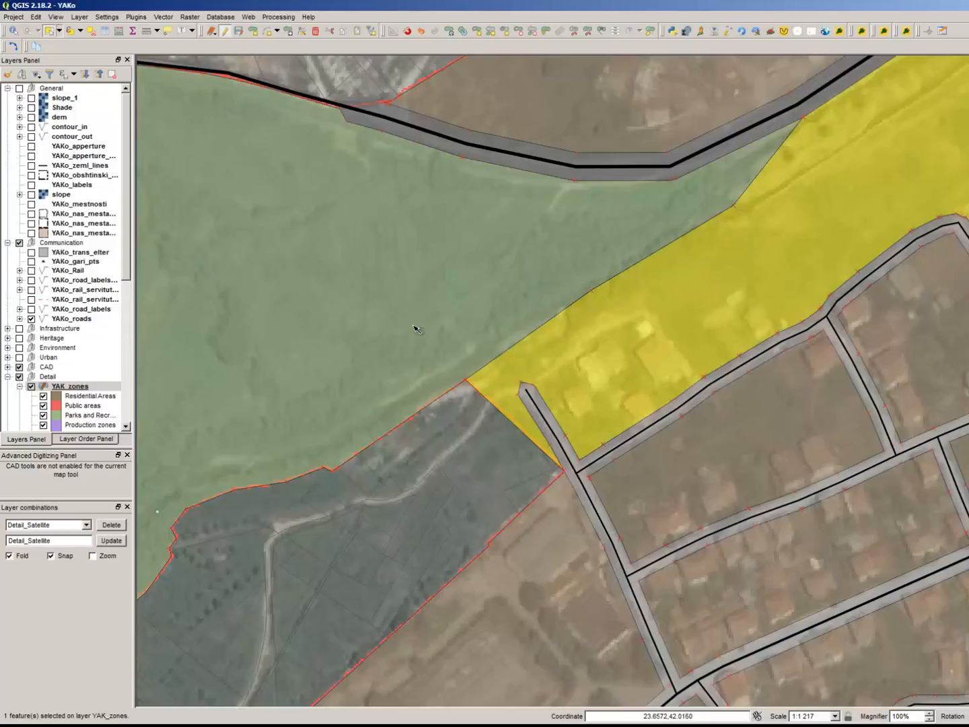
pyautogui.scroll(-1, 656, 397)
pyautogui.scroll(1, 967, 391)
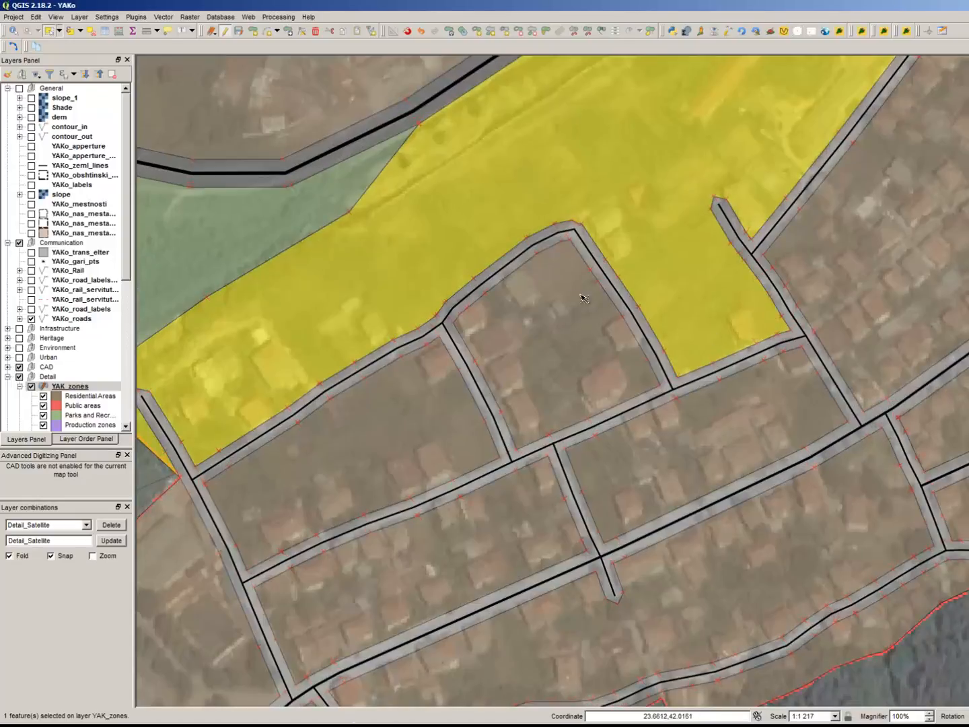
pyautogui.scroll(-1, 580, 295)
pyautogui.scroll(2, 254, 637)
pyautogui.scroll(-1, 534, 394)
pyautogui.click(532, 266)
pyautogui.hotkey('alt', 'Tab')
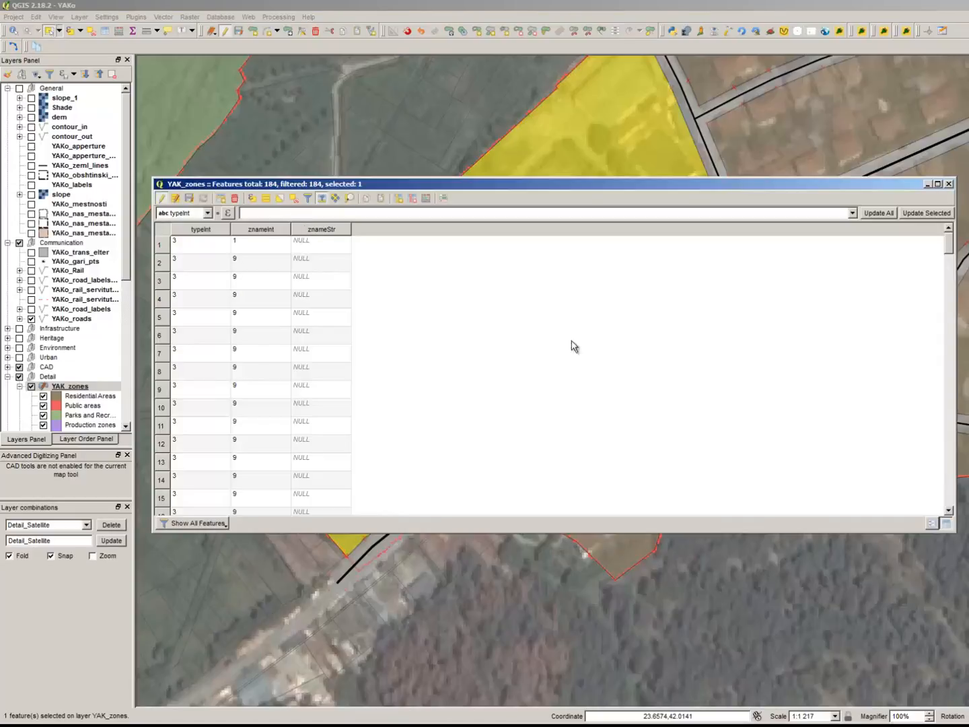
pyautogui.scroll(-20, 580, 323)
pyautogui.scroll(6, 580, 323)
pyautogui.doubleClick(259, 425)
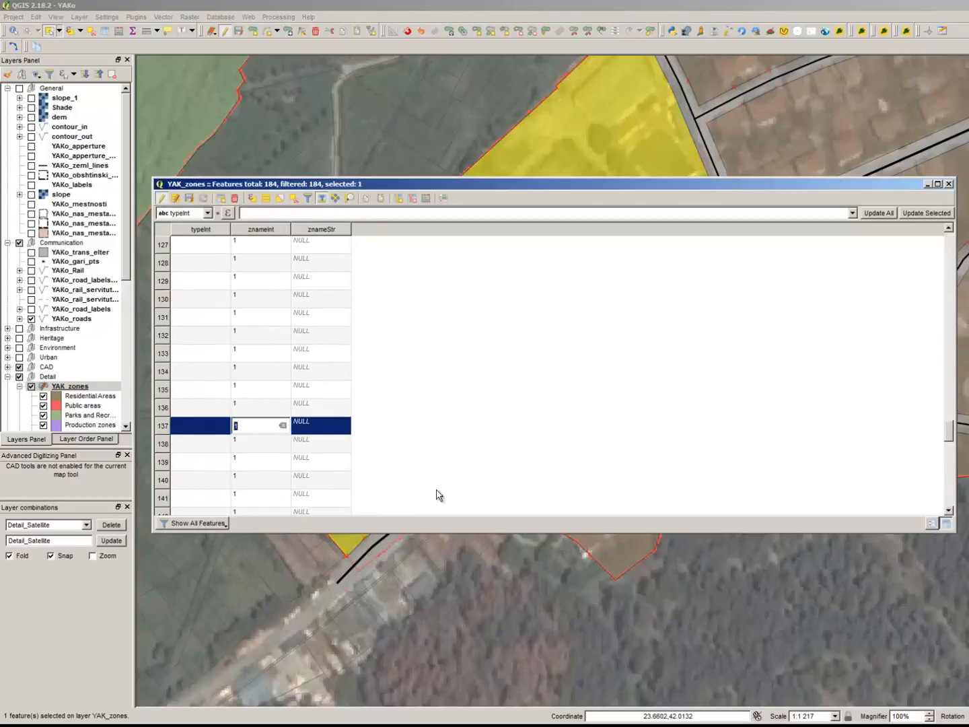
pyautogui.write('4')
pyautogui.click(232, 556)
# Split the central block between the two north-south streets along a line crossing it, separating a northern and a southern part
pyautogui.scroll(-2, 233, 557)
pyautogui.scroll(3, 431, 381)
pyautogui.click(420, 394)
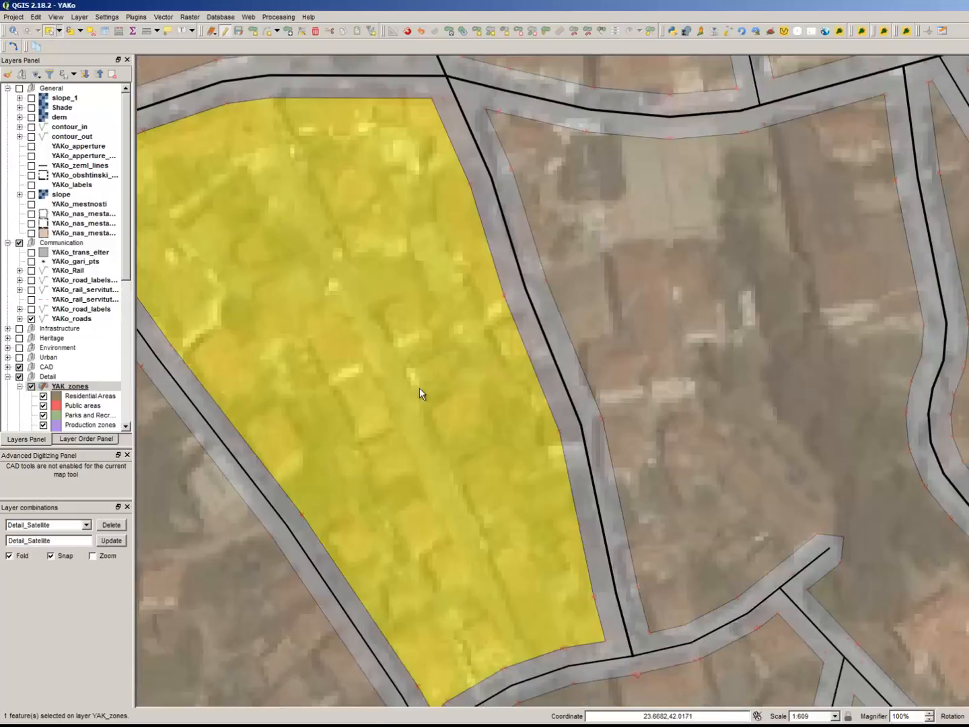
pyautogui.click(687, 363)
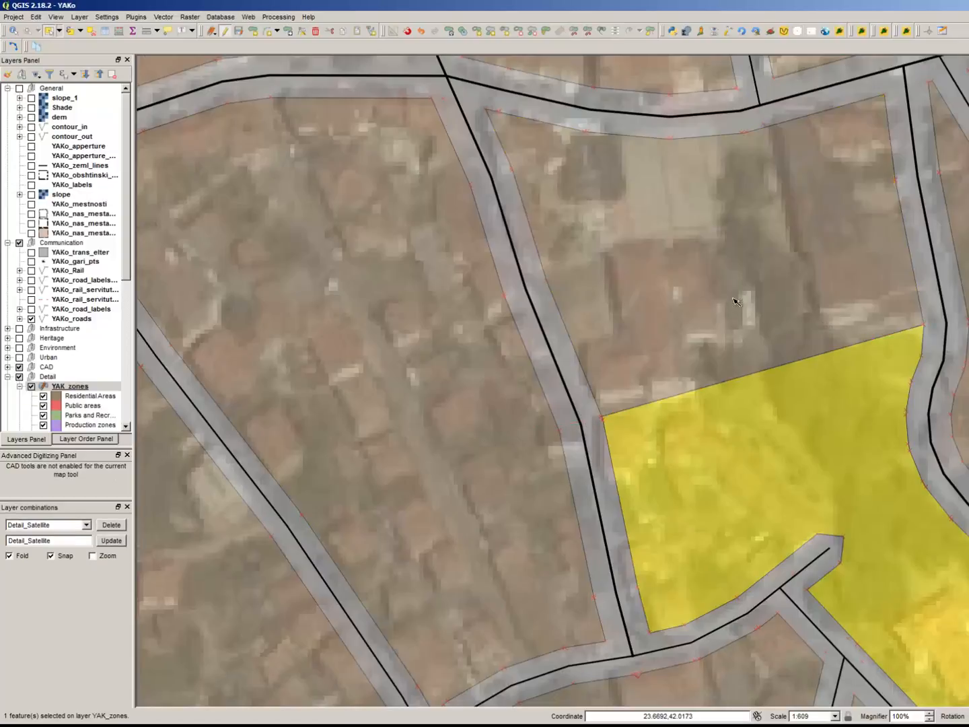
# Set znameInt to 2 for the northern part of the split central block in the attribute table
pyautogui.hotkey('alt', 'Tab')
pyautogui.click(317, 199)
pyautogui.scroll(-20, 611, 294)
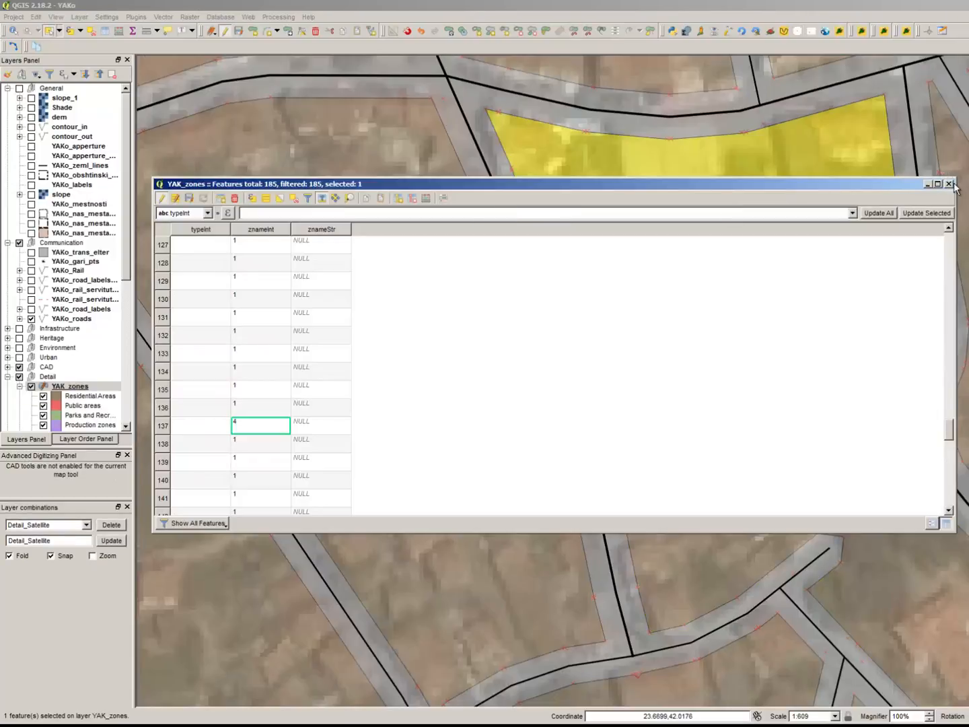
pyautogui.click(949, 185)
pyautogui.press('F6')
pyautogui.click(322, 199)
pyautogui.scroll(-4, 669, 296)
pyautogui.moveTo(948, 259); pyautogui.dragTo(947, 500)
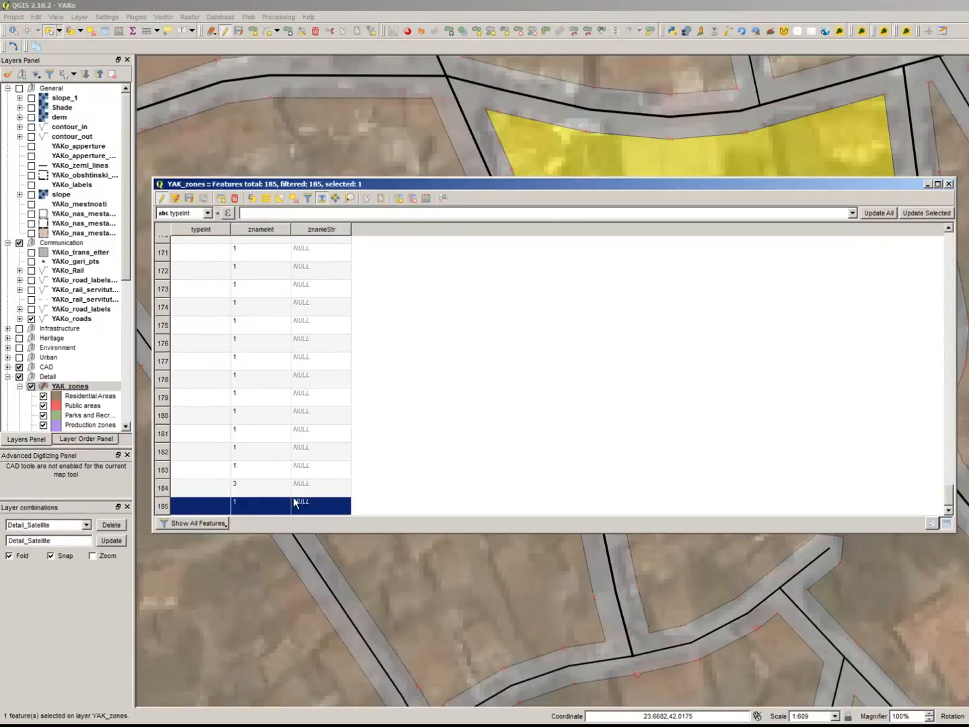
pyautogui.doubleClick(264, 504)
pyautogui.write('2')
pyautogui.click(441, 548)
# Select the block with the large building complex further north and activate the Split Features tool
pyautogui.scroll(-2, 441, 548)
pyautogui.click(497, 263)
pyautogui.scroll(2, 497, 263)
pyautogui.click(574, 32)
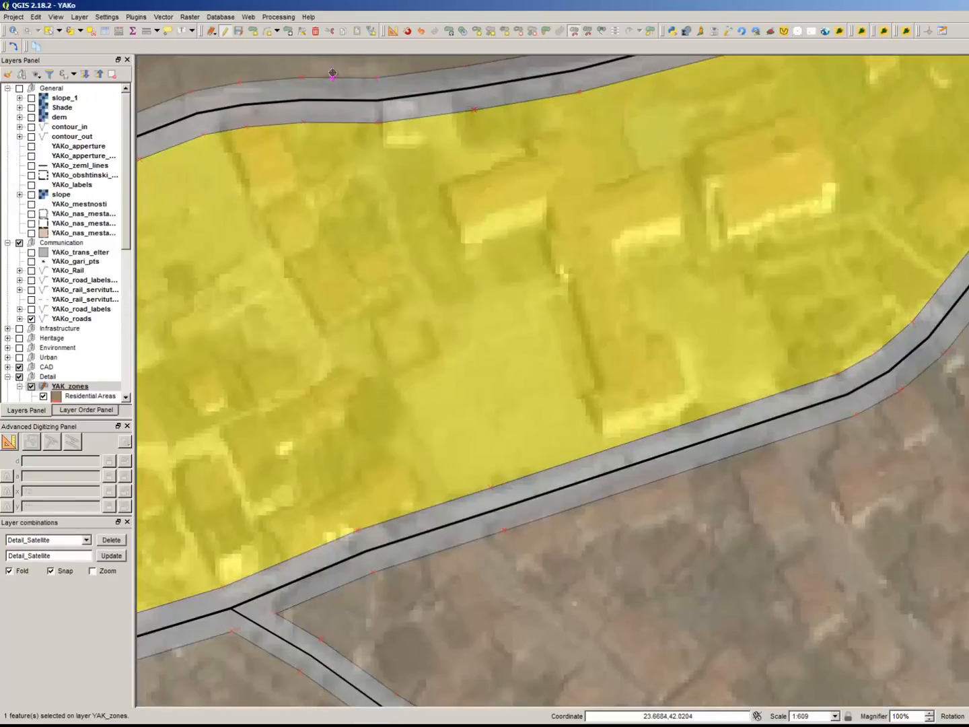
pyautogui.click(367, 132)
pyautogui.click(446, 487)
pyautogui.rightClick(638, 540)
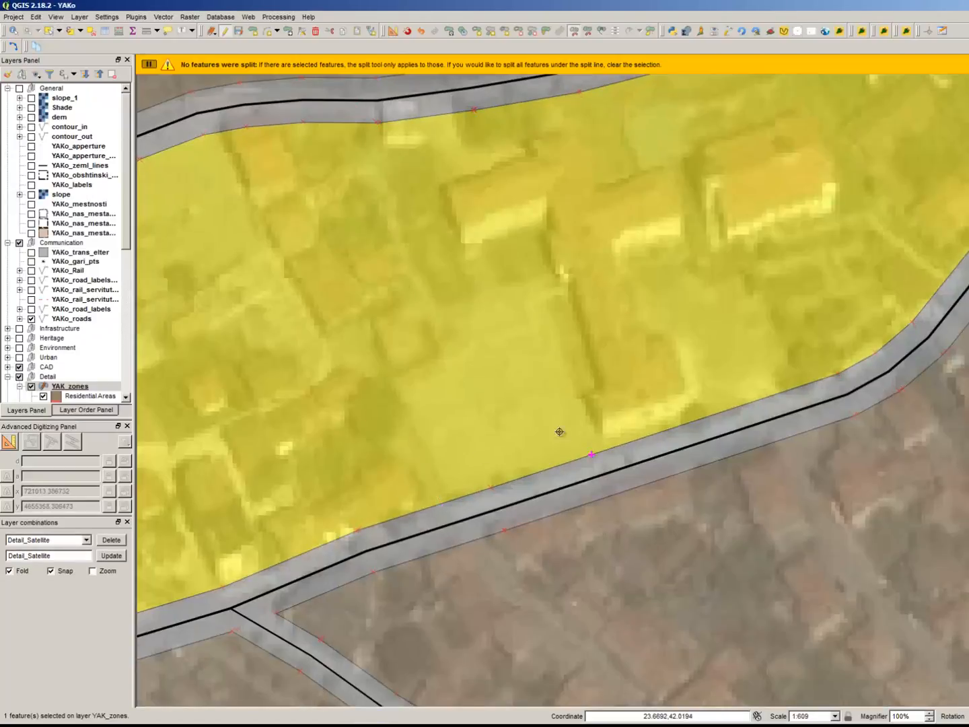
# Split the selected block around the large building complex and its yard, running the line across the streets to the north and south
pyautogui.scroll(-1, 560, 431)
pyautogui.scroll(1, 634, 265)
pyautogui.click(283, 187)
pyautogui.click(290, 288)
pyautogui.click(373, 523)
pyautogui.click(313, 543)
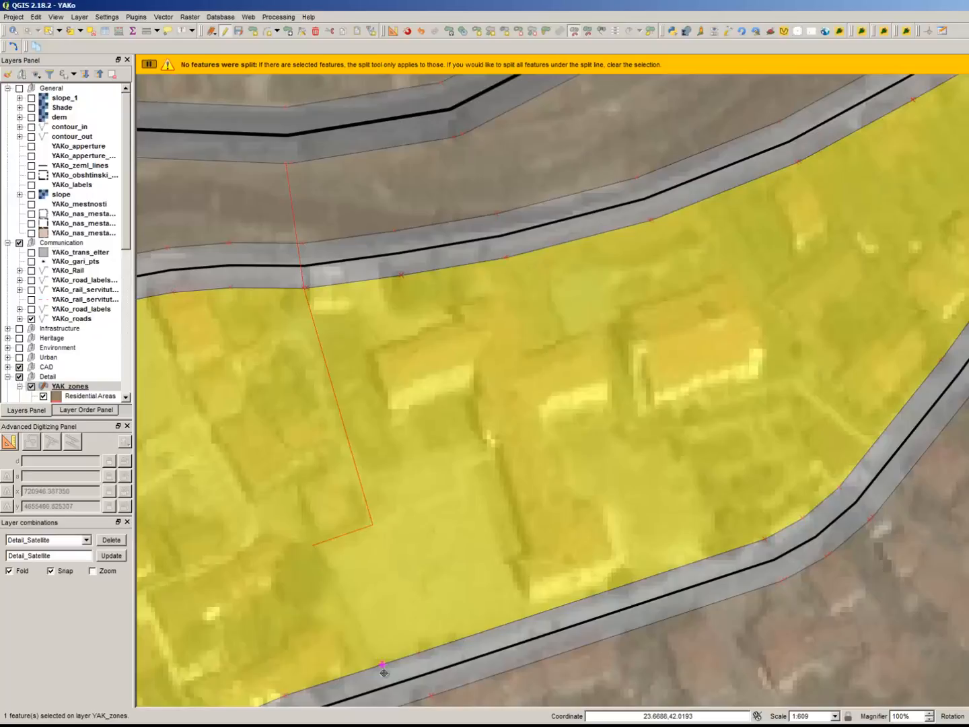
pyautogui.click(366, 668)
pyautogui.click(561, 699)
pyautogui.click(913, 565)
pyautogui.click(883, 442)
pyautogui.click(798, 381)
pyautogui.click(723, 197)
pyautogui.click(645, 115)
pyautogui.rightClick(646, 116)
# Set znameInt to 2 for the split-off building complex polygon and close the attribute table
pyautogui.click(627, 313)
pyautogui.press('F6')
pyautogui.scroll(-7, 916, 283)
pyautogui.moveTo(948, 275); pyautogui.dragTo(942, 516)
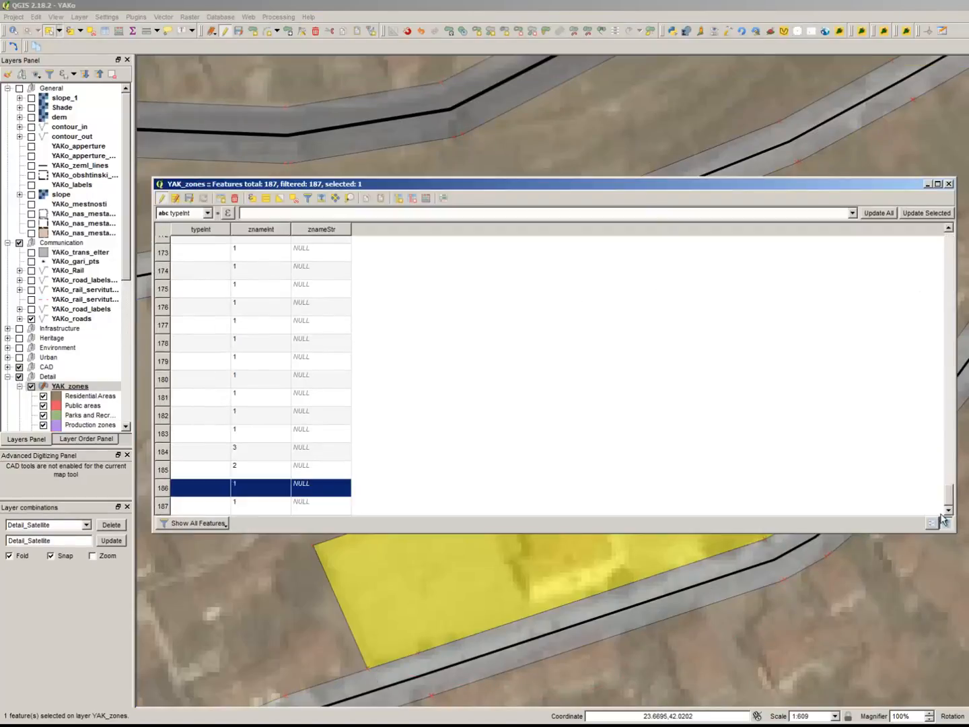
pyautogui.doubleClick(261, 487)
pyautogui.write('2')
pyautogui.click(948, 184)
# Split the northeastern block around the large white-roofed building, from the main road past the dead-end street to the western street
pyautogui.scroll(-2, 791, 438)
pyautogui.scroll(2, 942, 296)
pyautogui.scroll(-1, 548, 310)
pyautogui.click(711, 341)
pyautogui.scroll(1, 687, 356)
pyautogui.press('s')
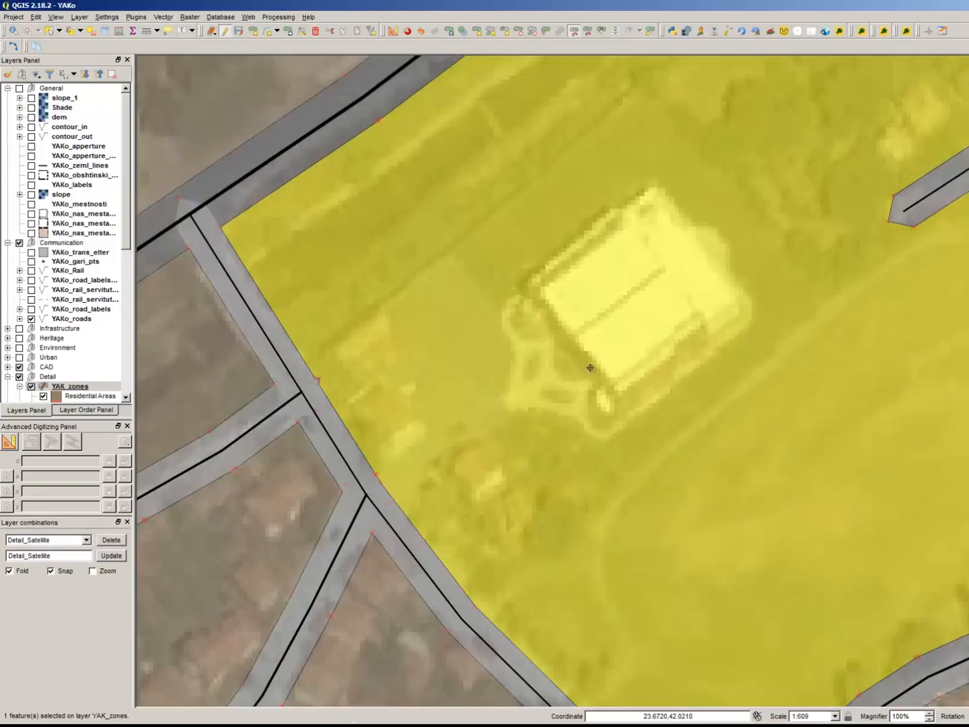
pyautogui.scroll(-1, 565, 382)
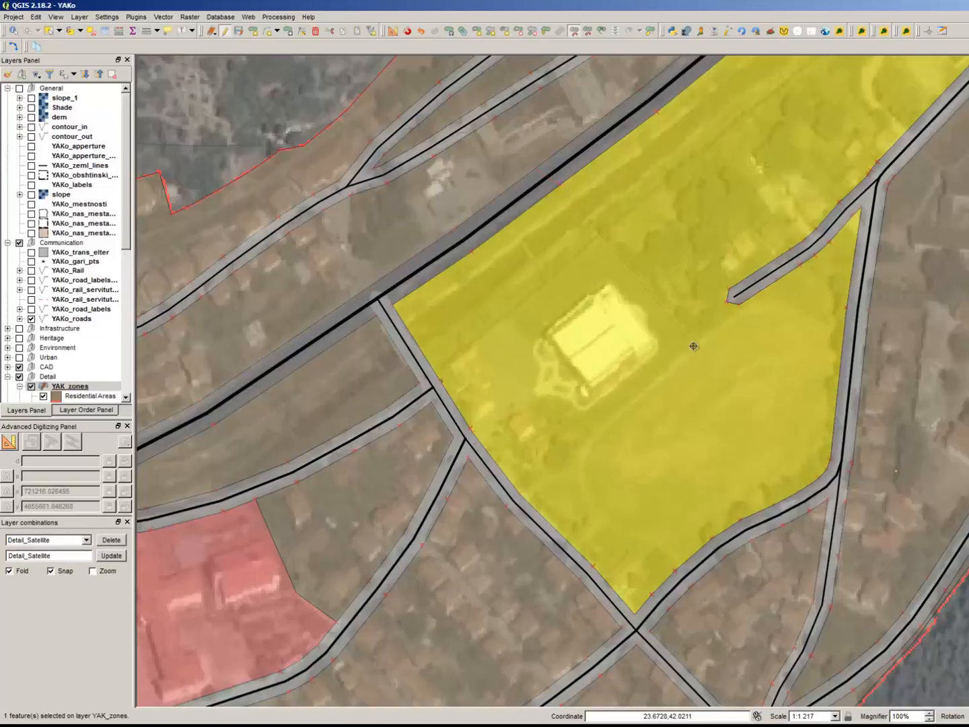
pyautogui.click(663, 180)
pyautogui.click(730, 298)
pyautogui.scroll(1, 640, 403)
pyautogui.click(397, 571)
pyautogui.click(252, 450)
pyautogui.click(248, 350)
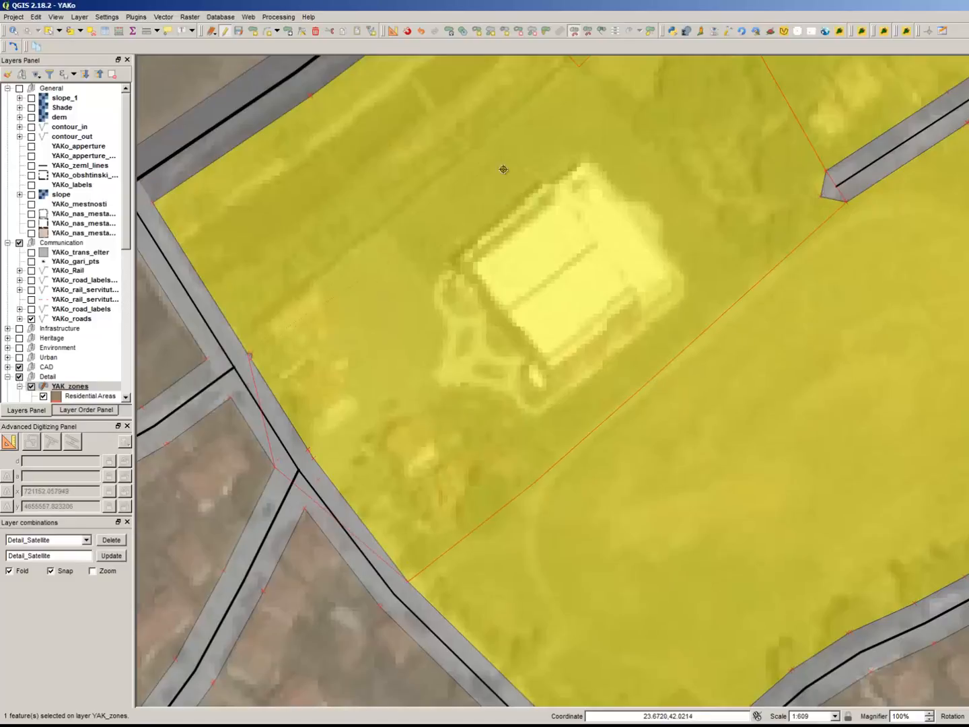
pyautogui.scroll(-1, 500, 129)
pyautogui.rightClick(465, 138)
pyautogui.scroll(1, 465, 138)
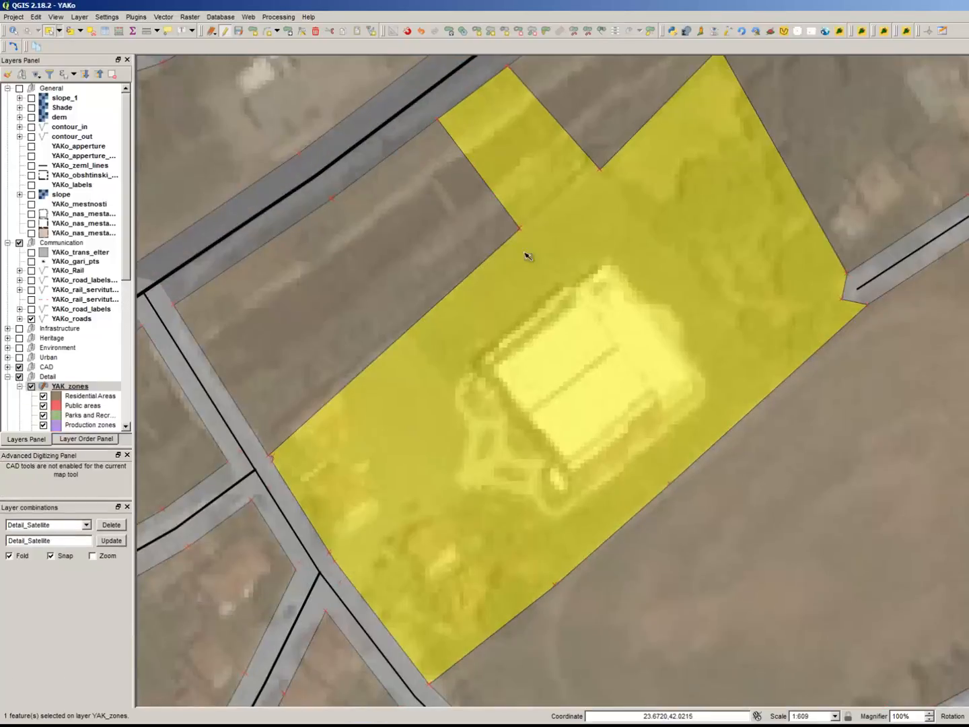
pyautogui.click(626, 461)
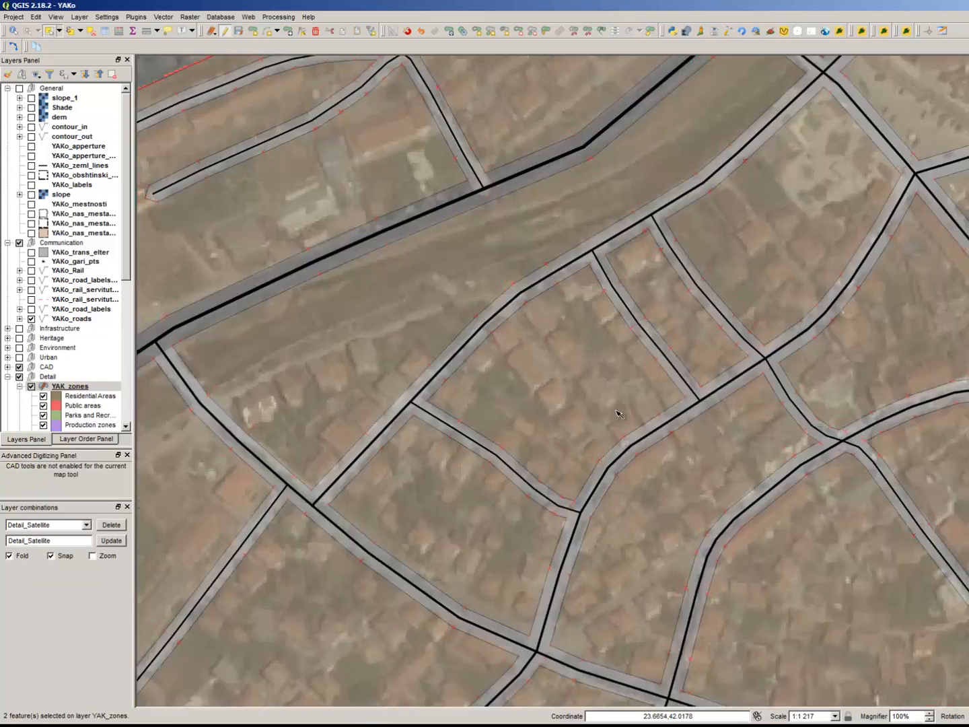
# Split the polygon beside the western park along the riverbank, separating the strip next to the main road up to the street junction
pyautogui.moveTo(930, 74); pyautogui.dragTo(619, 181)
pyautogui.scroll(-1, 483, 207)
pyautogui.moveTo(671, 488); pyautogui.dragTo(661, 421)
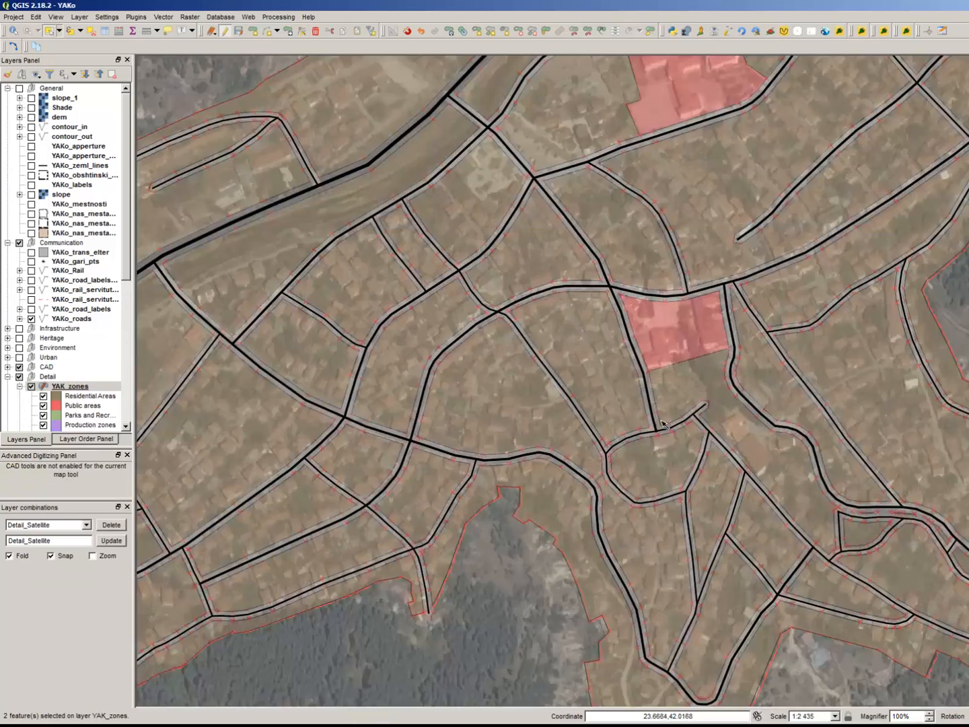
pyautogui.scroll(1, 968, 146)
pyautogui.scroll(-1, 967, 229)
pyautogui.scroll(-1, 597, 390)
pyautogui.scroll(2, 239, 446)
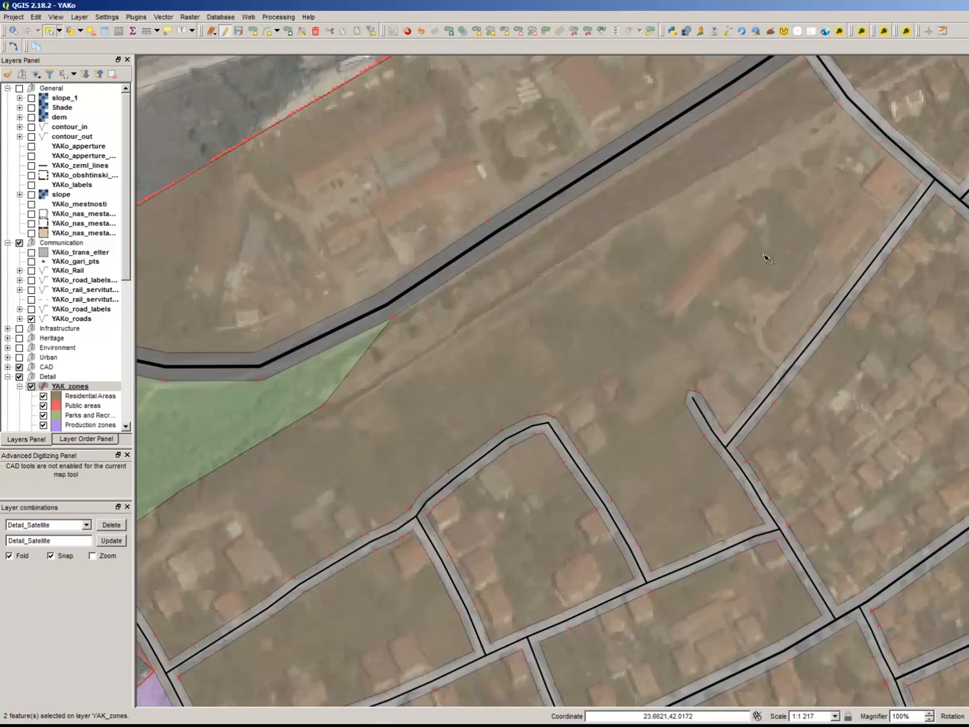
pyautogui.click(767, 258)
pyautogui.click(840, 369)
pyautogui.click(761, 289)
pyautogui.scroll(1, 760, 287)
pyautogui.scroll(-1, 678, 347)
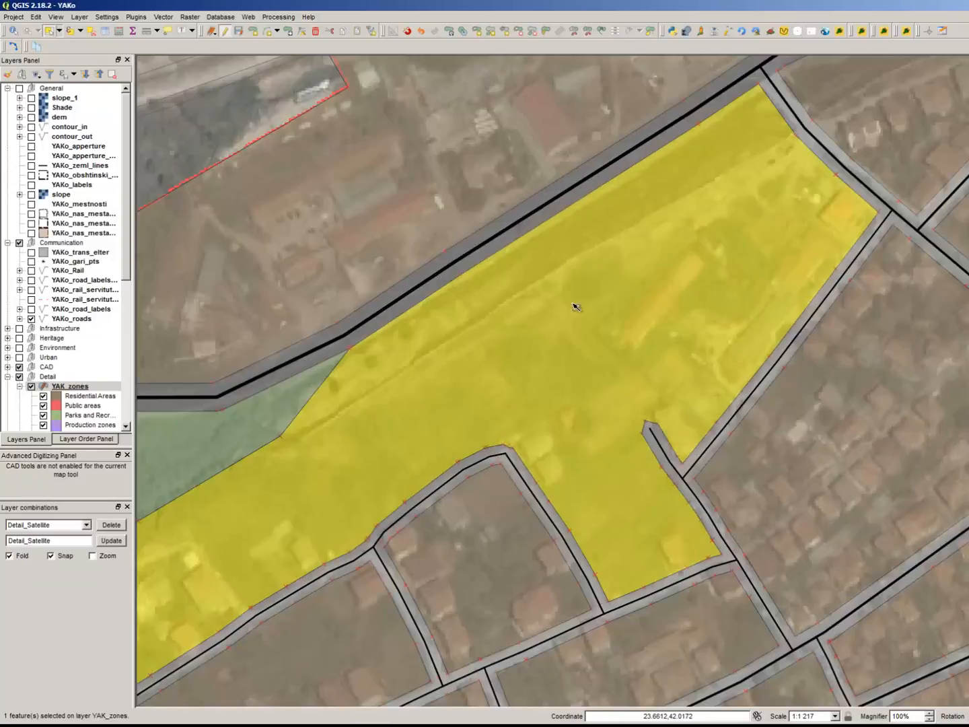
pyautogui.scroll(-2, 573, 305)
pyautogui.scroll(2, 385, 360)
pyautogui.click(574, 31)
pyautogui.click(439, 430)
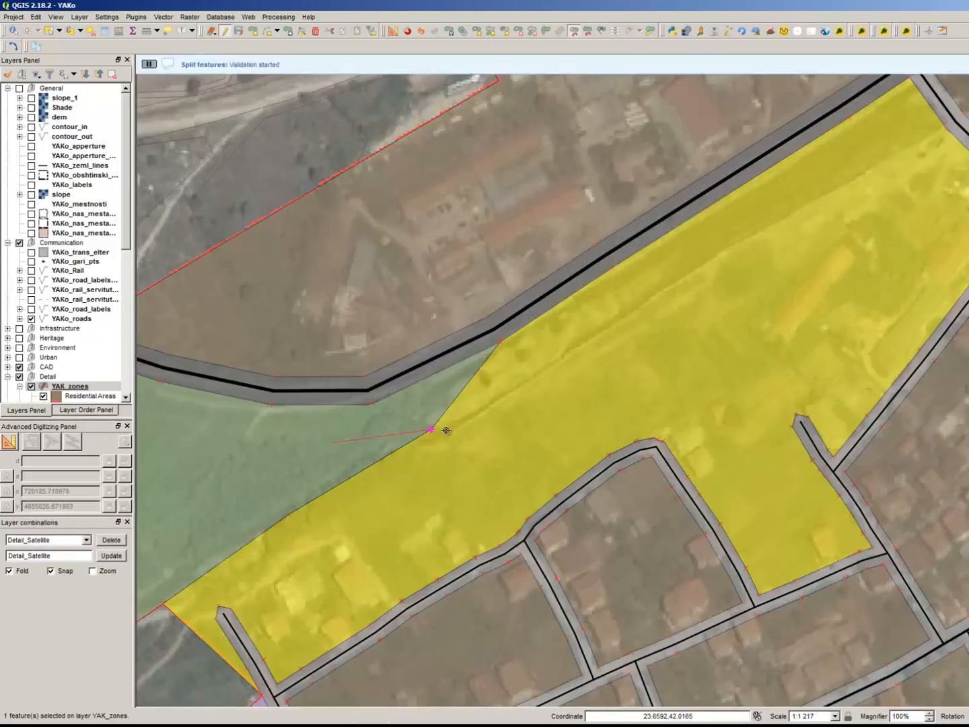
pyautogui.click(557, 360)
pyautogui.click(710, 272)
pyautogui.click(878, 183)
pyautogui.click(960, 136)
pyautogui.scroll(2, 967, 100)
pyautogui.click(736, 218)
pyautogui.rightClick(736, 218)
pyautogui.scroll(-2, 764, 240)
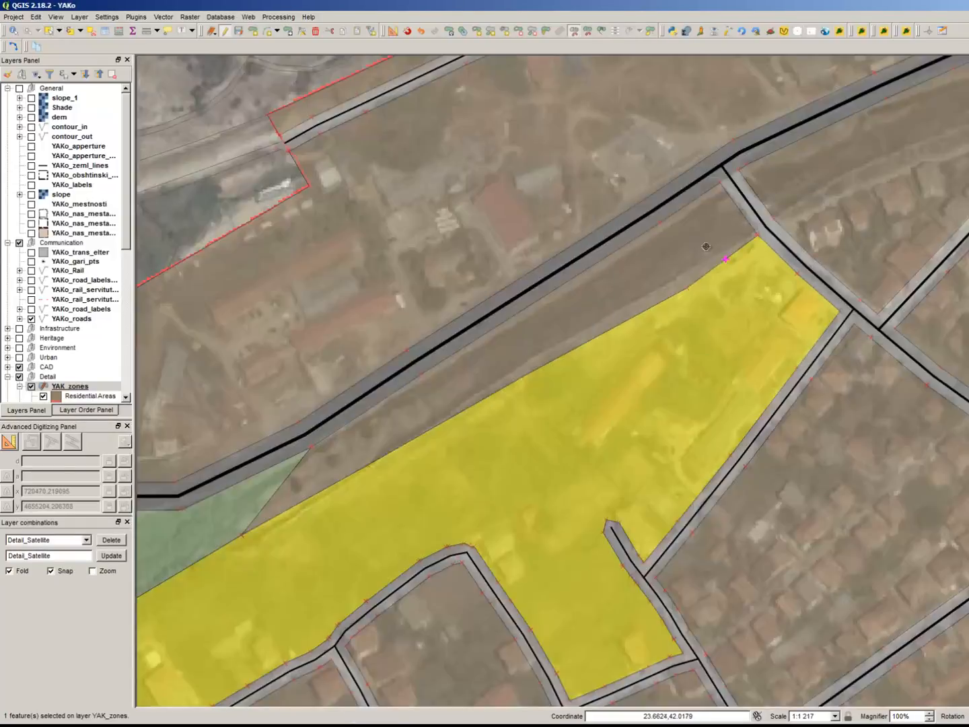
# Set znameInt to 6 for the narrow strip between the main road and the split line
pyautogui.click(49, 31)
pyautogui.click(687, 257)
pyautogui.press('F6')
pyautogui.scroll(-20, 758, 289)
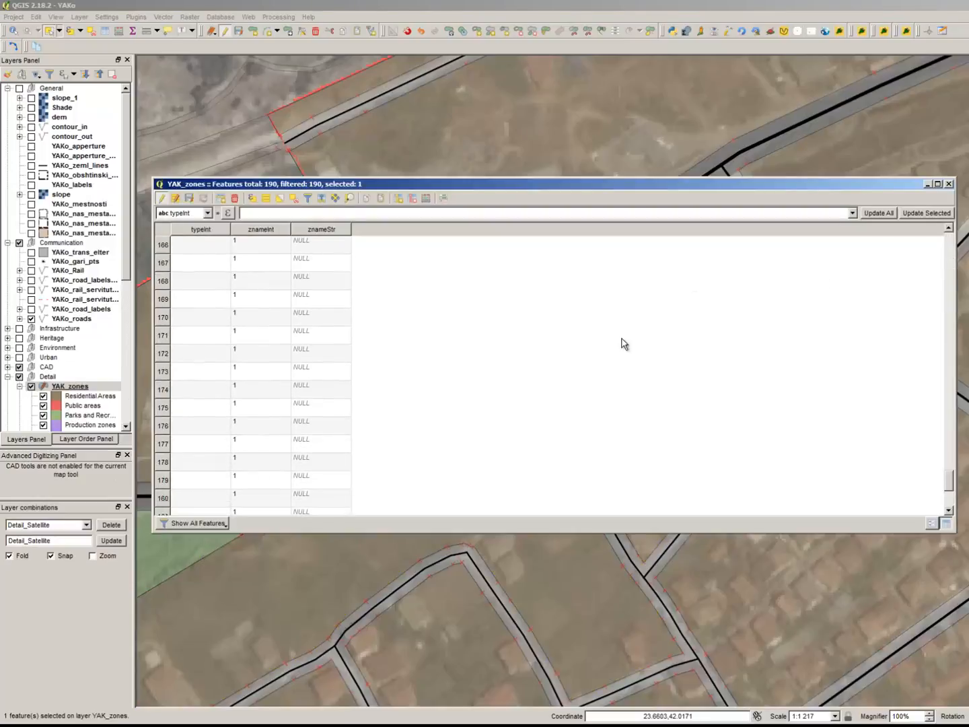
pyautogui.hotkey('alt', 'Tab')
pyautogui.scroll(-2, 102, 424)
pyautogui.hotkey('alt', 'Tab')
pyautogui.doubleClick(266, 505)
pyautogui.write('6')
pyautogui.click(394, 549)
# Split the large western park polygon along the riverbank, from its southern boundary notch northeast to the main road's edge near the river strip
pyautogui.scroll(-1, 652, 303)
pyautogui.click(383, 443)
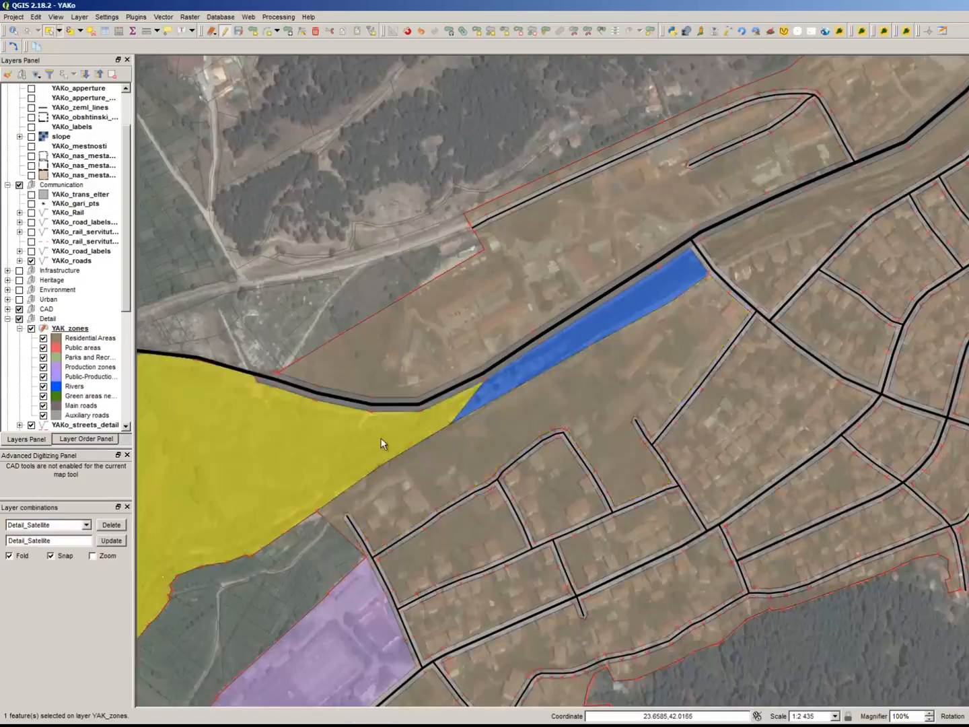
pyautogui.scroll(1, 229, 502)
pyautogui.moveTo(229, 501); pyautogui.dragTo(543, 384)
pyautogui.moveTo(283, 680); pyautogui.dragTo(506, 461)
pyautogui.click(80, 17)
pyautogui.click(518, 529)
pyautogui.click(543, 415)
pyautogui.click(574, 31)
pyautogui.click(508, 525)
pyautogui.click(505, 471)
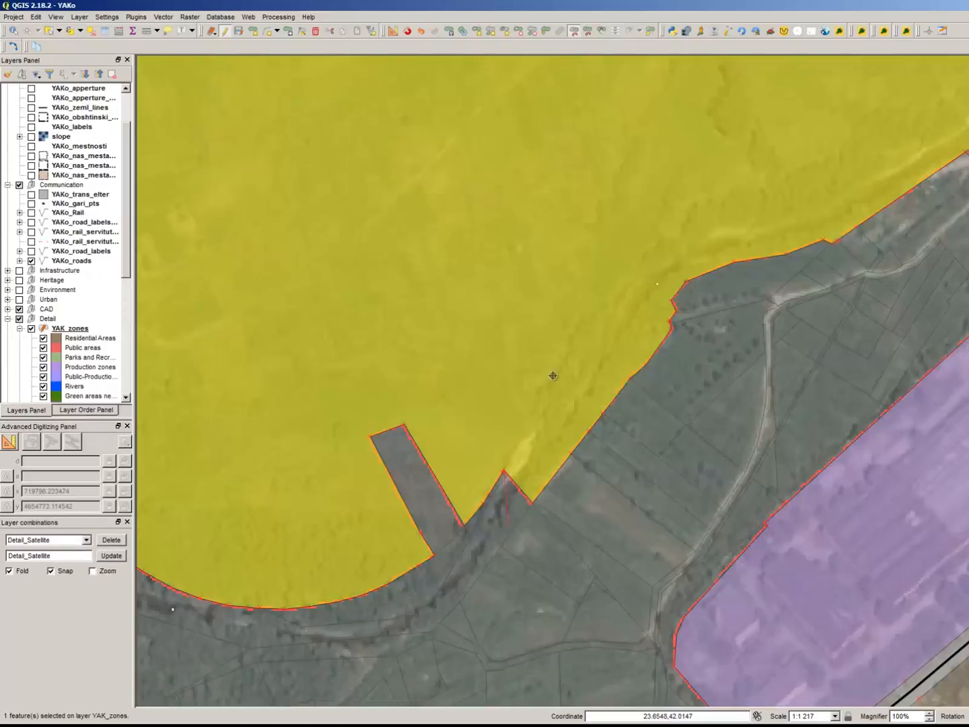
pyautogui.click(799, 173)
pyautogui.click(924, 113)
pyautogui.scroll(-1, 522, 337)
pyautogui.scroll(1, 831, 136)
pyautogui.click(650, 281)
pyautogui.click(662, 251)
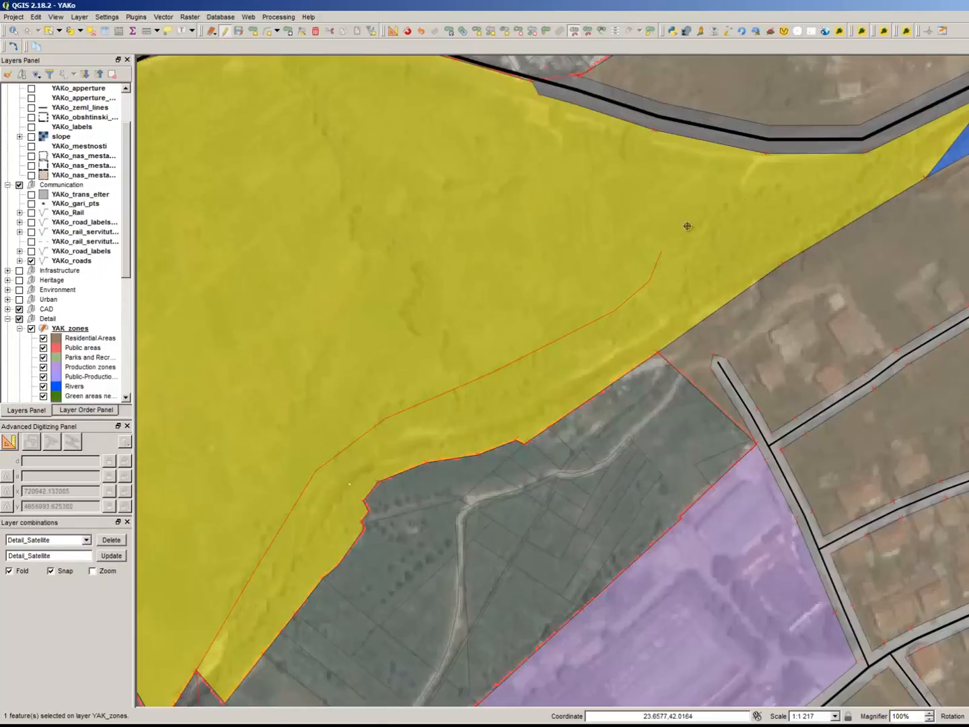
pyautogui.click(688, 225)
pyautogui.click(724, 198)
pyautogui.moveTo(928, 142); pyautogui.dragTo(753, 237)
pyautogui.click(692, 244)
pyautogui.rightClick(691, 244)
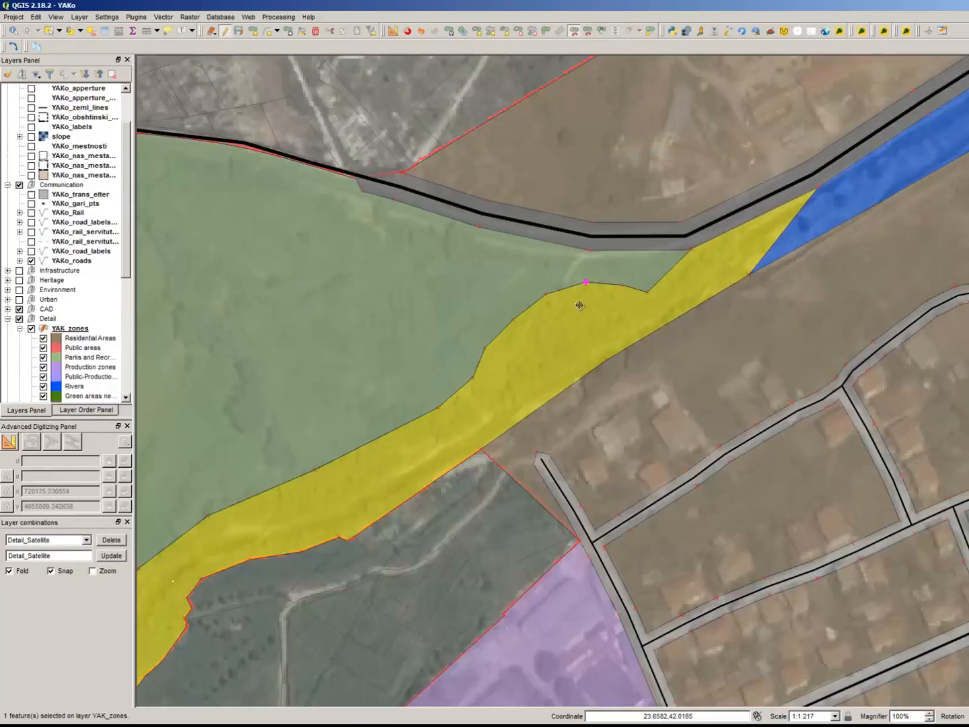
# Set typeInt to 6 for the river strip split off the western park, using the field update for selected features
pyautogui.click(49, 31)
pyautogui.click(105, 31)
pyautogui.click(257, 215)
pyautogui.write('6')
pyautogui.click(927, 214)
pyautogui.hotkey('alt', 'Tab')
pyautogui.click(780, 287)
pyautogui.click(662, 261)
pyautogui.hotkey('alt', 'Tab')
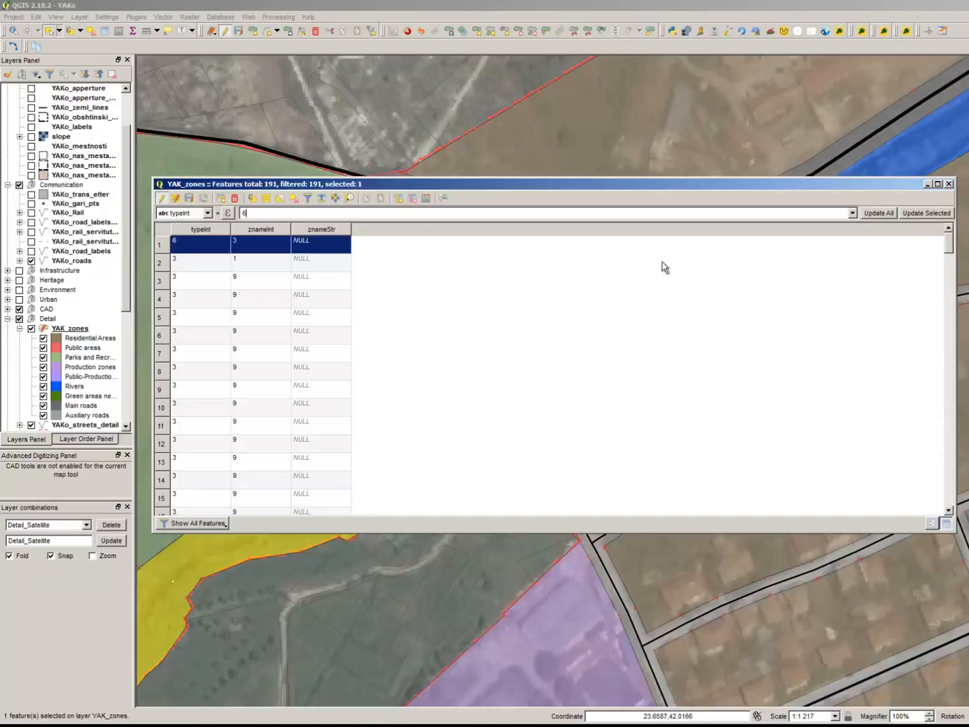
# Set znameStr to 6 for the selected river strip
pyautogui.click(194, 214)
pyautogui.click(191, 243)
pyautogui.click(926, 213)
pyautogui.hotkey('alt', 'Tab')
pyautogui.hotkey('alt', 'Tab')
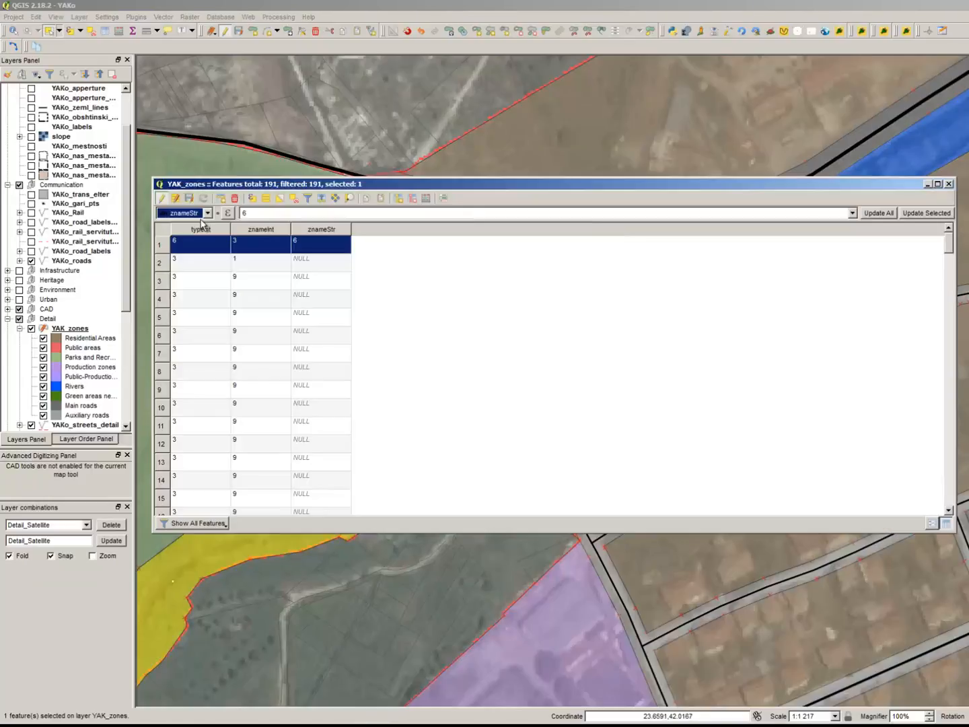
# Set znameInt to 6 for the selected river strip using the field update for selected features
pyautogui.click(209, 213)
pyautogui.click(206, 224)
pyautogui.click(927, 214)
pyautogui.hotkey('alt', 'Tab')
# Split the block northeast of the river strip along the edge of the houses, from the western cross street to the parallel southern street
pyautogui.click(835, 275)
pyautogui.click(748, 241)
pyautogui.scroll(-1, 377, 463)
pyautogui.scroll(1, 398, 390)
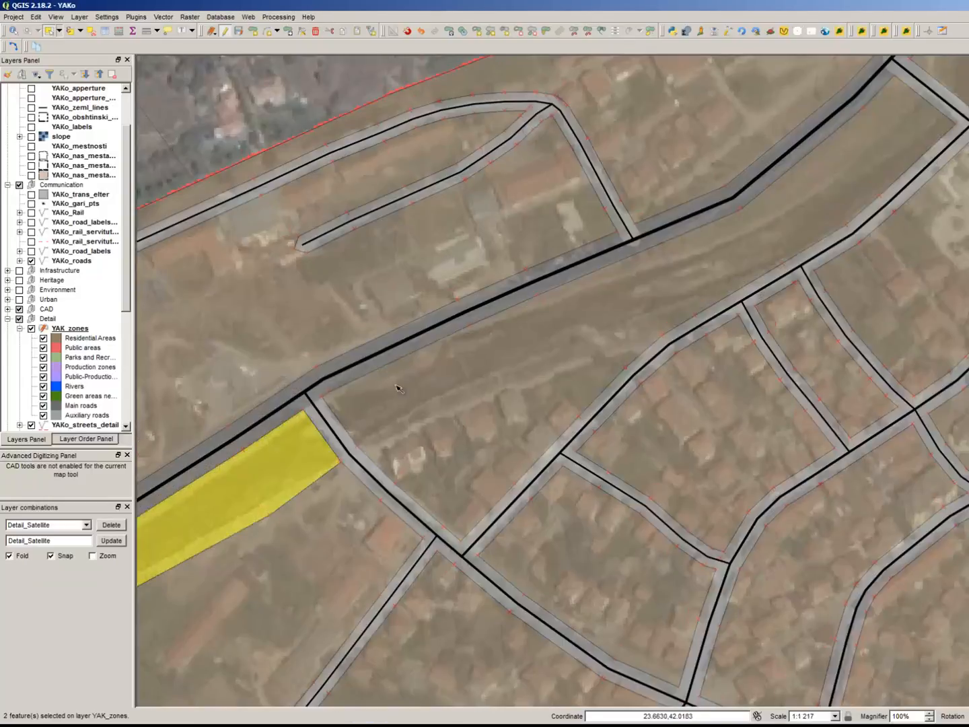
pyautogui.click(397, 390)
pyautogui.scroll(1, 360, 433)
pyautogui.click(574, 32)
pyautogui.click(372, 525)
pyautogui.click(367, 457)
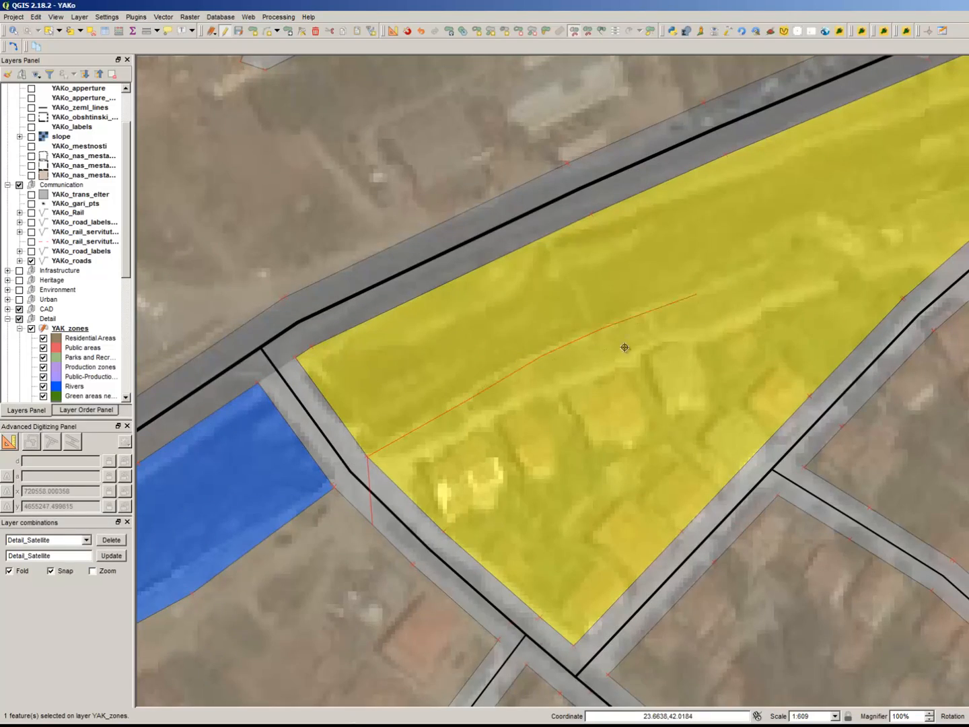
pyautogui.scroll(2, 457, 445)
pyautogui.scroll(-1, 349, 543)
pyautogui.click(751, 369)
pyautogui.scroll(-2, 301, 588)
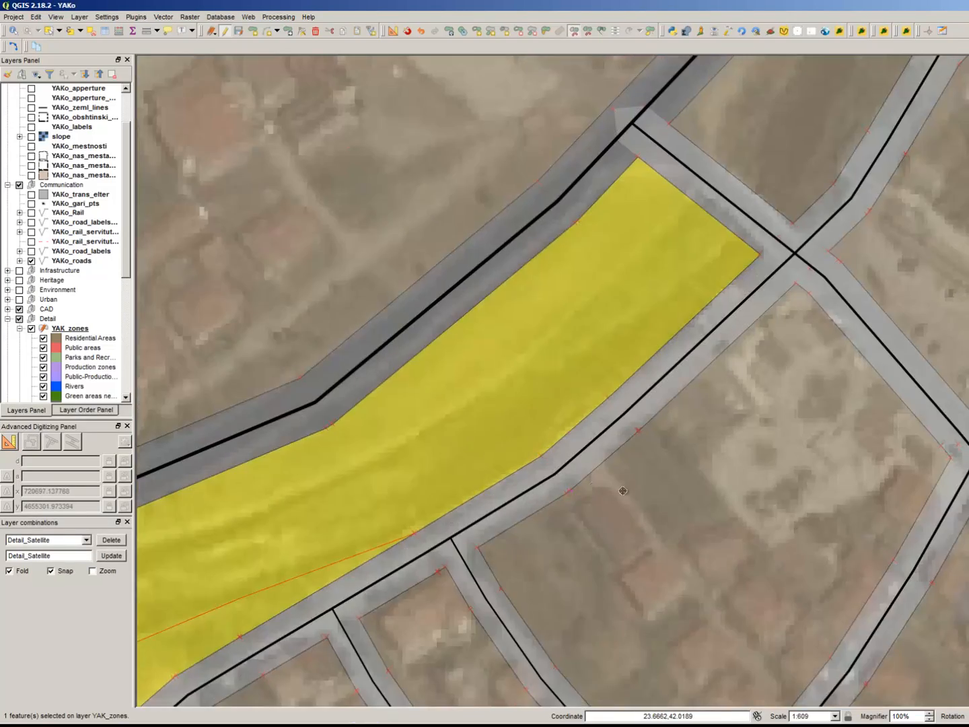
pyautogui.rightClick(454, 597)
# Split the long curved block south of the main road lengthwise, from the northeastern cross street beside the public area to the southwestern cross street
pyautogui.scroll(-1, 454, 597)
pyautogui.scroll(-1, 488, 305)
pyautogui.click(49, 31)
pyautogui.click(421, 356)
pyautogui.scroll(-1, 421, 355)
pyautogui.scroll(2, 740, 220)
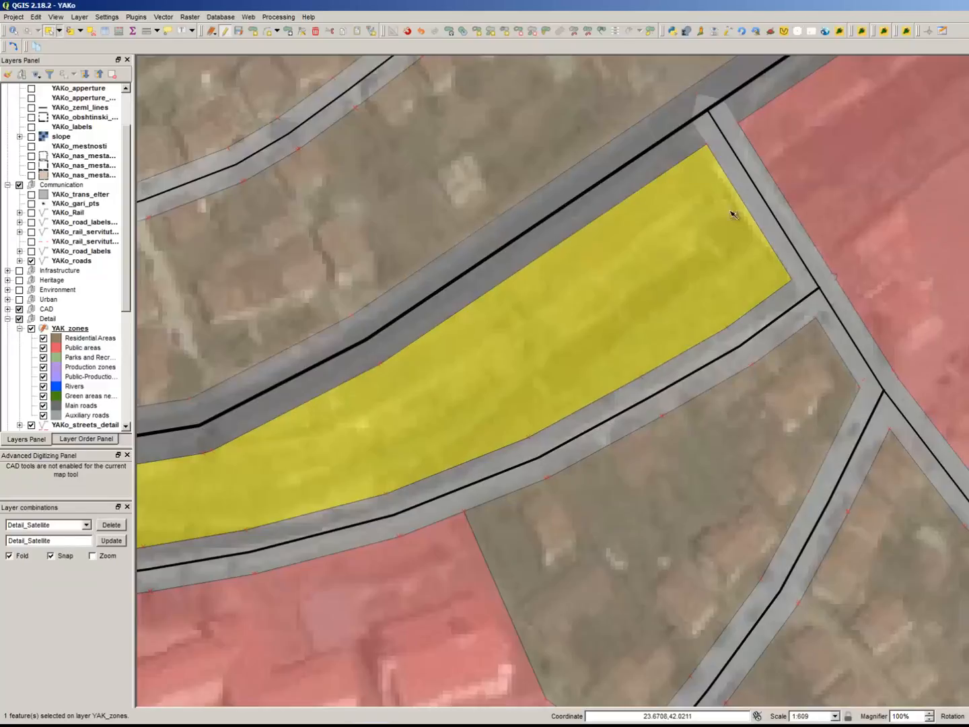
pyautogui.press('s')
pyautogui.click(816, 133)
pyautogui.click(453, 417)
pyautogui.scroll(1, 370, 460)
pyautogui.scroll(-1, 632, 349)
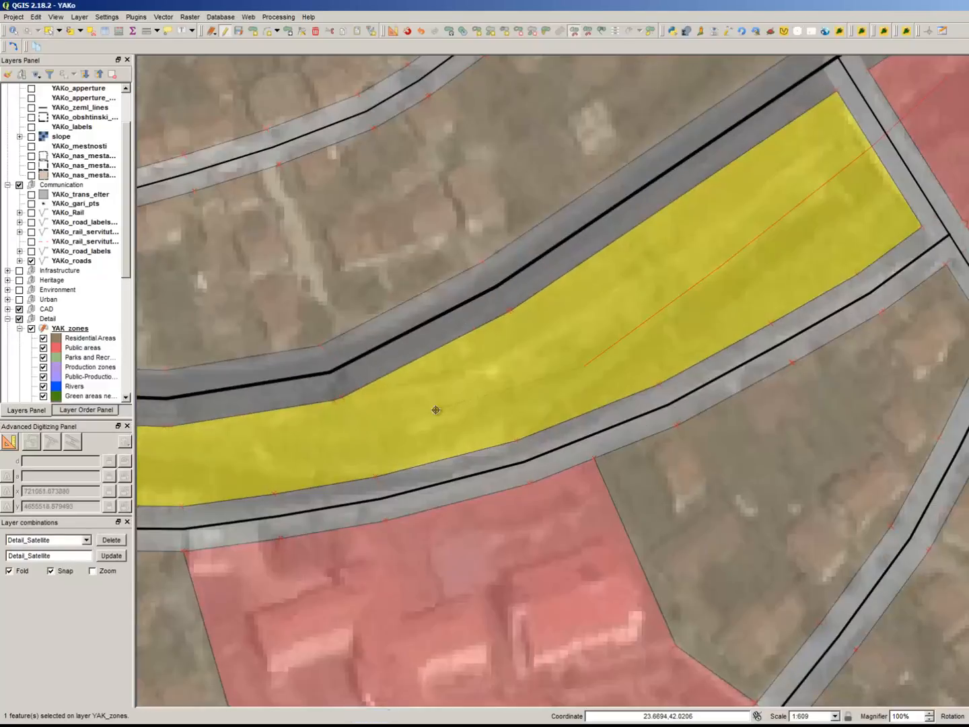
pyautogui.click(505, 403)
pyautogui.click(380, 436)
pyautogui.scroll(1, 250, 457)
pyautogui.click(253, 449)
pyautogui.scroll(-1, 619, 445)
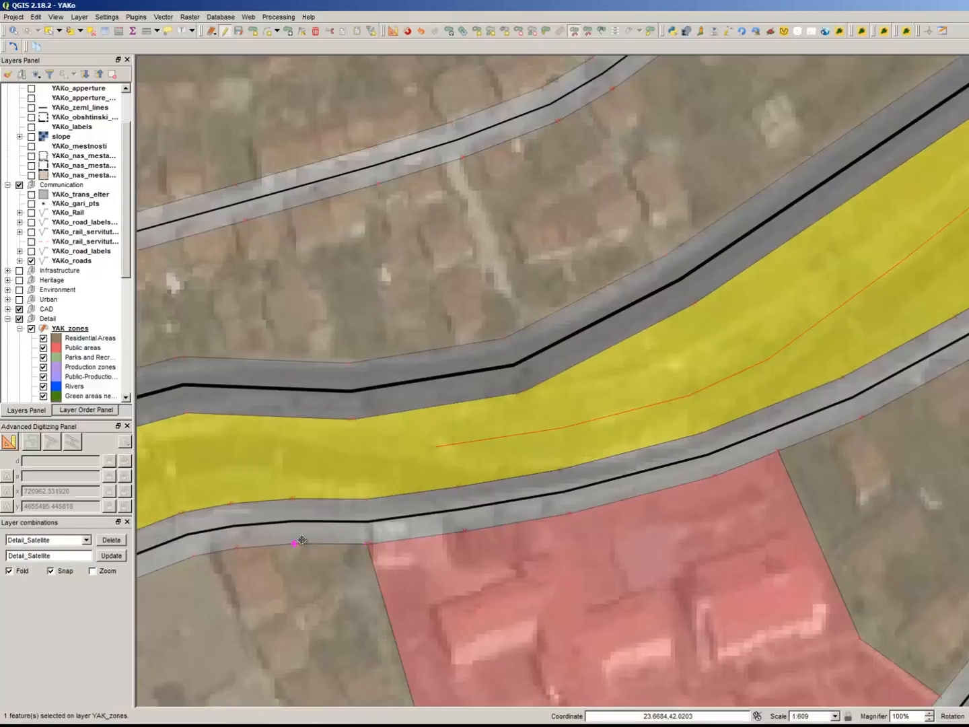
pyautogui.scroll(2, 377, 445)
pyautogui.click(319, 466)
pyautogui.scroll(-1, 742, 499)
pyautogui.click(354, 455)
pyautogui.click(219, 445)
pyautogui.scroll(-1, 662, 464)
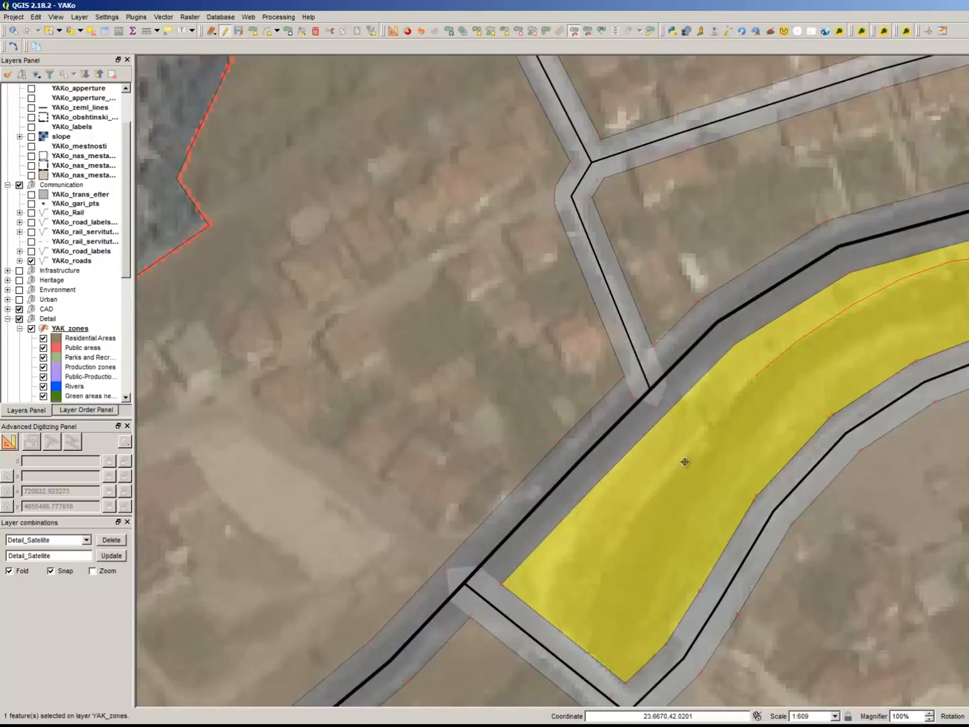
pyautogui.click(636, 518)
pyautogui.click(521, 694)
pyautogui.rightClick(521, 694)
# Split the southern strip of the curved block lengthwise, from the southwestern cross street to the parallel street's edge near the central public area
pyautogui.press('s')
pyautogui.click(760, 406)
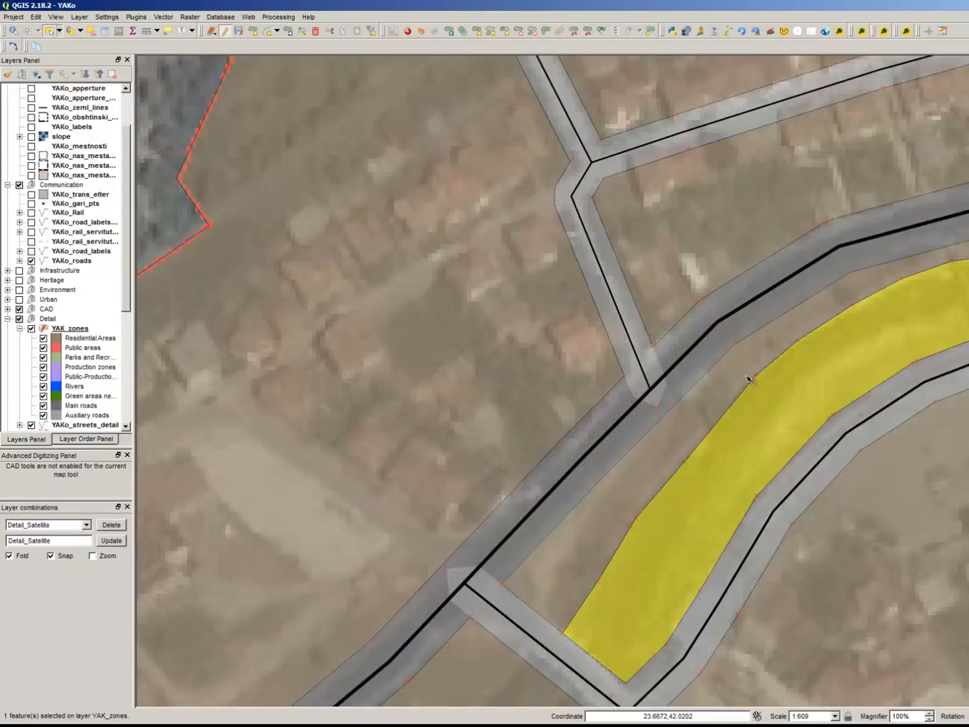
pyautogui.scroll(-1, 736, 403)
pyautogui.scroll(2, 735, 505)
pyautogui.scroll(-1, 699, 508)
pyautogui.scroll(1, 651, 578)
pyautogui.press('s')
pyautogui.click(478, 630)
pyautogui.click(543, 563)
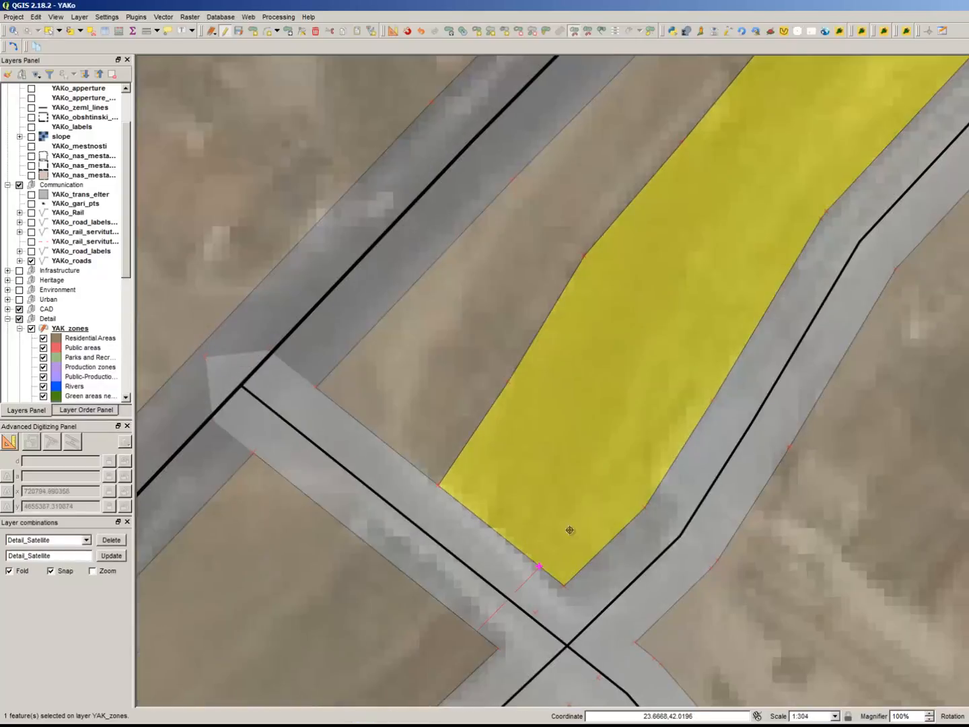
pyautogui.click(613, 453)
pyautogui.click(738, 204)
pyautogui.click(813, 108)
pyautogui.scroll(-1, 445, 693)
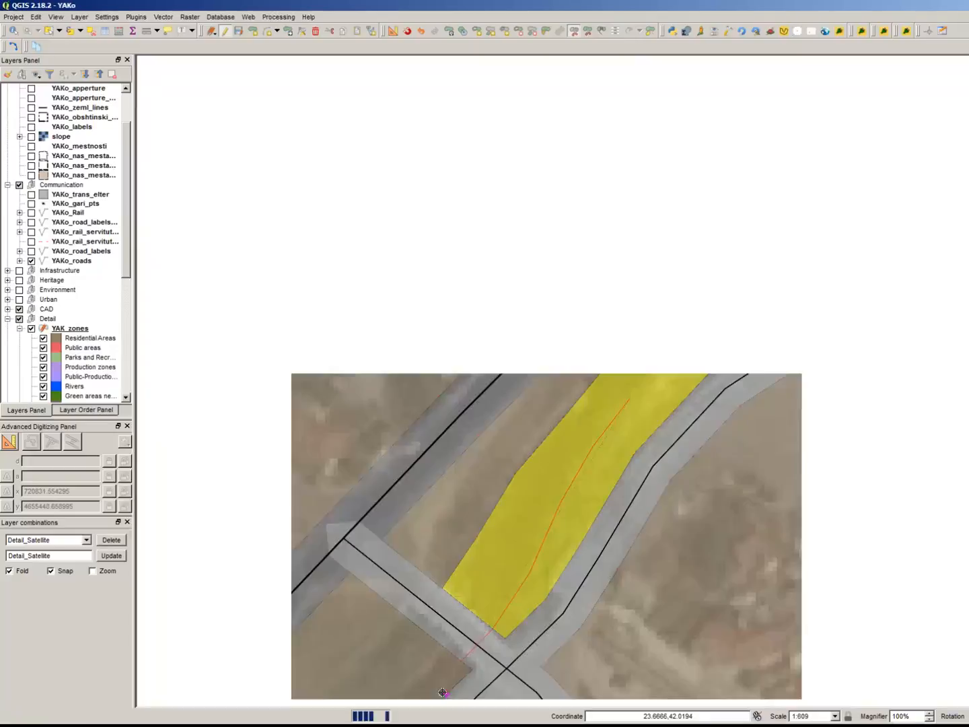
pyautogui.scroll(1, 704, 332)
pyautogui.scroll(-1, 832, 240)
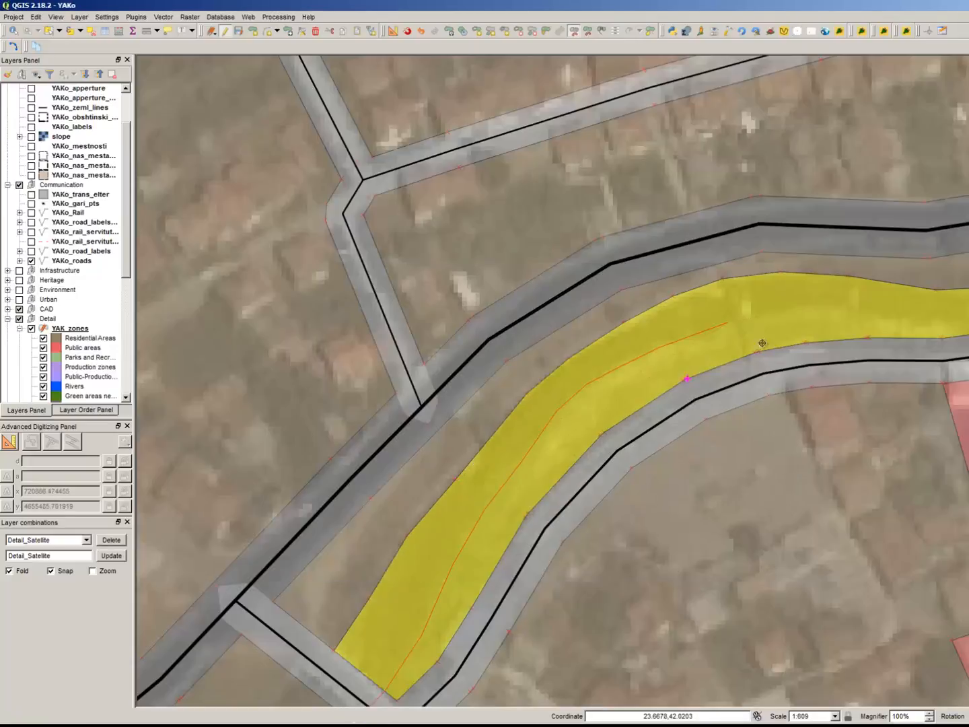
pyautogui.scroll(1, 760, 341)
pyautogui.scroll(-1, 292, 422)
pyautogui.scroll(1, 572, 444)
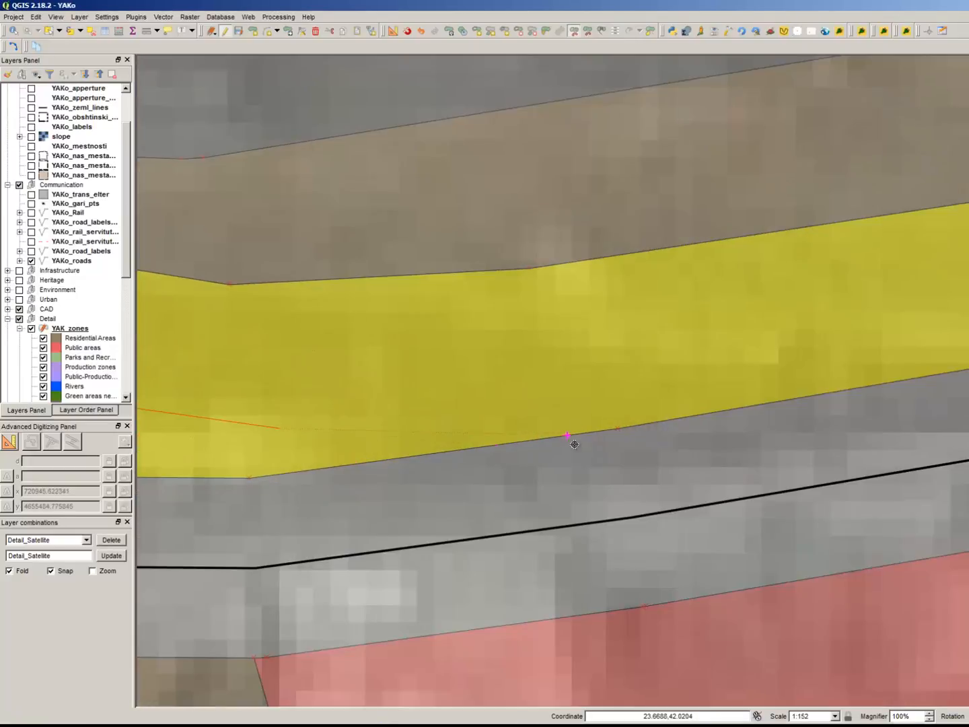
# Split the eastern stretch of the same strip lengthwise, from the parallel street's edge northeast to the cross street
pyautogui.scroll(-2, 654, 457)
pyautogui.scroll(1, 649, 440)
pyautogui.scroll(2, 621, 379)
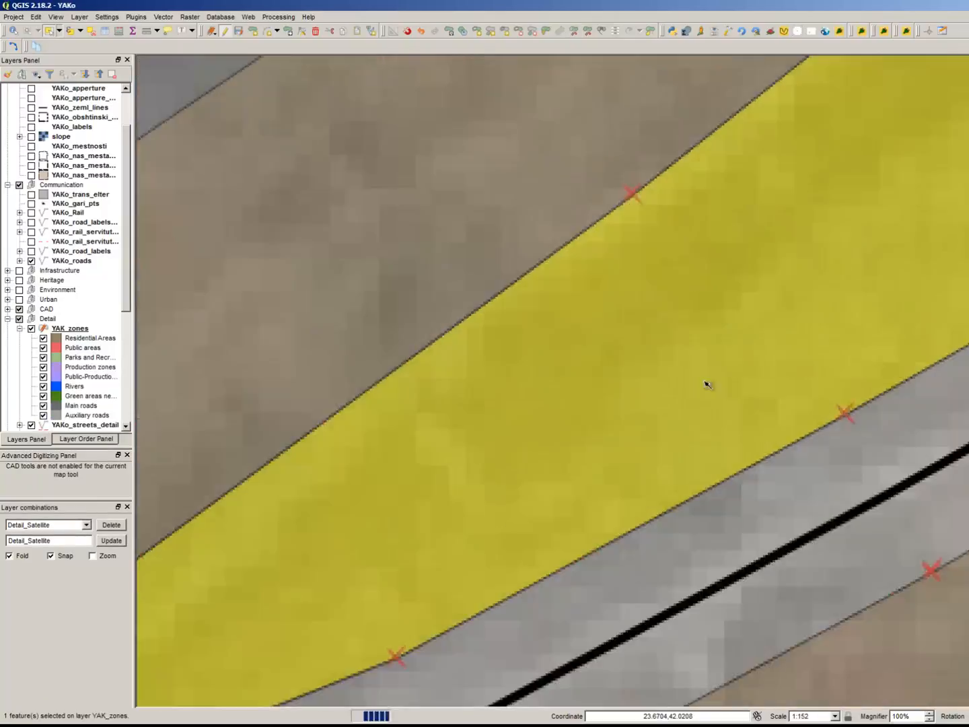
pyautogui.scroll(-1, 707, 384)
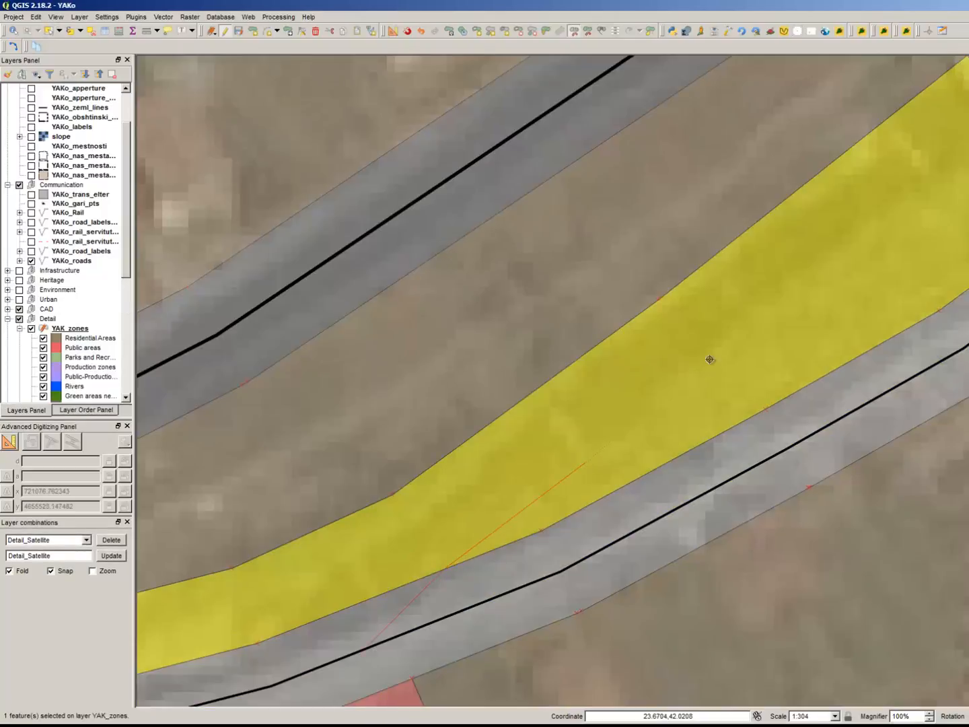
pyautogui.scroll(-1, 373, 397)
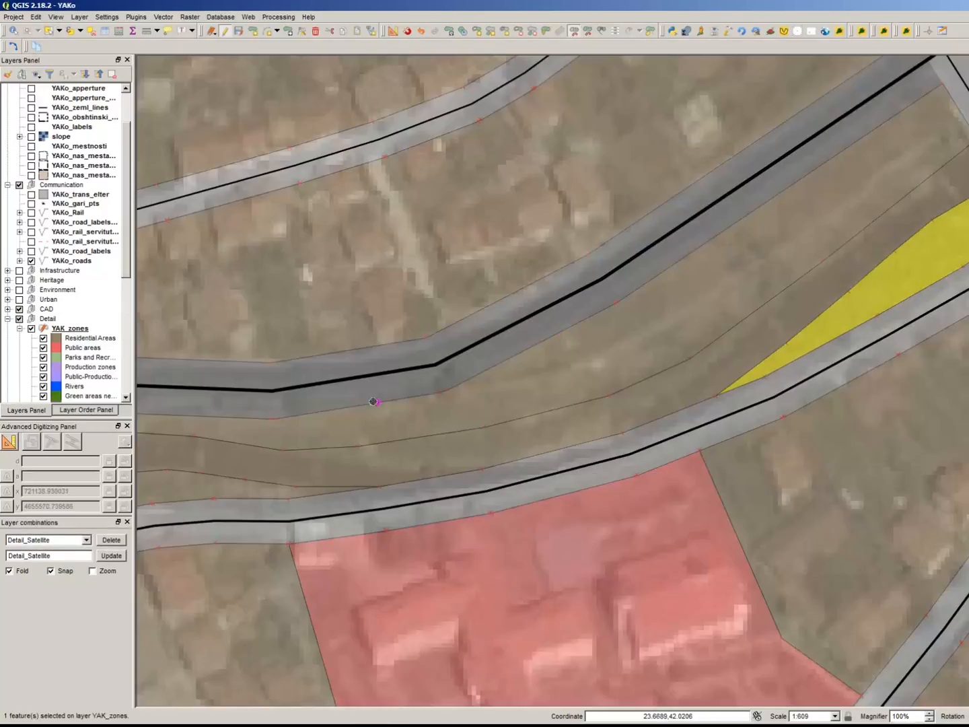
# Split the strip's narrow middle section north of the central public area with a curved line running eastward from its northern boundary
pyautogui.scroll(1, 275, 426)
pyautogui.scroll(1, 412, 474)
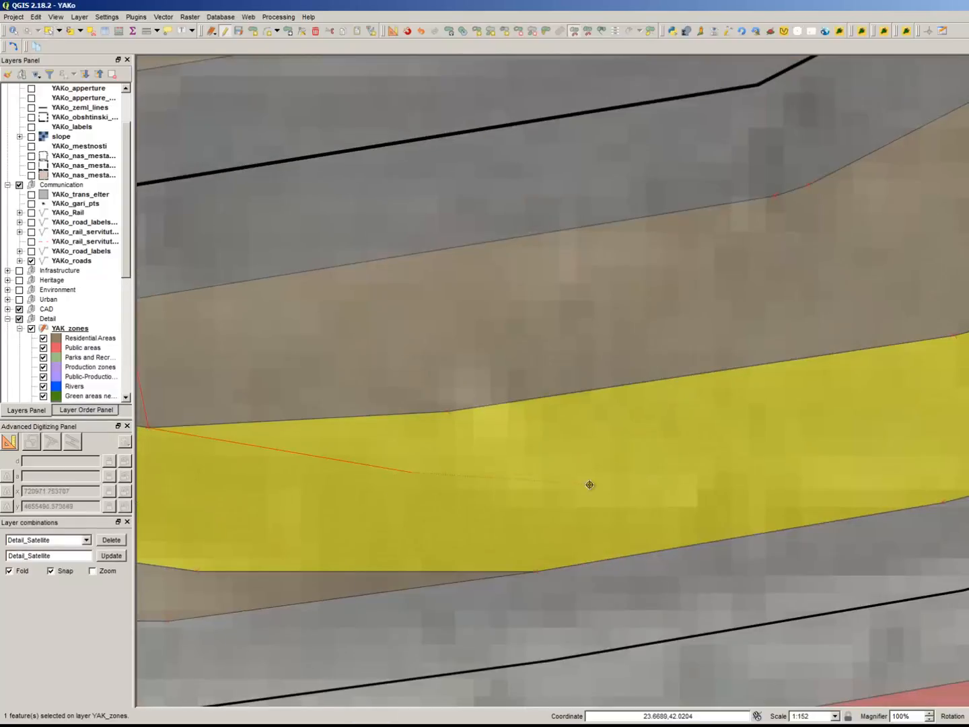
pyautogui.click(589, 484)
pyautogui.scroll(-1, 590, 483)
pyautogui.scroll(1, 706, 456)
pyautogui.scroll(-1, 757, 485)
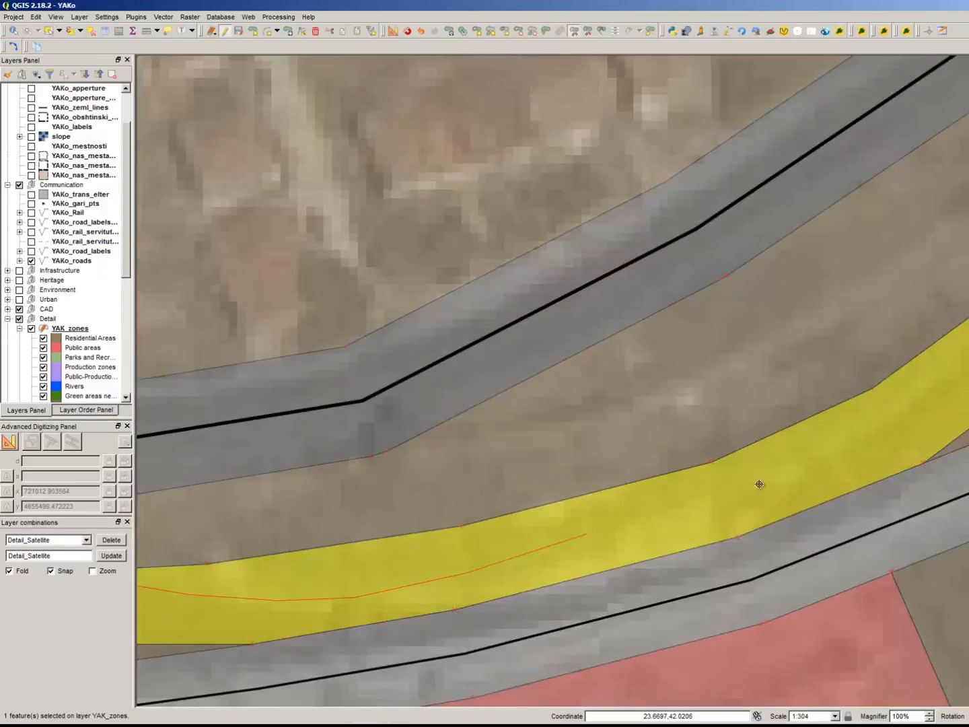
pyautogui.scroll(1, 865, 423)
pyautogui.scroll(-2, 959, 335)
pyautogui.click(764, 371)
pyautogui.rightClick(763, 370)
# Select the three slivers split off the curved strip and choose znameInt as the attribute field to update
pyautogui.click(49, 31)
pyautogui.scroll(-1, 458, 431)
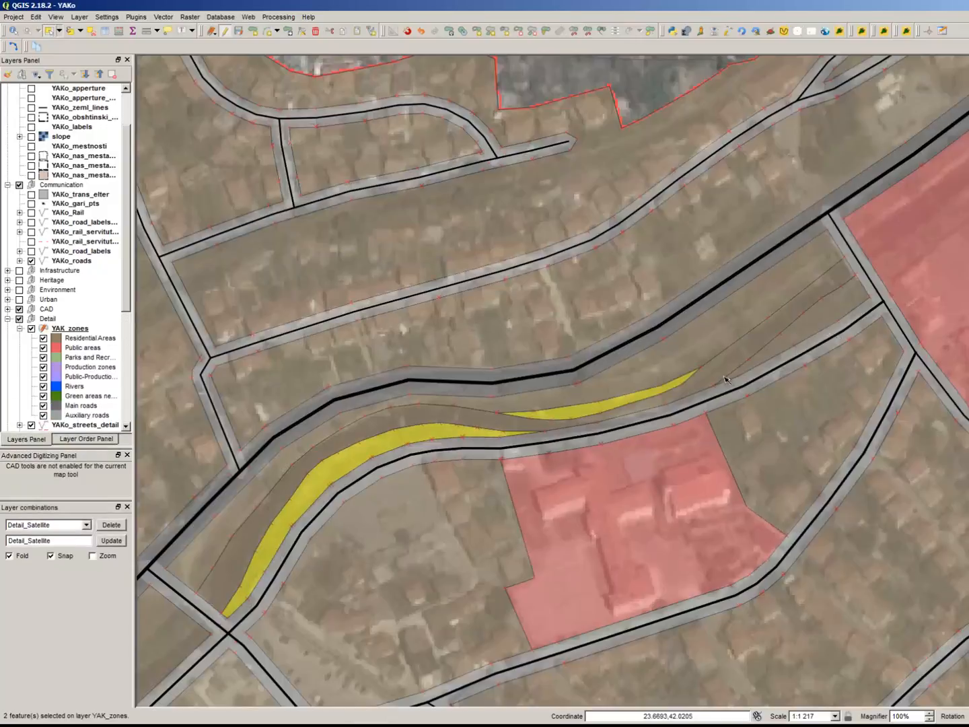
pyautogui.keyDown('shift'); pyautogui.click(727, 378); pyautogui.keyUp('shift')
pyautogui.press('F6')
pyautogui.click(322, 197)
pyautogui.click(183, 213)
pyautogui.click(185, 228)
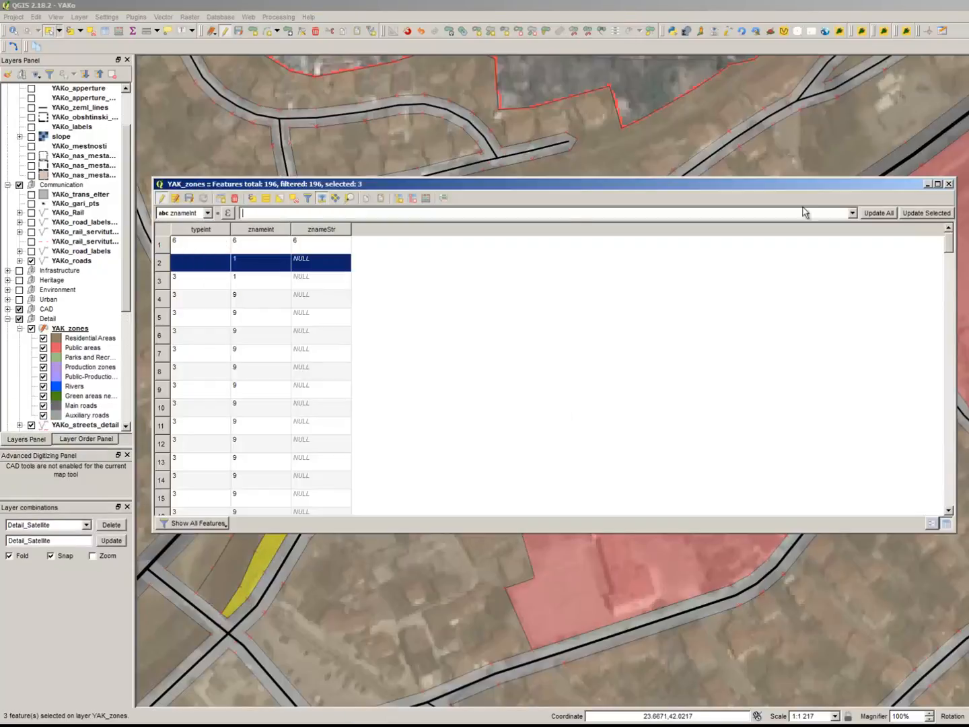